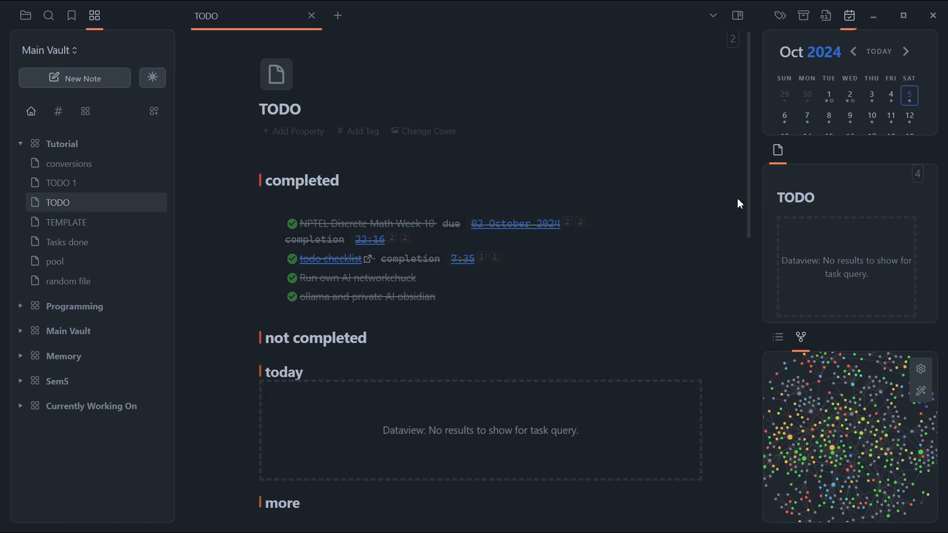
- Look through the task lists in the TODO note and inspect the vault's graph view at different zoom levels
scroll(739, 202, "down", 1)
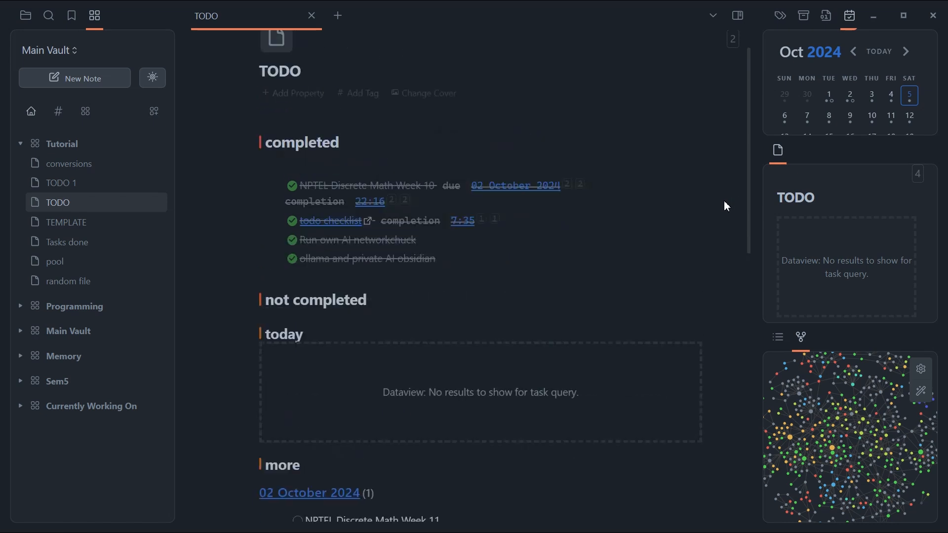
scroll(726, 206, "up", 1)
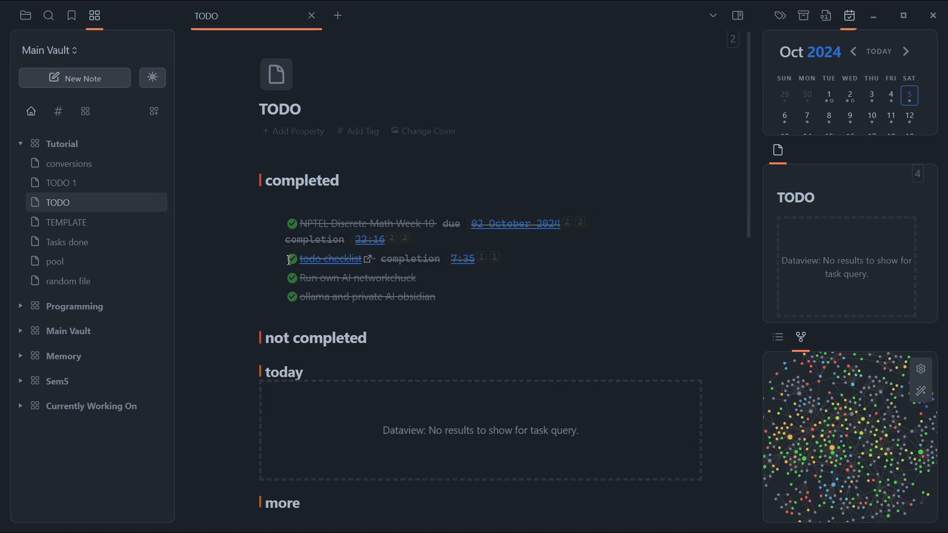
scroll(726, 207, "down", 15)
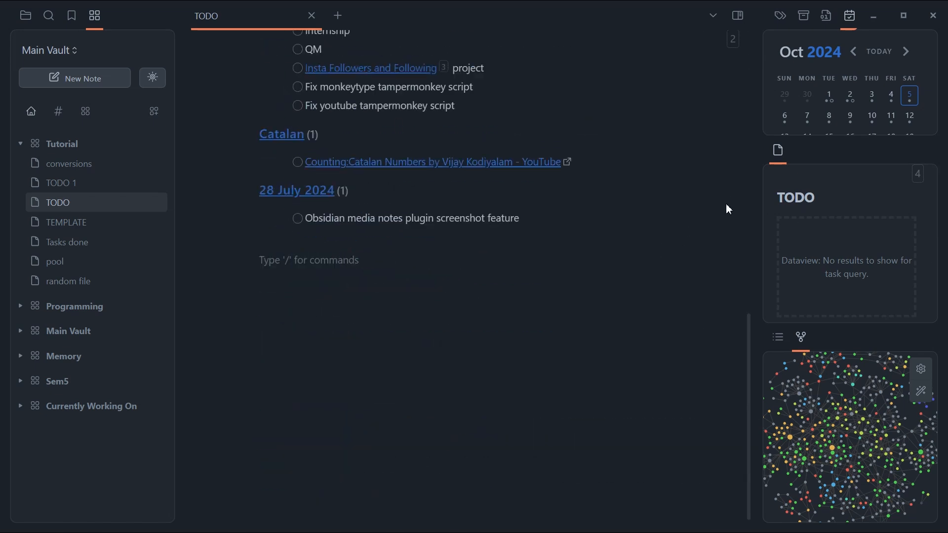
scroll(729, 210, "up", 15)
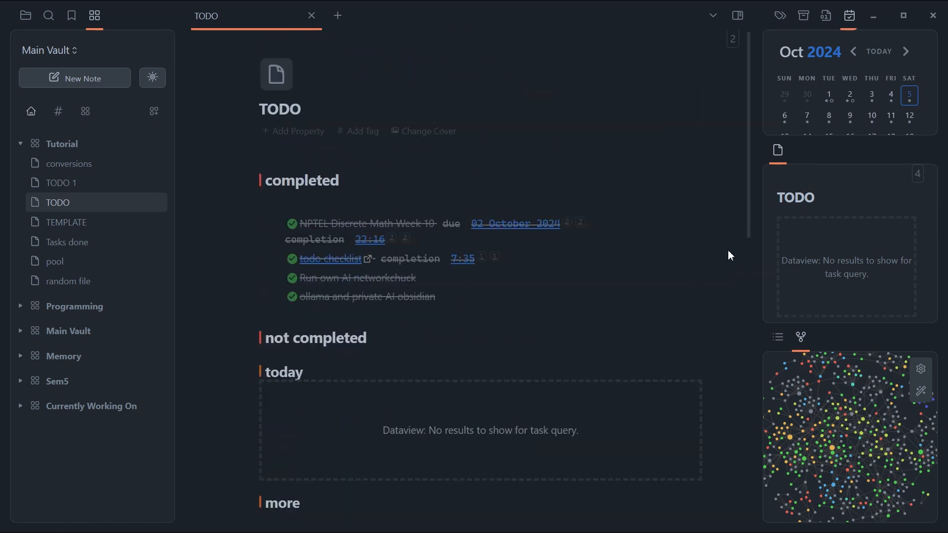
scroll(819, 391, "up", 5)
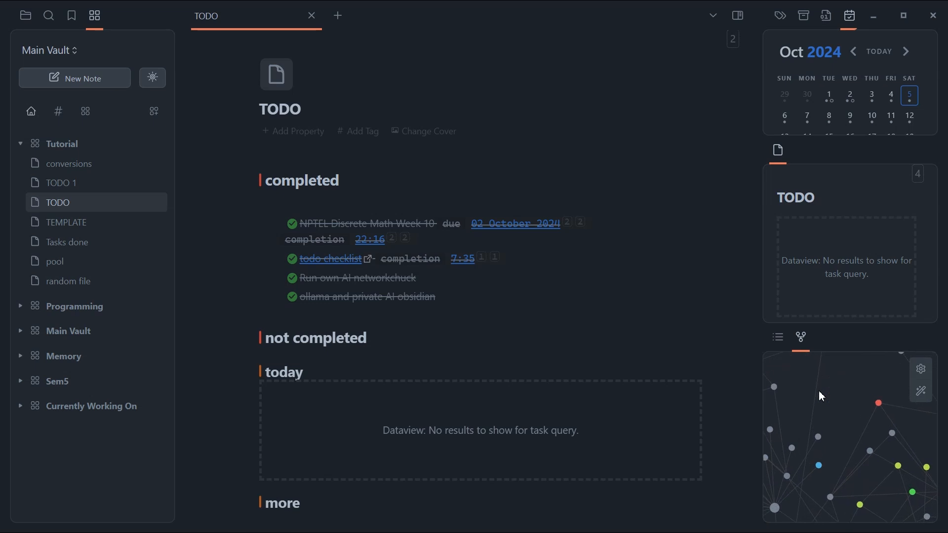
scroll(863, 422, "up", 3)
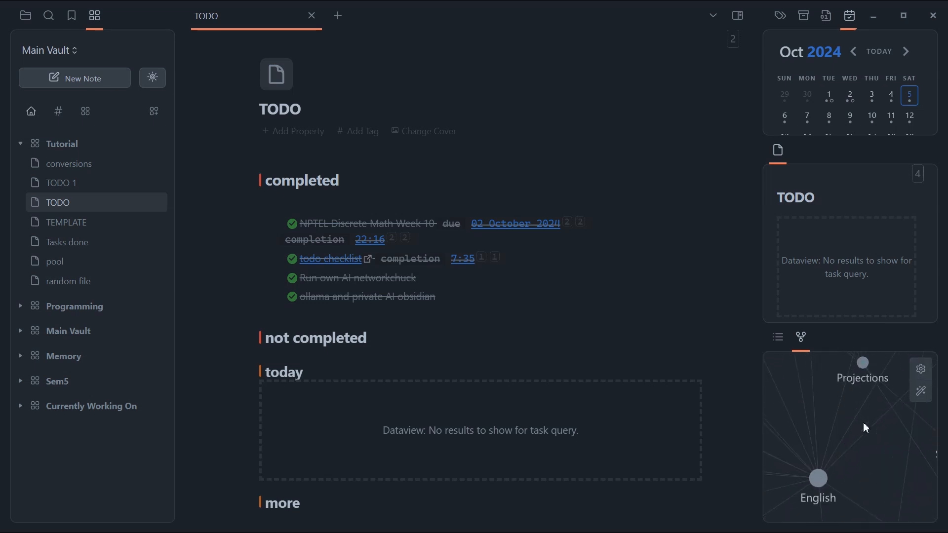
scroll(863, 422, "down", 10)
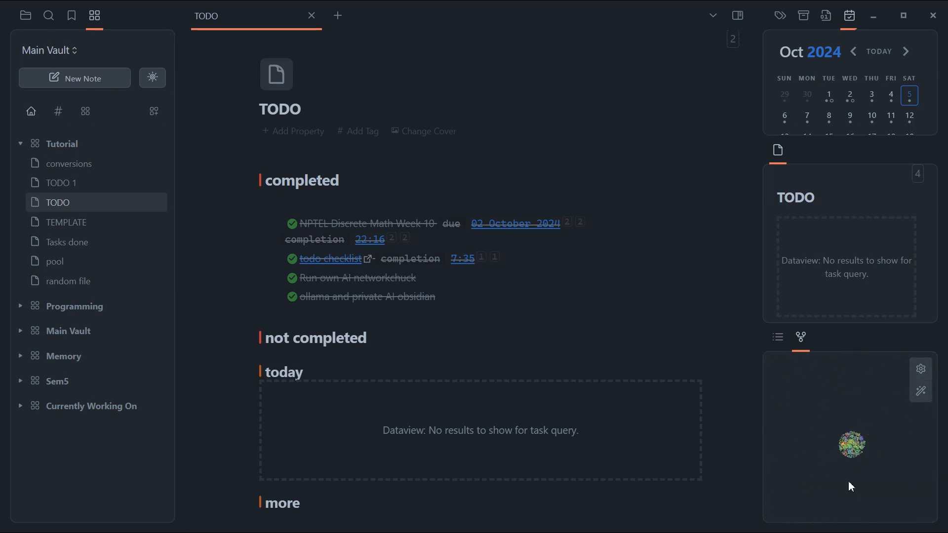
scroll(849, 481, "up", 5)
scroll(860, 373, "up", 5)
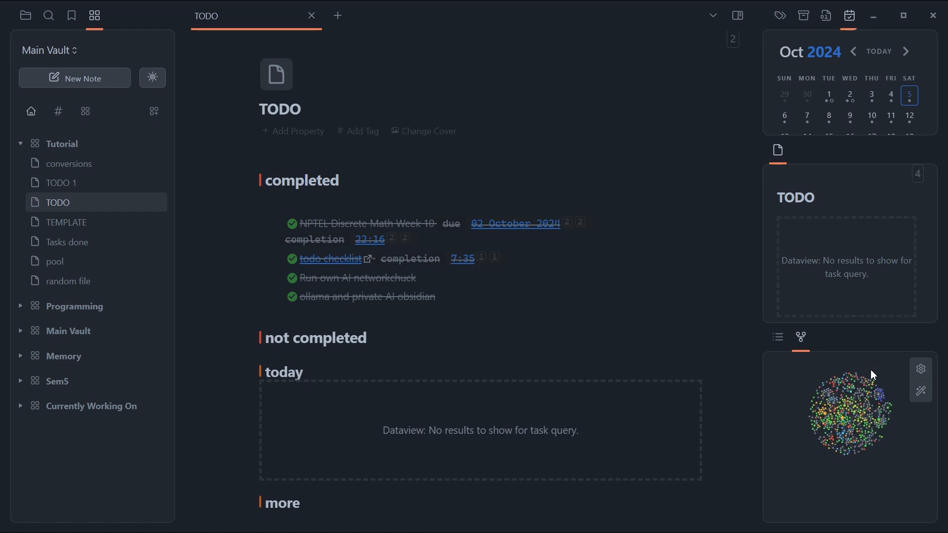
left_click_drag(859, 376, 889, 355)
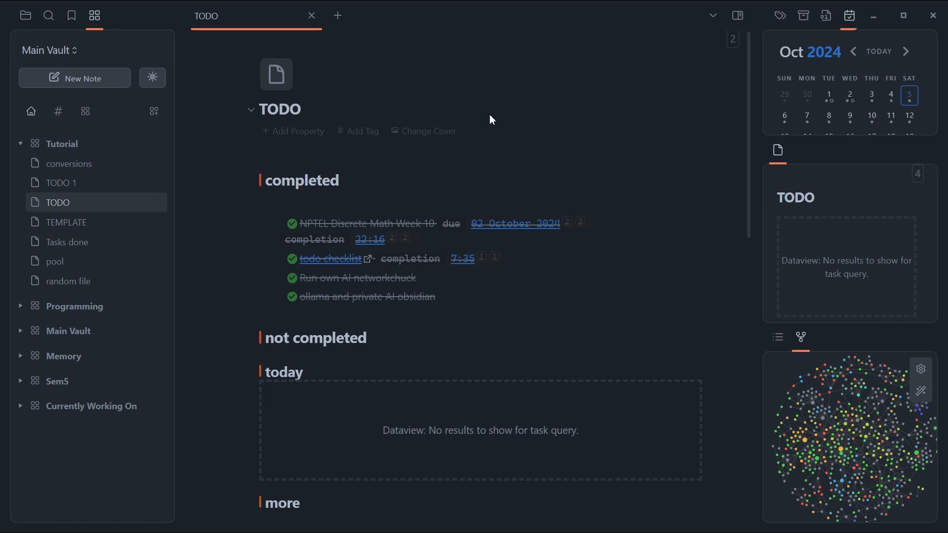
scroll(491, 119, "down", 1)
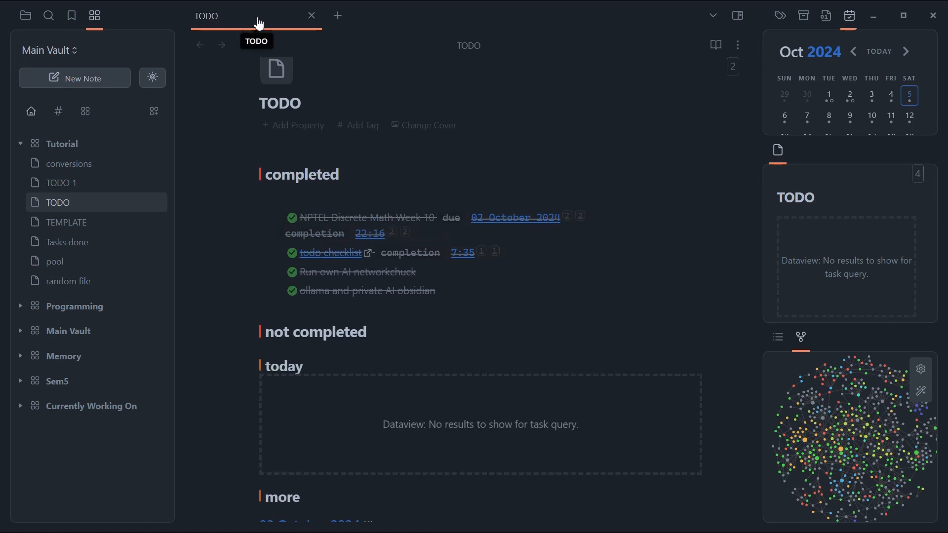
- Close the TODO note, open random file, and bring up the TODO homepage in a separate tab
left_click(311, 16)
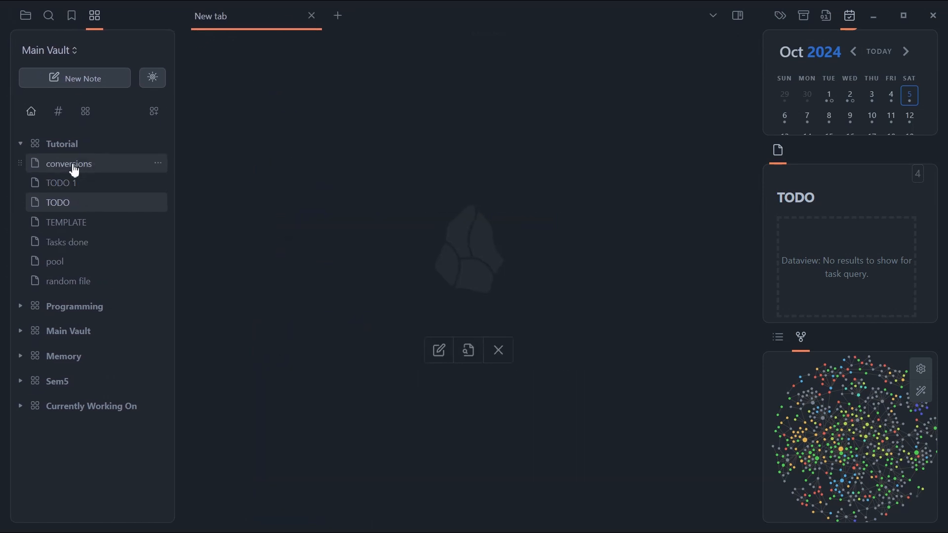
left_click(81, 284)
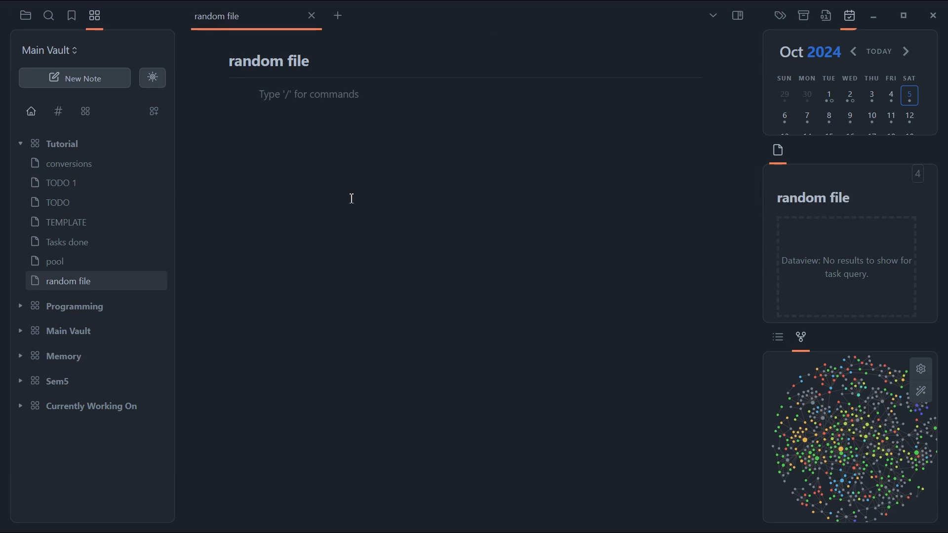
left_click(14, 241)
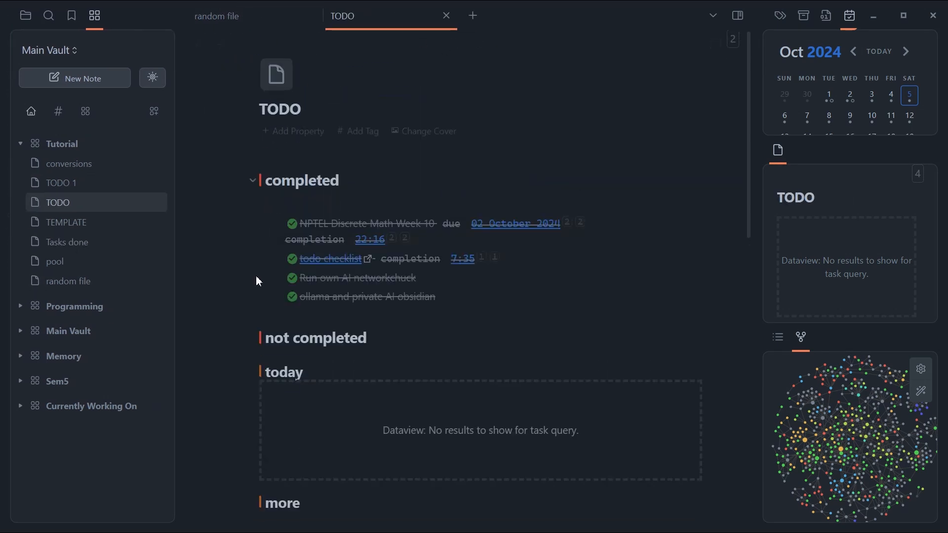
- Close both the TODO and random file tabs to make the homepage note reopen
left_click(447, 16)
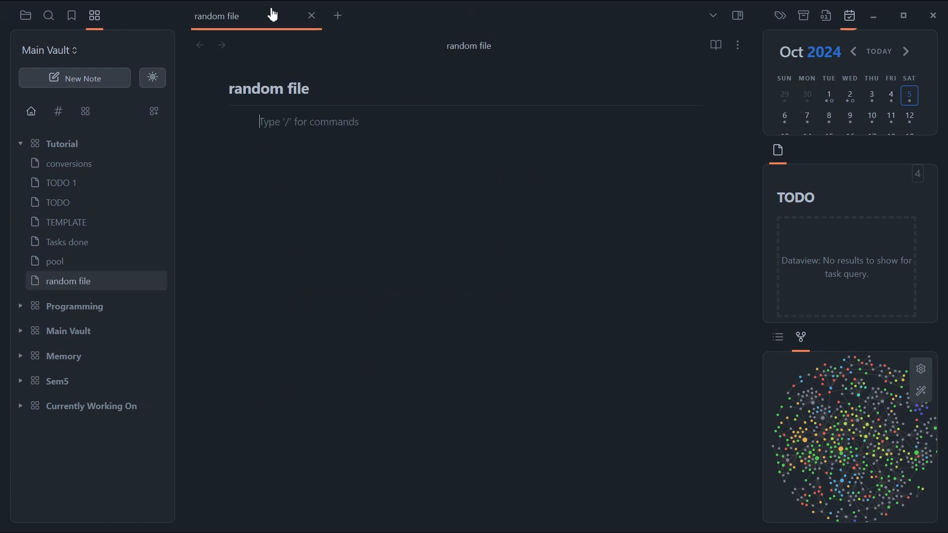
left_click(311, 16)
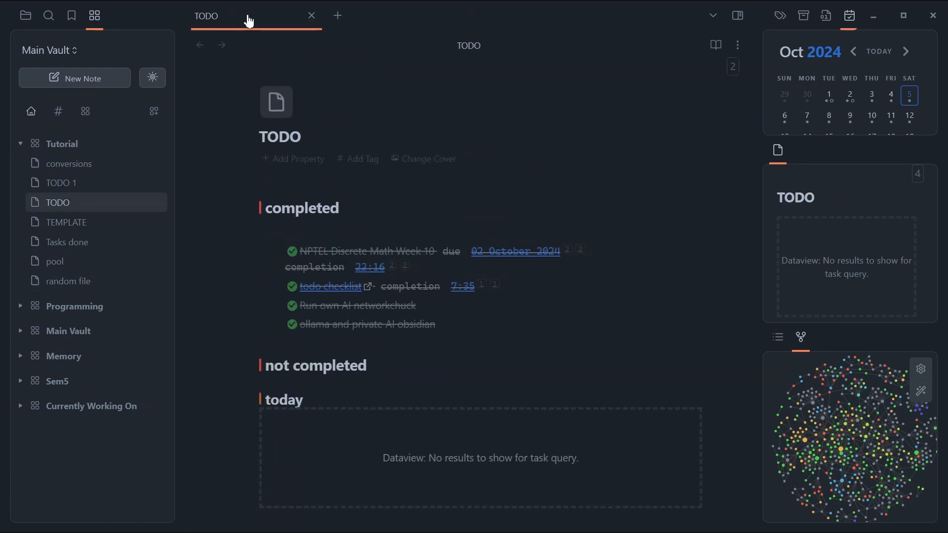
- Read the completed, today and more sections of the TODO note, previewing the linked 01 October 2024 note
scroll(387, 167, "down", 2)
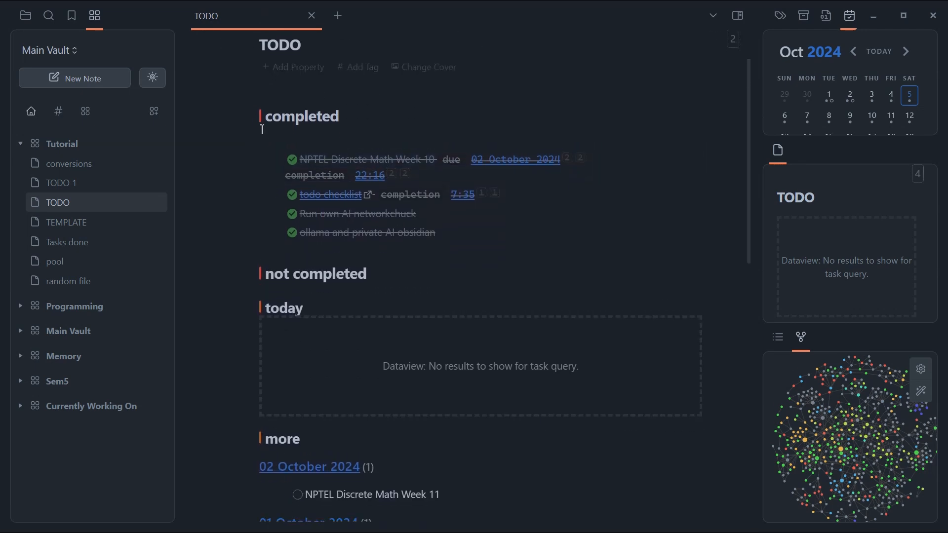
scroll(288, 243, "down", 4)
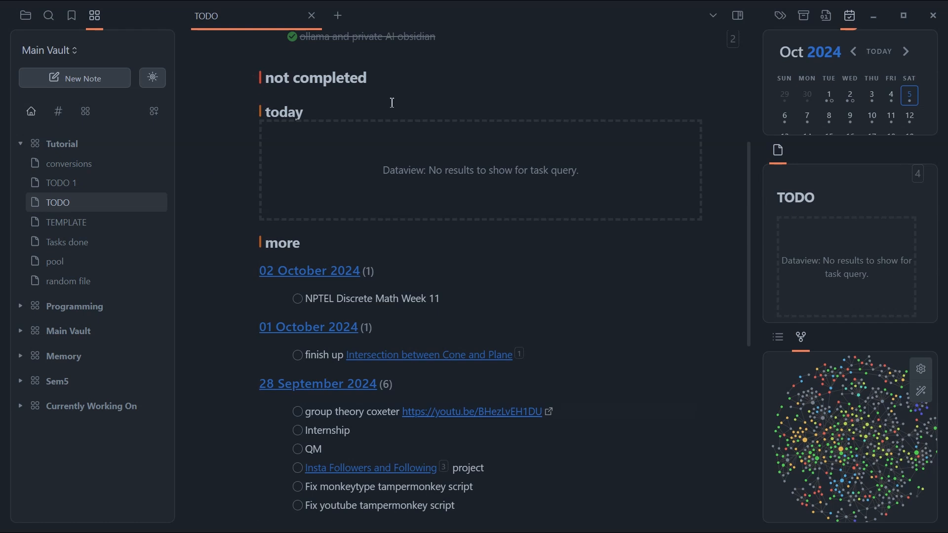
scroll(358, 172, "down", 1)
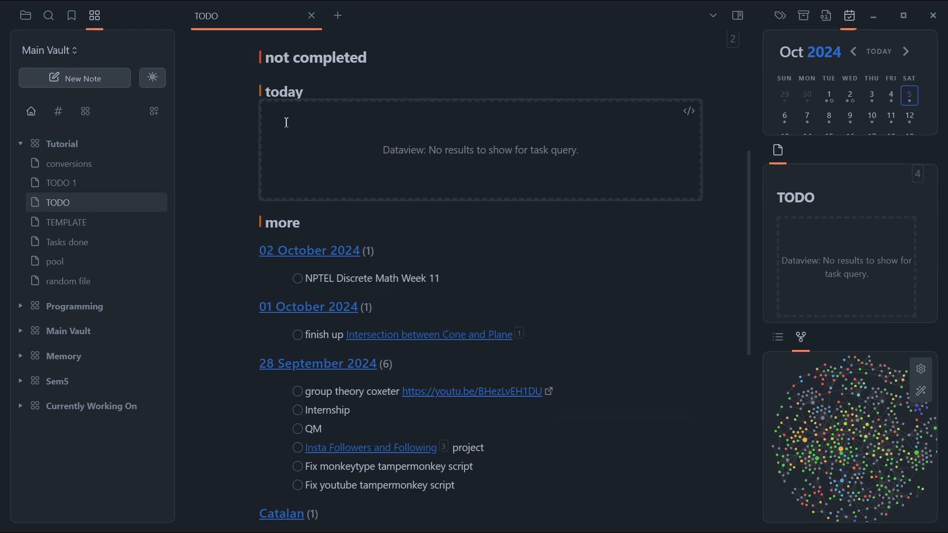
scroll(297, 213, "down", 2)
mouse_move(318, 208)
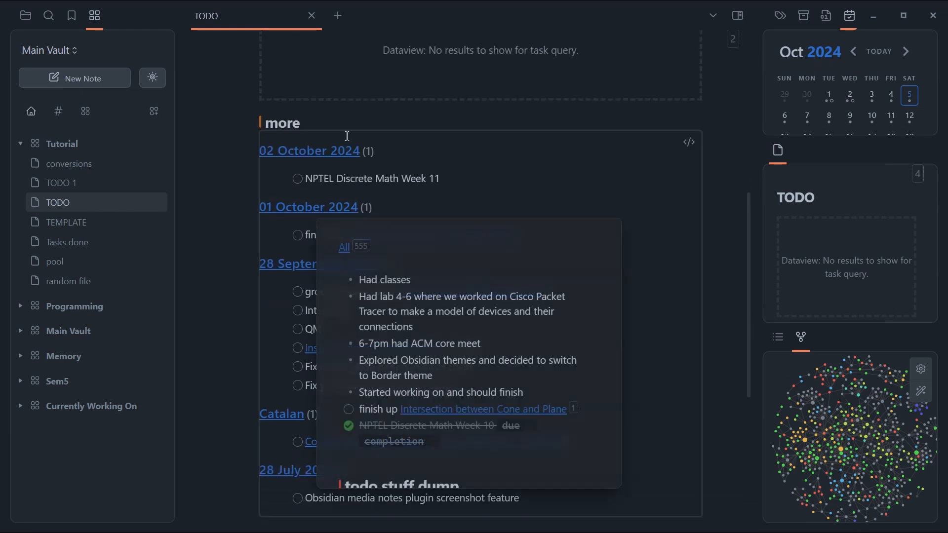
scroll(223, 243, "down", 1)
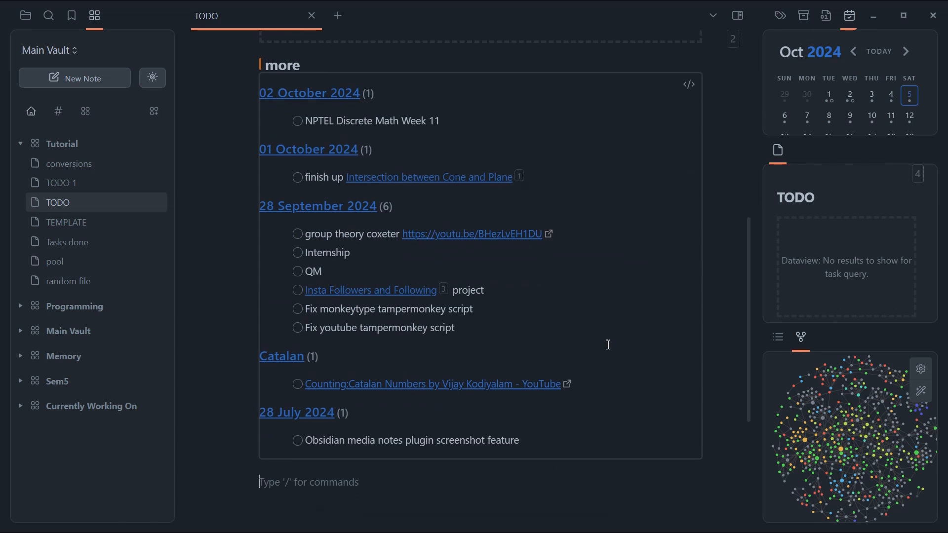
- Mark the task "finish up Intersection between Cone and Plane" under 01 October 2024 as complete and check the completed section
scroll(608, 344, "up", 4)
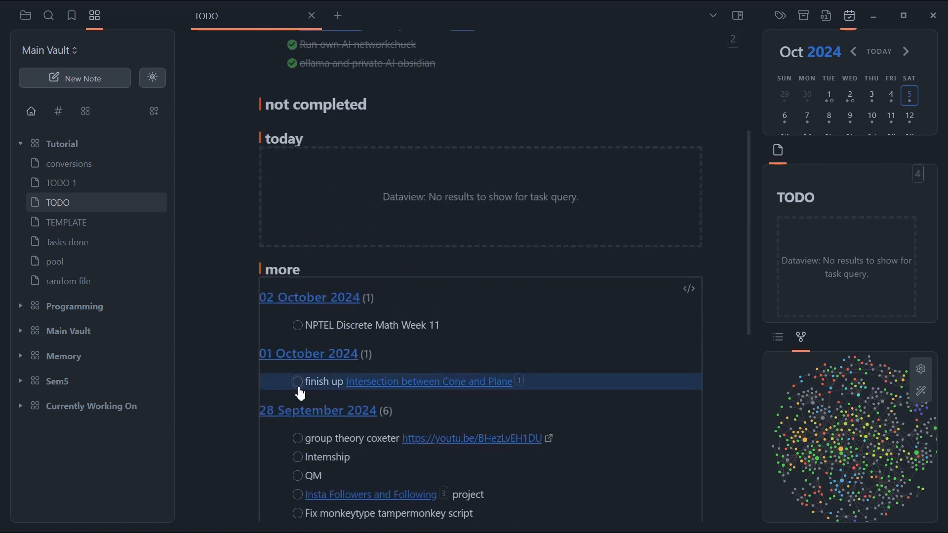
left_click(298, 384)
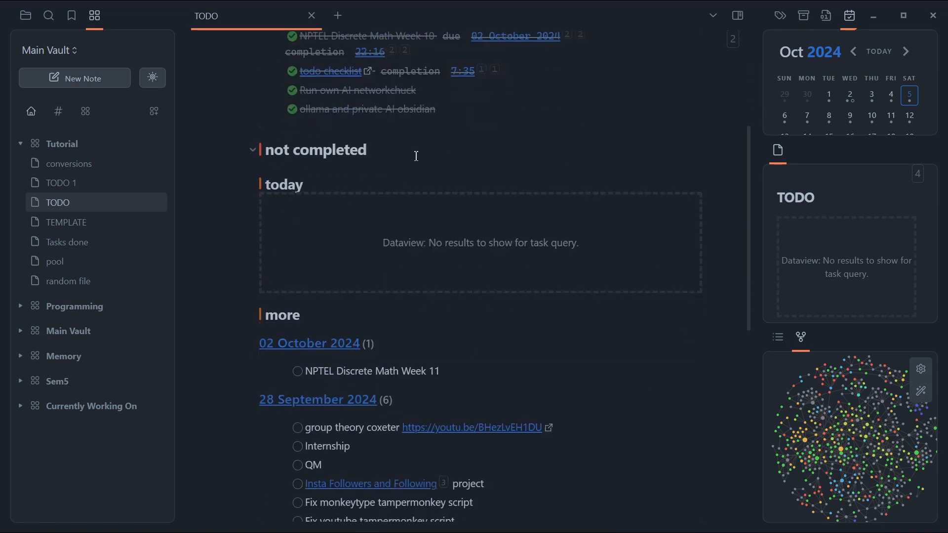
scroll(319, 268, "up", 5)
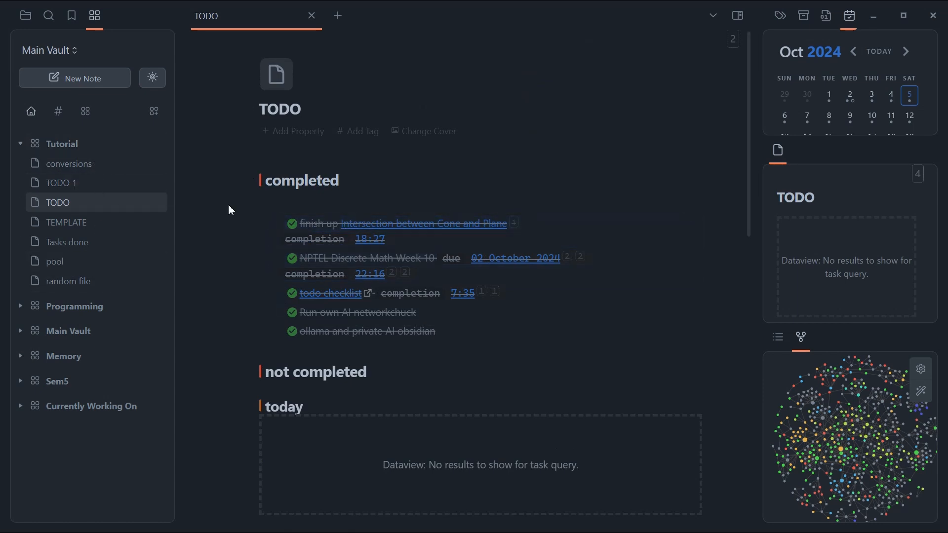
- Open random file and write the filler line "tnaiohetnoiaenshtoeassnitoenatsoeinathatath" followed by two line breaks
left_click(75, 286)
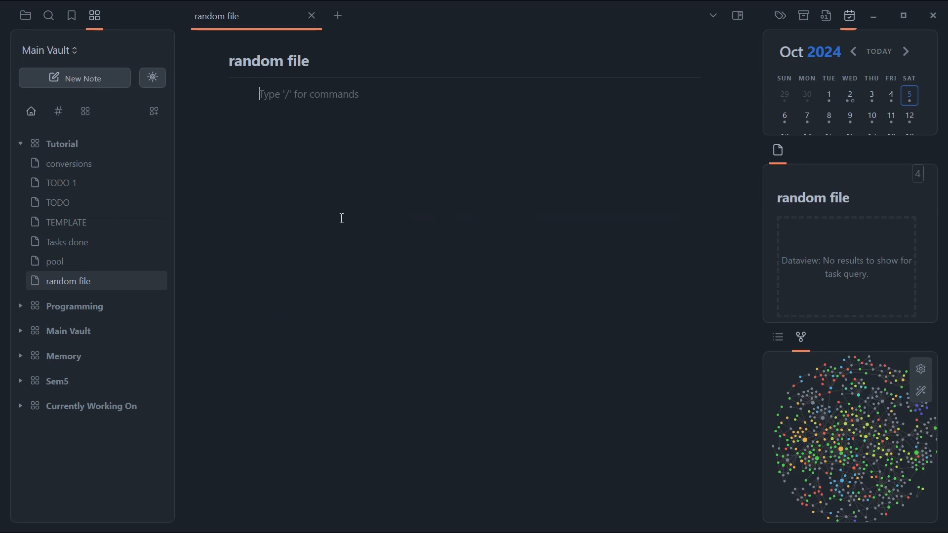
type("tnaiohetnoiaenshtoeassnitoenatsoeinathata")
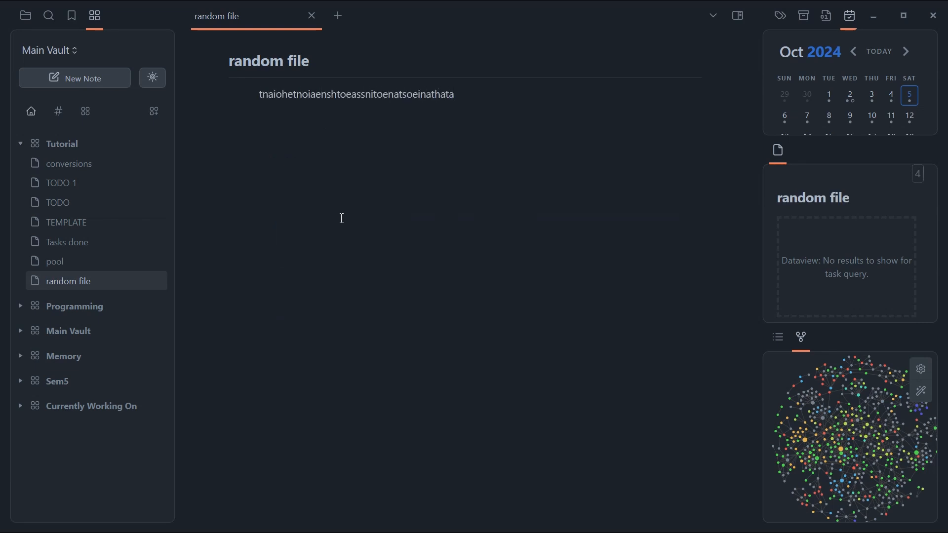
type("th")
key("Return")
key("Return")
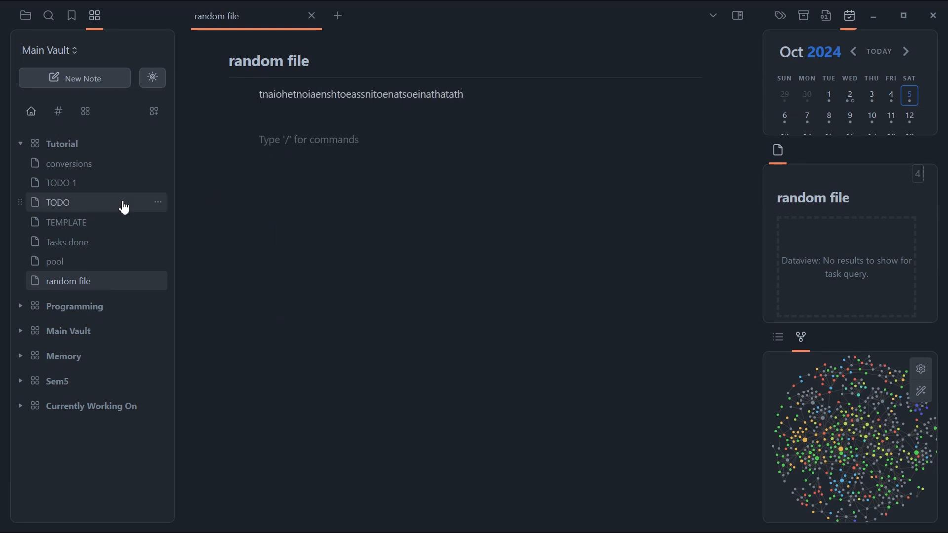
- Open the TODO note in reading view and look over its task sections
left_click(69, 206)
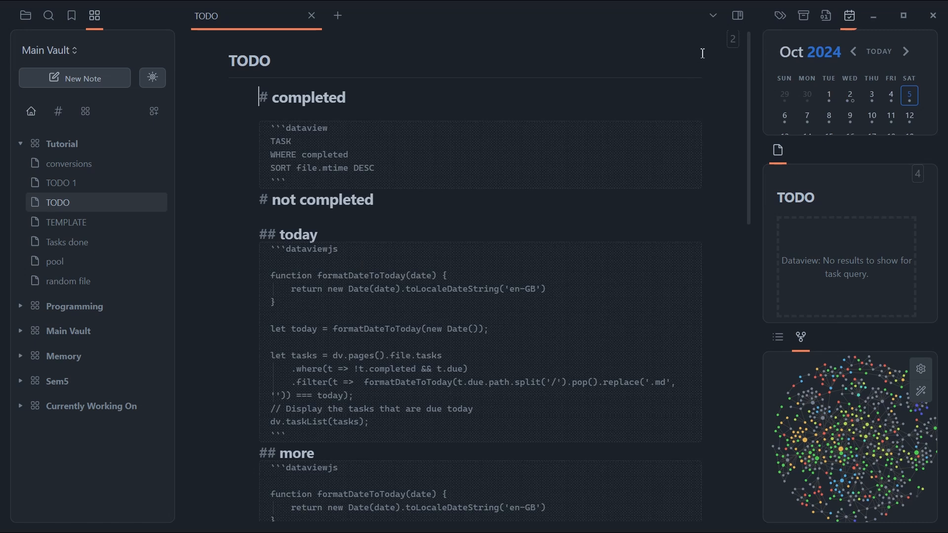
left_click(716, 43)
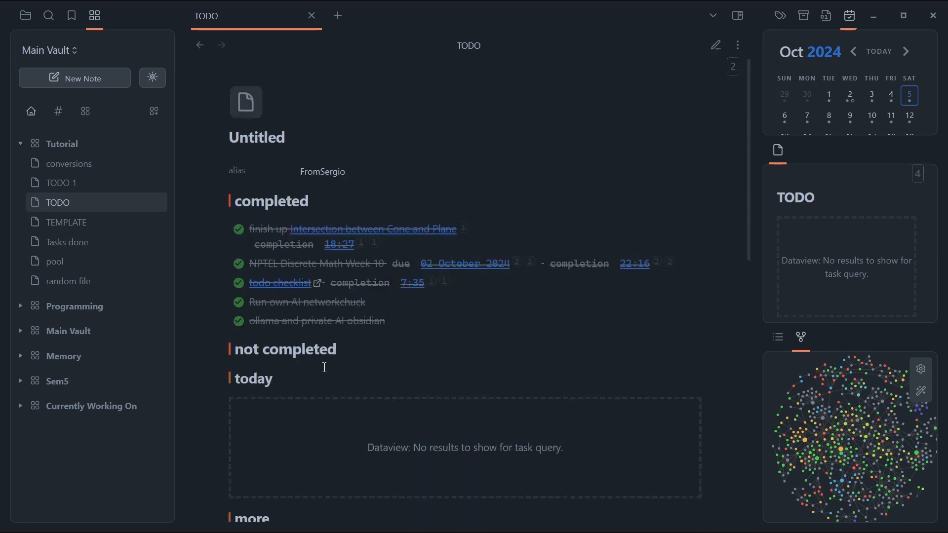
scroll(316, 380, "down", 5)
scroll(307, 395, "up", 5)
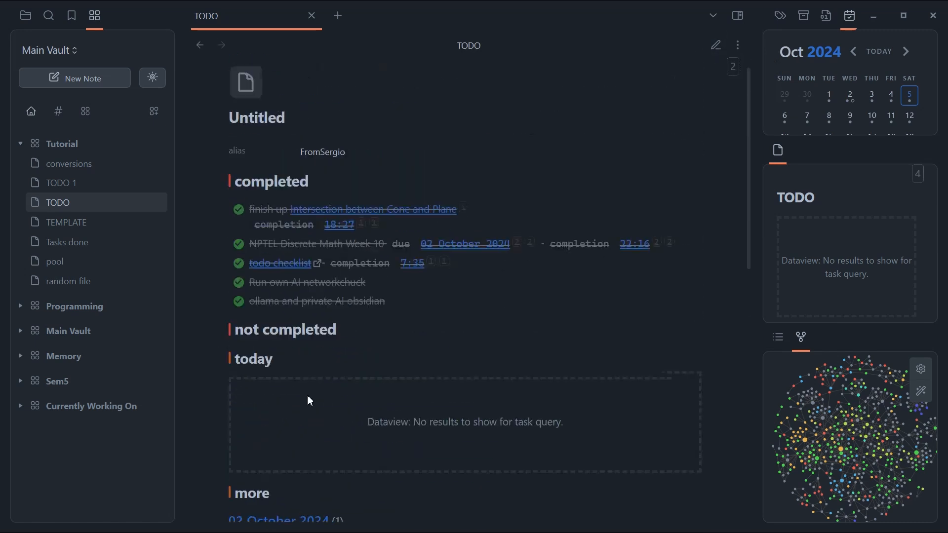
- Return to random file in editing view and add the unchecked task "i should brush my teeth" below the filler text
left_click(73, 289)
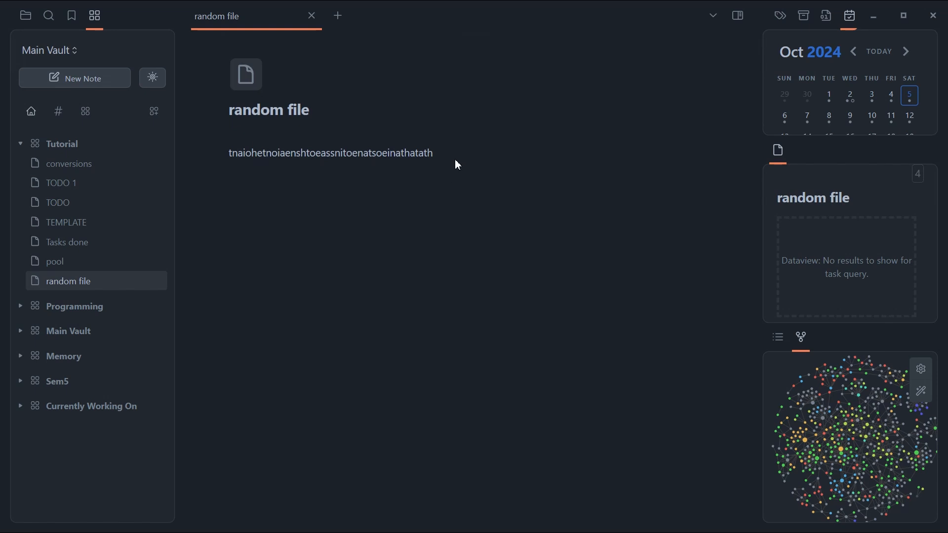
left_click(715, 46)
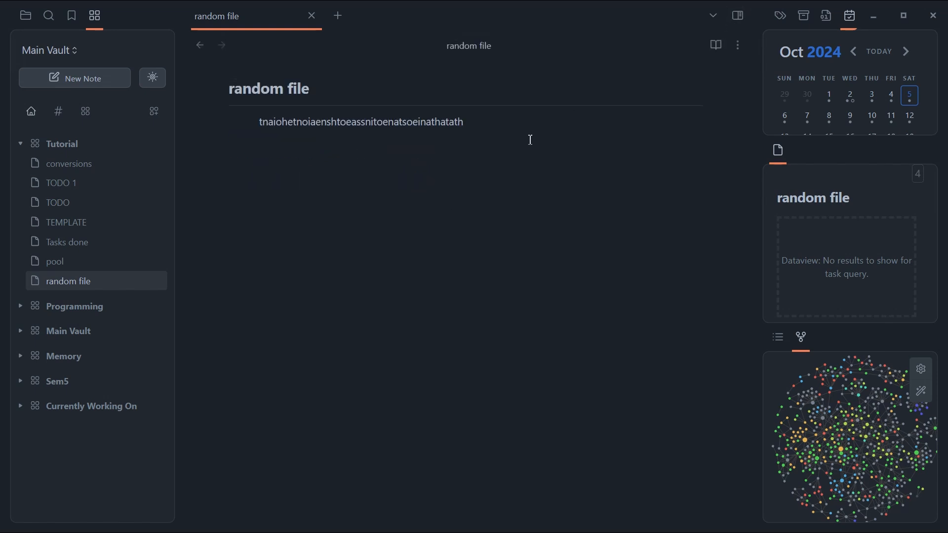
key("Return")
key("Return")
type("- [ ] i should brush my teeth")
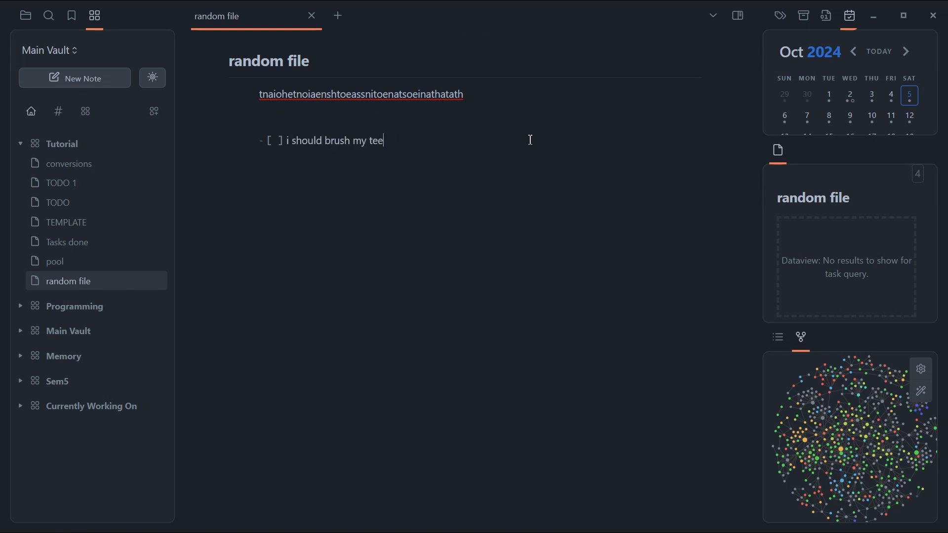
- Open the TODO homepage in a new tab and check its more section for the task from random file
left_click(339, 17)
mouse_move(2, 179)
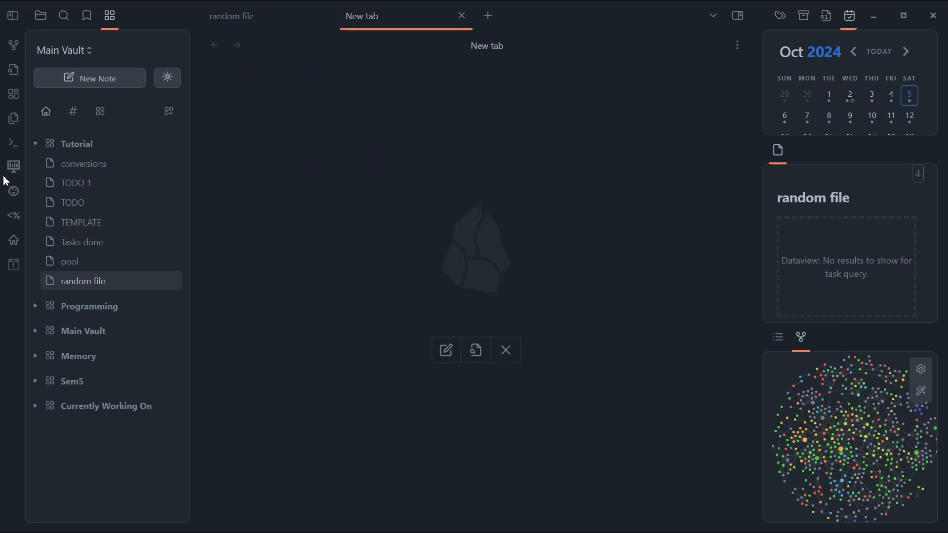
left_click(16, 245)
scroll(319, 275, "up", 10)
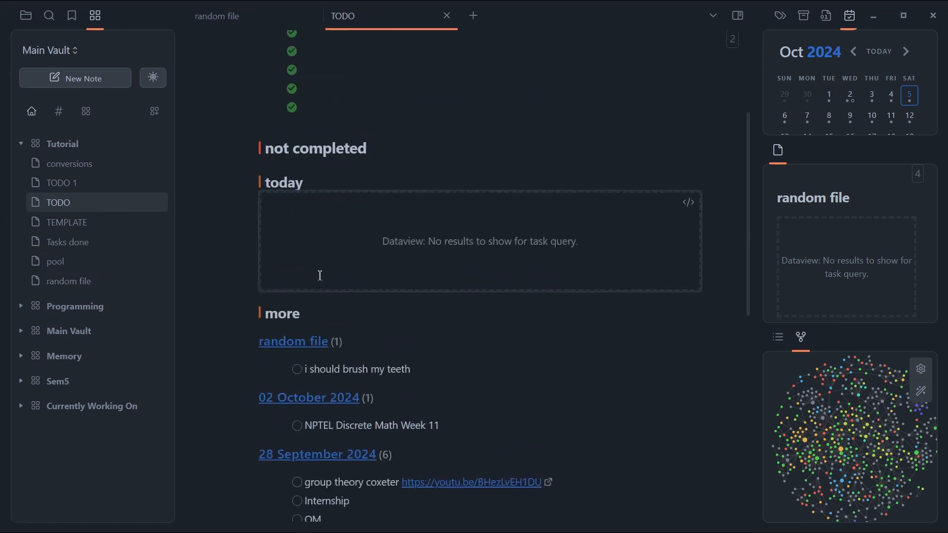
scroll(320, 275, "up", 2)
scroll(320, 275, "down", 5)
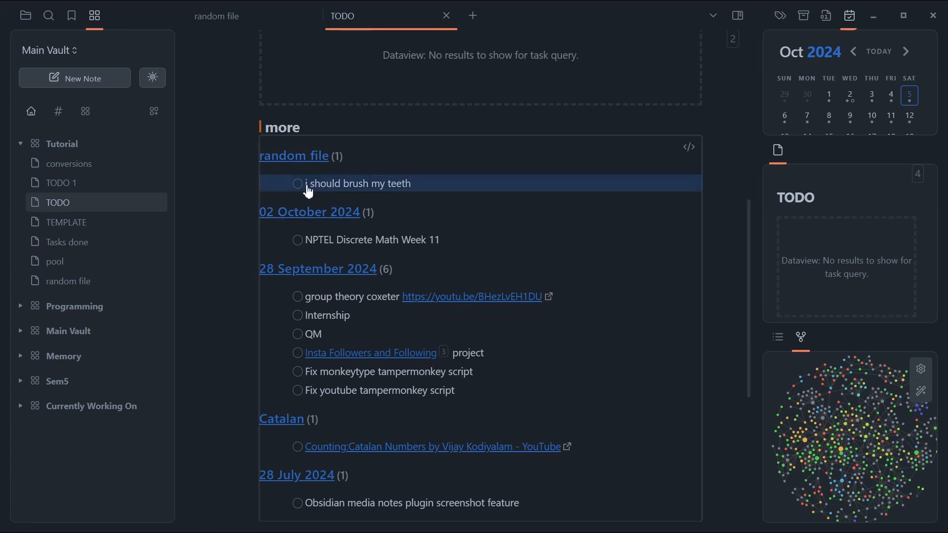
- Look over the TODO homepage's completed, today and more sections, including the task gathered from random file
mouse_move(270, 163)
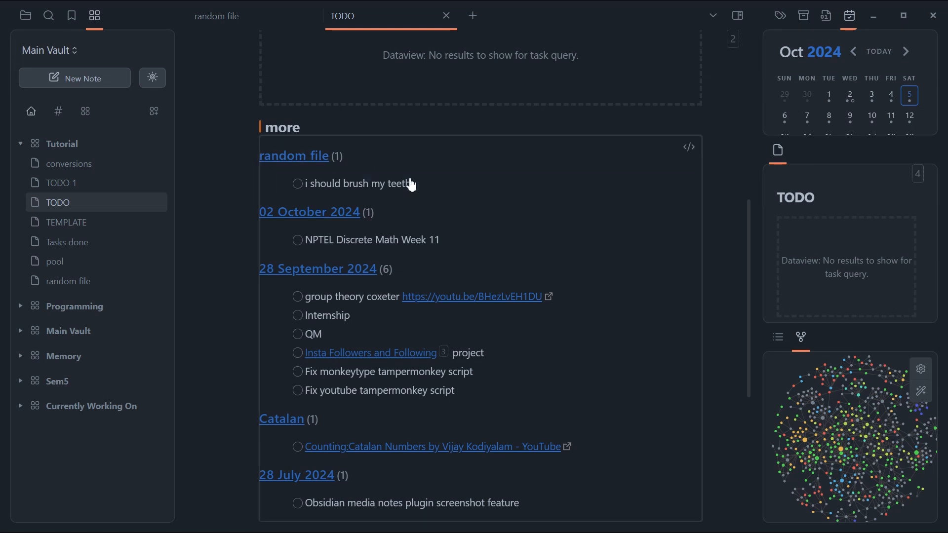
scroll(299, 193, "up", 7)
scroll(300, 195, "up", 1)
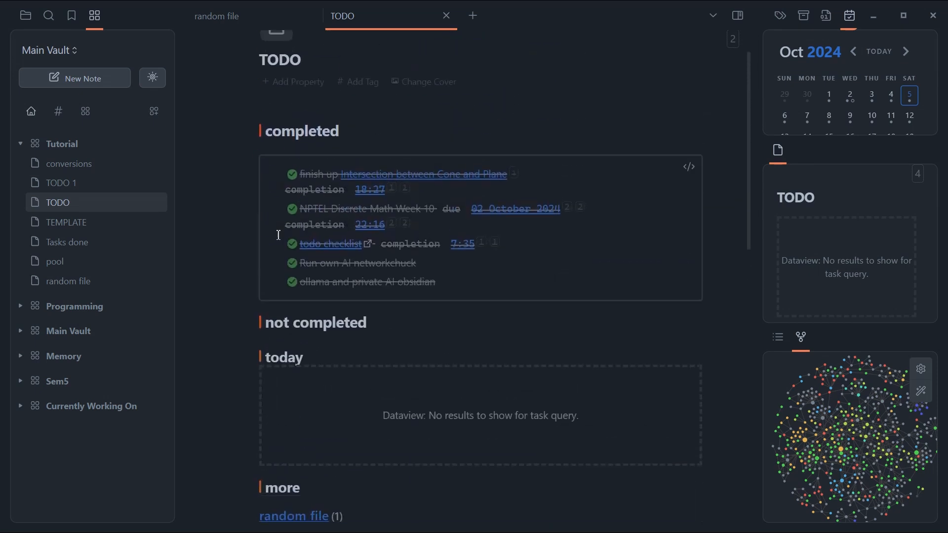
scroll(262, 269, "up", 2)
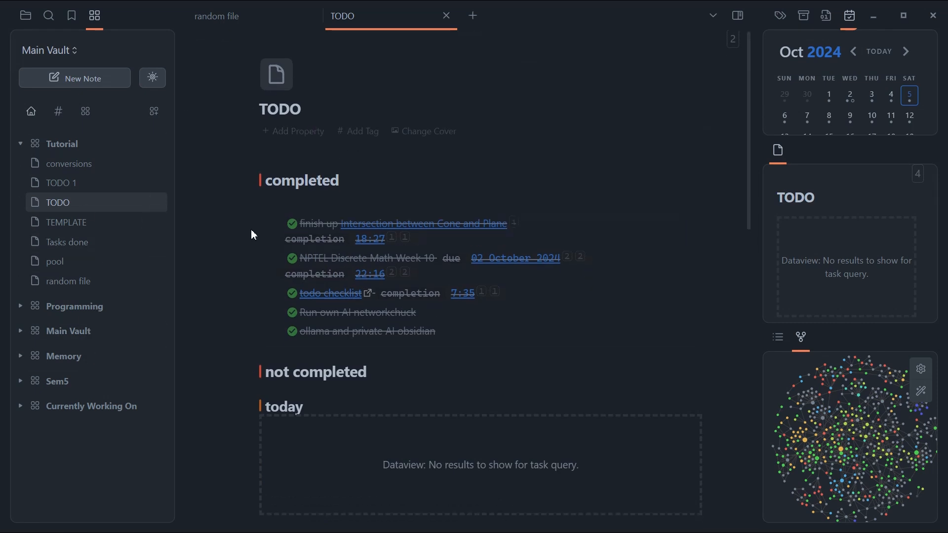
scroll(237, 279, "down", 3)
scroll(237, 281, "down", 1)
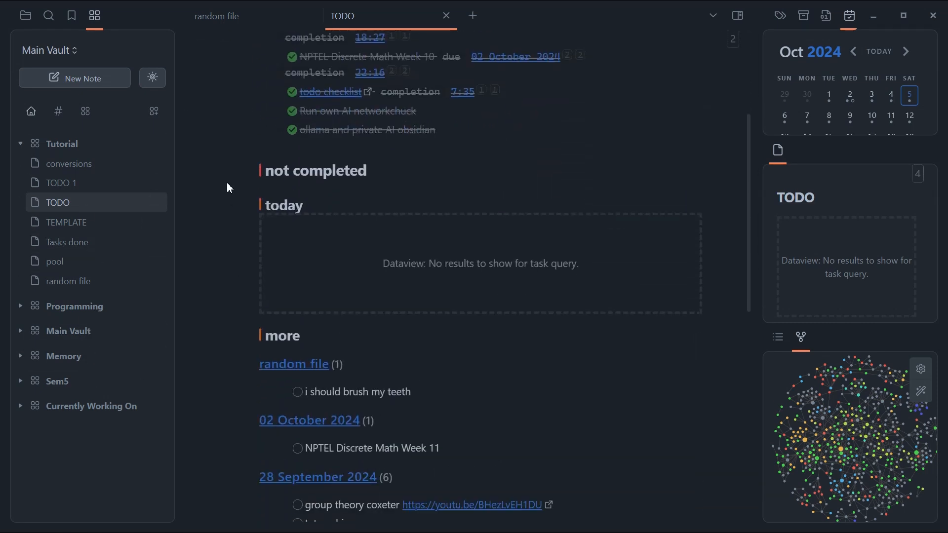
scroll(226, 182, "up", 4)
scroll(614, 335, "down", 4)
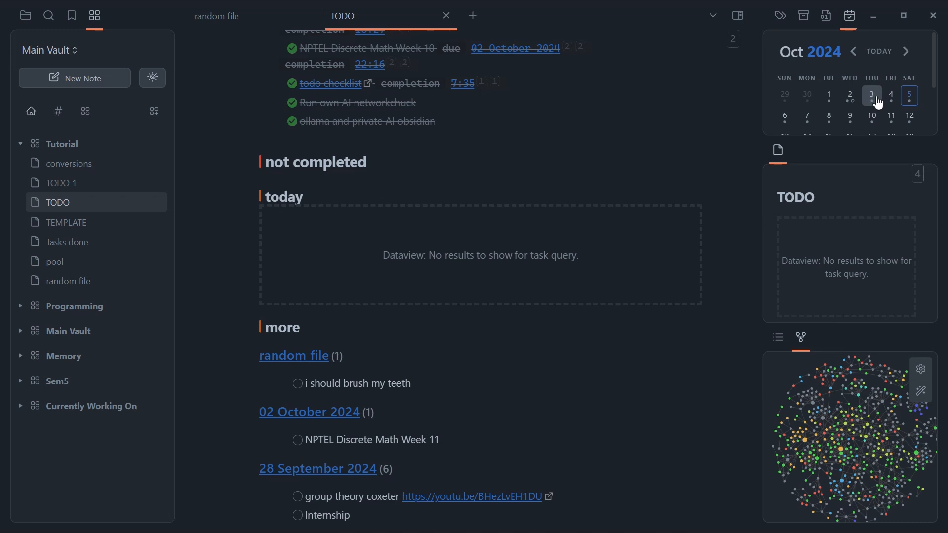
- Open the 03 October and 02 October 2024 daily notes from the calendar and compare the completed tasks listed for each day
left_click(879, 103)
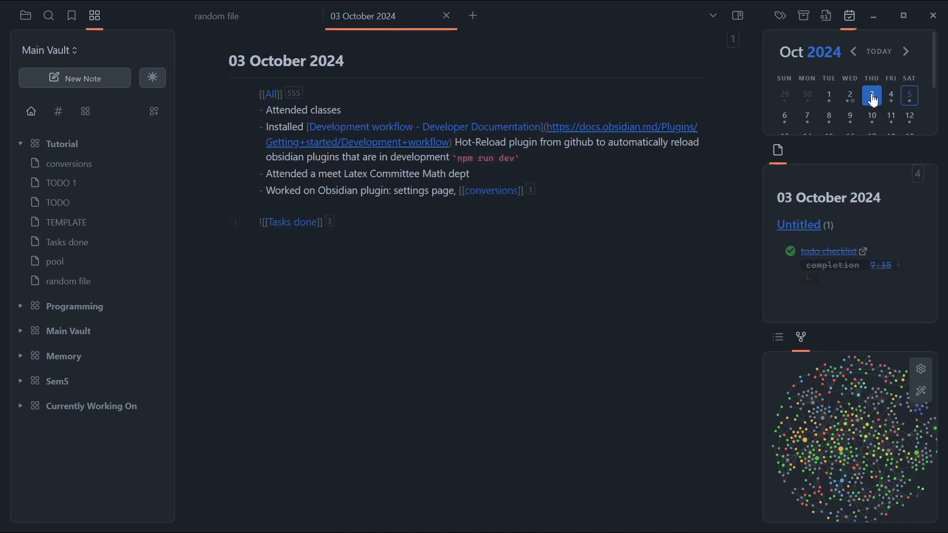
left_click(851, 97)
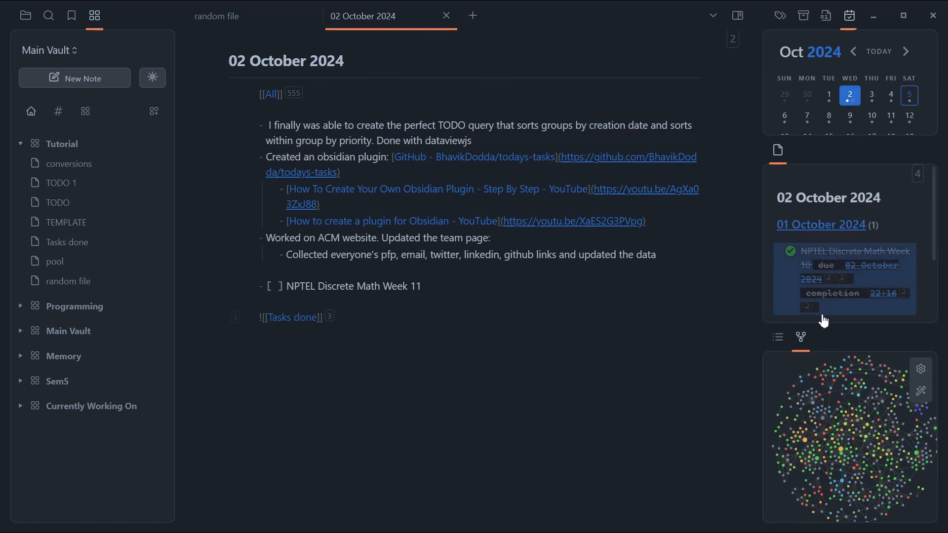
left_click(873, 103)
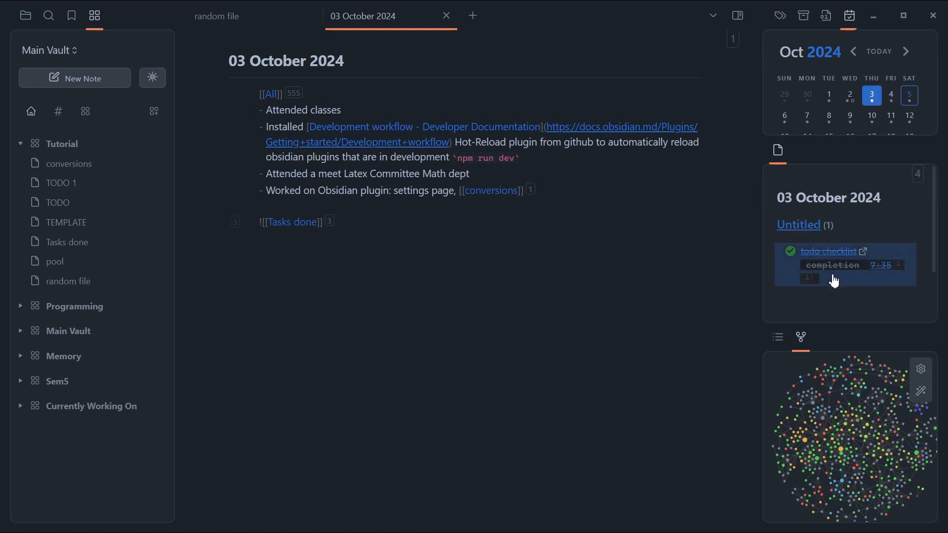
left_click(850, 96)
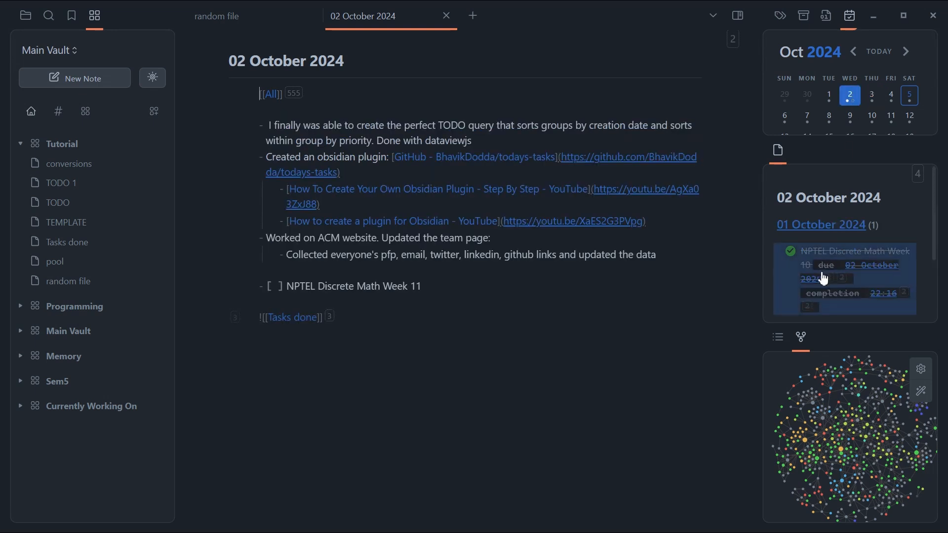
scroll(825, 279, "down", 1)
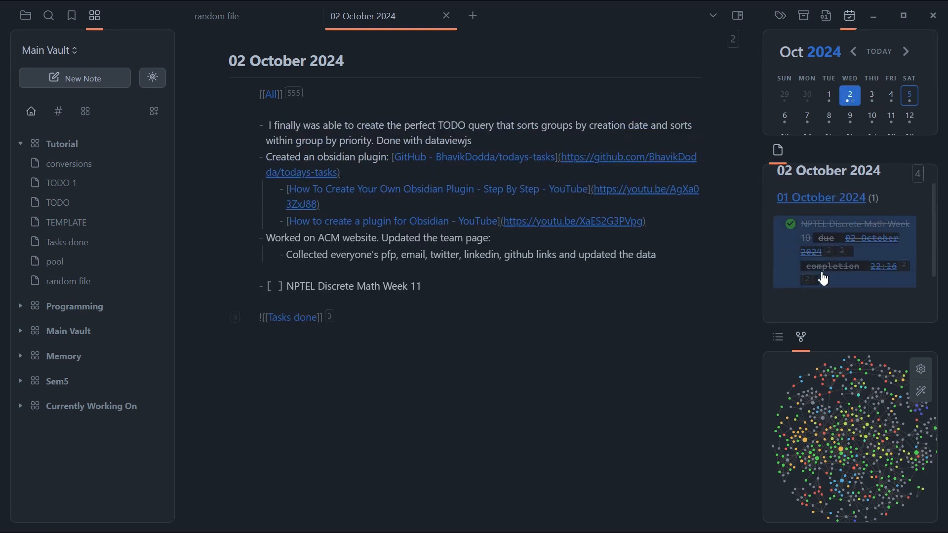
- Open the 05 October 2024 daily note and uncheck its completed task "finish up Intersection between Cone and Plane"
left_click(910, 95)
scroll(847, 283, "up", 1)
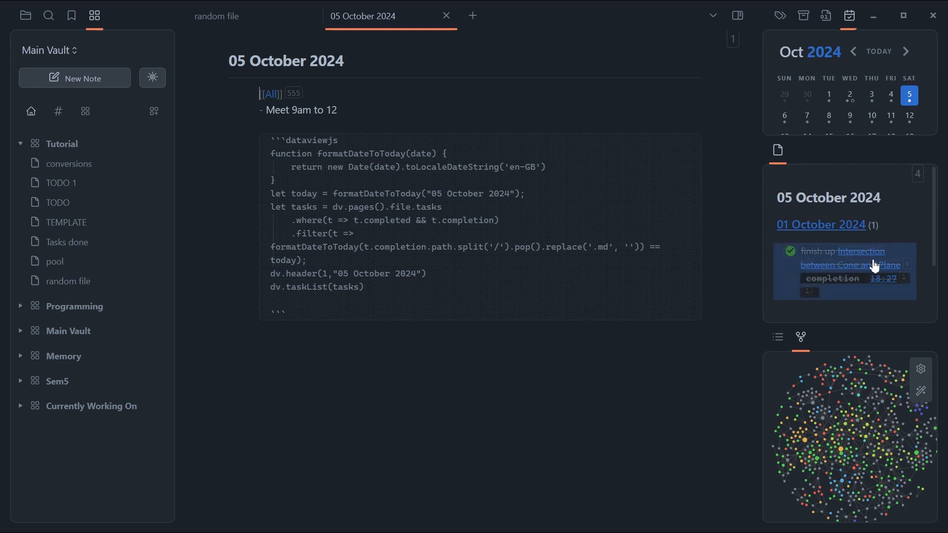
left_click(791, 252)
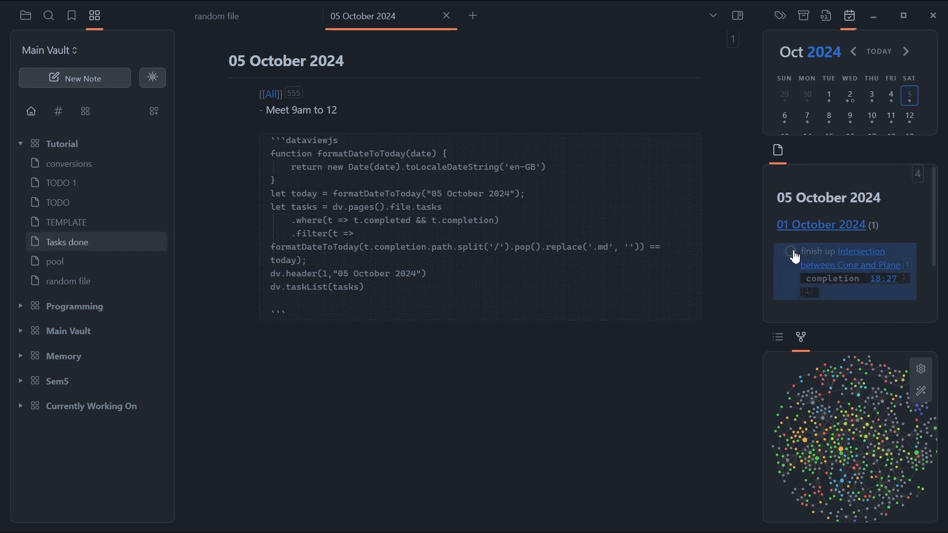
- View the daily notes from 1 to 4 October 2024 and check each day's list of completed tasks
scroll(859, 99, "down", 1)
left_click(872, 85)
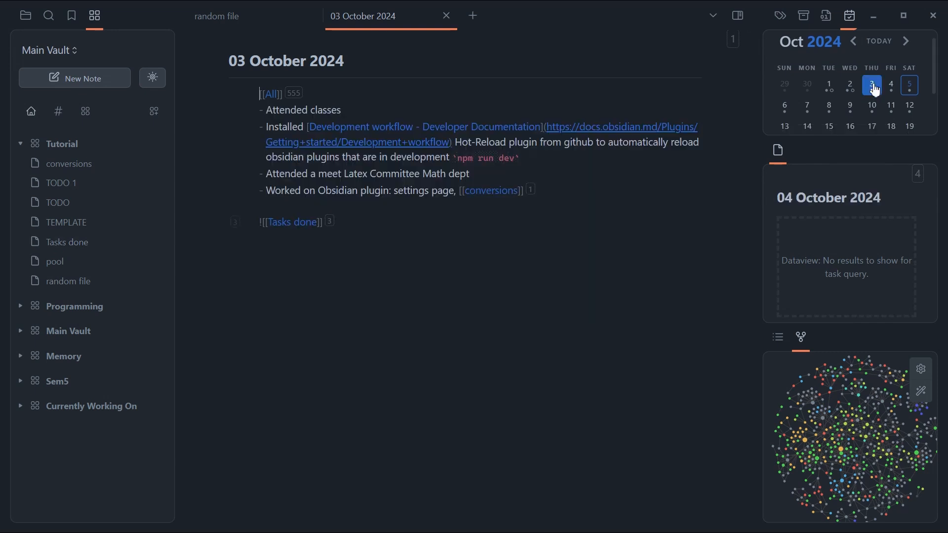
left_click(851, 86)
left_click(872, 85)
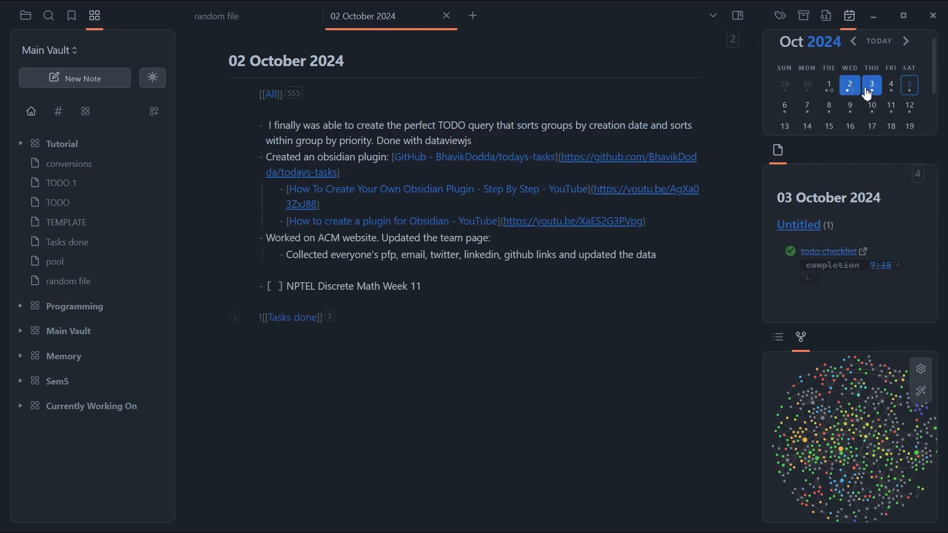
left_click(852, 92)
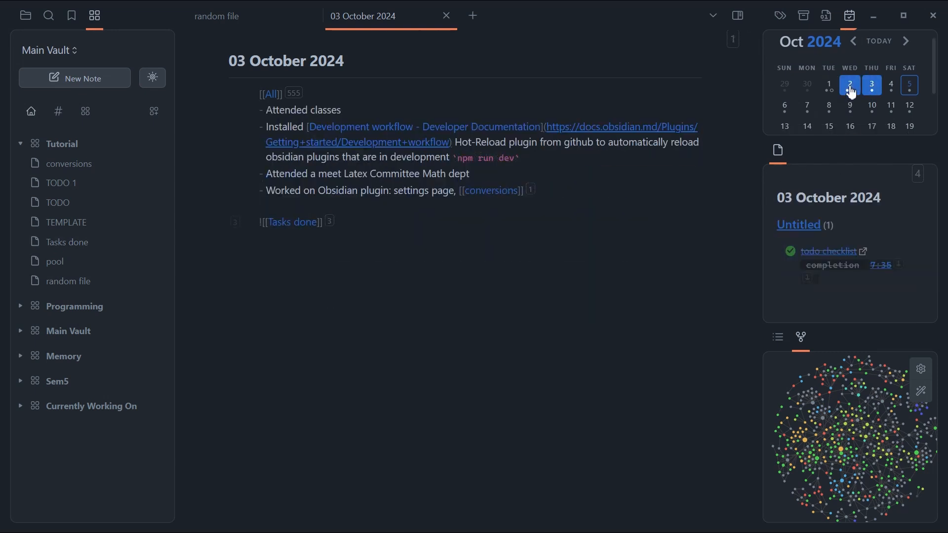
left_click(829, 86)
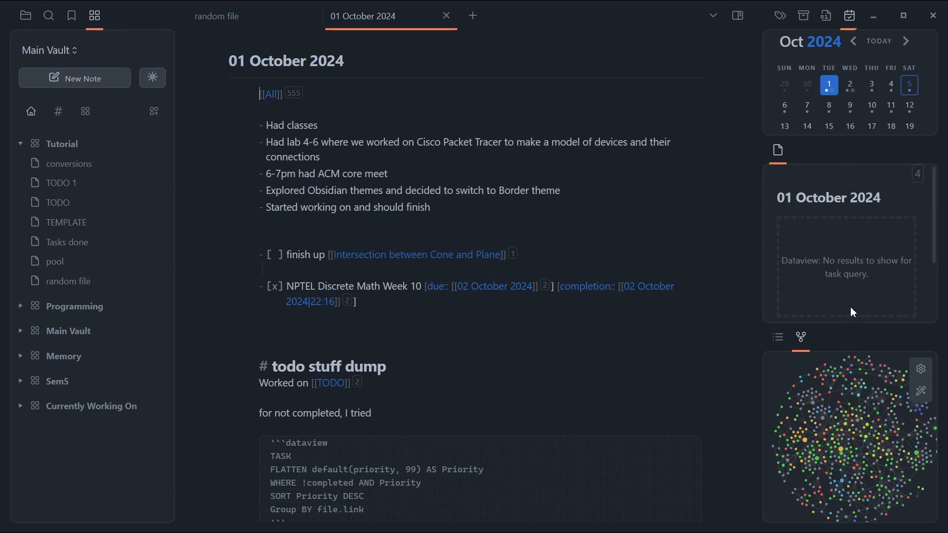
left_click(874, 89)
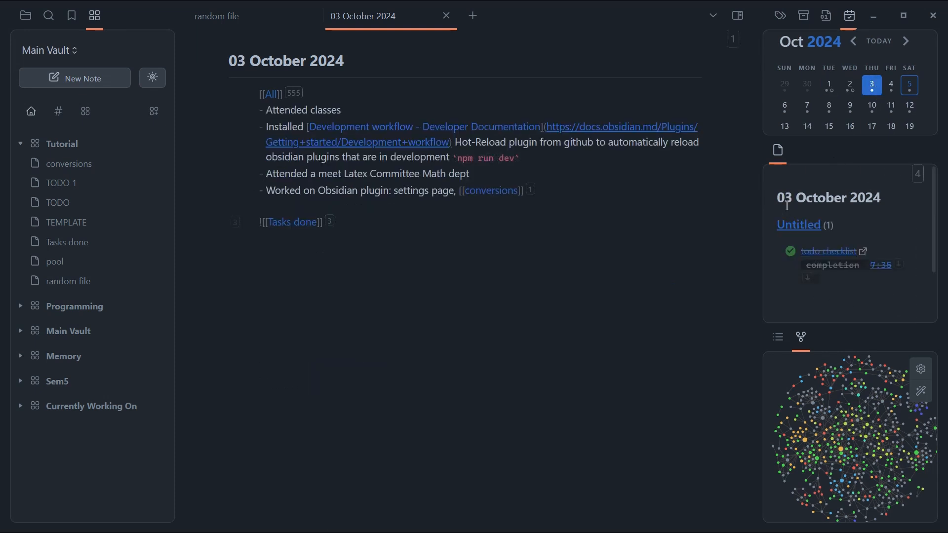
left_click(890, 86)
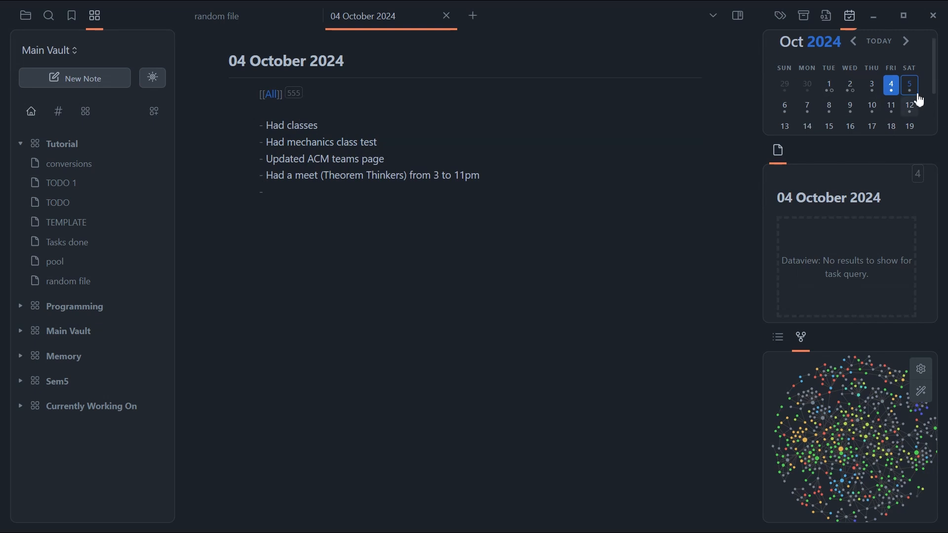
- Close the daily note, return to the TODO note, and view the Dataview plugin's settings and the installed community plugins
left_click(448, 17)
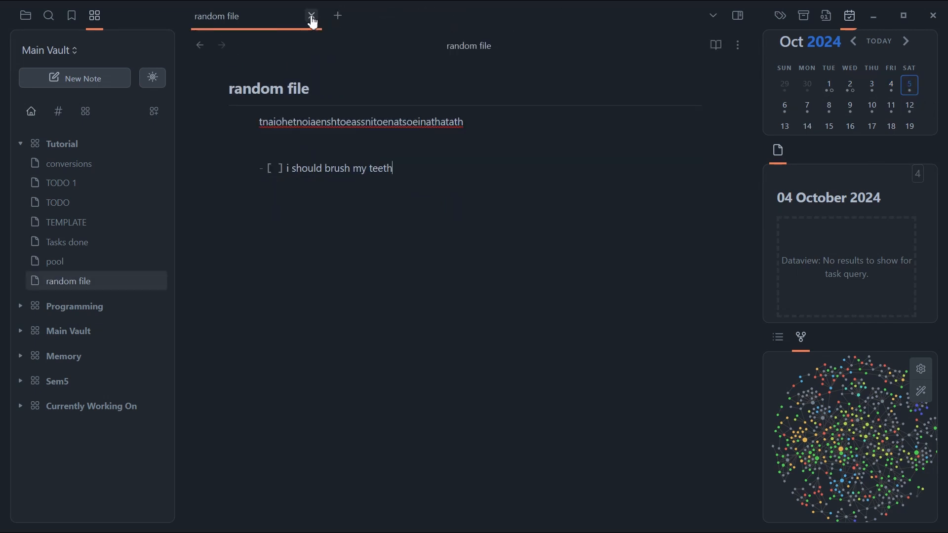
left_click(140, 202)
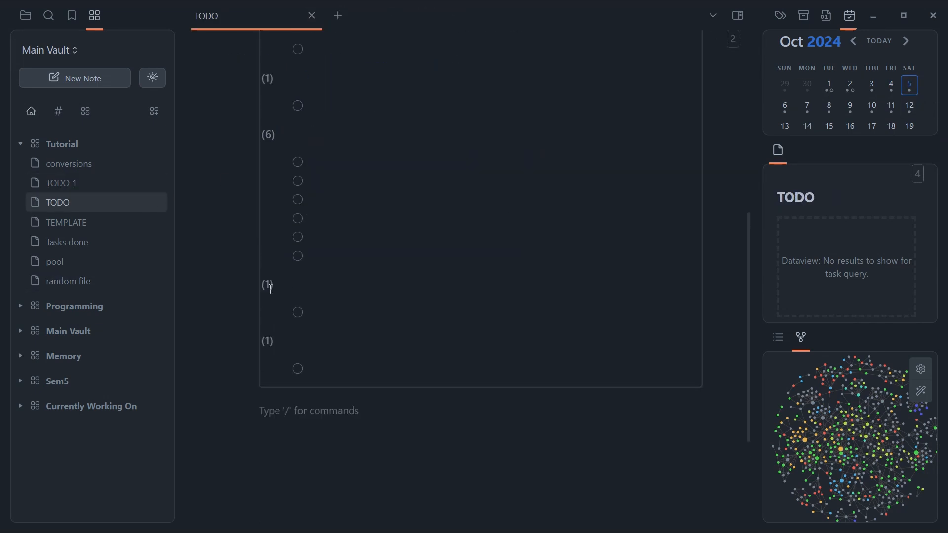
left_click(159, 509)
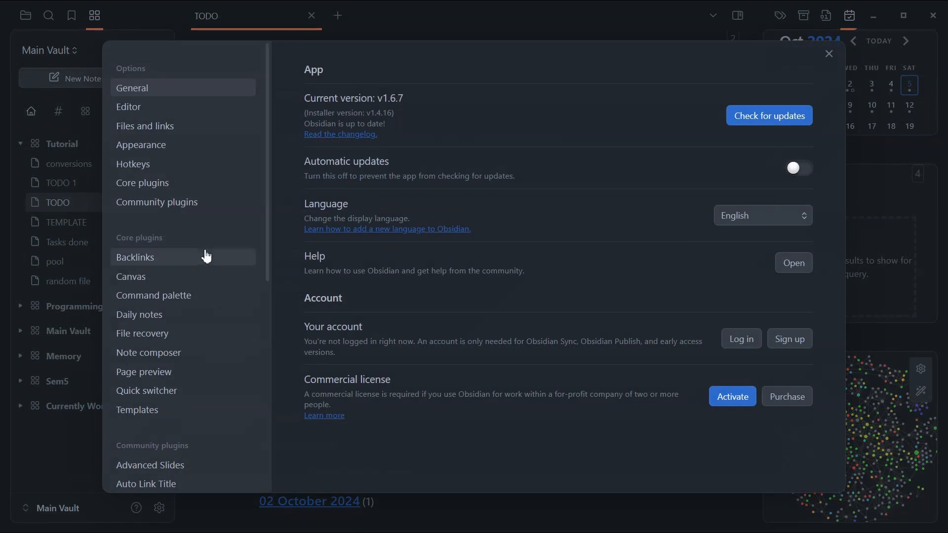
scroll(197, 247, "down", 6)
scroll(197, 247, "up", 1)
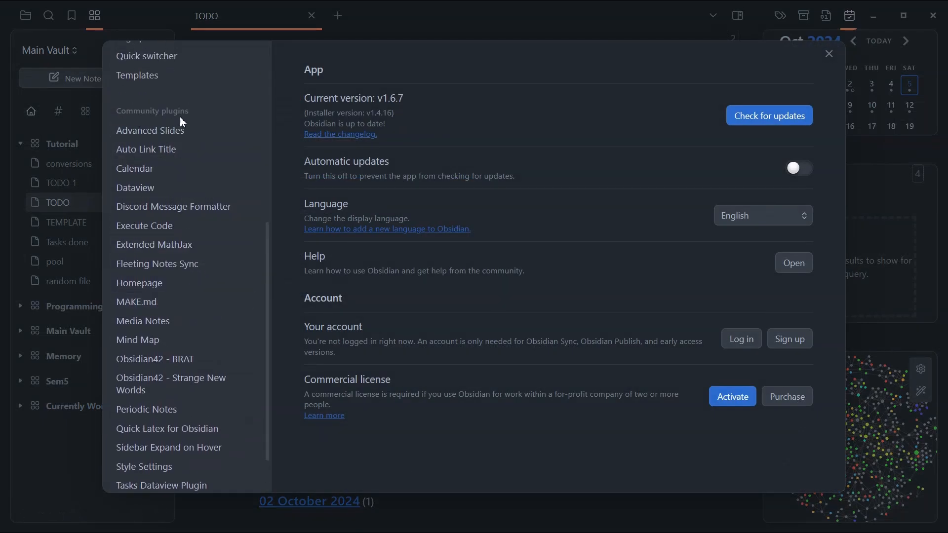
left_click(142, 196)
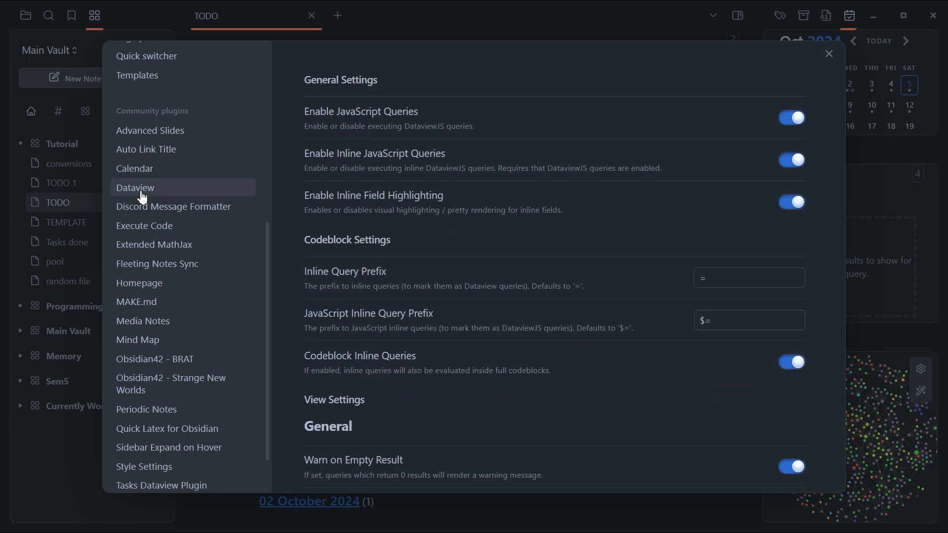
scroll(156, 291, "down", 1)
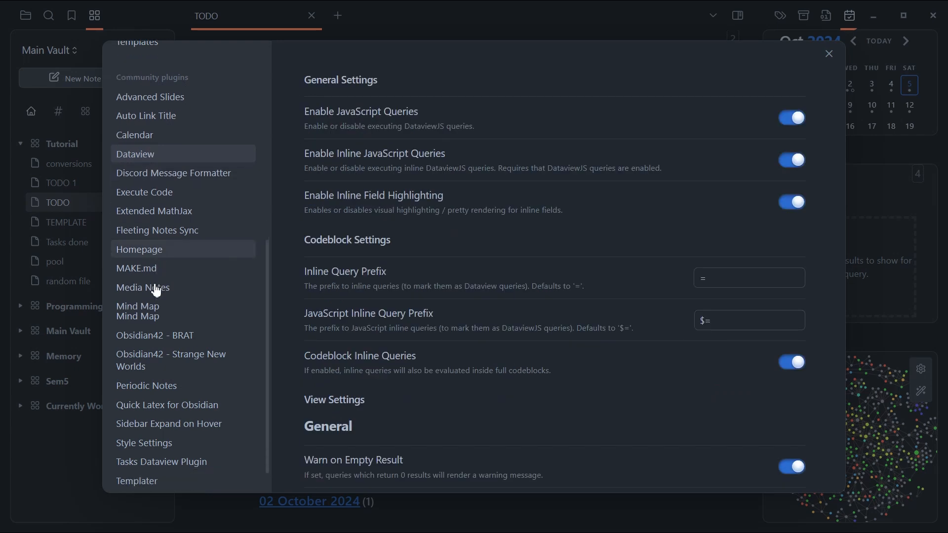
scroll(156, 292, "down", 1)
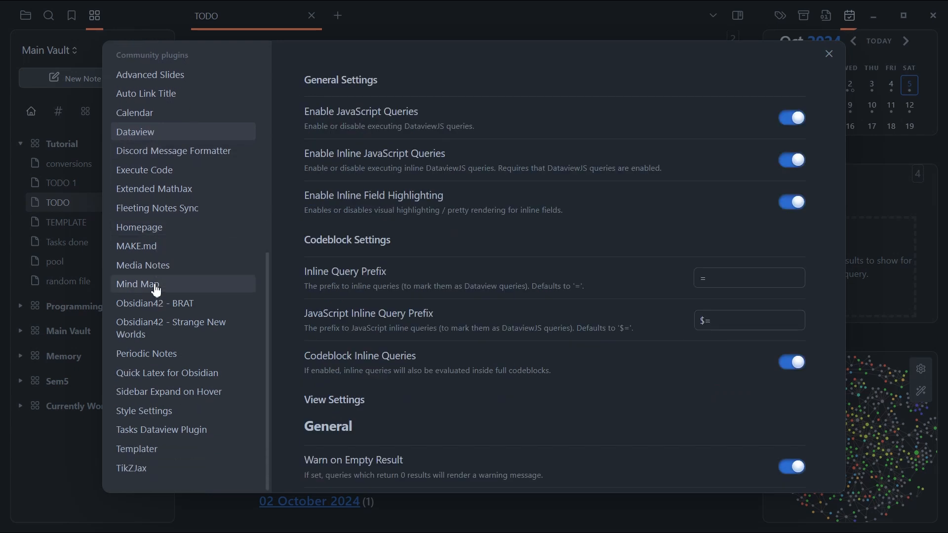
- Review the Periodic Notes plugin's daily note format and template file, and close the settings
left_click(125, 363)
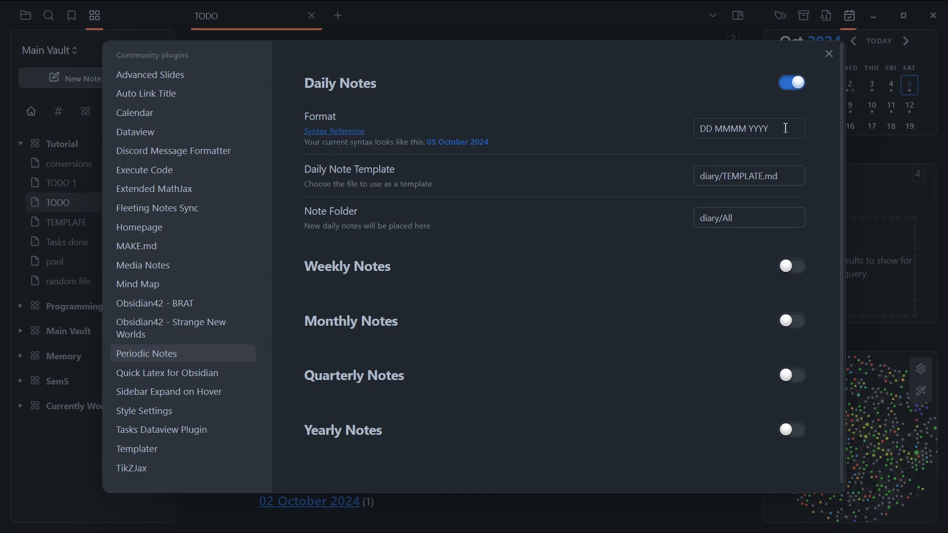
left_click_drag(786, 128, 701, 129)
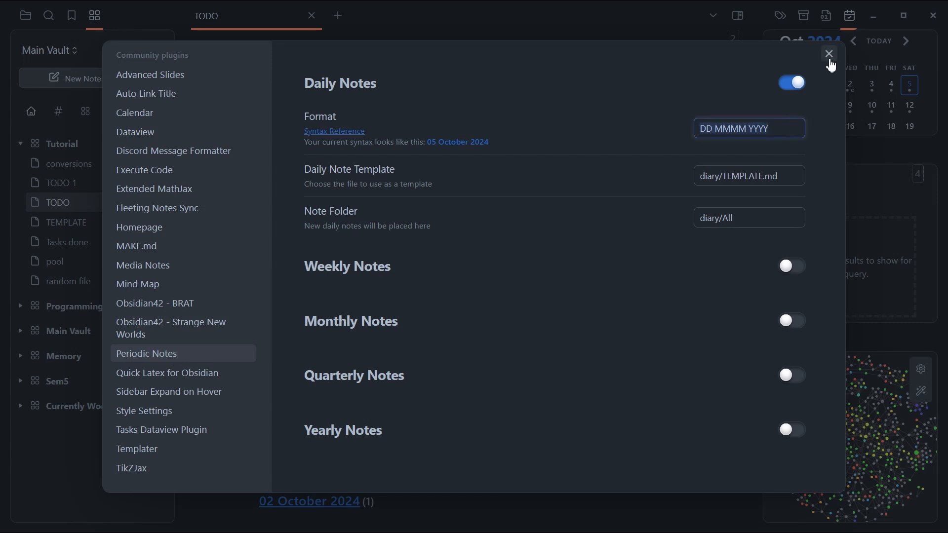
scroll(774, 130, "down", 1)
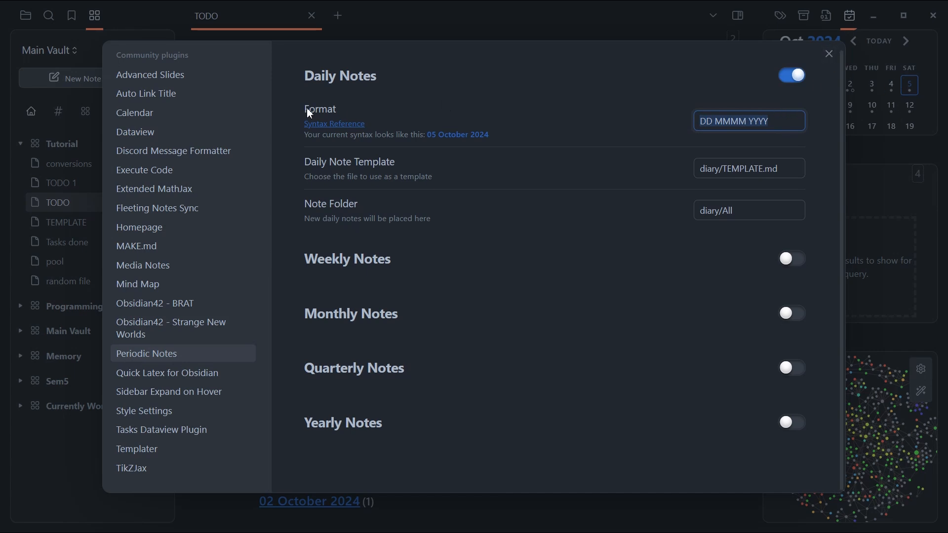
left_click(785, 176)
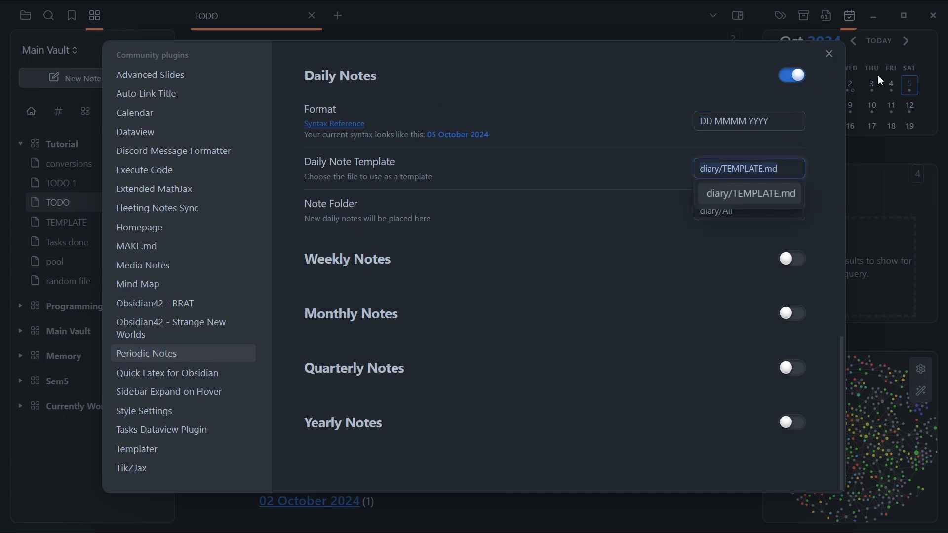
left_click(829, 54)
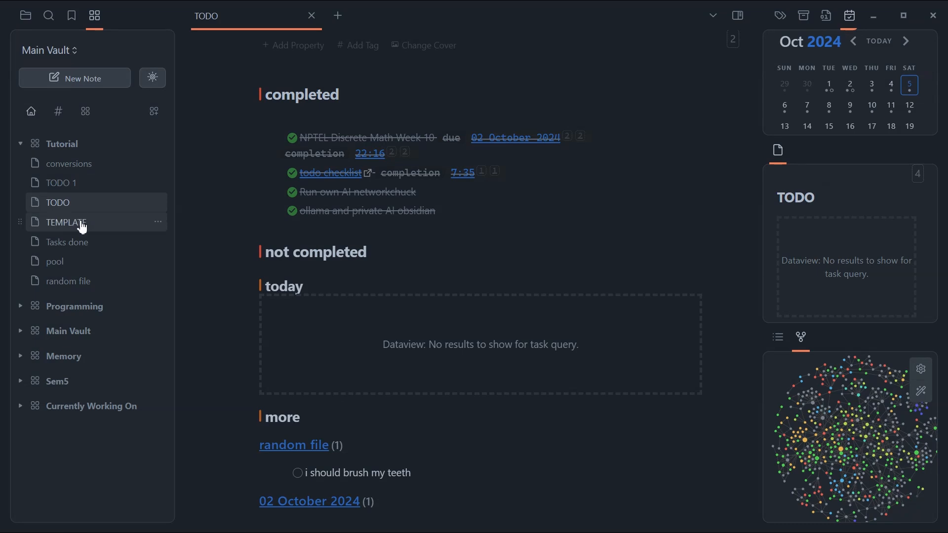
- Open the TEMPLATE note and replace its greeting line with "HELLO WORLD, THIS IS TODAY's note!"
left_click(82, 223)
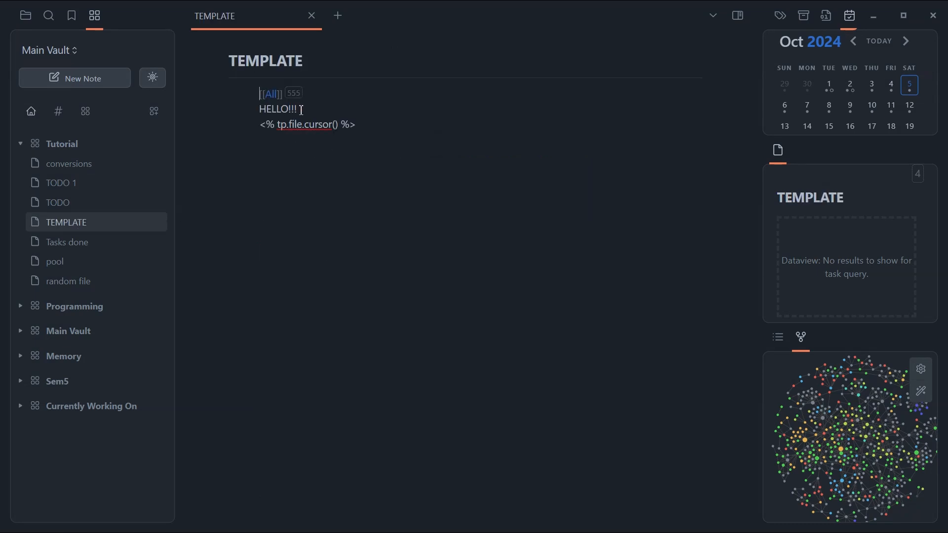
left_click_drag(302, 109, 251, 108)
type("HELLO WORLD, THIS")
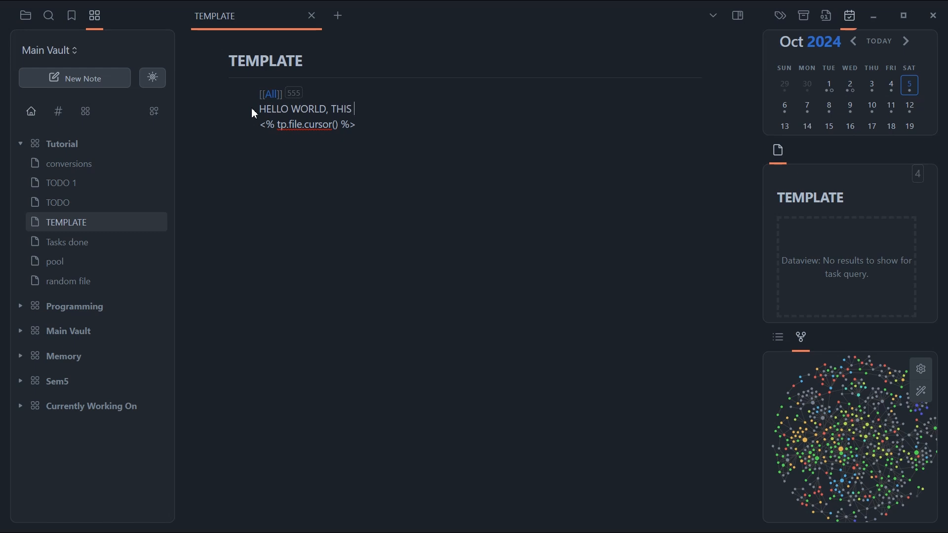
type(" IS TODAY\"S")
key("BackSpace")
key("BackSpace")
type("Y's note!")
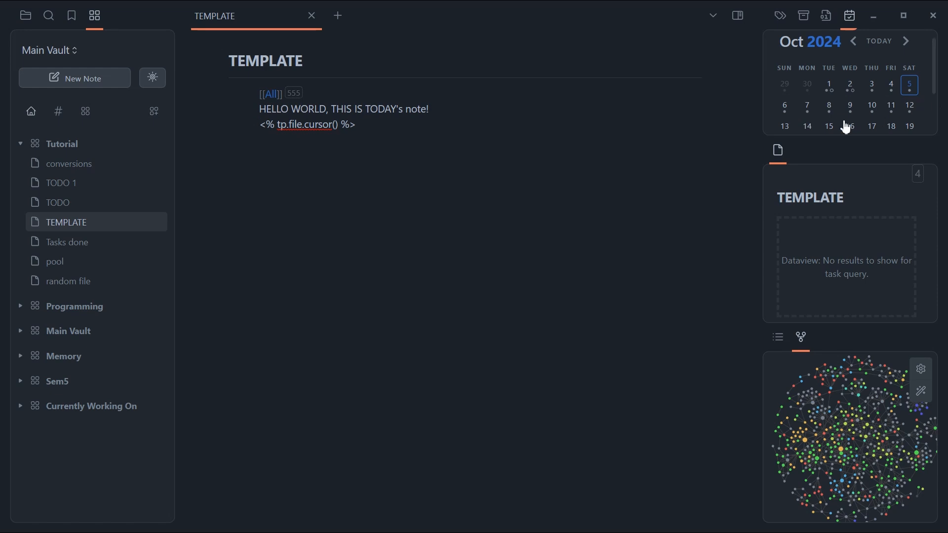
- Create a new daily note for 13 October 2024 from the calendar
left_click(784, 126)
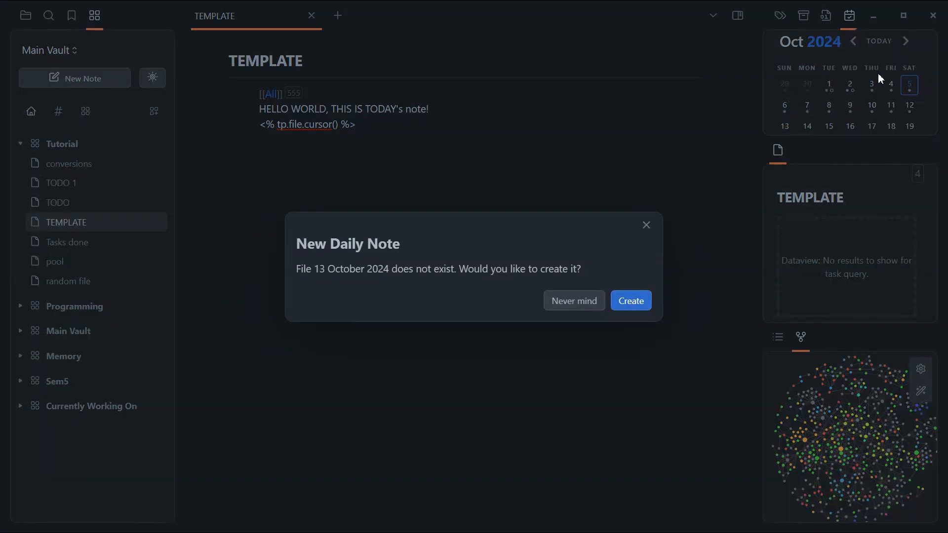
left_click(621, 301)
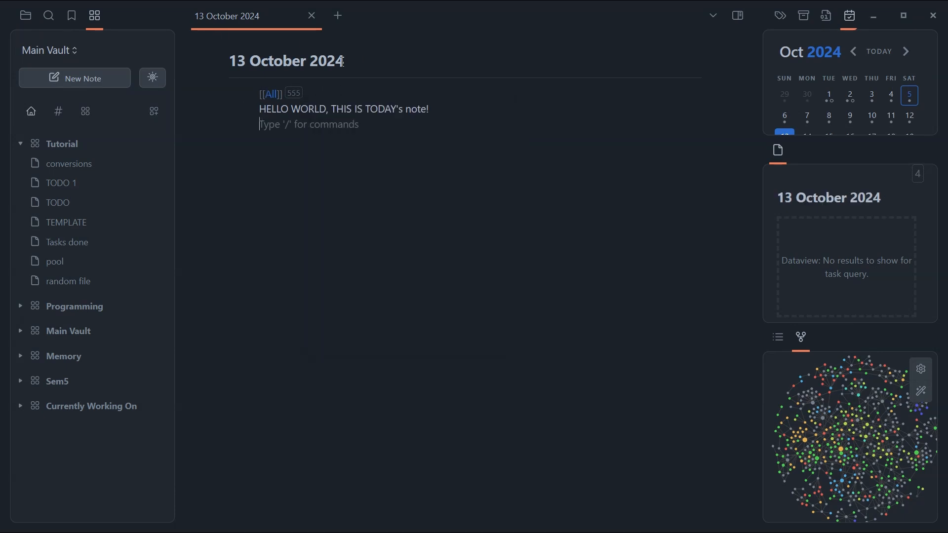
- Compare the 13 October 2024 note's title with the DD MMMM YYYY daily note format in the Periodic Notes settings
left_click_drag(345, 61, 225, 67)
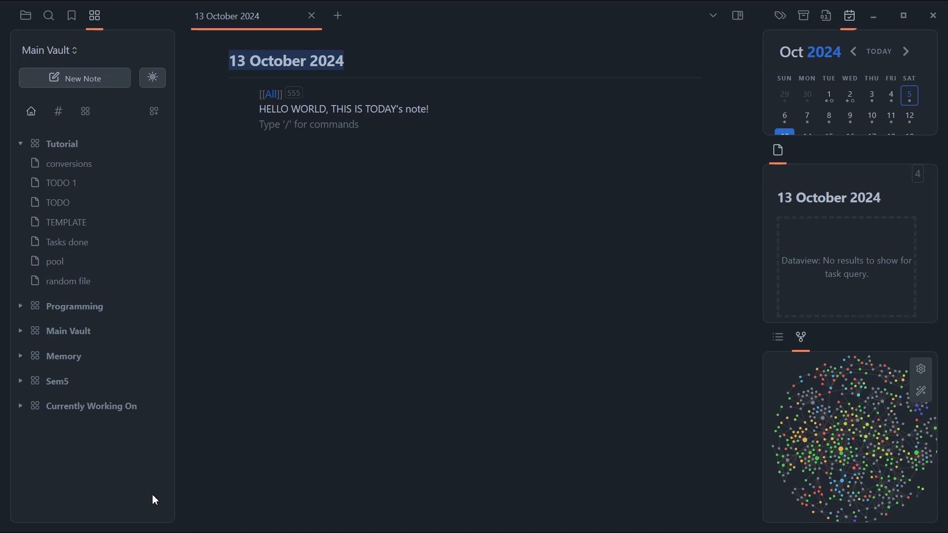
left_click(157, 510)
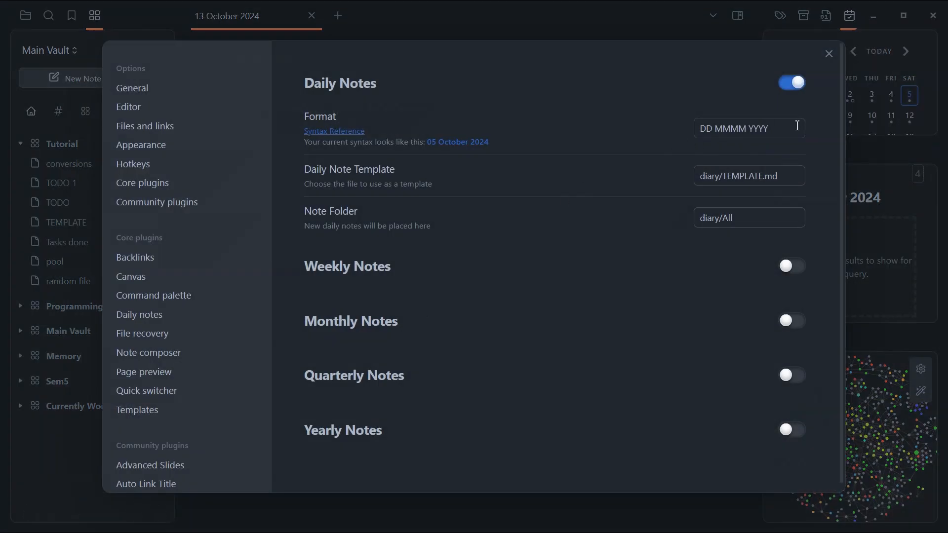
left_click_drag(791, 128, 636, 130)
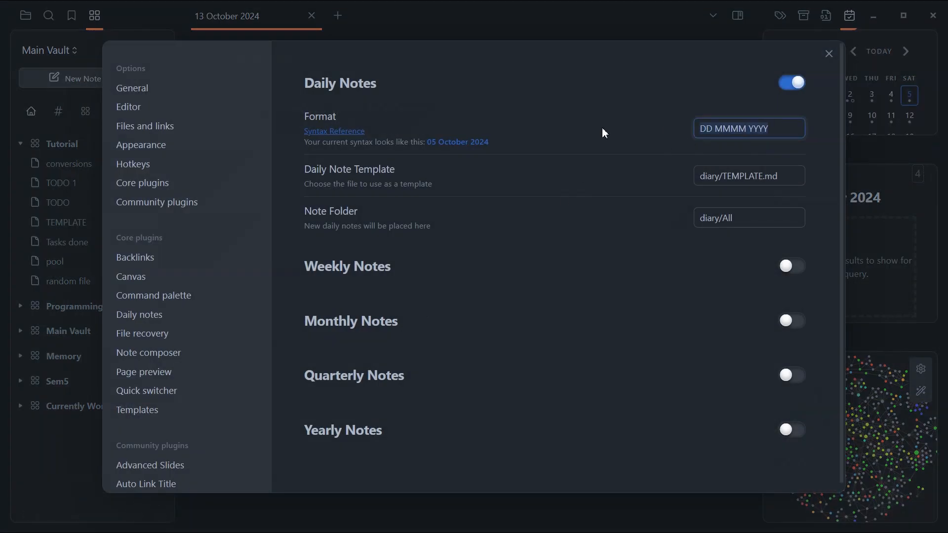
scroll(153, 383, "down", 8)
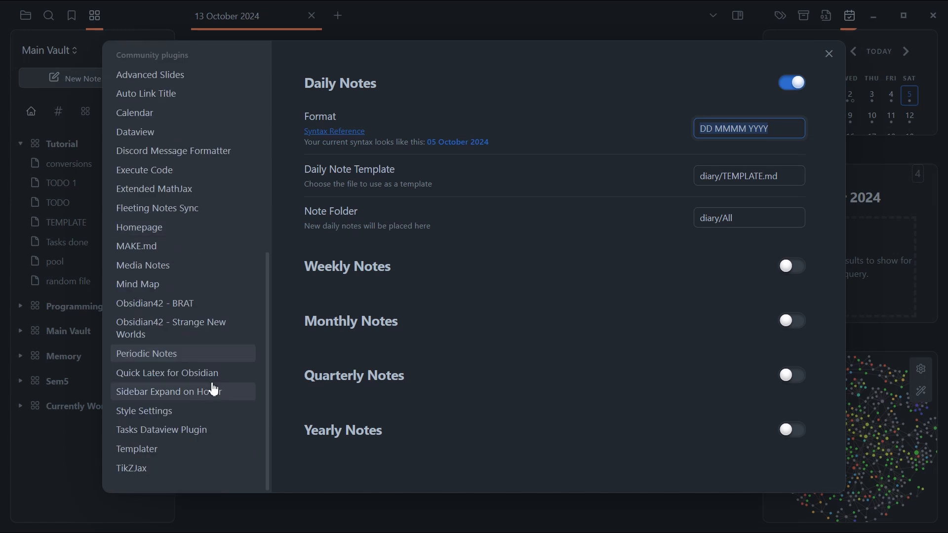
left_click(152, 361)
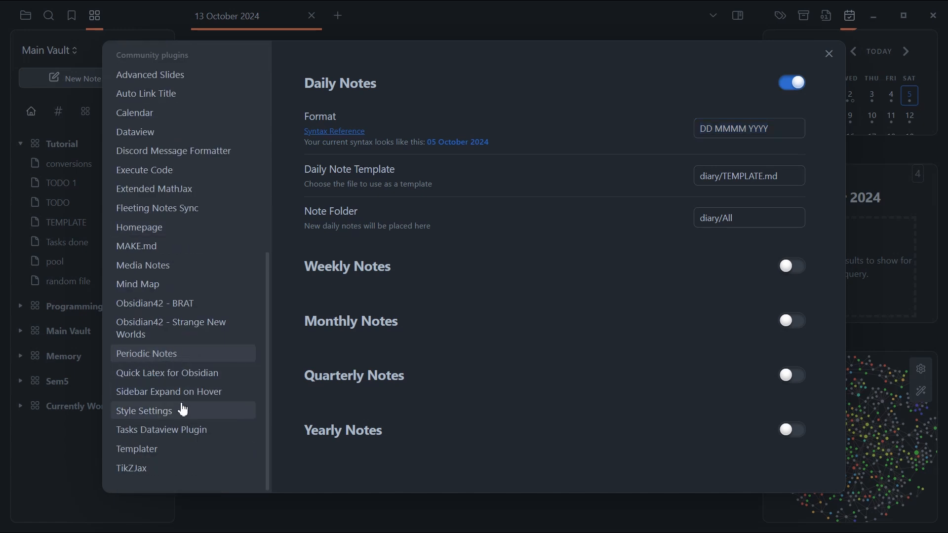
- View the settings of the Templater and Dataview community plugins
left_click(151, 450)
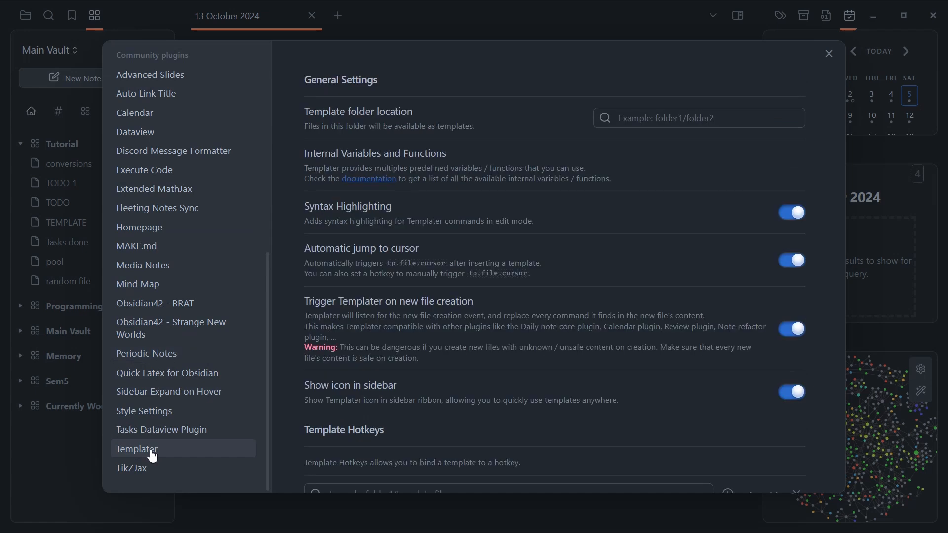
scroll(159, 381, "up", 3)
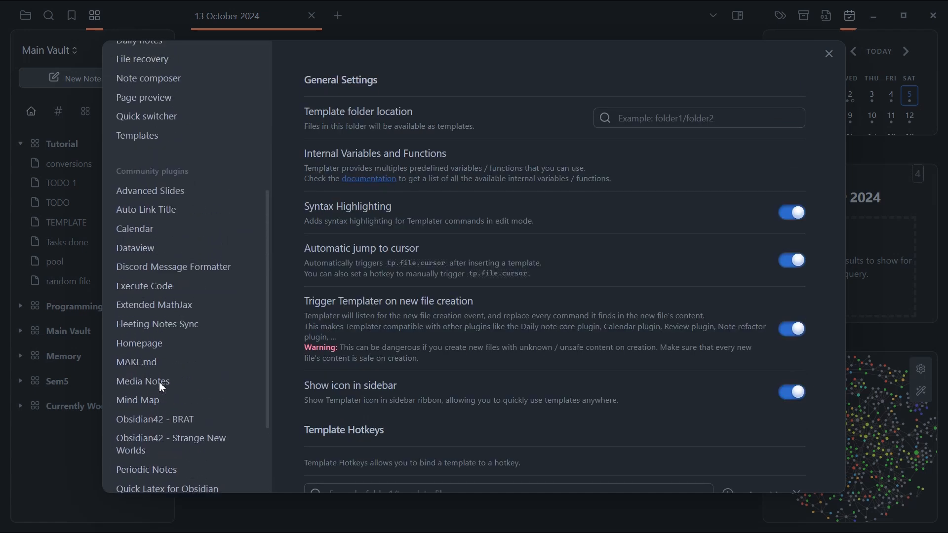
left_click(158, 250)
scroll(159, 422, "down", 3)
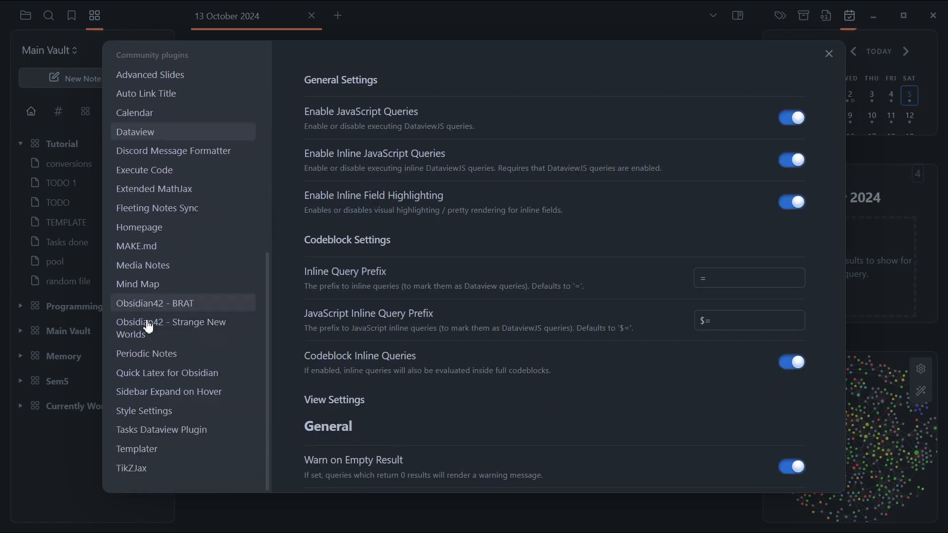
- Set the Homepage plugin's homepage file to the TODO note and close the settings
left_click(152, 234)
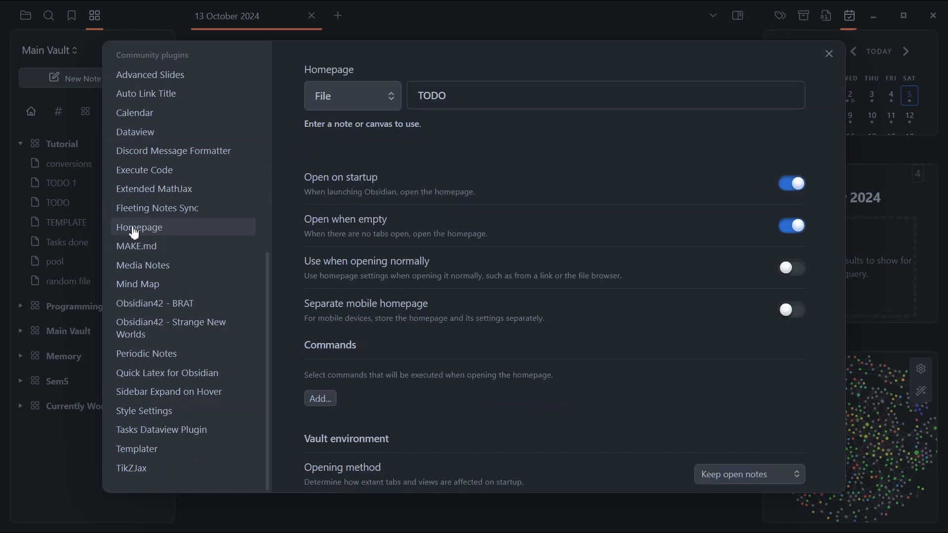
left_click(456, 96)
left_click_drag(456, 96, 414, 96)
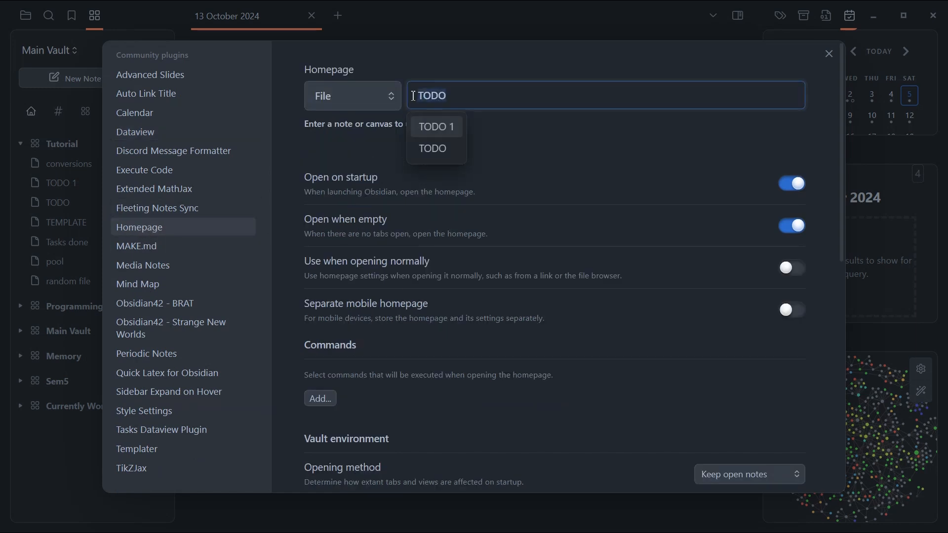
left_click(557, 102)
left_click(433, 154)
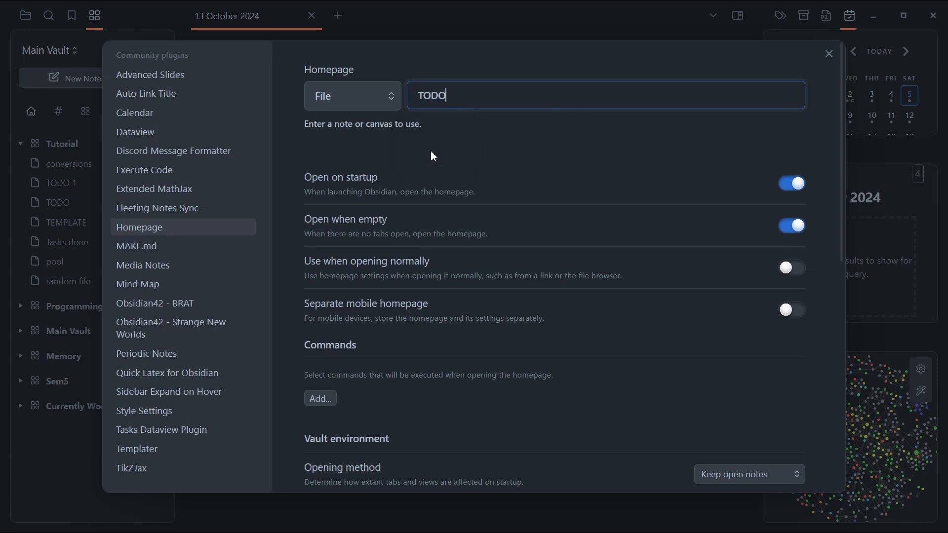
left_click(830, 54)
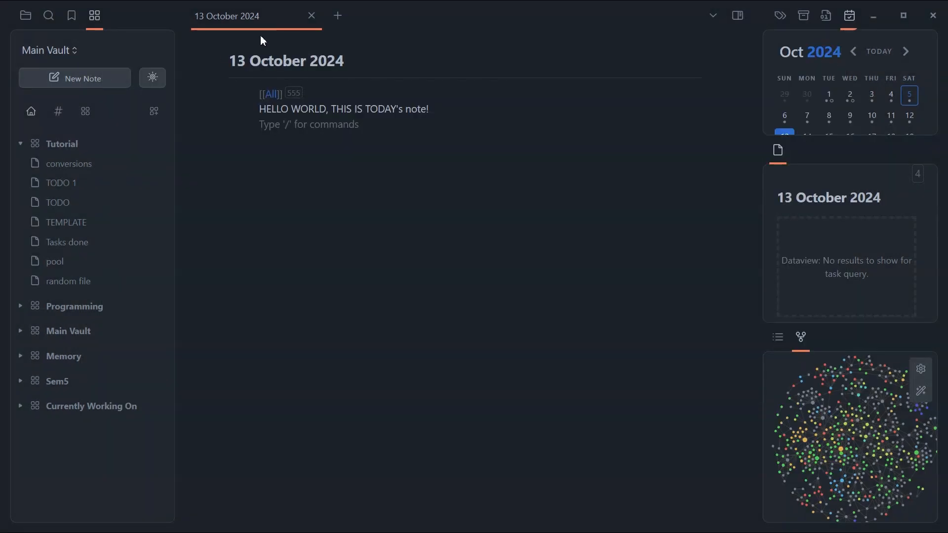
- Open the TODO homepage, follow the "ollama and private AI obsidian" task to its 29 September 2024 daily note, and return to TODO
mouse_move(2, 273)
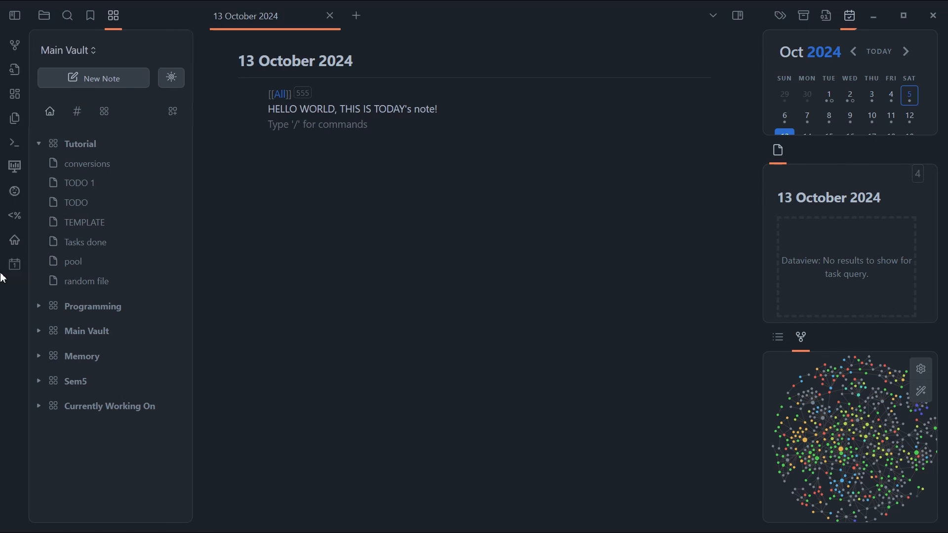
left_click(19, 247)
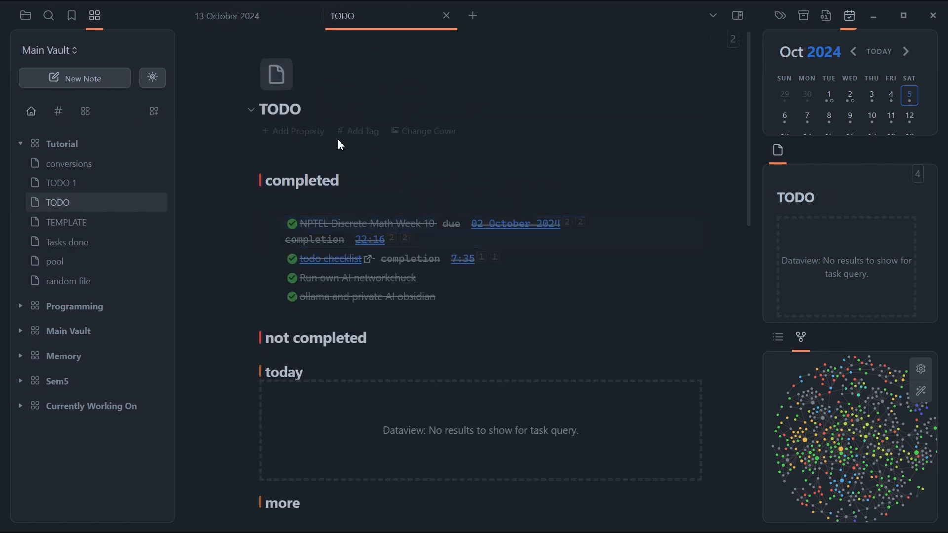
left_click(332, 171)
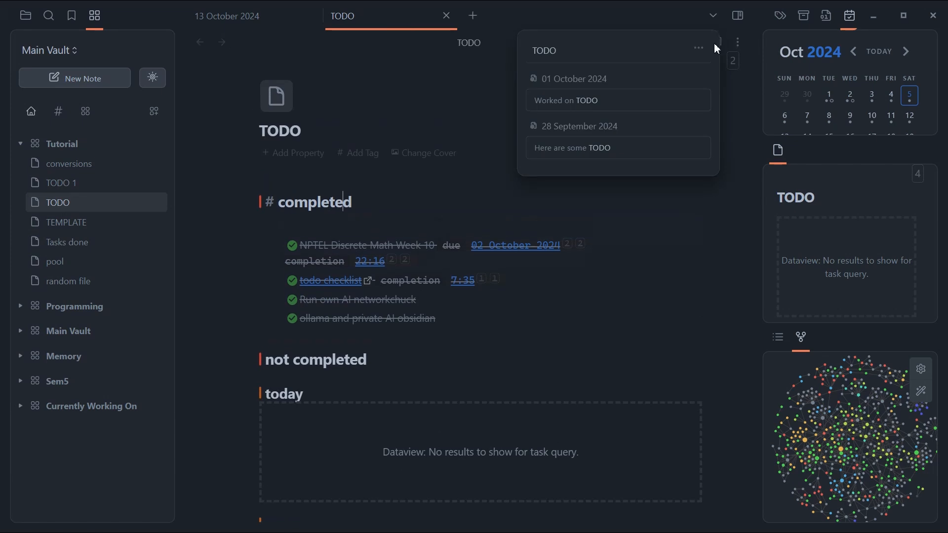
left_click(723, 46)
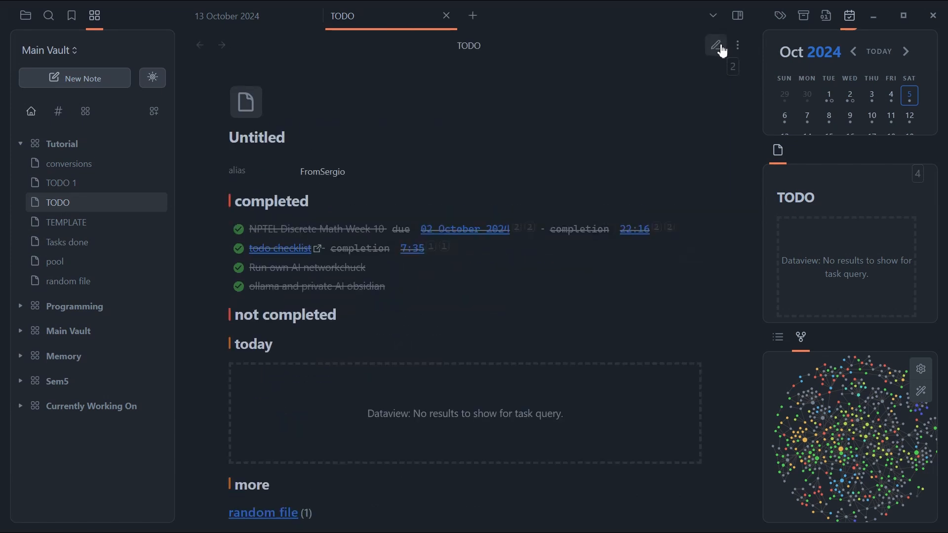
left_click(424, 298)
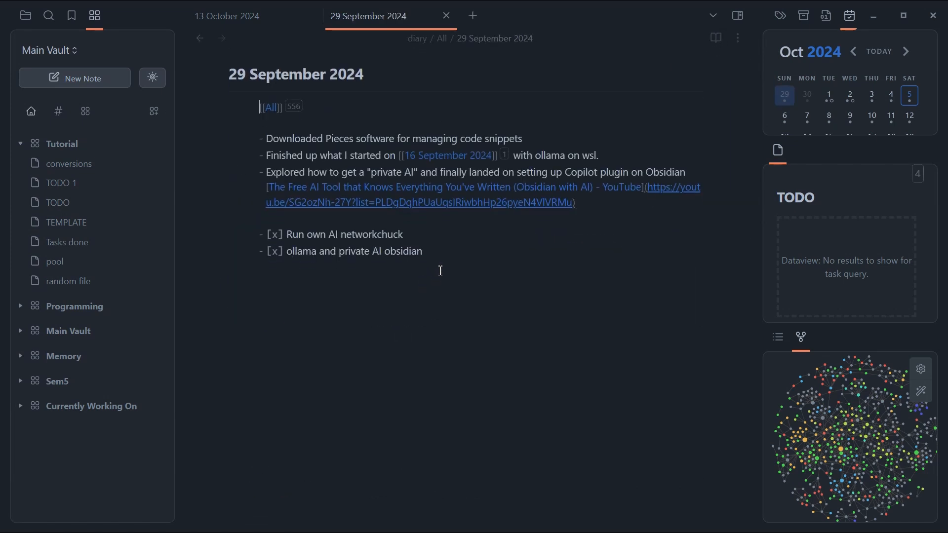
left_click(207, 44)
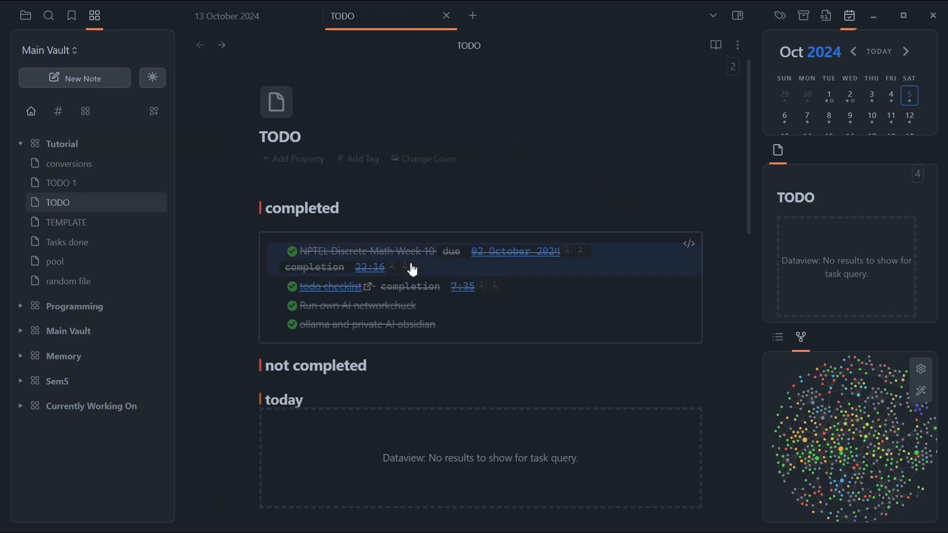
- Delete the entire content of the TODO note
left_click(365, 359)
key("ctrl+a")
key("BackSpace")
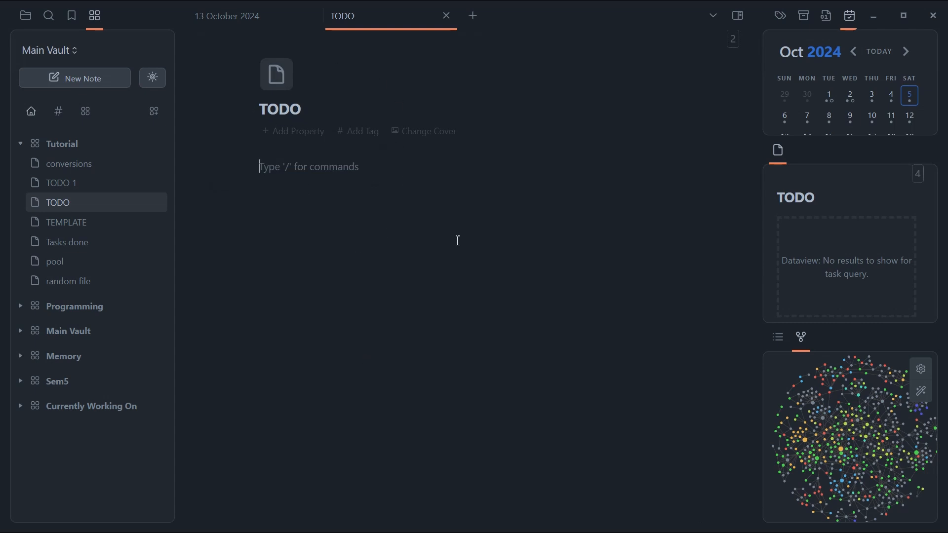
- Add two unchecked tasks, "xyz" and "abc", to the empty TODO note
type("-")
key("BackSpace")
key("BackSpace")
key("BackSpace")
type("[ ] xya")
type("z")
key("Return")
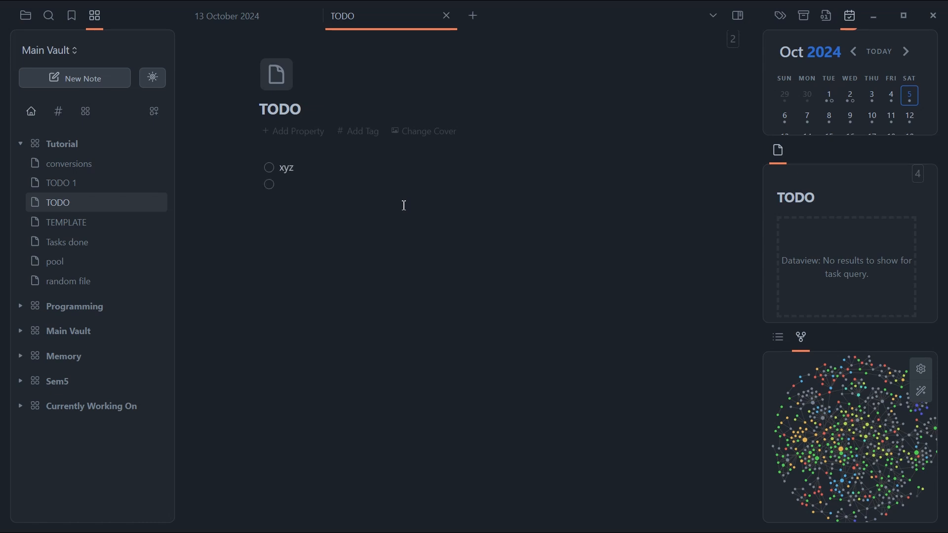
type("abc")
- Examine the raw checkbox markup in front of the "abc" task
key("Left")
key("Left")
key("Left")
key("Left")
left_click_drag(276, 187, 292, 186)
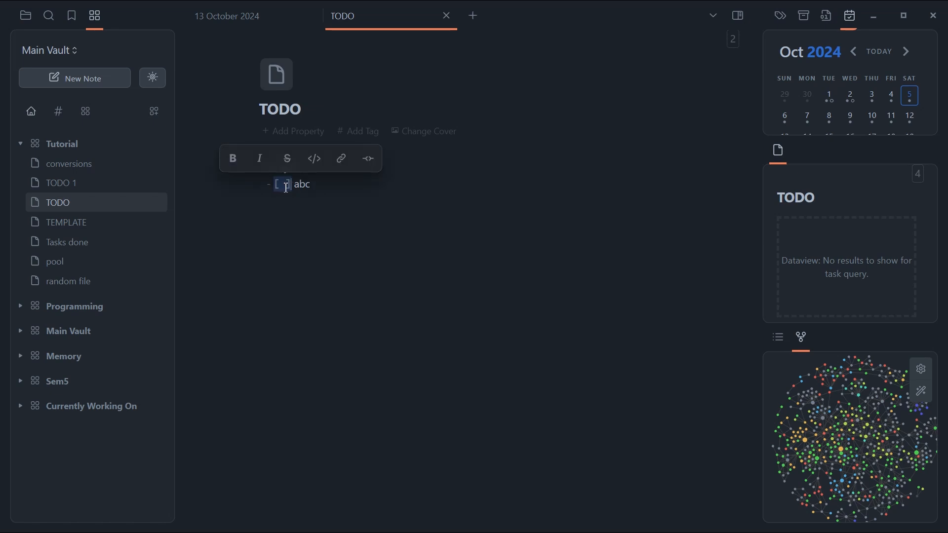
left_click(277, 187)
double_click(286, 187)
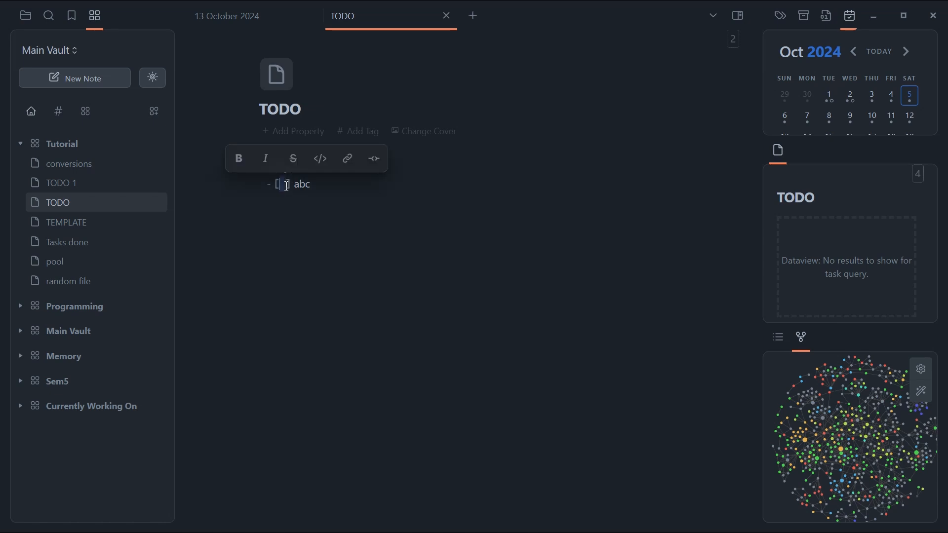
left_click(326, 189)
key("Down")
key("Down")
key("Up")
key("Up")
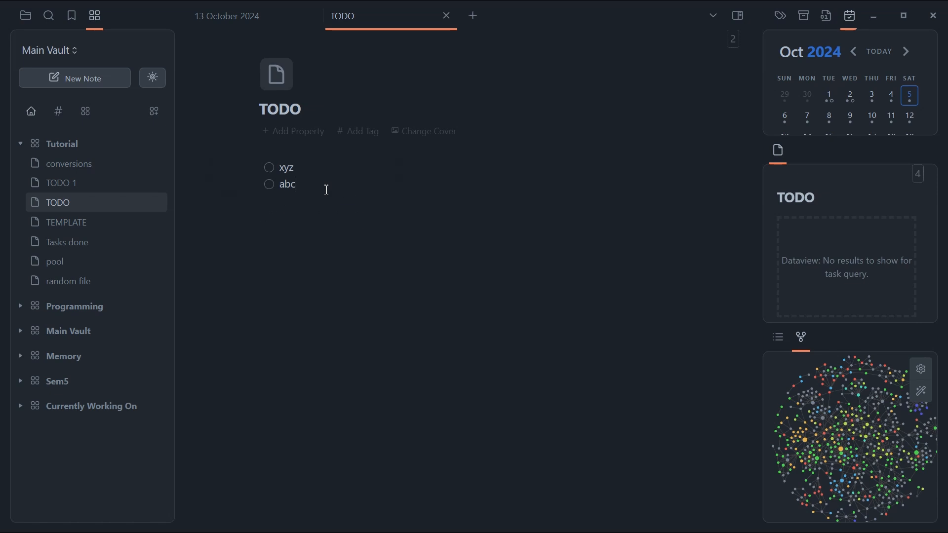
- Add a third task "123" to the list, and mark the "abc" and "xyz" tasks as completed
type("123")
key("Return")
key("Return")
key("Return")
left_click(270, 186)
left_click(270, 168)
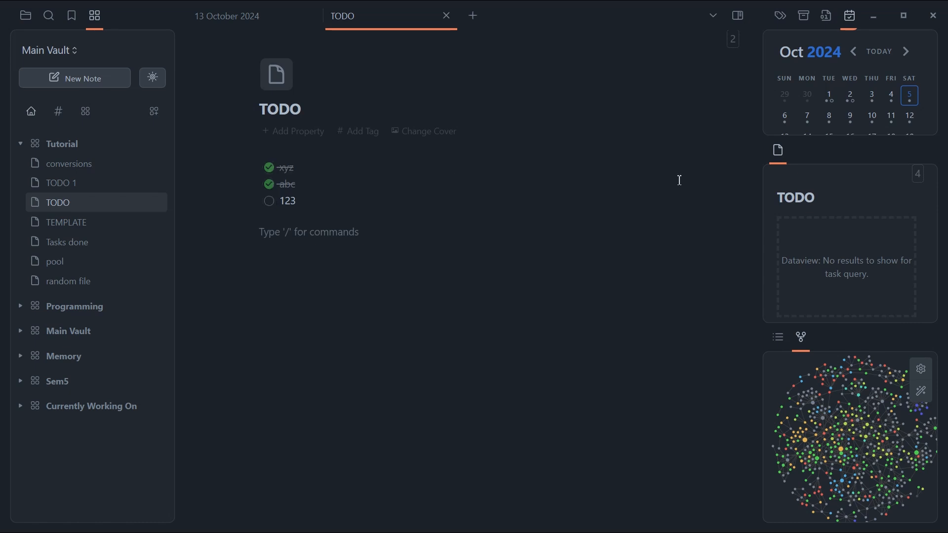
- Move the Tasks done note from the sidebar into the main tab area, and close it with the TODO and 13 October 2024 tabs
left_click_drag(779, 151, 538, 34)
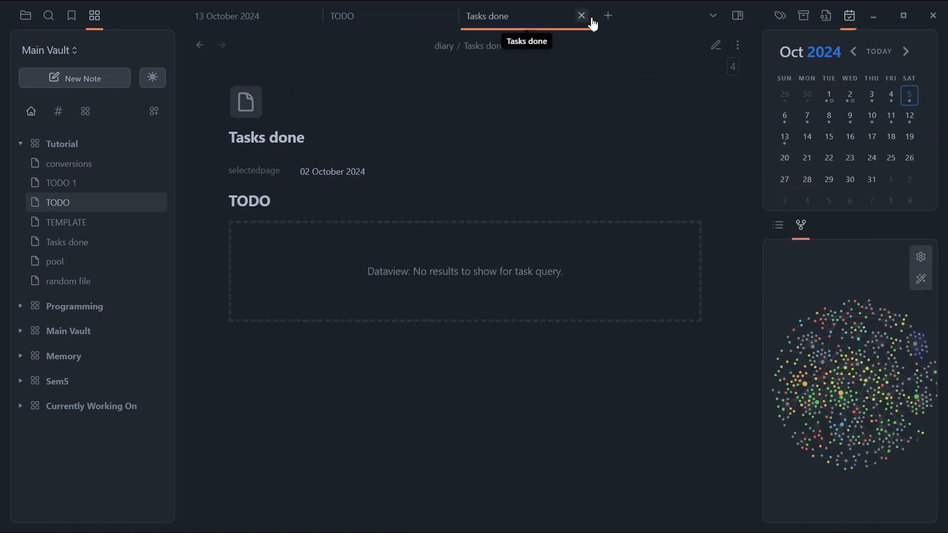
left_click(582, 17)
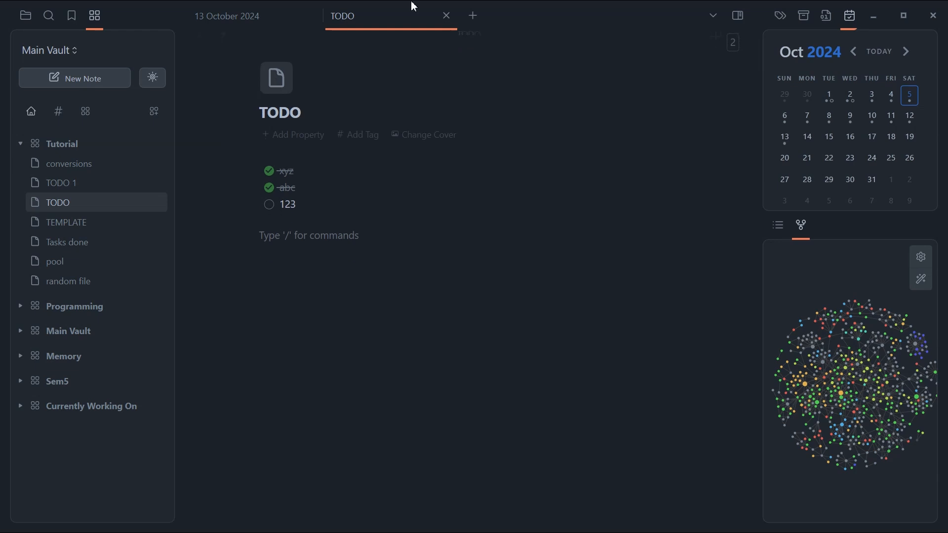
left_click(446, 16)
left_click(312, 15)
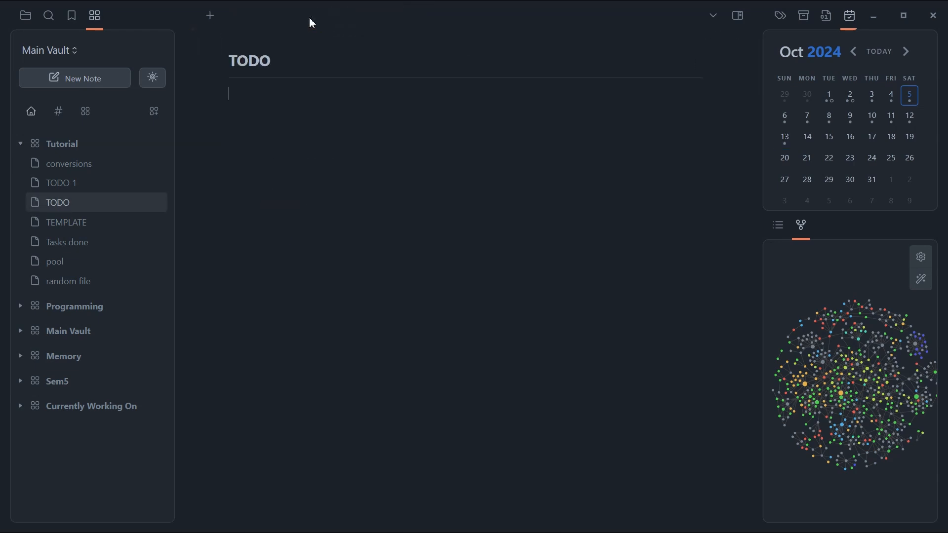
- Insert the heading "not completed" above the task list in the TODO note and uncheck the "xyz" and "abc" tasks
key("Up")
key("Up")
key("Up")
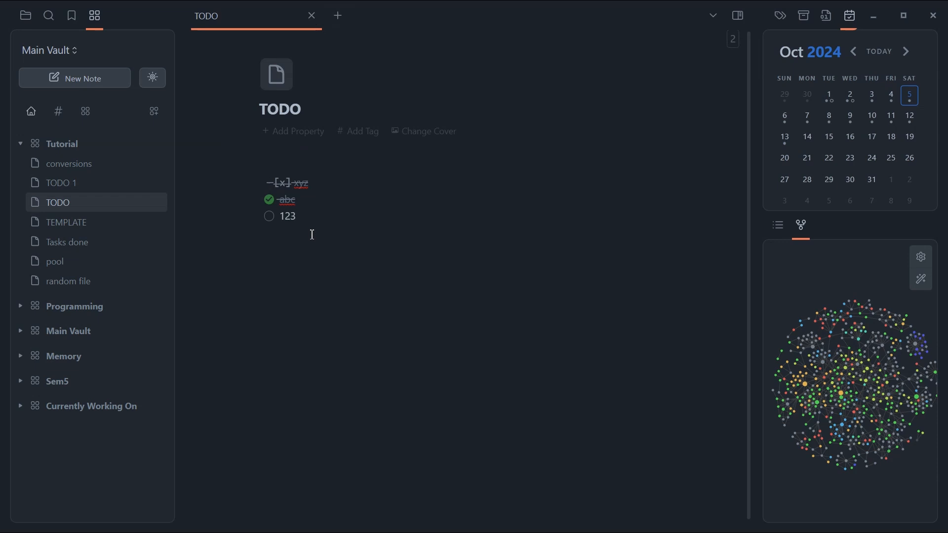
key("Up")
type("# not c")
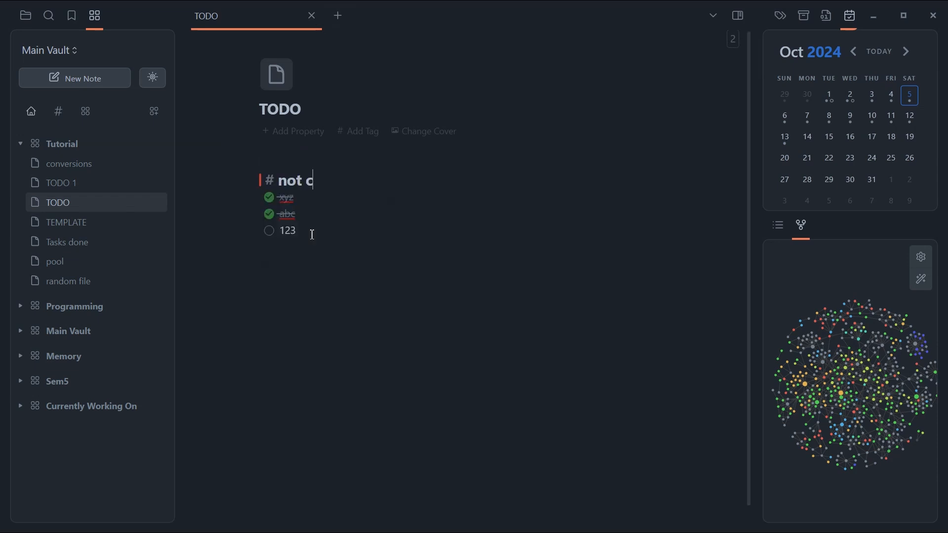
type("ompleted")
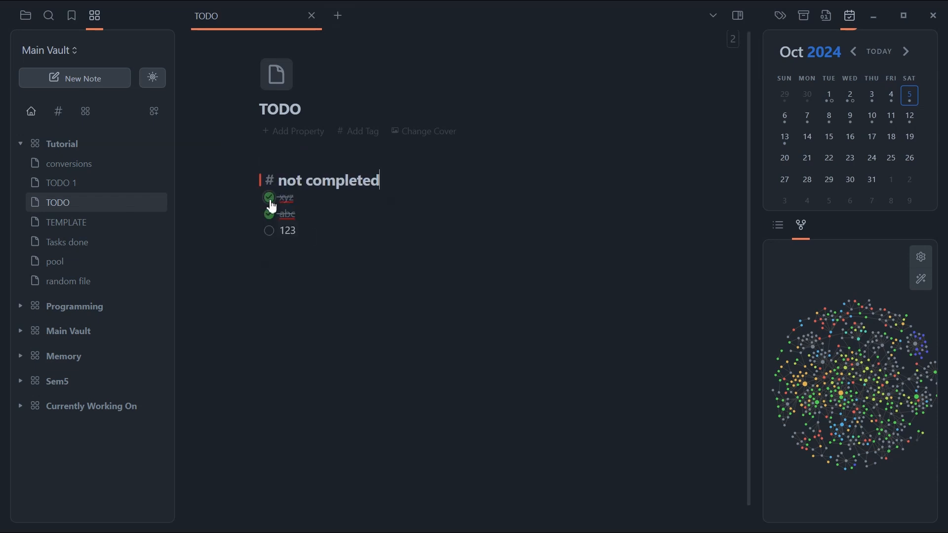
left_click(269, 198)
left_click(269, 214)
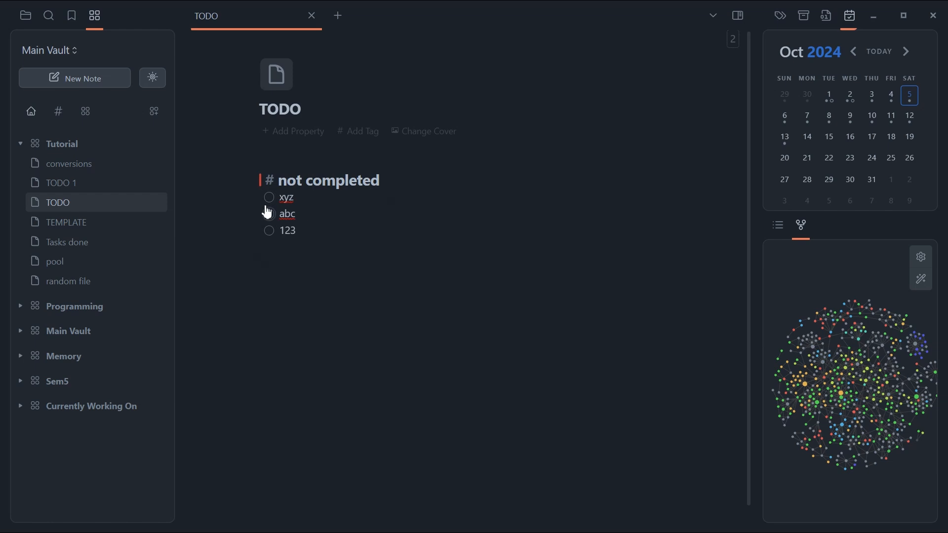
- Add a "completed" heading below the task list with a task "abc" under it, marked as completed
left_click(344, 275)
type("# comple")
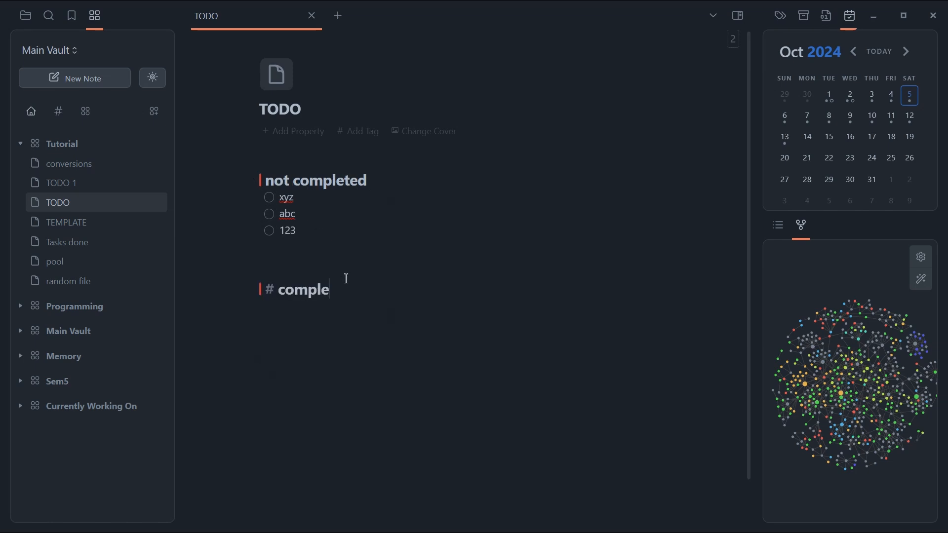
type("ted")
key("Return")
type("- ")
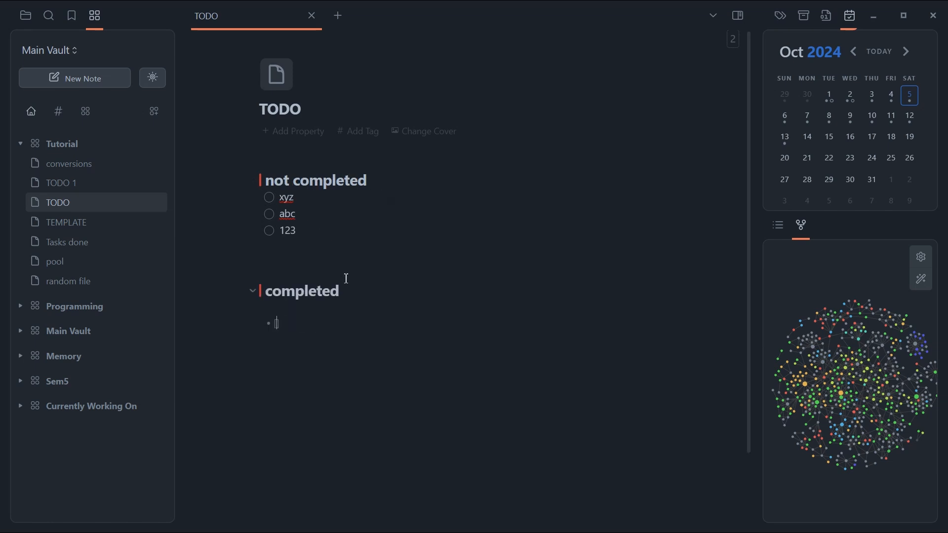
type("[ ] abc")
left_click(269, 325)
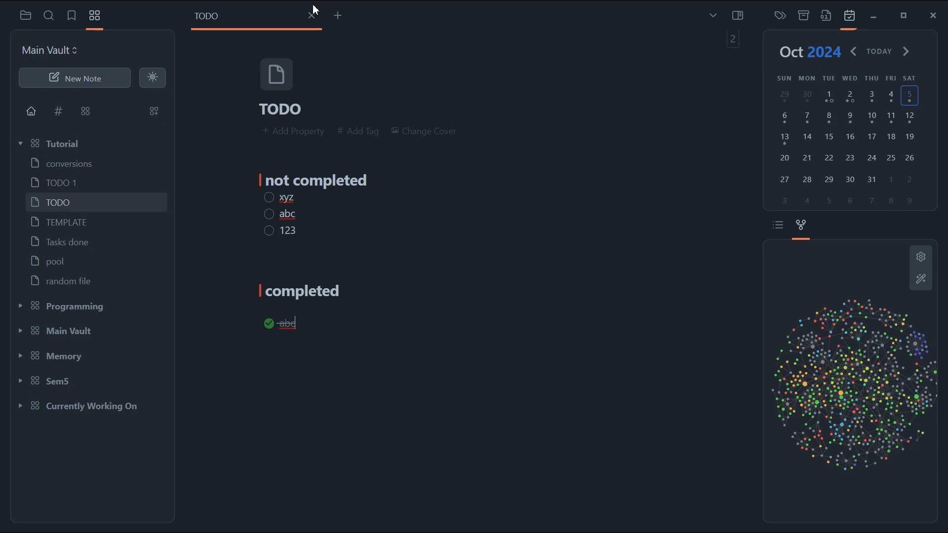
- Clear all content from the TODO note and open the random file note to view its task
left_click_drag(387, 394, 262, 183)
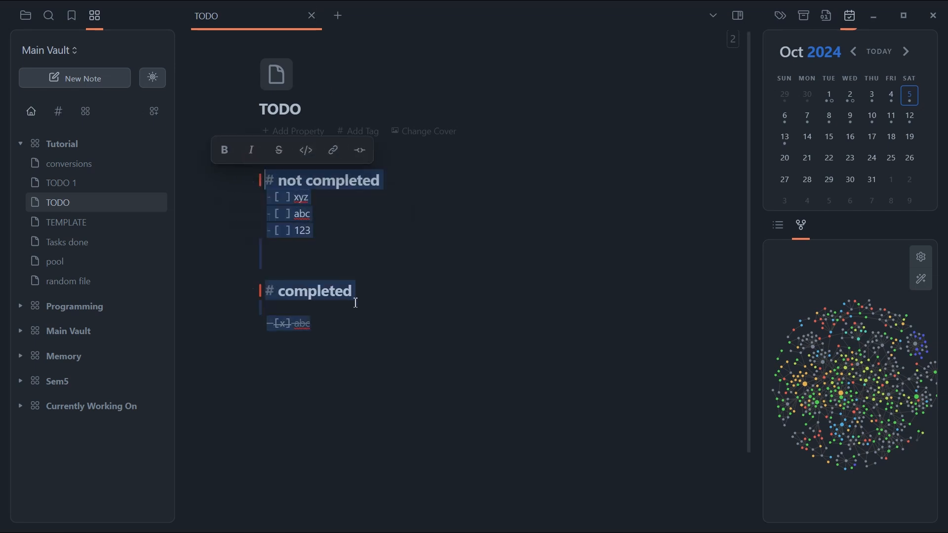
key("BackSpace")
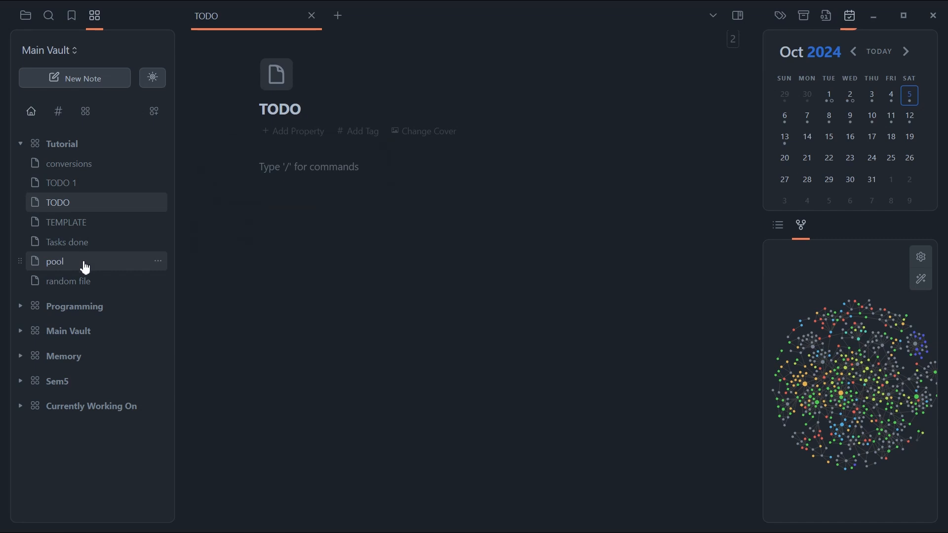
left_click(88, 283)
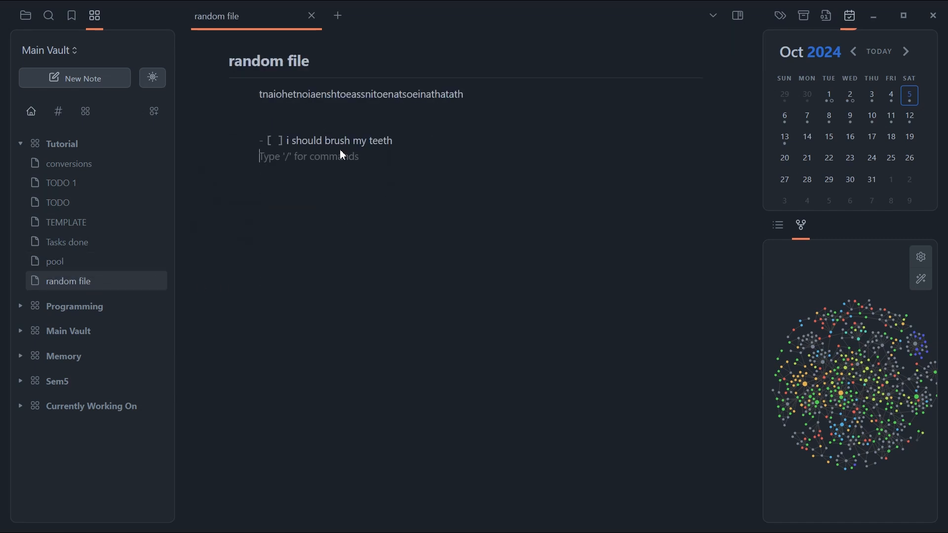
left_click_drag(342, 155, 241, 85)
left_click(413, 220)
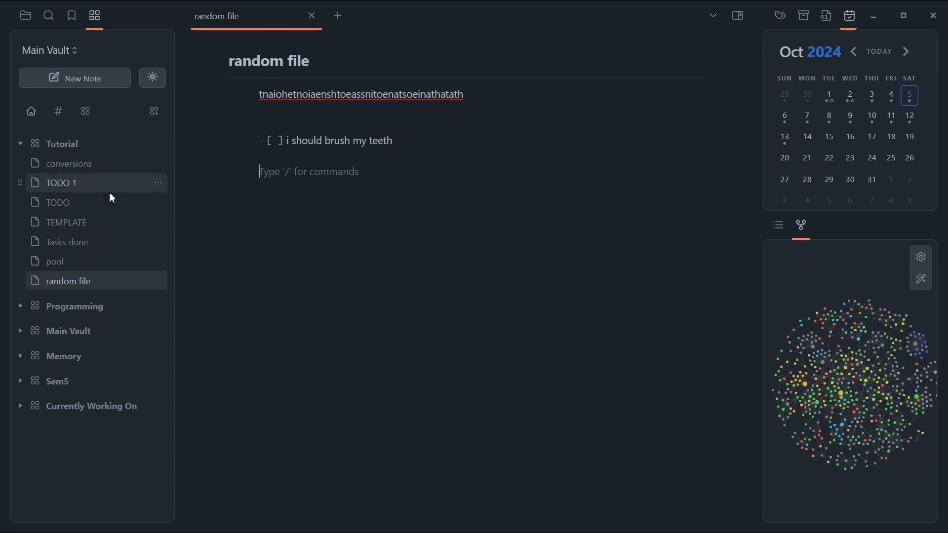
- Write a dataview code block in the TODO note with the query lines "TASK" and "WHERE !completed"
left_click(103, 207)
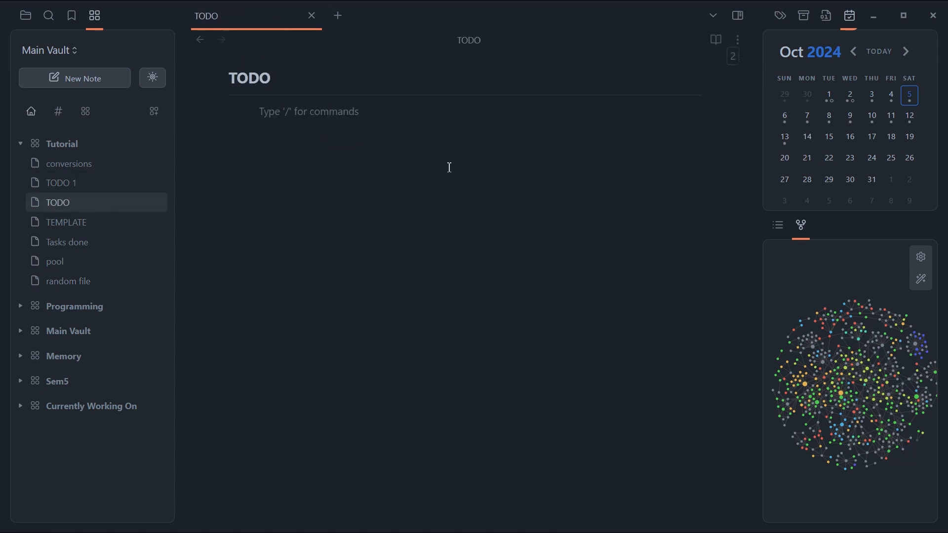
type("/")
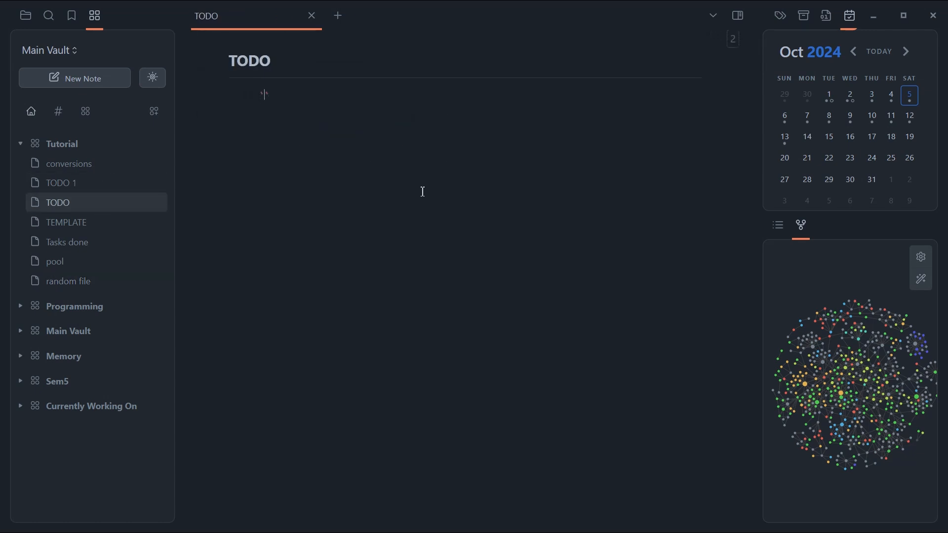
type("dataview")
key("Return")
type("TASK")
key("Return")
type("WHERE !")
key("BackSpace")
type("completed")
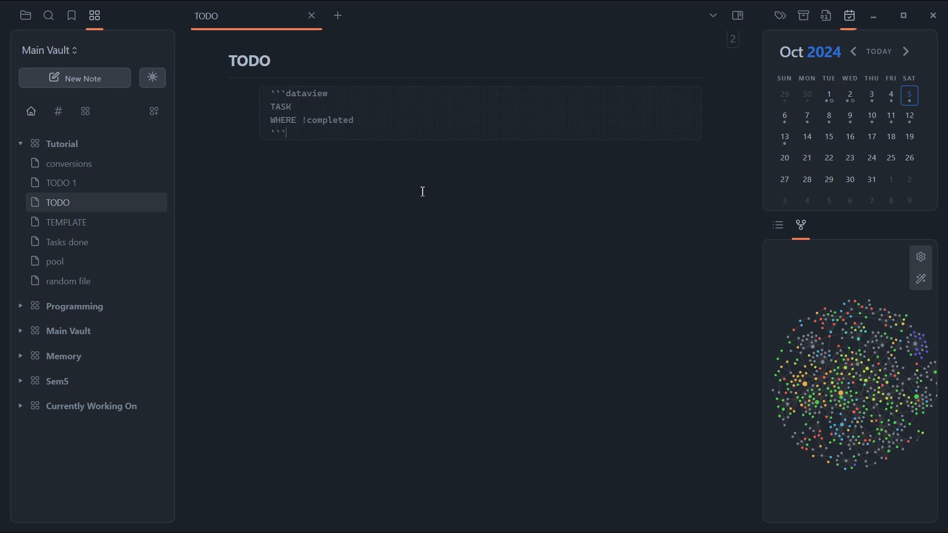
key("Return")
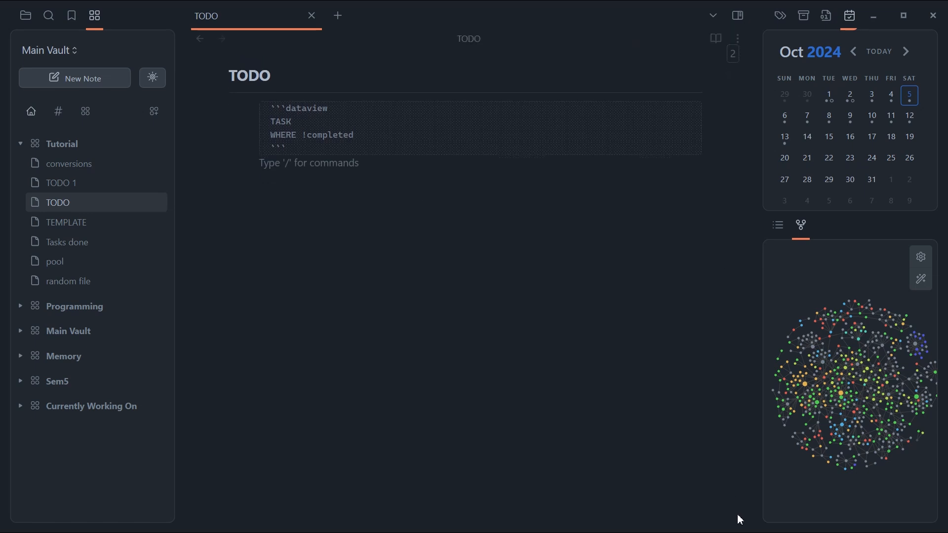
- Switch the TODO note from source mode to Live Preview
mouse_move(808, 530)
left_click(846, 528)
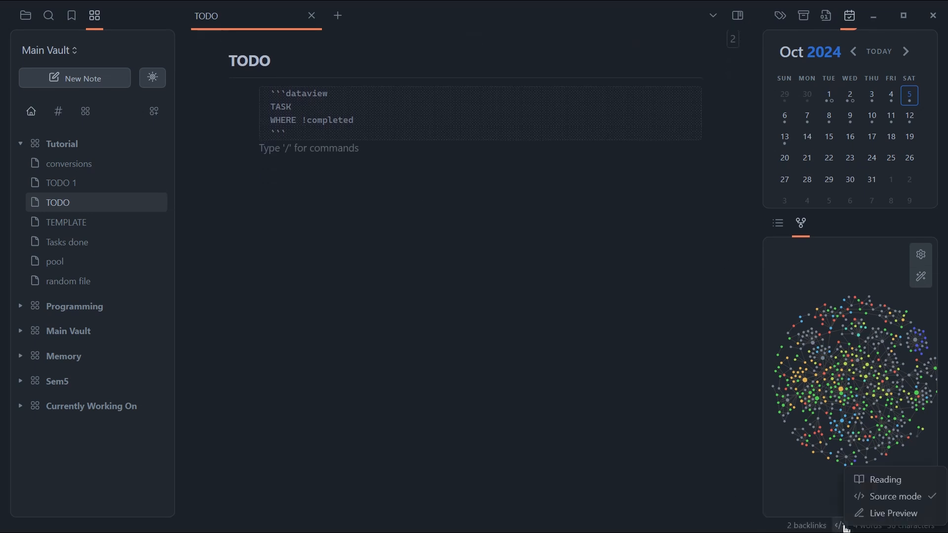
left_click(869, 513)
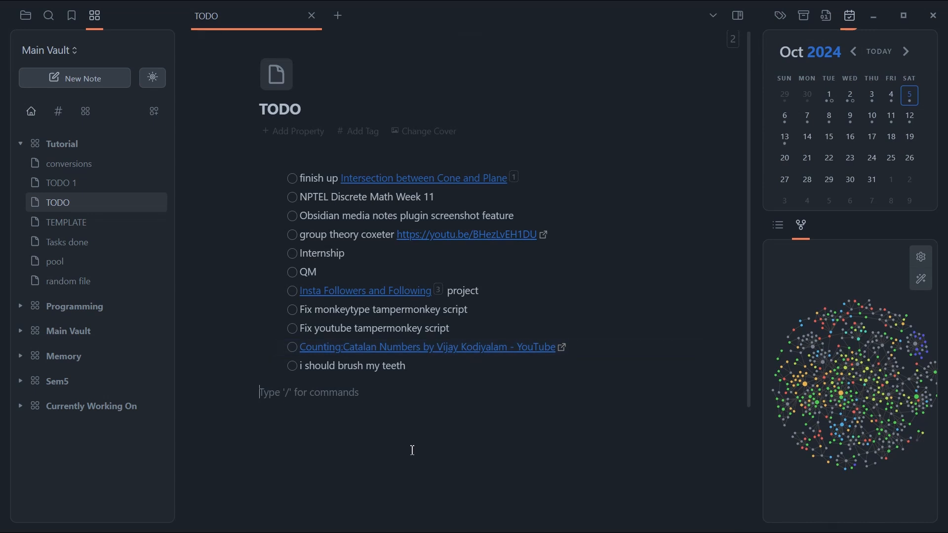
- Copy the whole dataview query block and insert the heading "not completed" above it
key("Up")
key("Up")
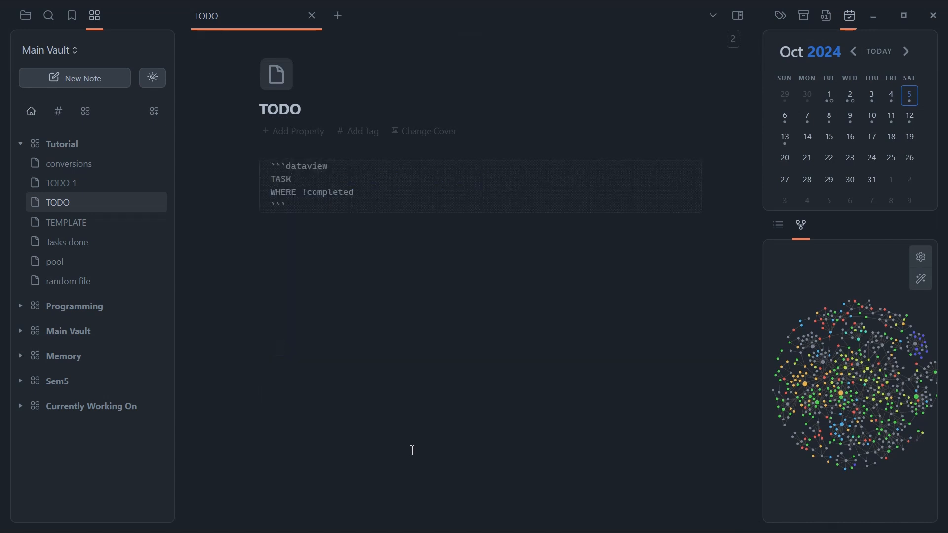
left_click_drag(296, 207, 275, 173)
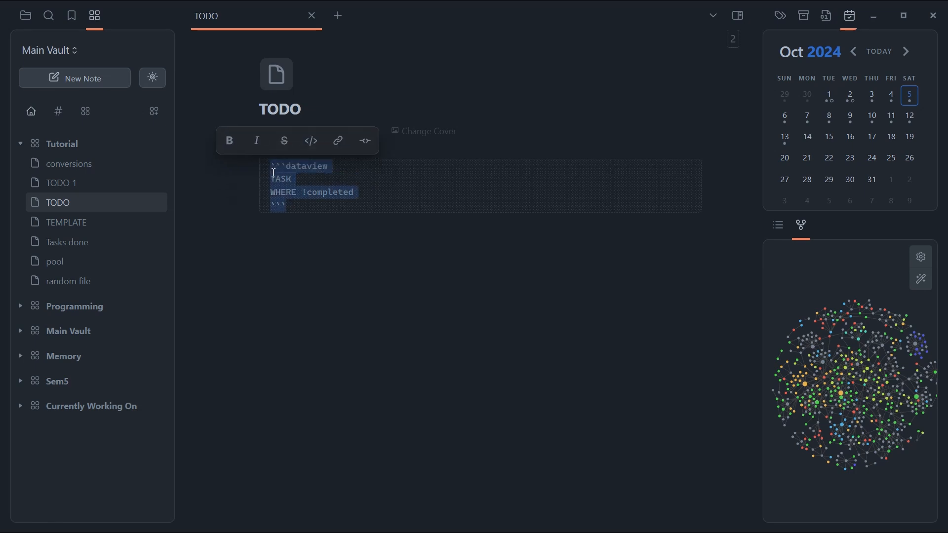
key("ctrl+c")
key("Down")
key("Up")
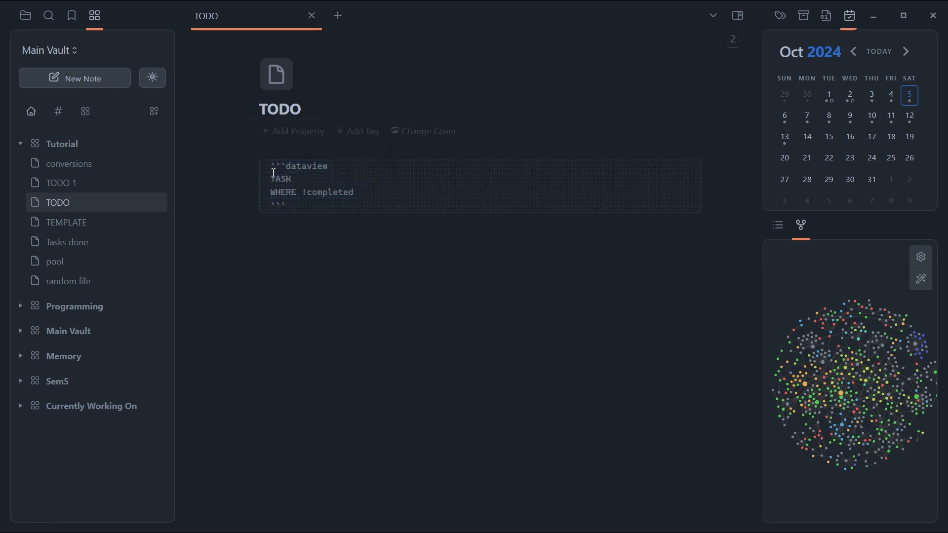
key("Up")
key("Home")
key("Return")
key("Return")
key("Up")
key("Up")
type("# ")
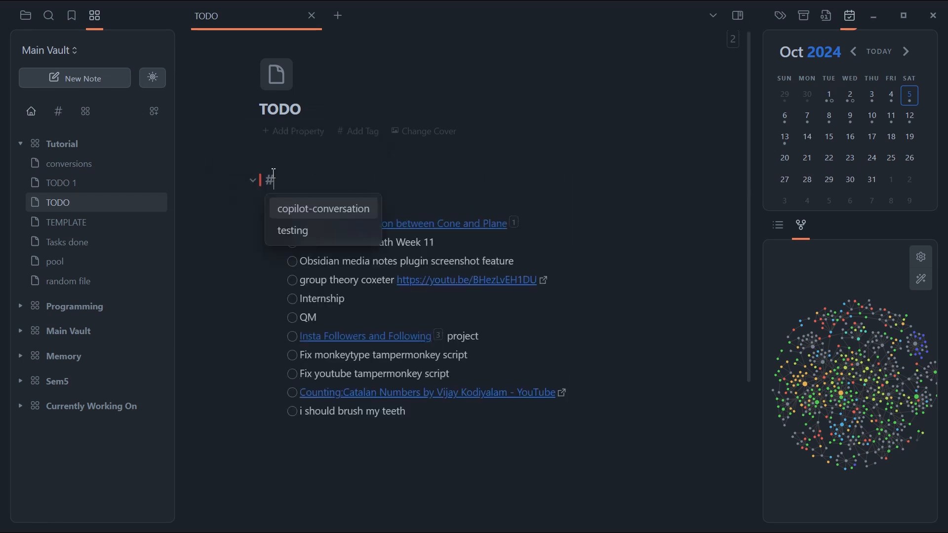
type("not completed")
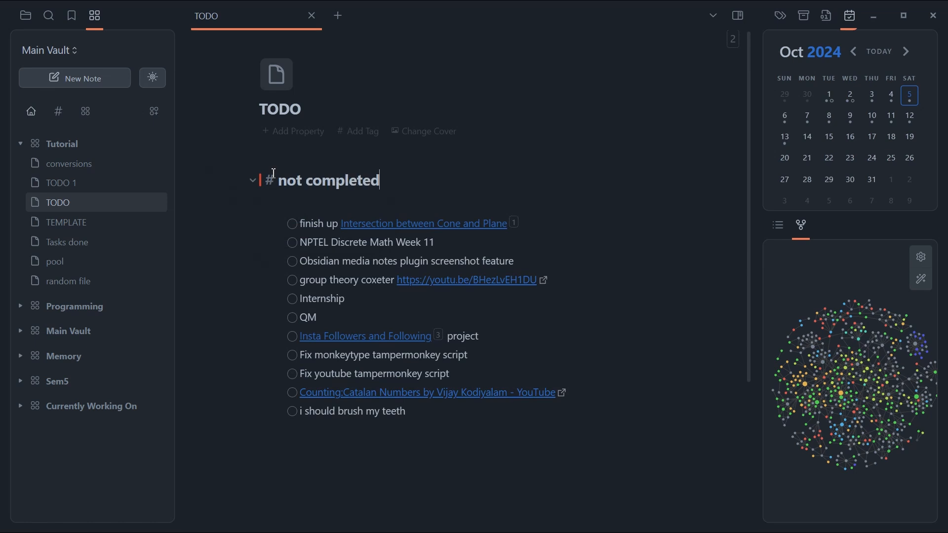
- Paste the copied dataview query block directly below the "not completed" heading
key("Return")
key("ctrl+v")
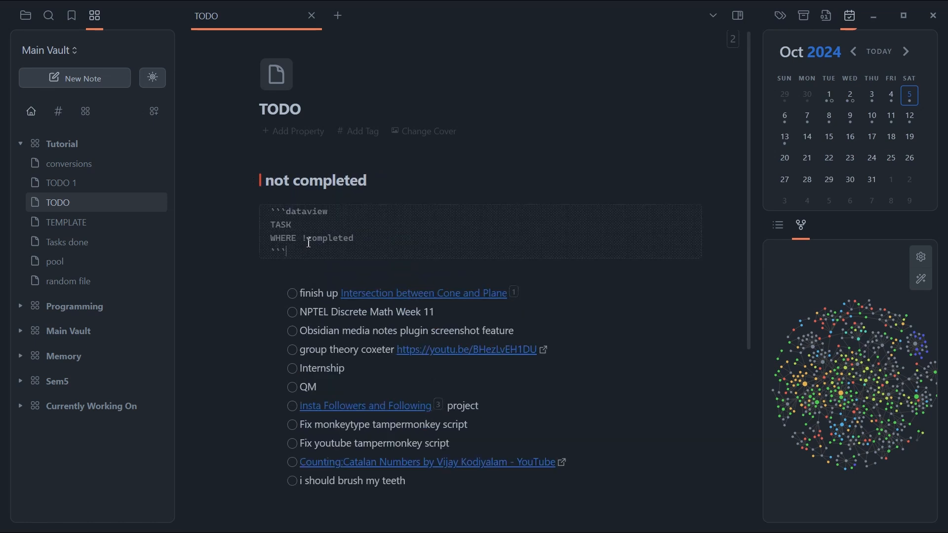
key("Down")
key("Down")
key("Up")
key("Down")
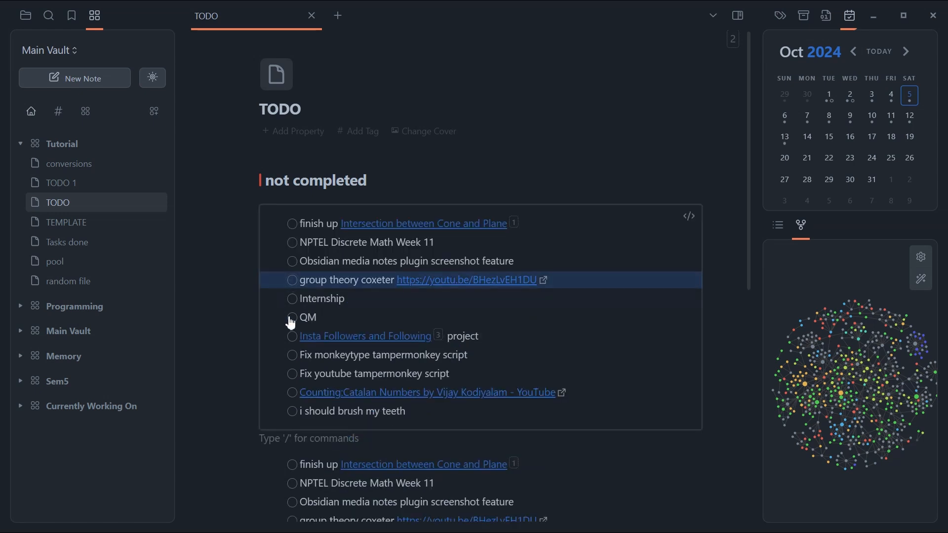
- Add a second heading "not completed" between the two dataview query blocks
left_click(287, 185)
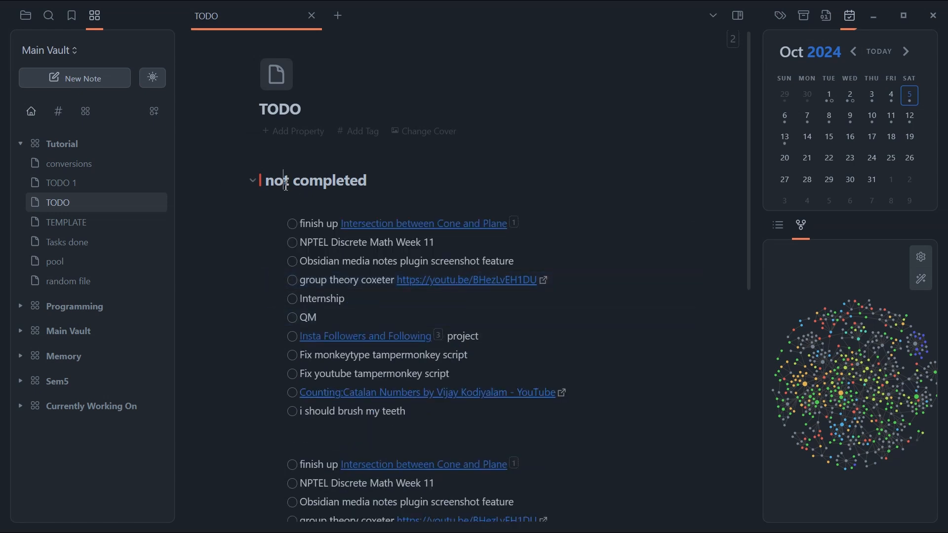
left_click(279, 441)
type("# not completed")
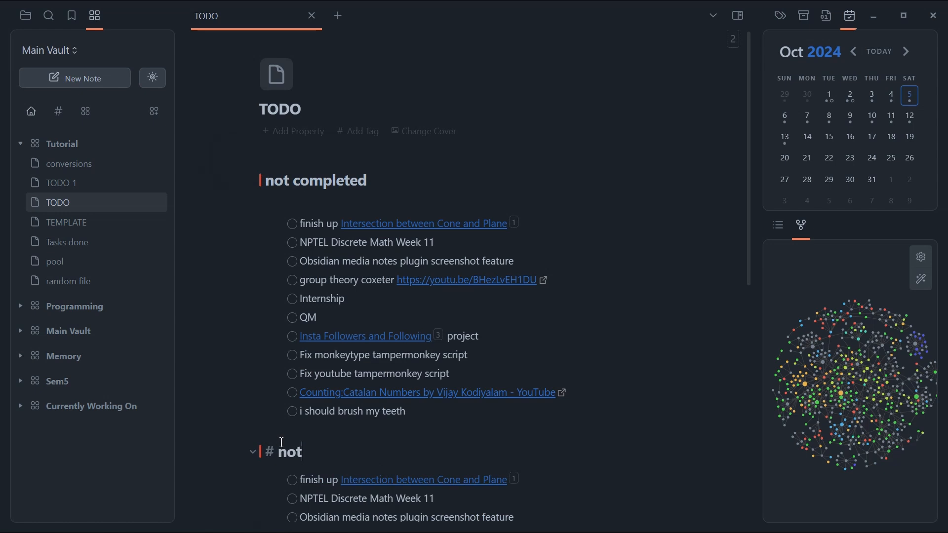
- Change the first heading to "completed" and its query condition to "WHERE completed", and review both task lists
double_click(277, 187)
key("BackSpace")
key("Down")
key("Down")
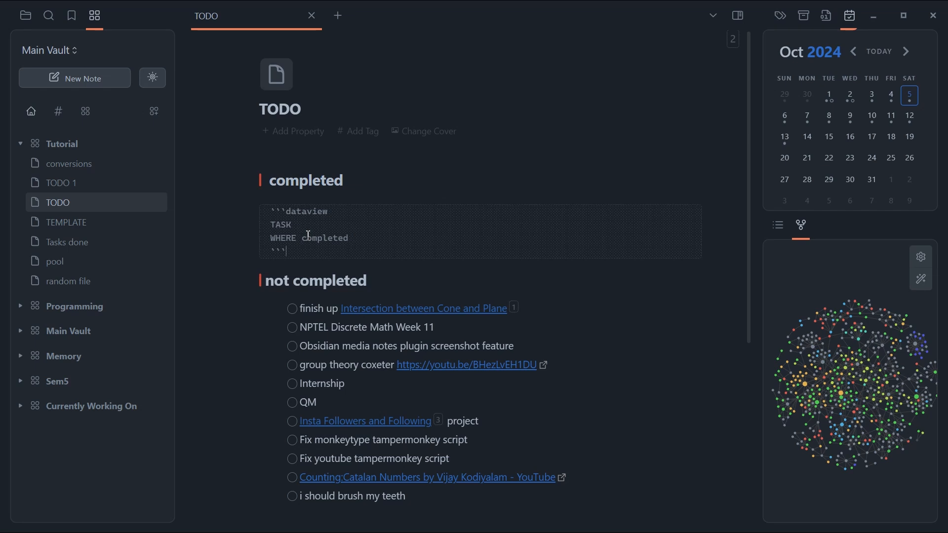
key("Down")
key("Down")
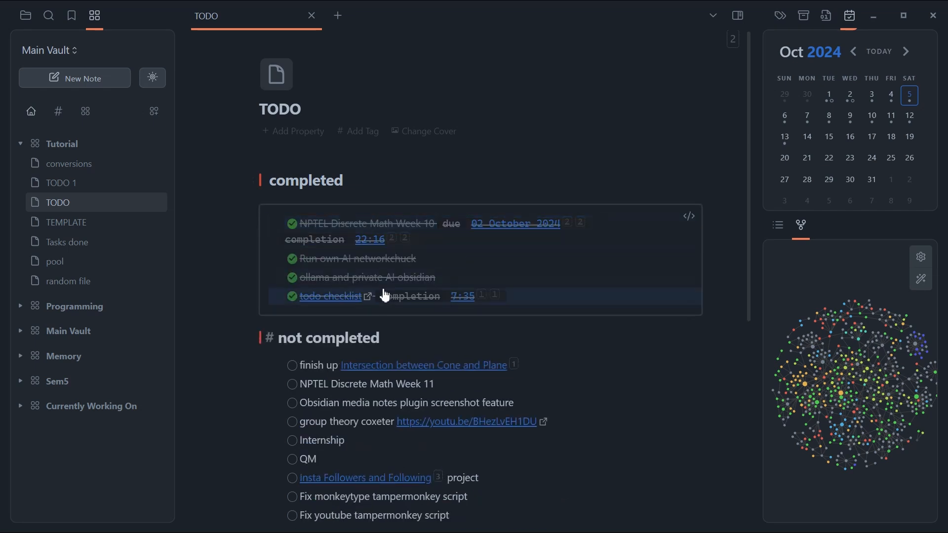
scroll(386, 296, "down", 3)
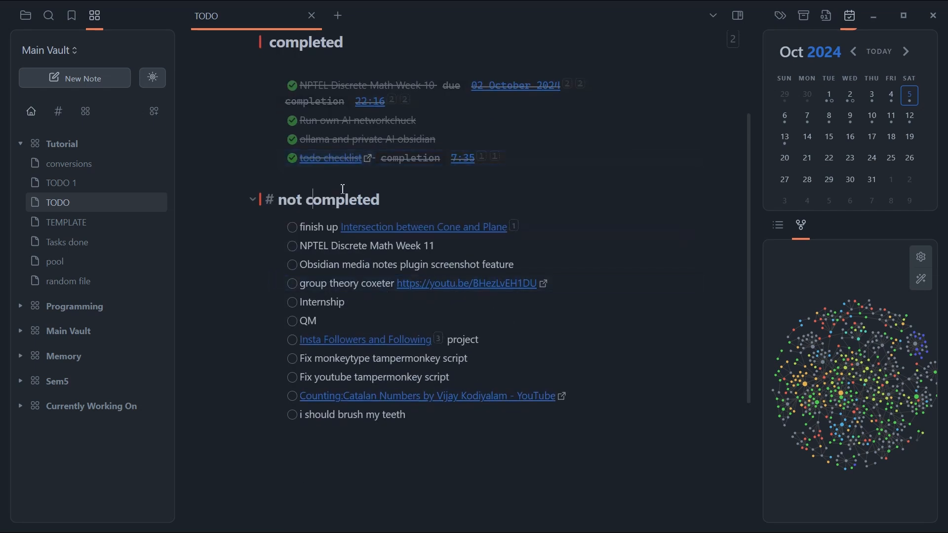
scroll(345, 178, "up", 3)
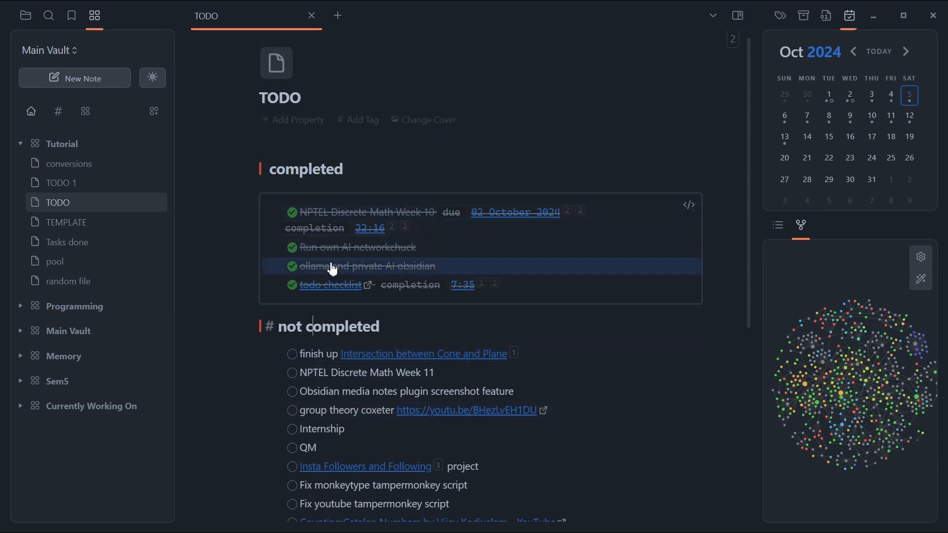
scroll(332, 296, "down", 2)
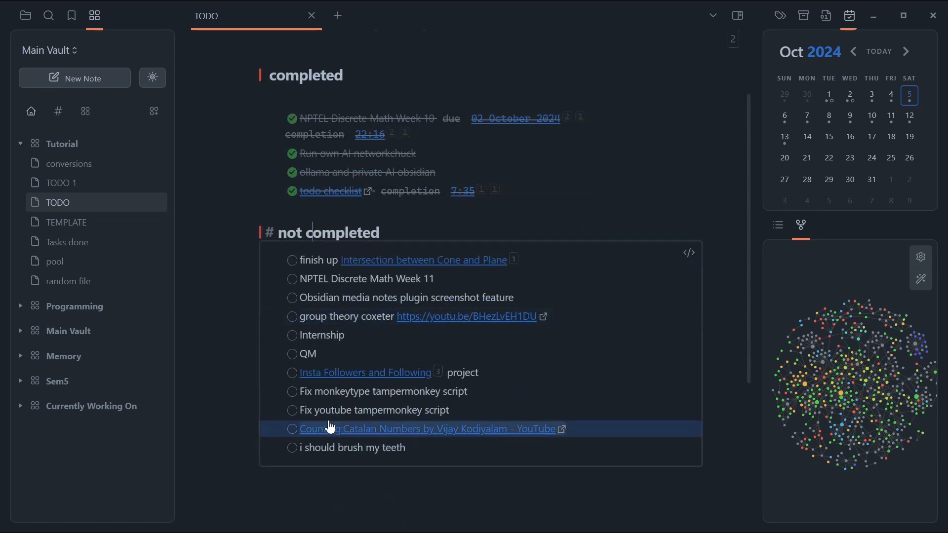
key("Down")
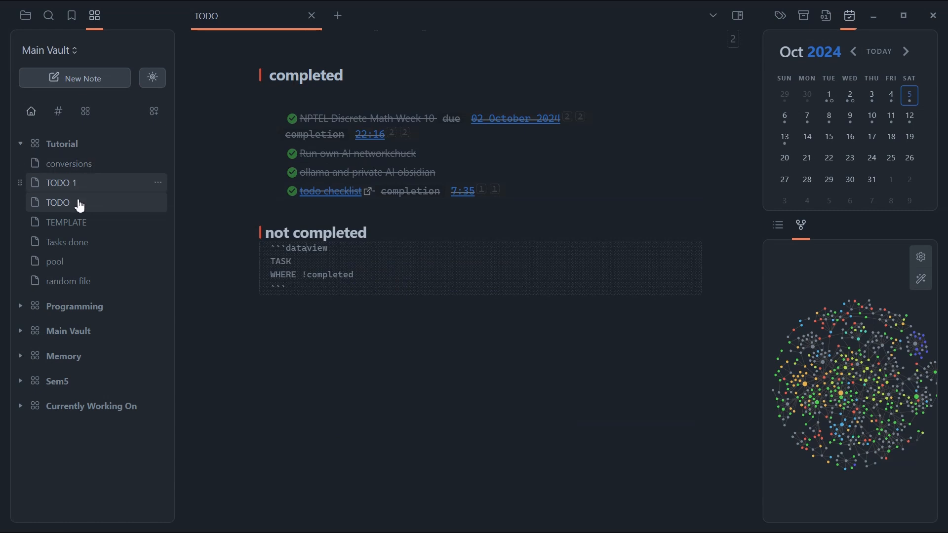
- Add an unchecked task "xyz123" at the end of the random file note and decline the incoming call
left_click(83, 285)
left_click(373, 333)
type("- [ ]")
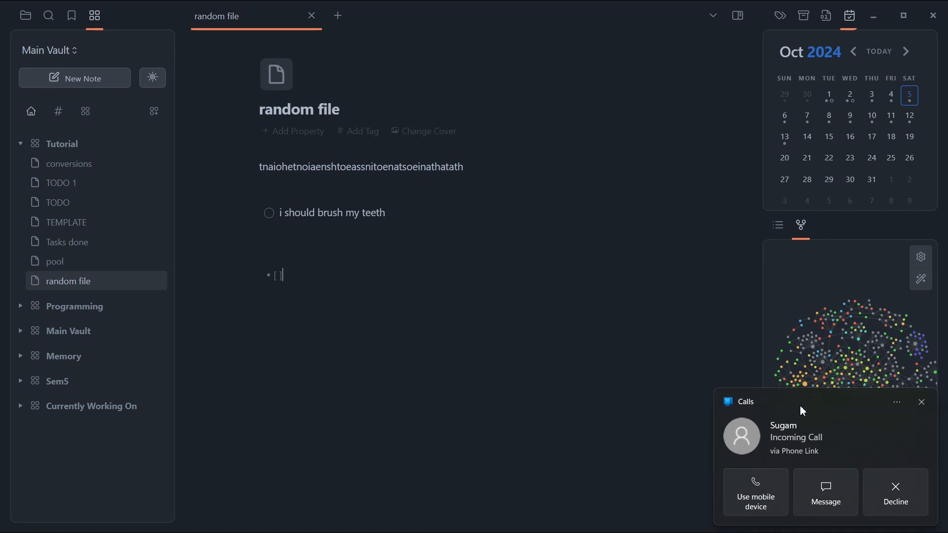
left_click(889, 489)
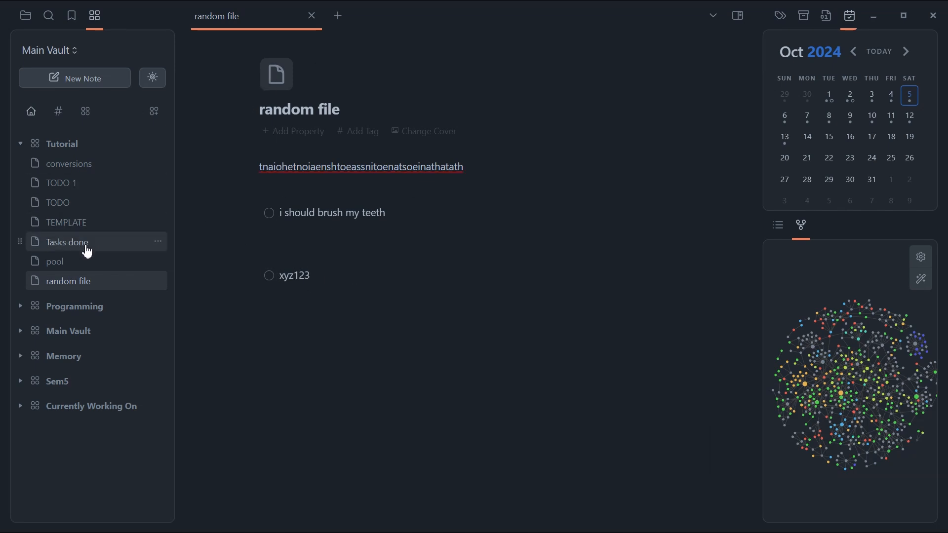
- Open the TODO homepage in a new tab and check its not completed list for the "xyz123" task
mouse_move(6, 219)
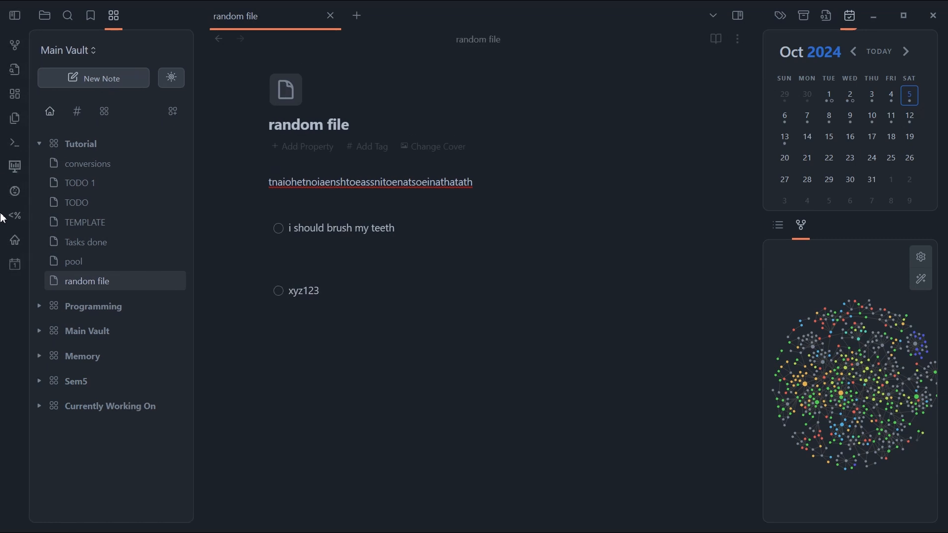
left_click(16, 240)
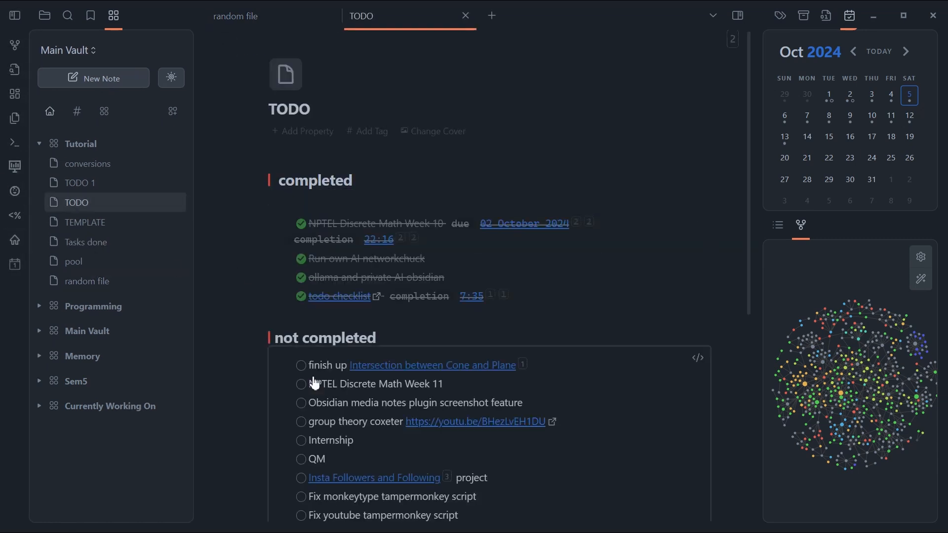
scroll(315, 388, "down", 1)
scroll(315, 395, "down", 1)
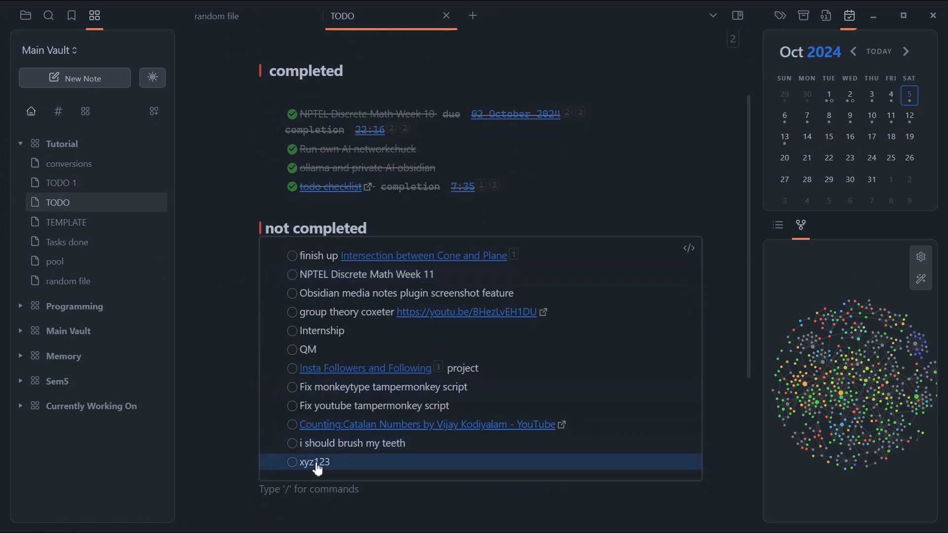
- Add a sorting line below "WHERE !completed" in the not completed query to reorder its tasks
key("Up")
key("Up")
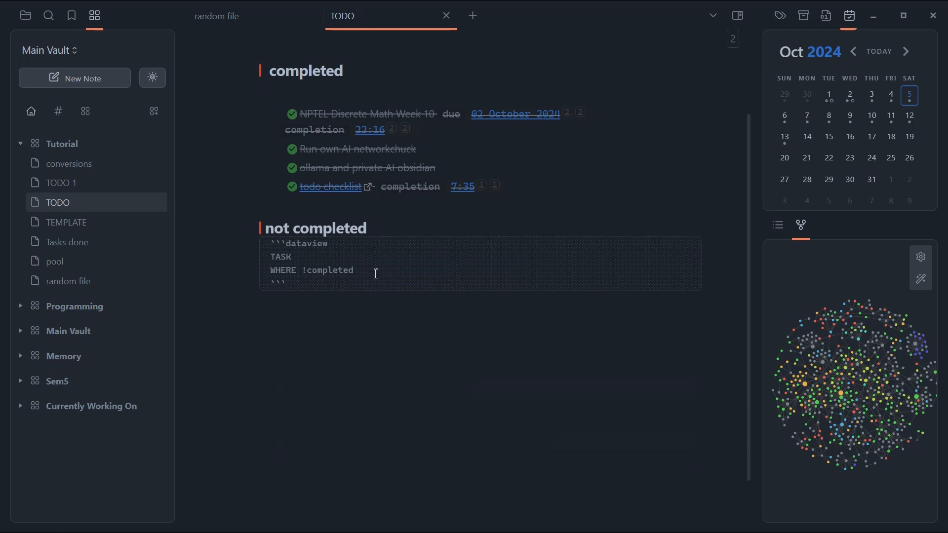
key("Return")
type("S")
left_click_drag(358, 286, 299, 286)
left_click(368, 288)
key("Down")
key("Down")
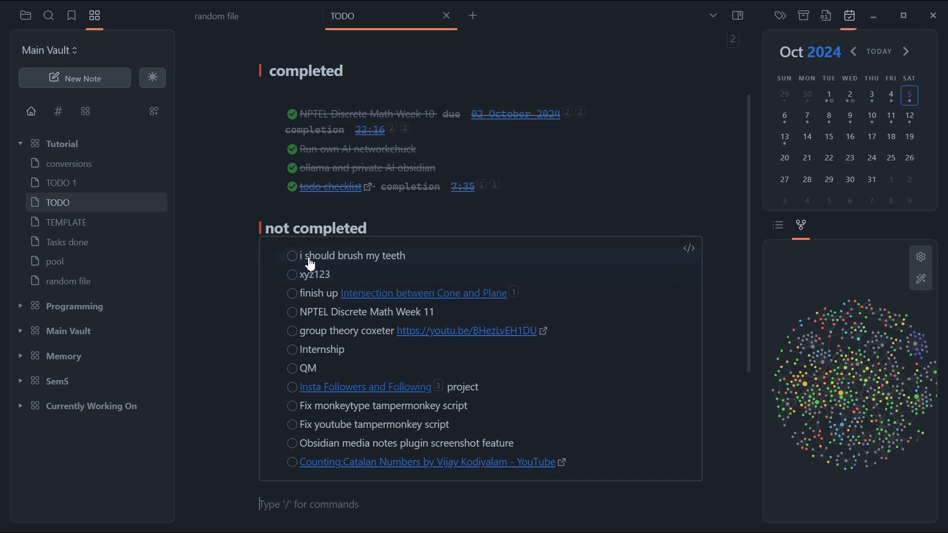
- Mark the task "i should brush my teeth" in the not completed list as completed
scroll(294, 280, "up", 2)
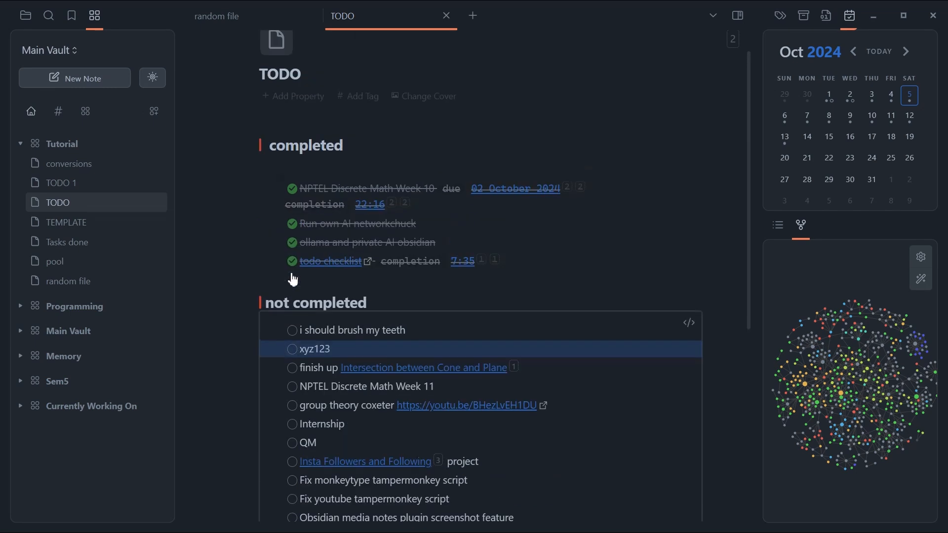
left_click(294, 332)
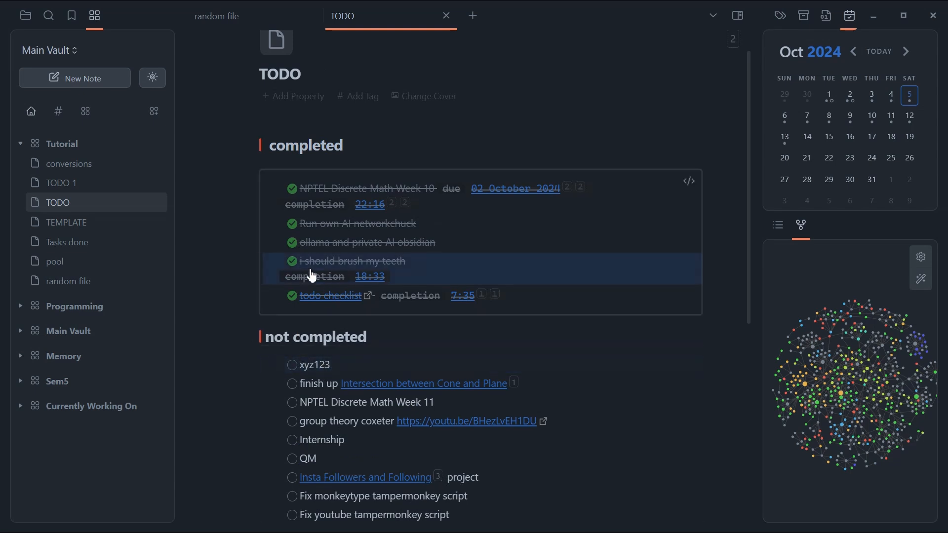
- Examine the completed list in the TODO note for the "i should brush my teeth" task and its completion time
left_click(290, 324)
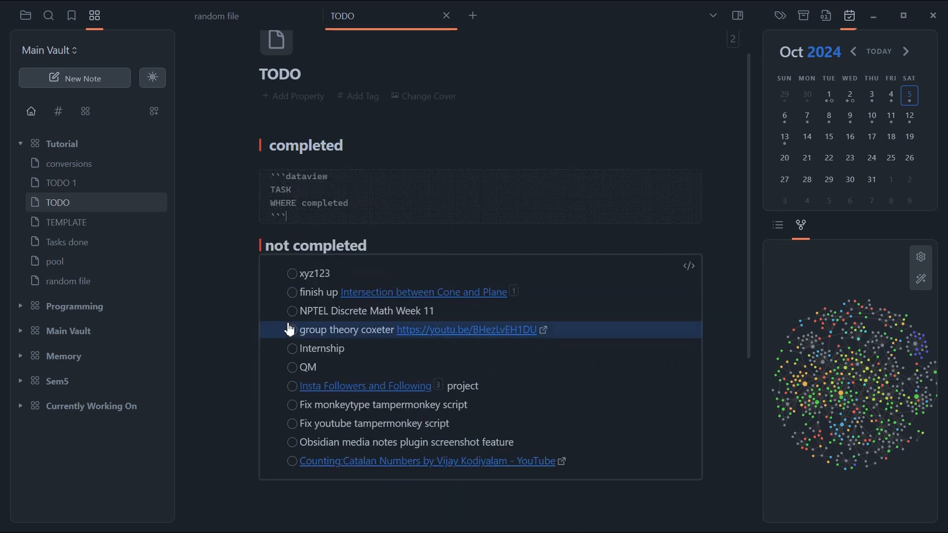
left_click(303, 250)
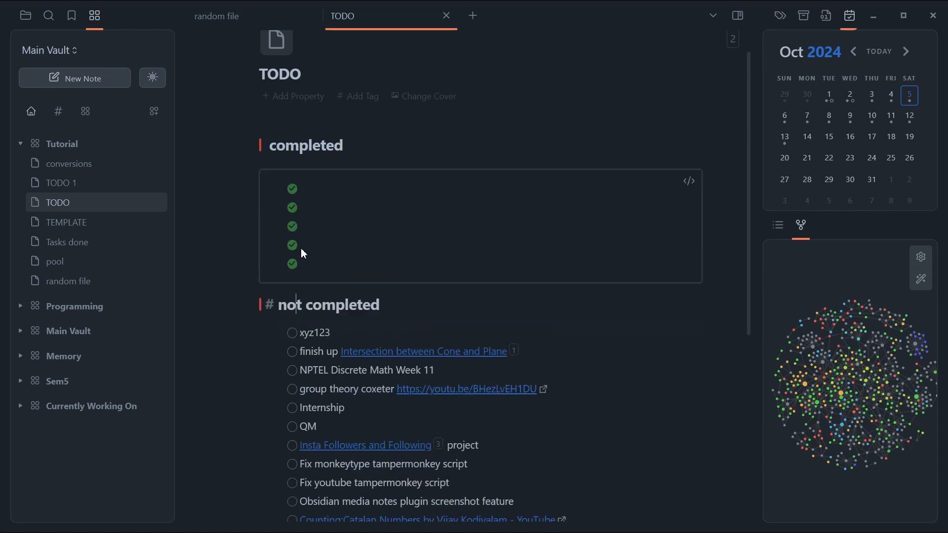
key("Up")
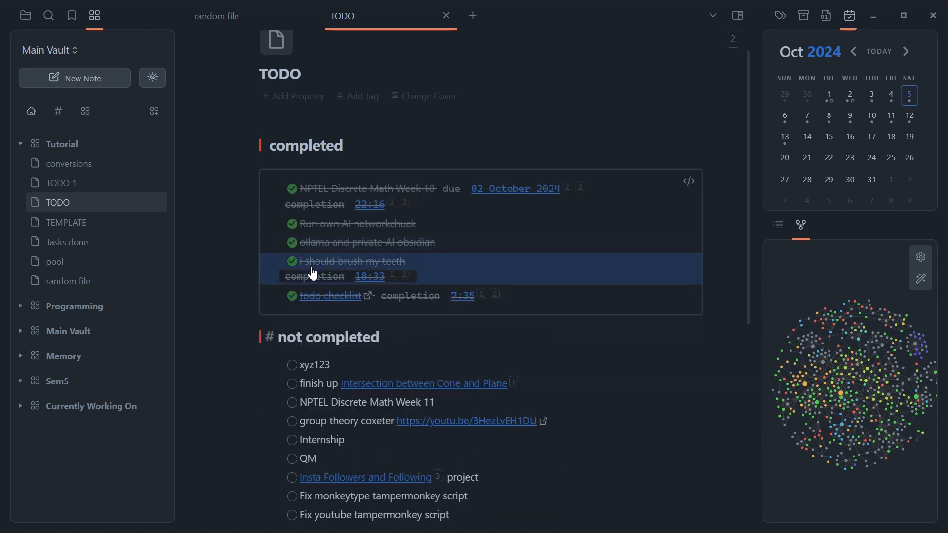
scroll(253, 319, "down", 5)
left_click(256, 320)
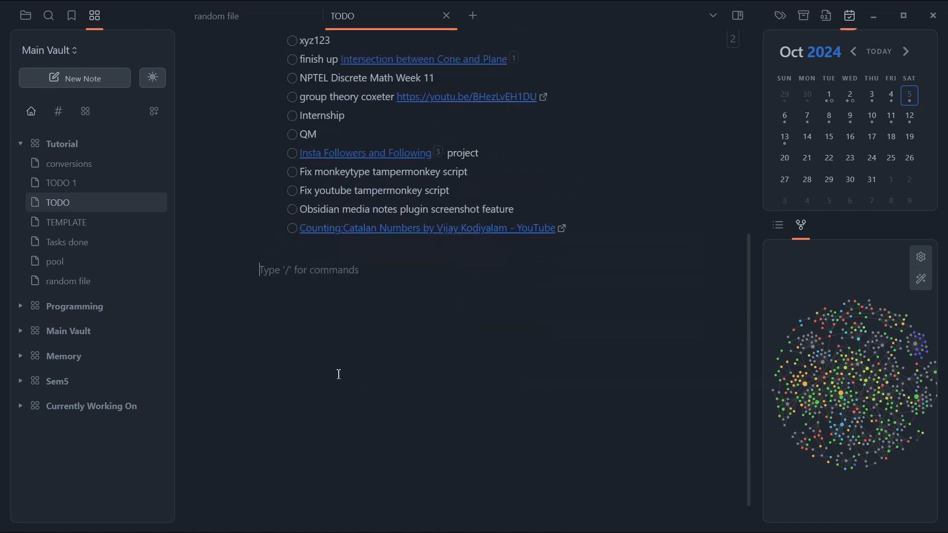
scroll(340, 375, "up", 5)
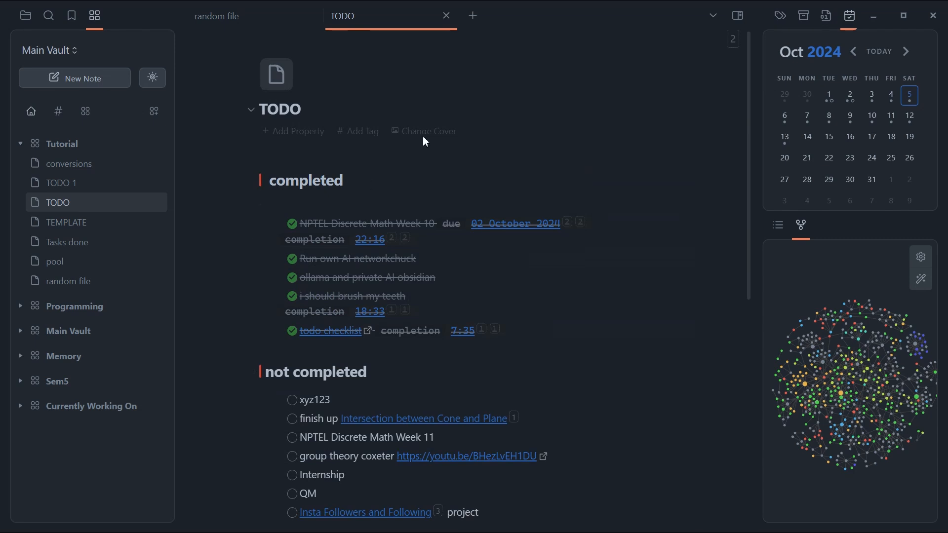
scroll(425, 136, "down", 1)
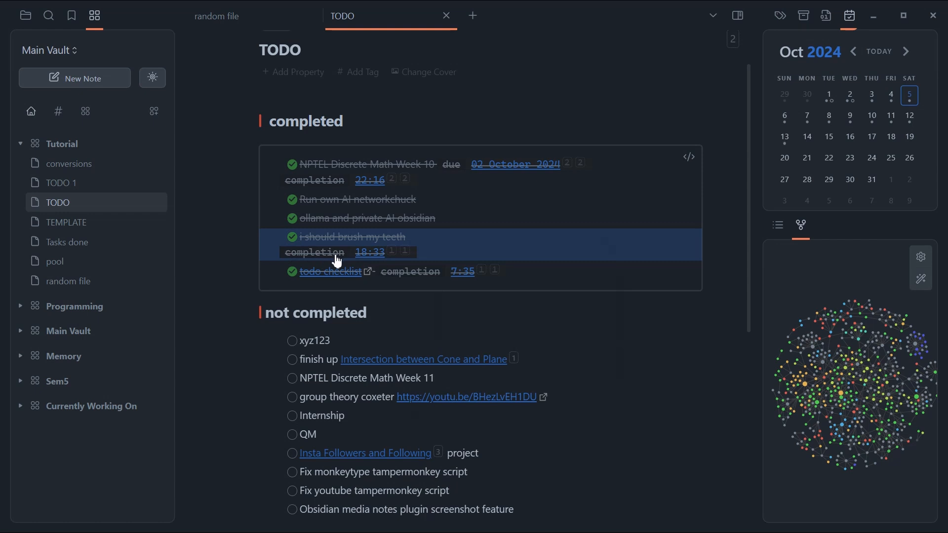
mouse_move(375, 258)
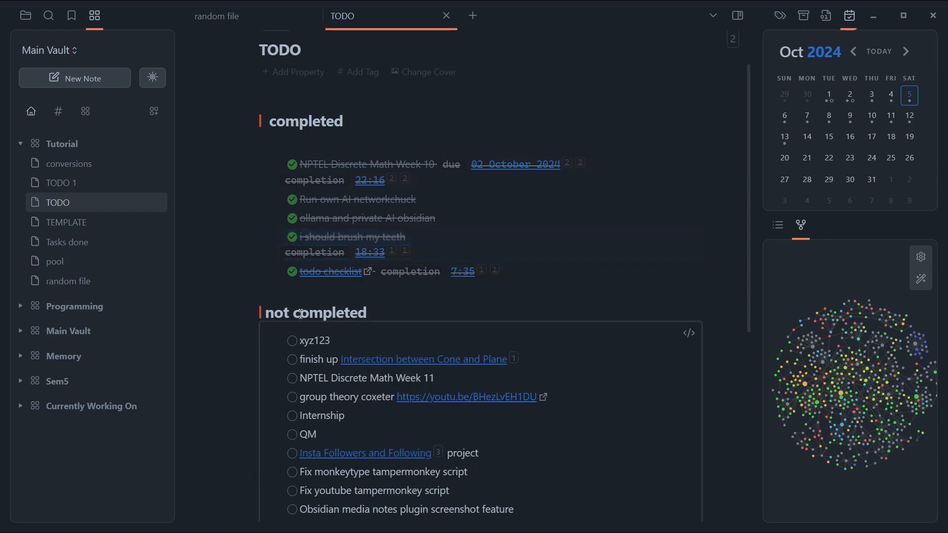
- Mark "i should brush my teeth" in the completed list as not completed and check it in the random file note
left_click(295, 243)
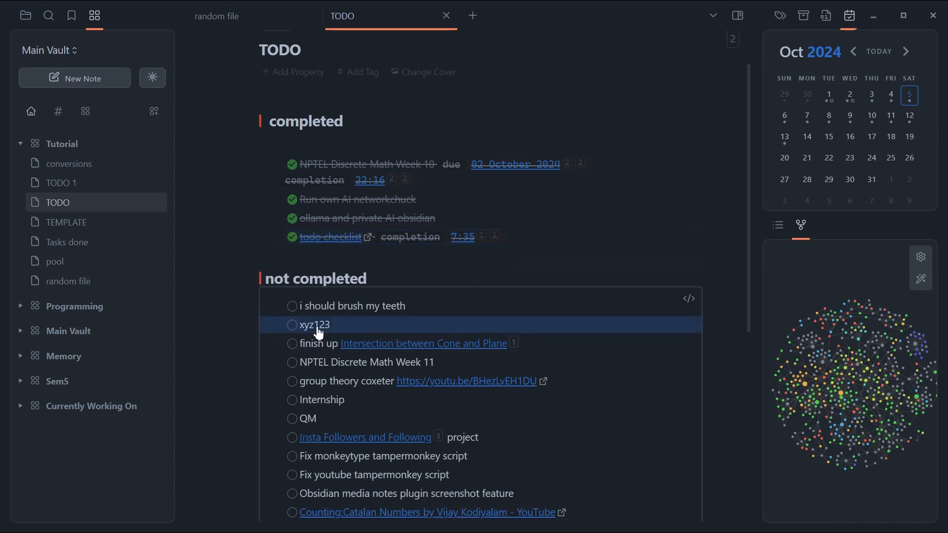
left_click(233, 17)
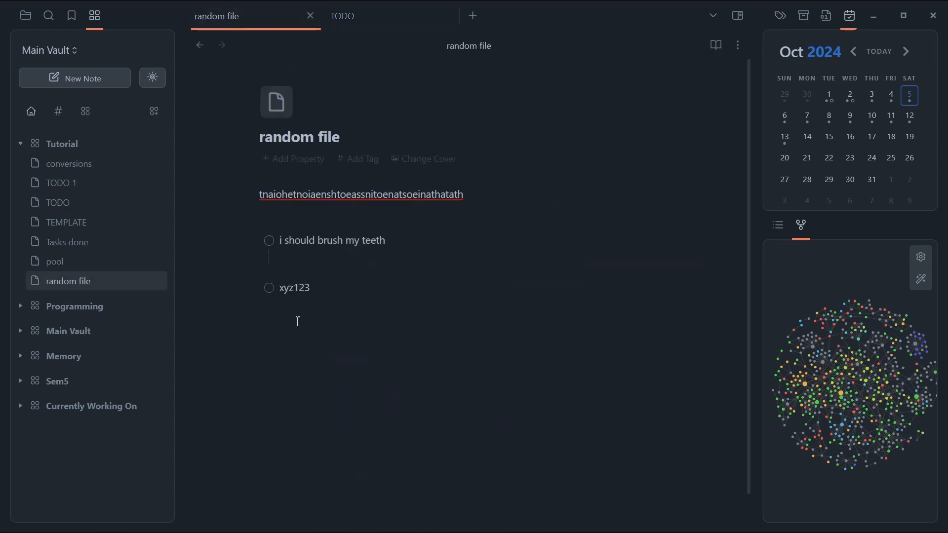
left_click(411, 19)
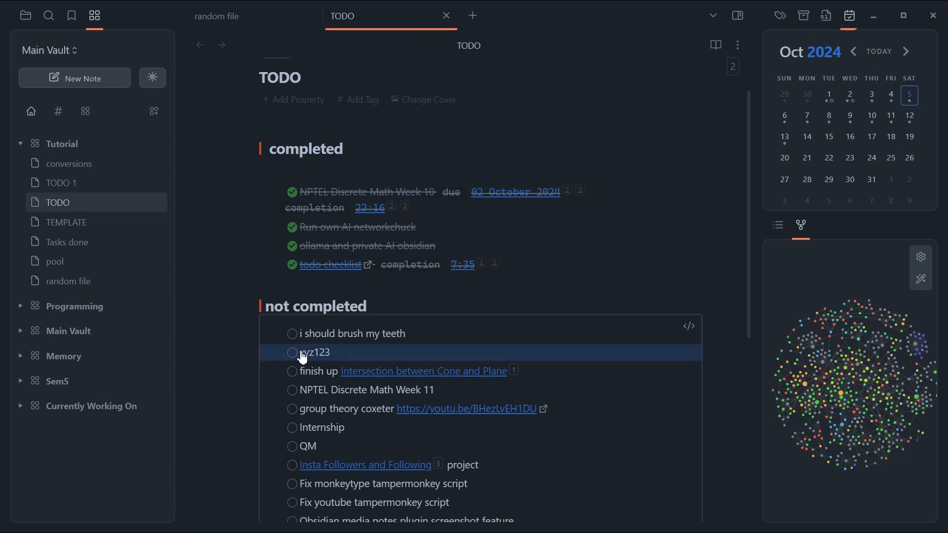
- Mark the "xyz123" task in the TODO note as completed and check its completion entry in the random file note
scroll(296, 360, "down", 1)
left_click(292, 325)
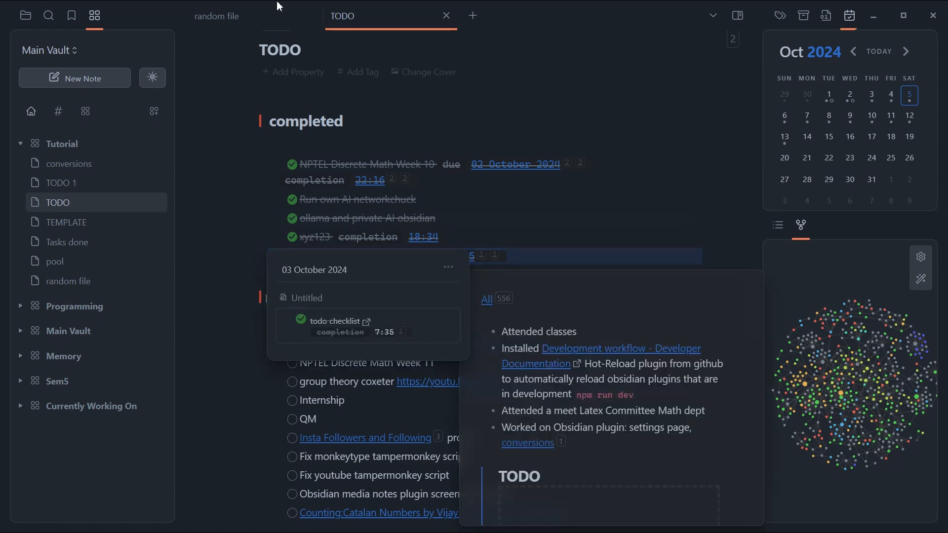
left_click(242, 23)
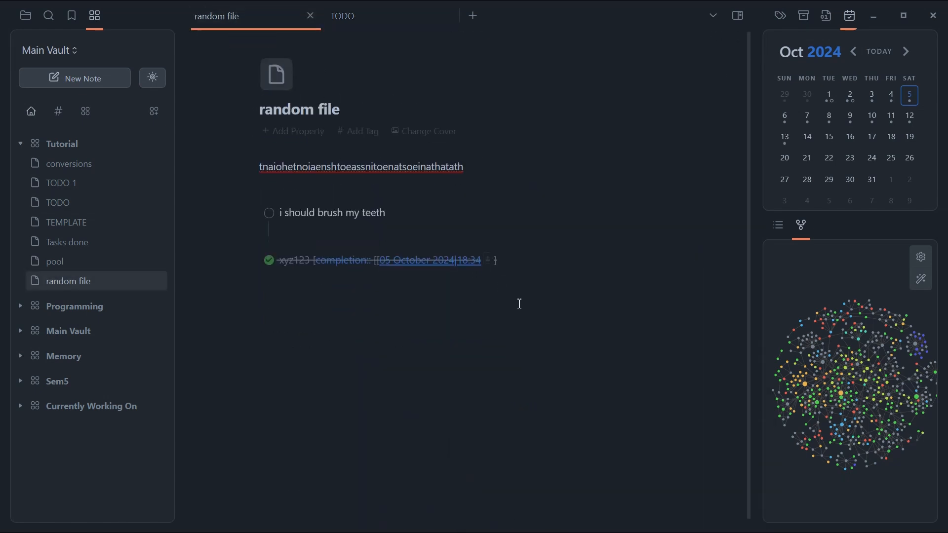
left_click_drag(518, 303, 274, 237)
left_click(260, 250)
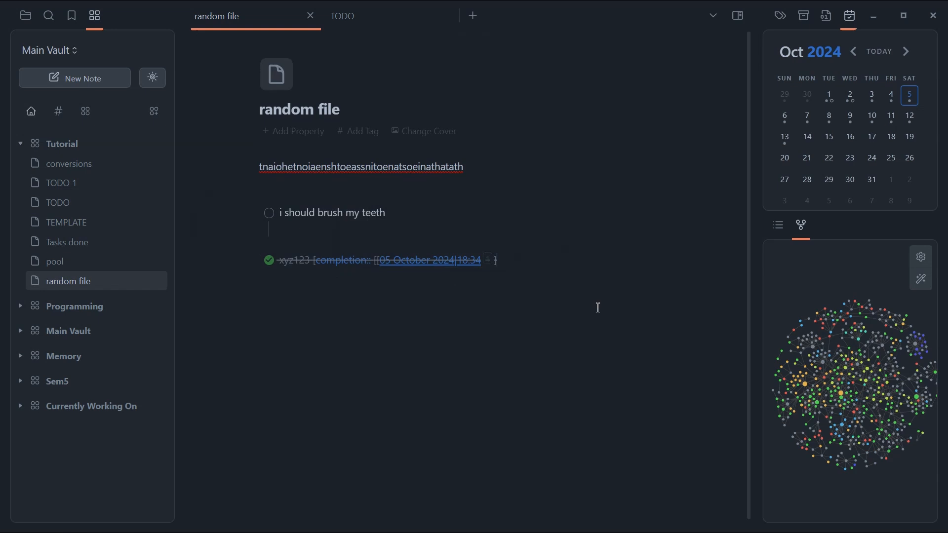
- Return to the TODO note and open the Dataview plugin settings at the Task Settings section
left_click(365, 21)
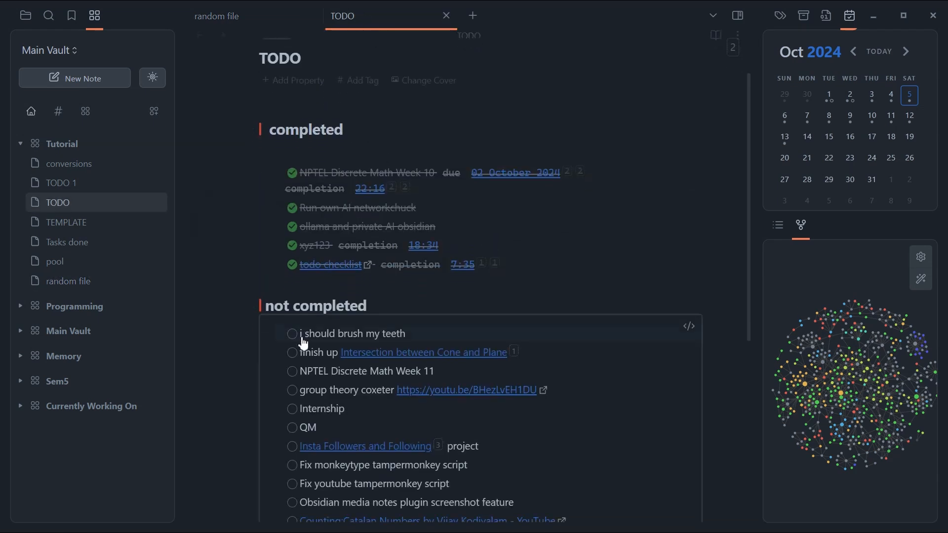
scroll(297, 336, "down", 3)
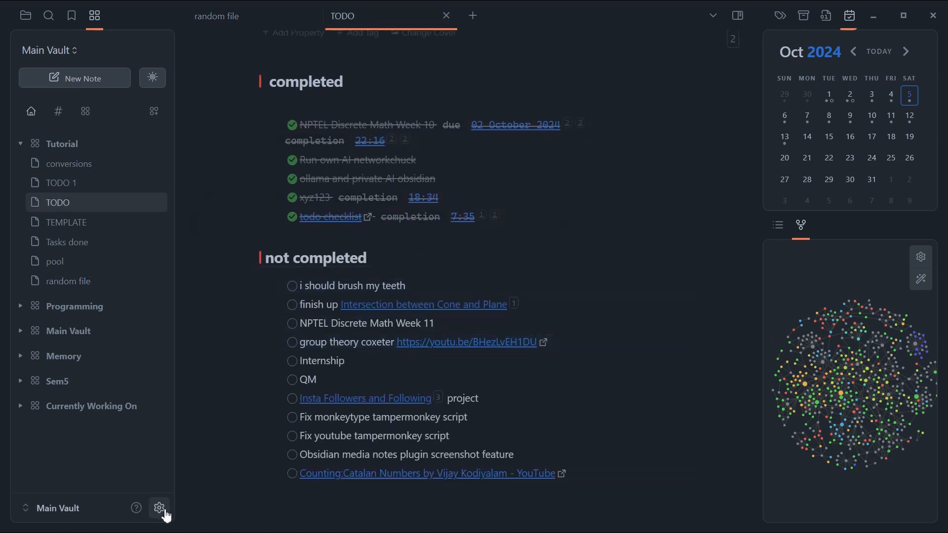
left_click(159, 509)
scroll(182, 373, "down", 8)
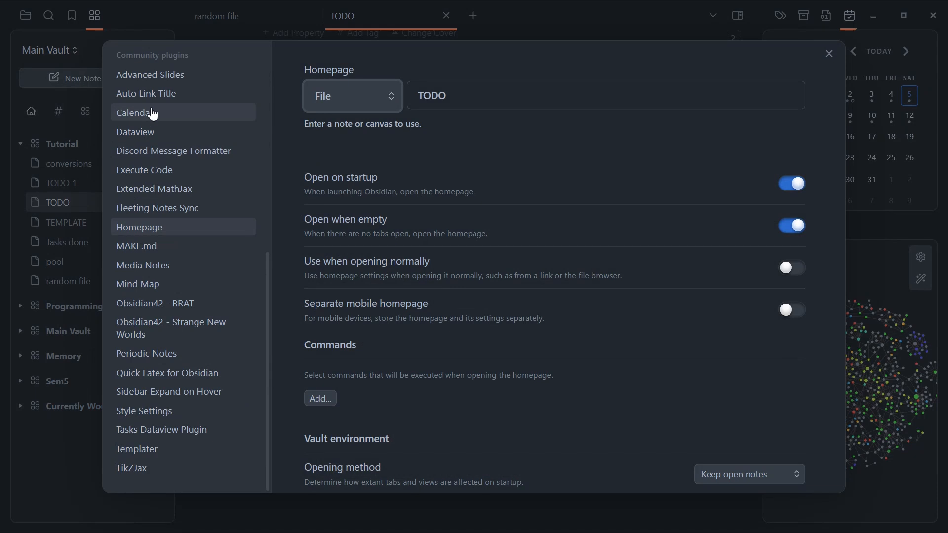
left_click(159, 131)
scroll(508, 251, "down", 10)
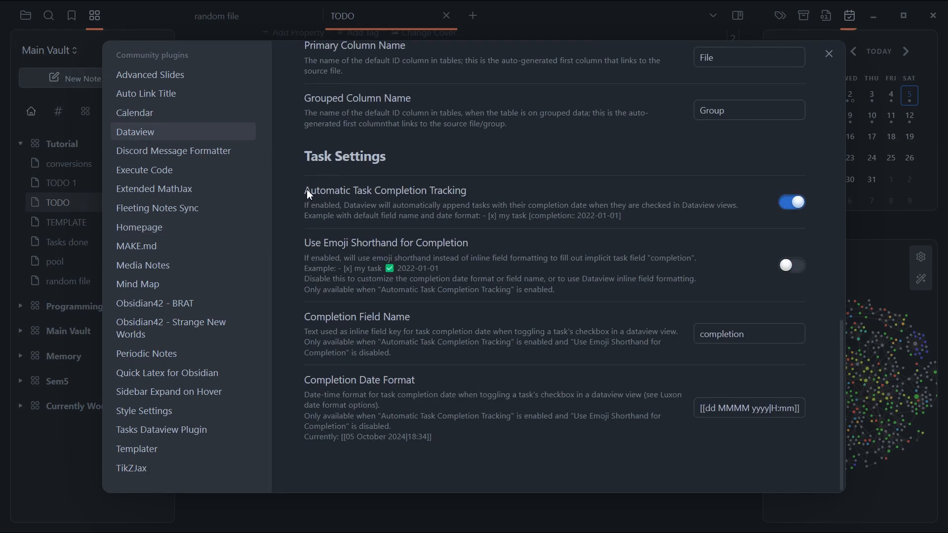
- Review the automatic completion tracking, completion field name and completion date format options, and close the settings
scroll(338, 168, "up", 2)
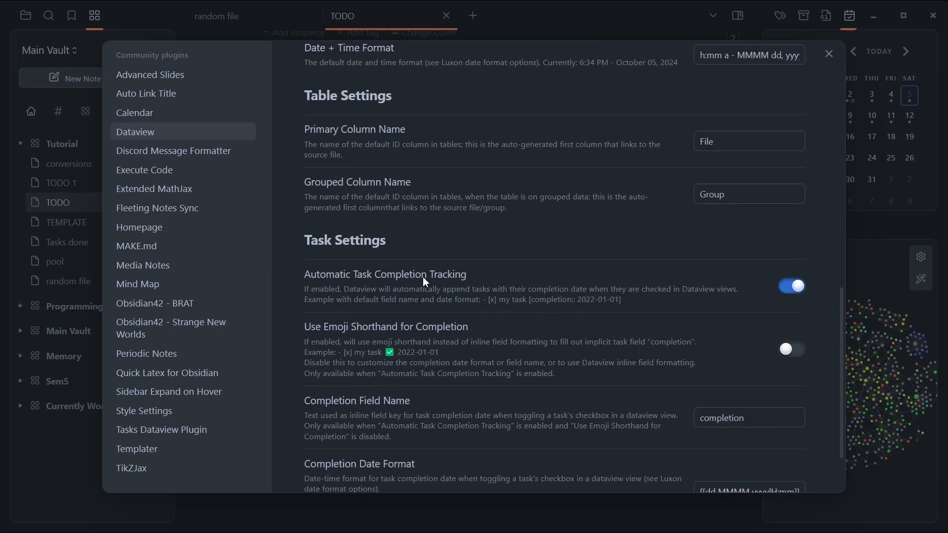
scroll(774, 297, "down", 2)
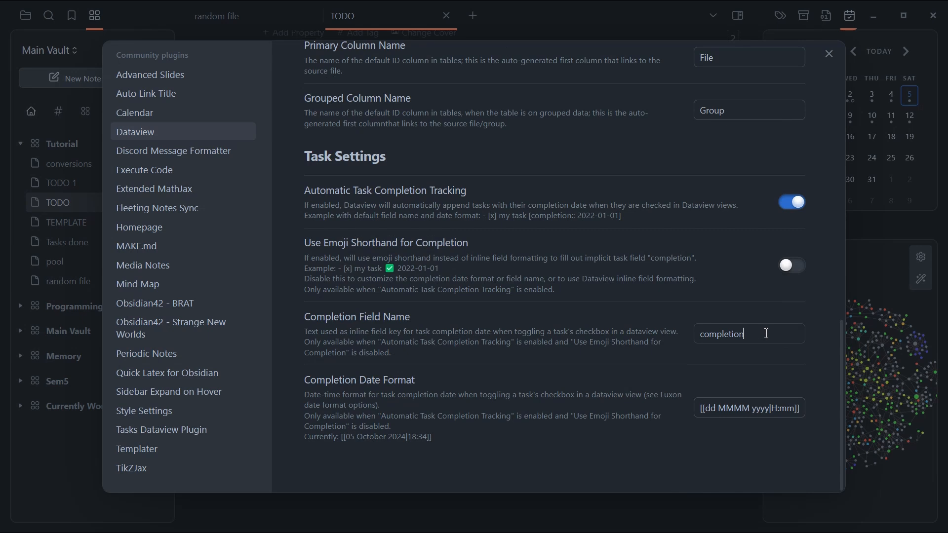
left_click_drag(767, 333, 686, 338)
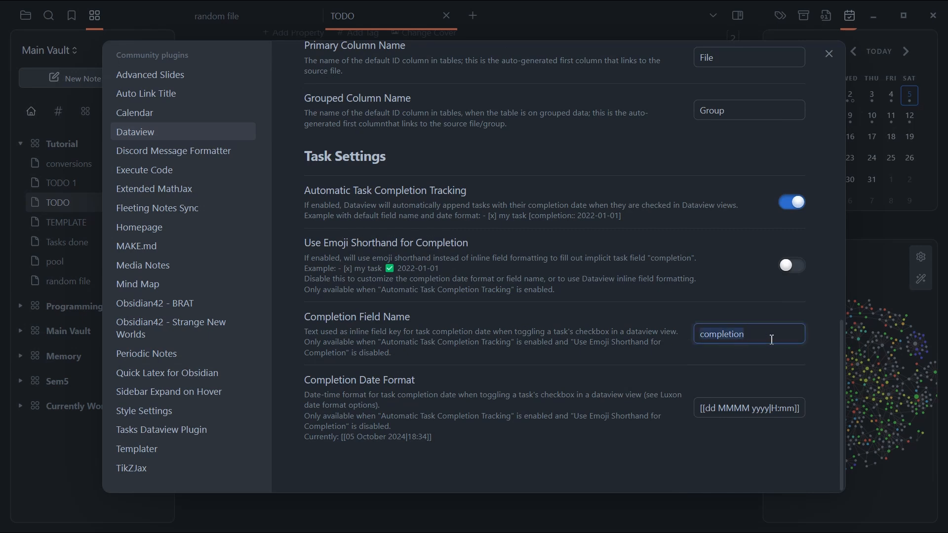
left_click_drag(772, 340, 684, 345)
left_click(705, 413)
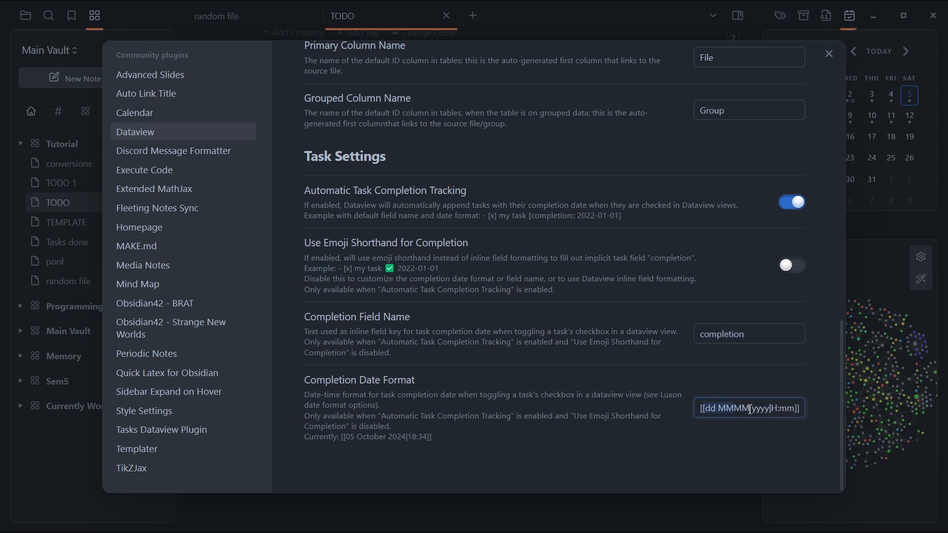
left_click(830, 53)
- Highlight the completion field and its date link on the "xyz123" task in the random file note
left_click(227, 19)
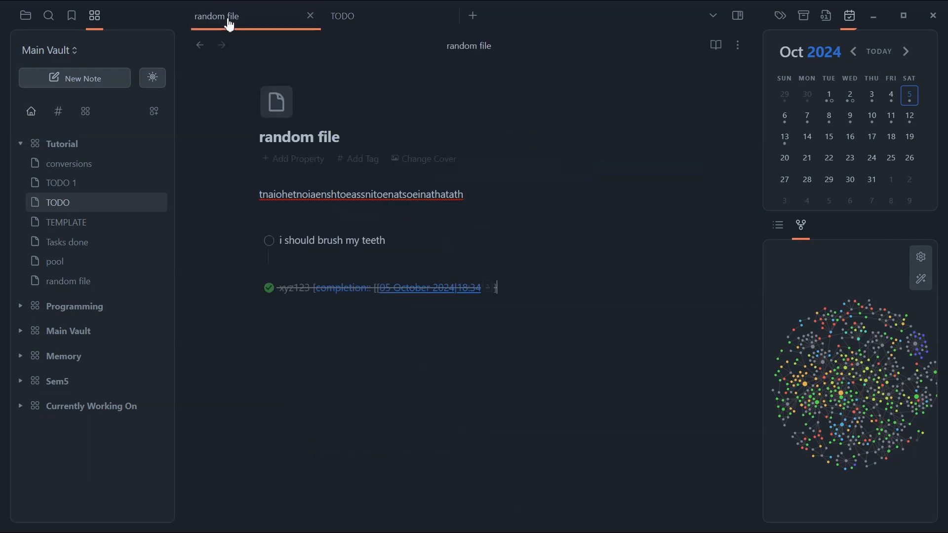
scroll(439, 288, "down", 1)
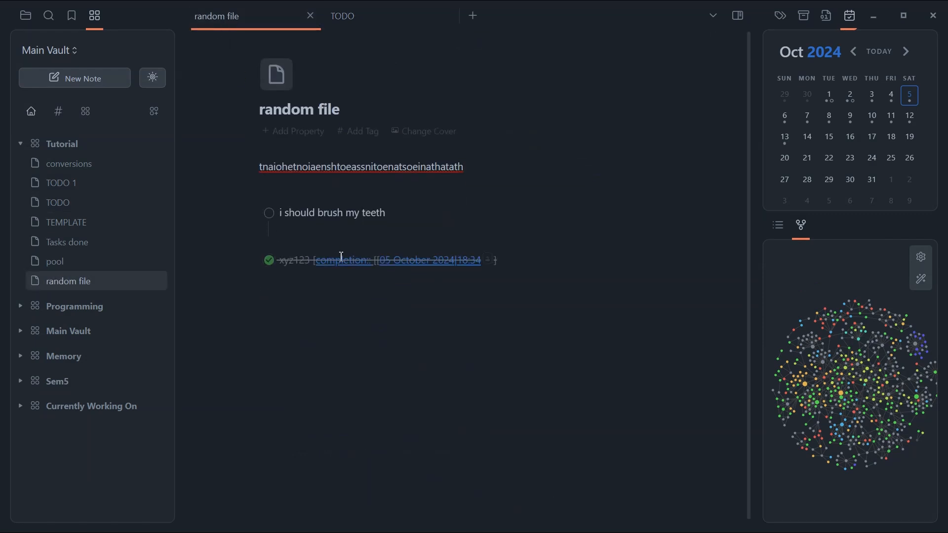
left_click_drag(321, 260, 492, 261)
left_click(542, 273)
- Open the 05 October 2024 daily note and delete its whole dataviewjs code block
left_click(913, 104)
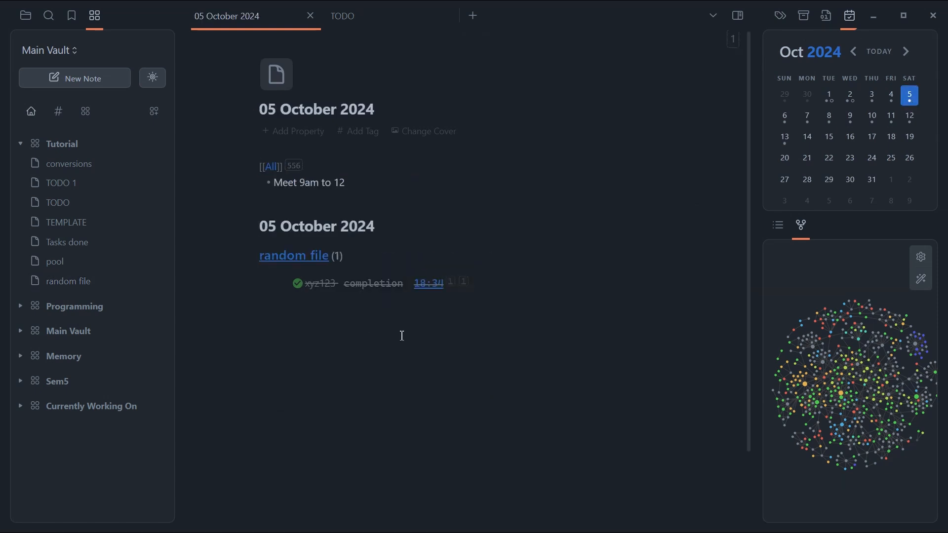
left_click(393, 374)
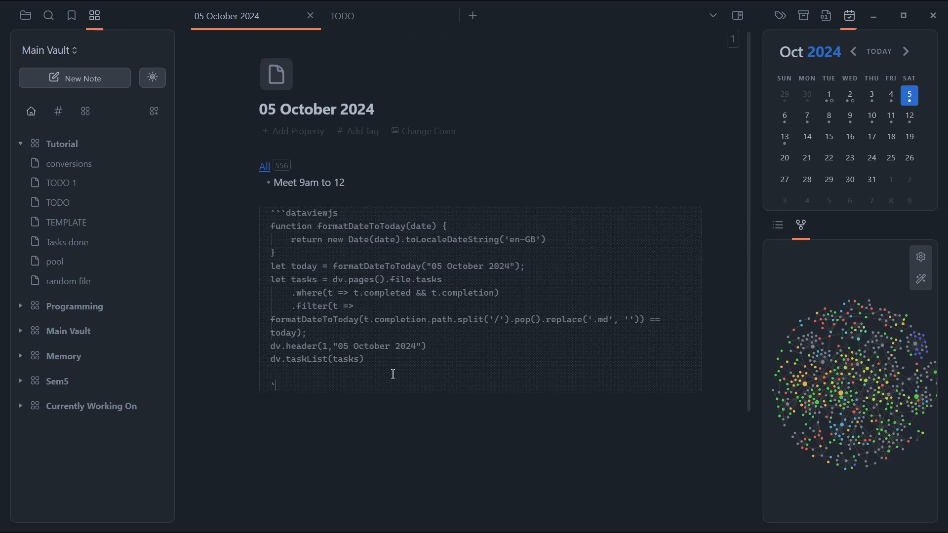
triple_click(271, 215)
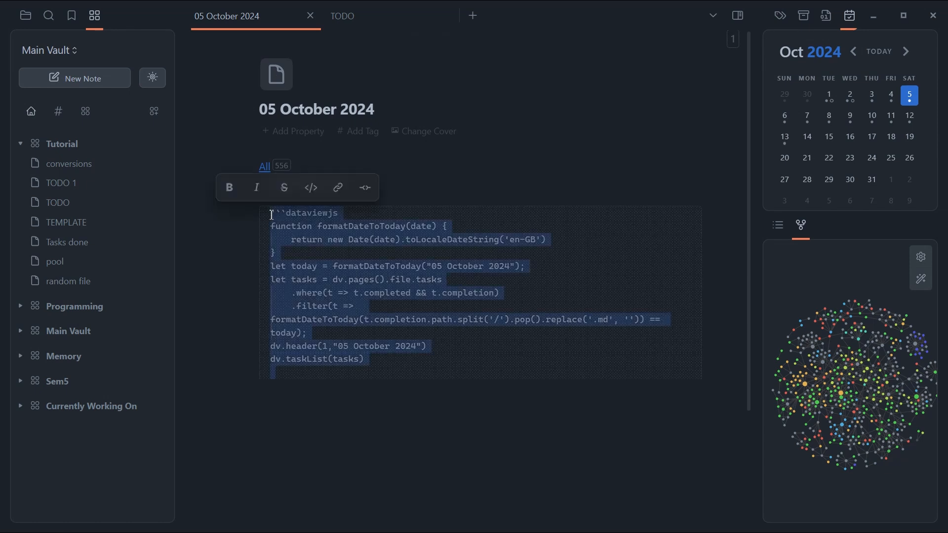
key("BackSpace")
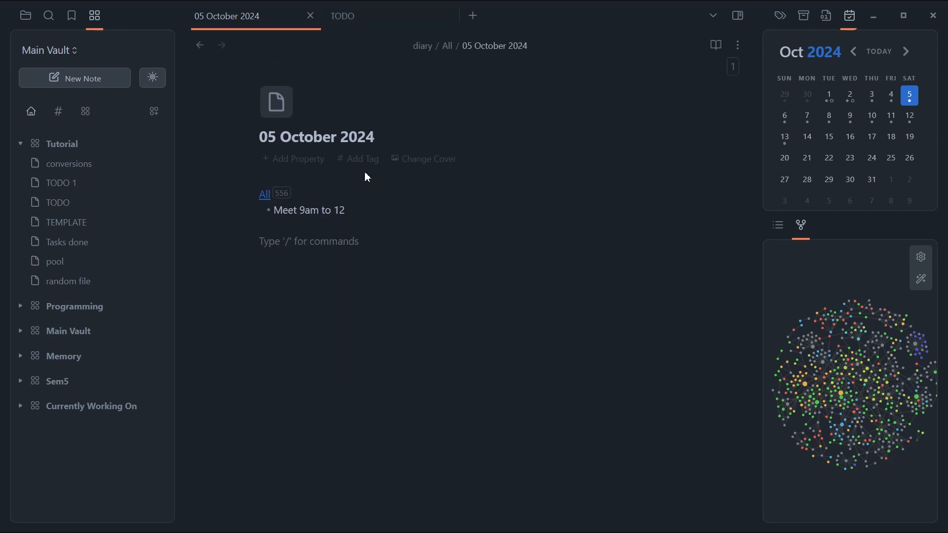
- Open the random file note in place of TODO and highlight the time in the "xyz123" task's completion link
left_click(345, 17)
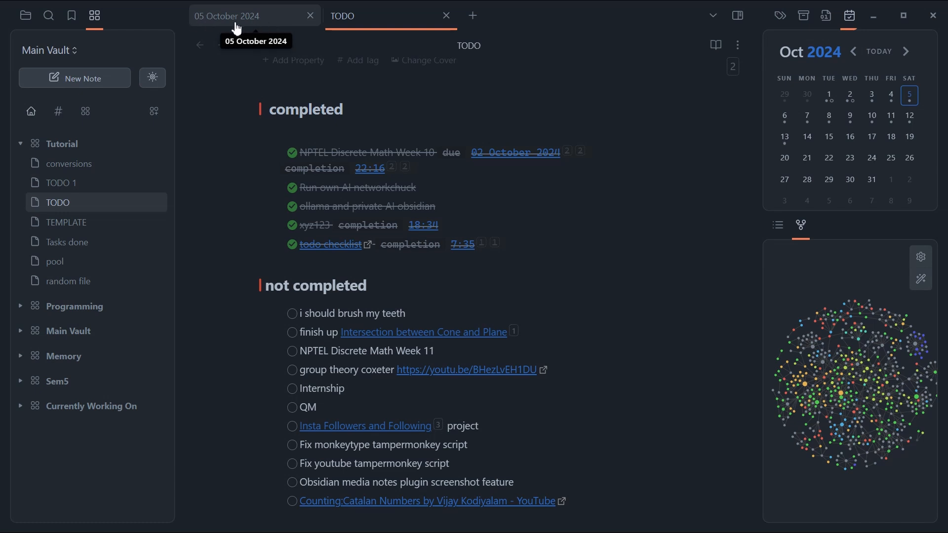
left_click(85, 285)
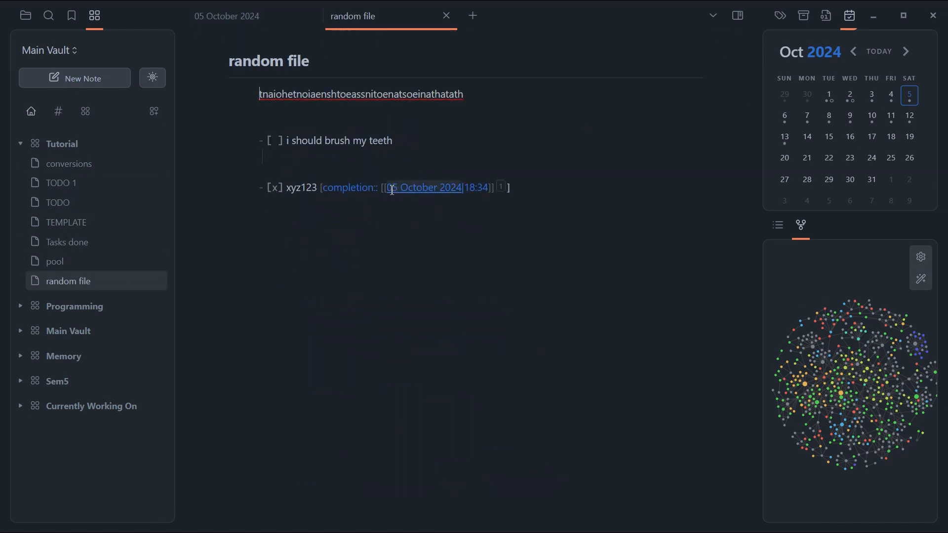
left_click_drag(392, 190, 492, 190)
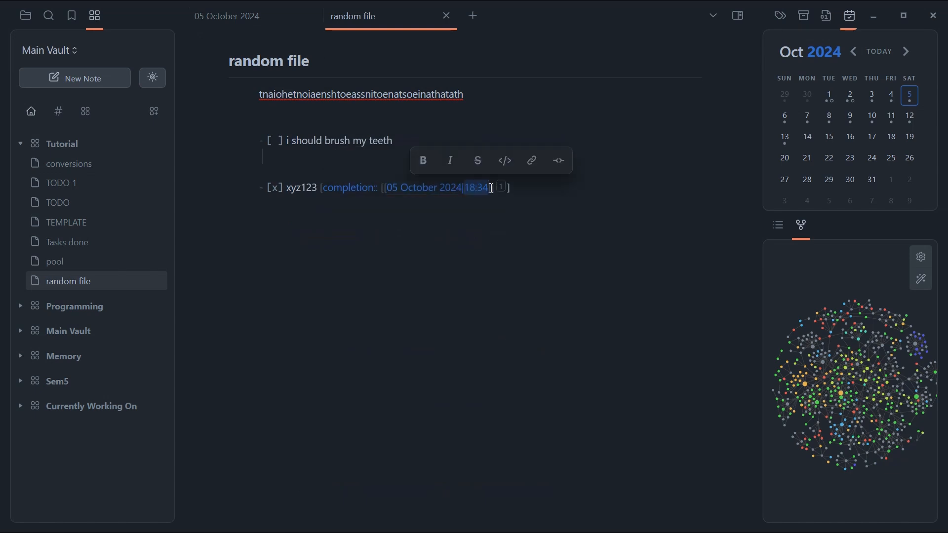
- Show the backlinks of the 05 October 2024 note and compare the linked mention with the task in the random file note
left_click(232, 19)
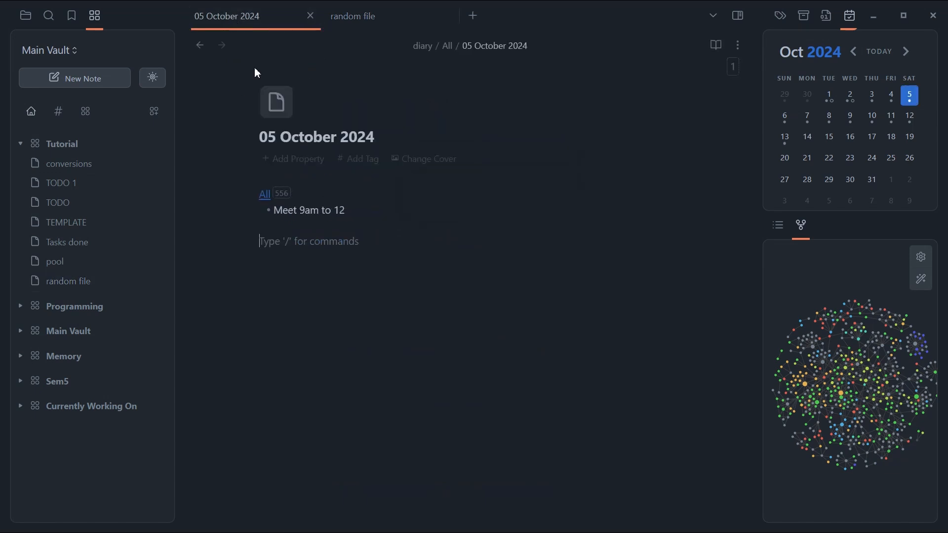
scroll(808, 22, "up", 2)
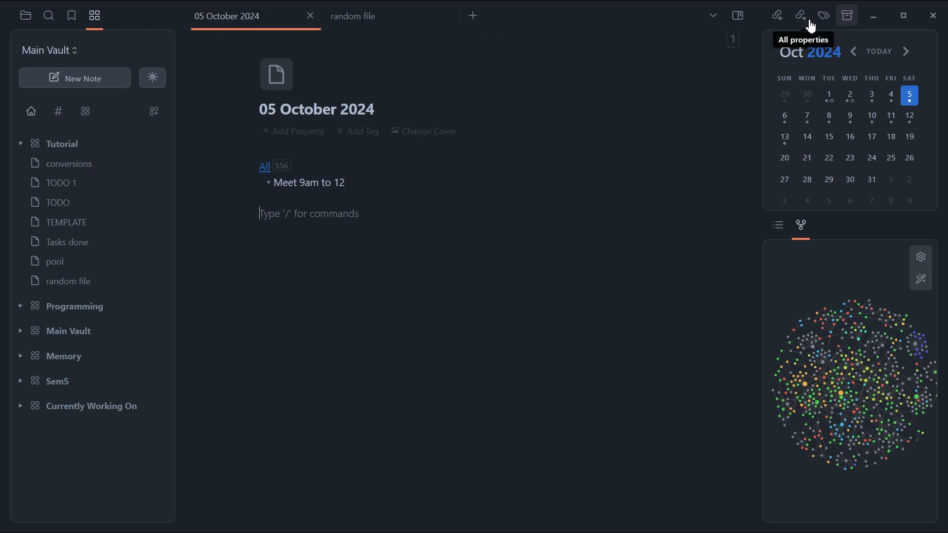
left_click(783, 24)
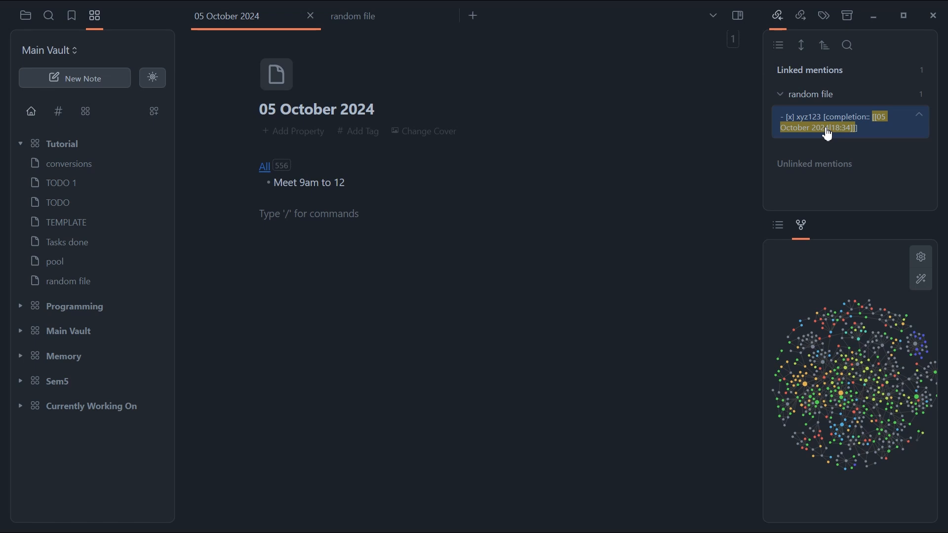
left_click(391, 13)
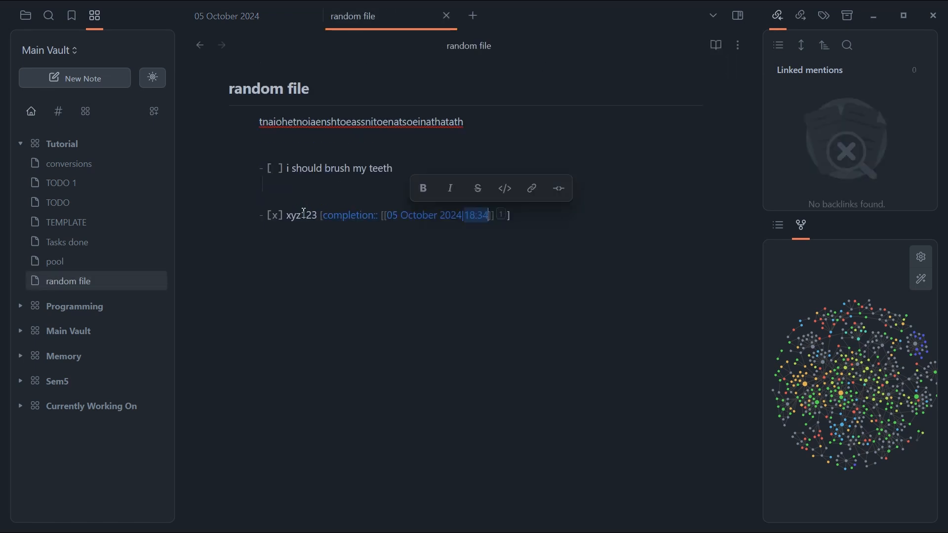
scroll(283, 210, "down", 1)
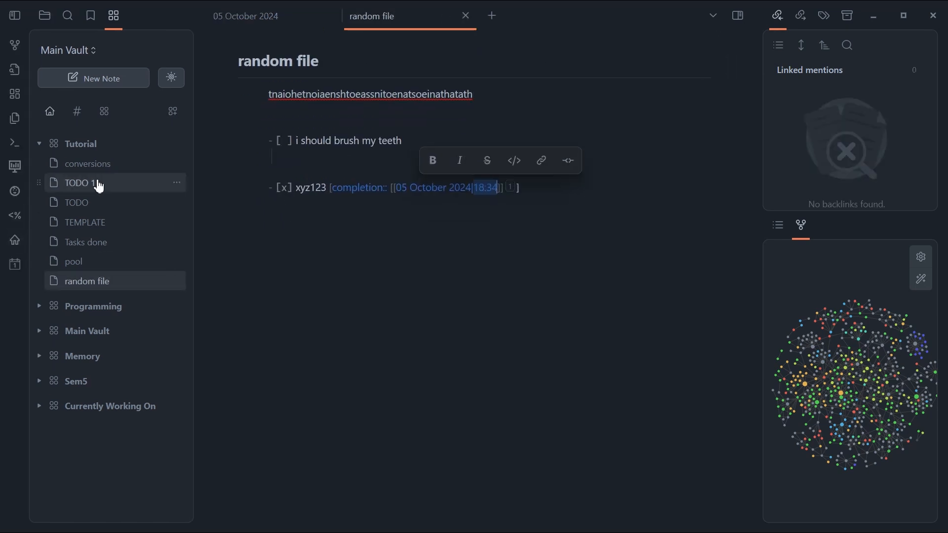
- Open the TODO note, mark "xyz123" as not completed, and check the backlinks of the 05 October 2024 note
mouse_move(9, 353)
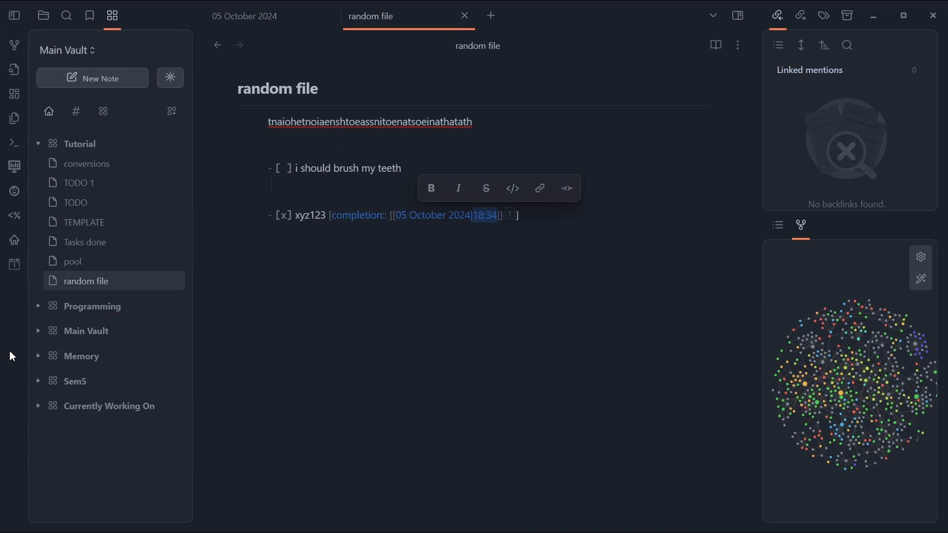
left_click(12, 247)
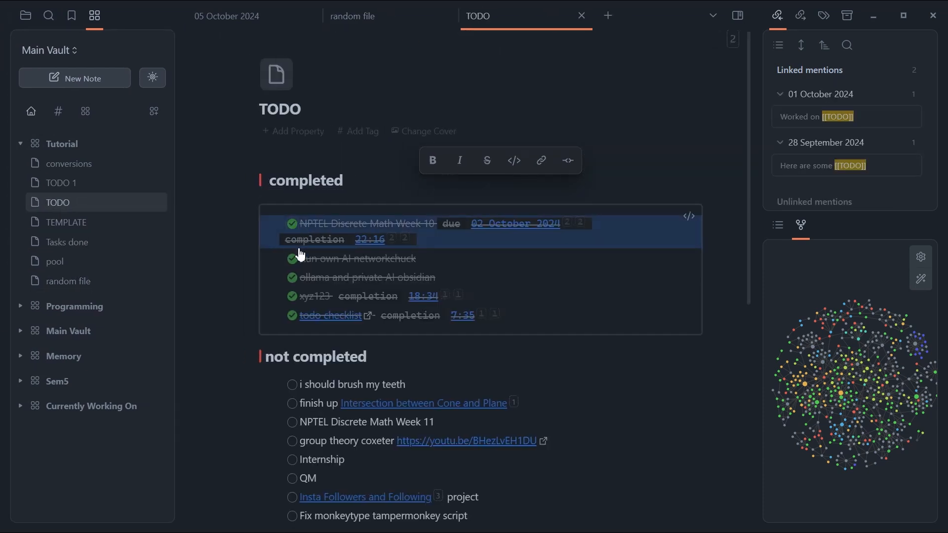
left_click(294, 299)
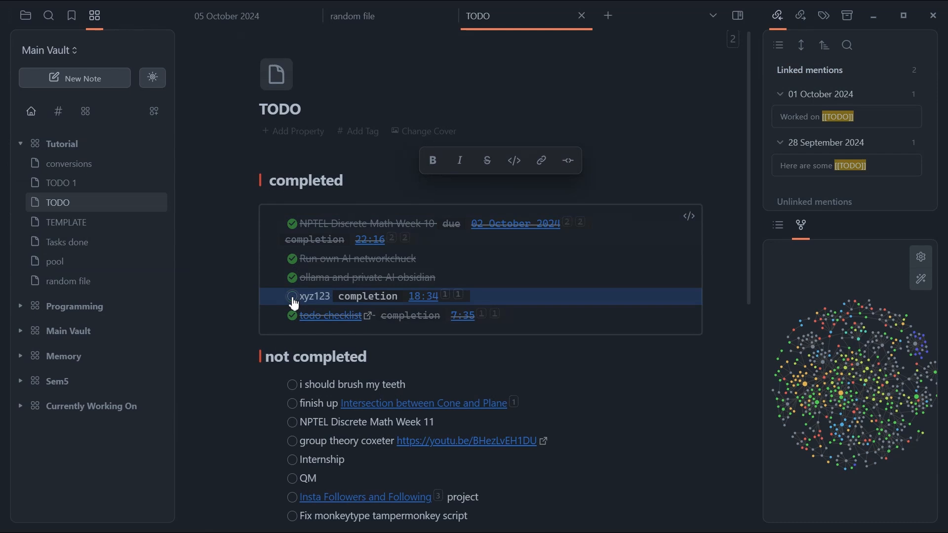
left_click(250, 16)
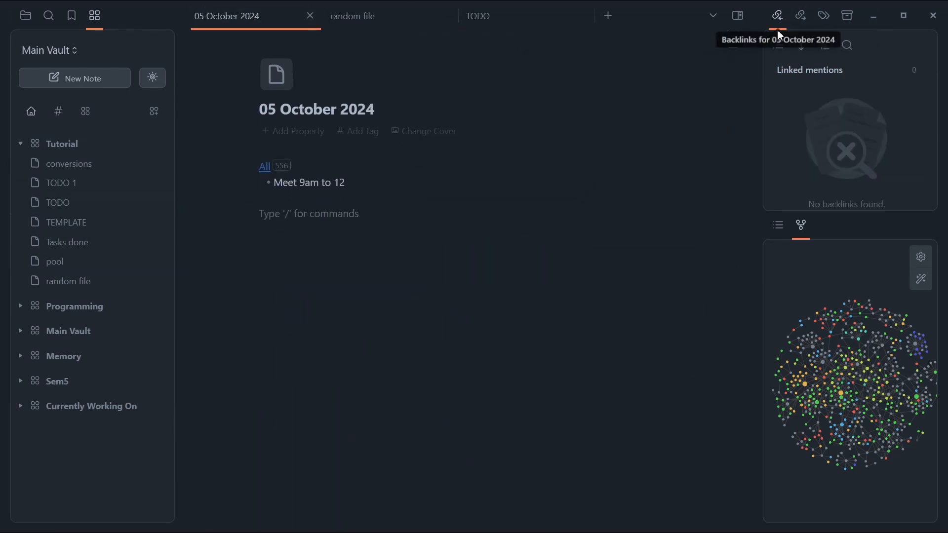
- Mark "i should brush my teeth" as completed in the TODO note and check the 05 October 2024 note's backlinks
left_click(505, 30)
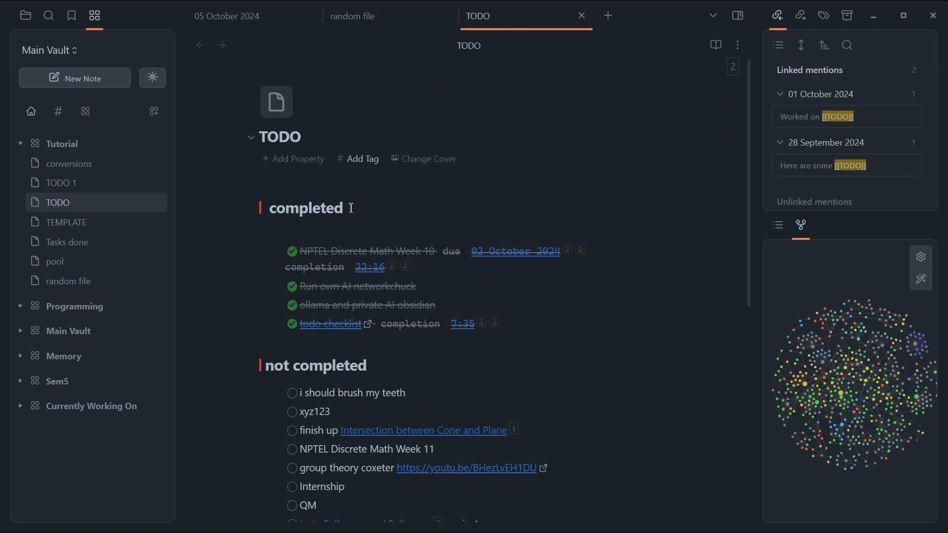
scroll(272, 368, "down", 2)
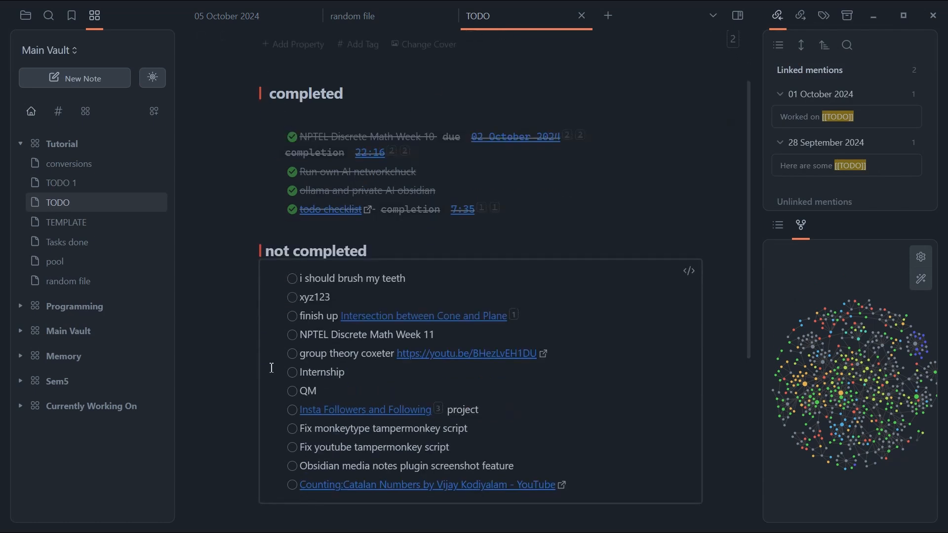
left_click(293, 280)
scroll(346, 271, "up", 1)
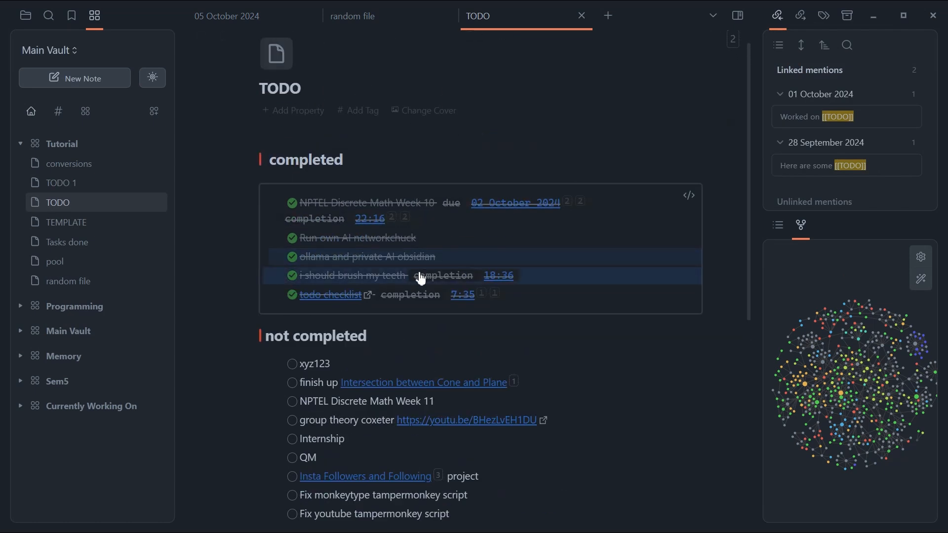
mouse_move(495, 284)
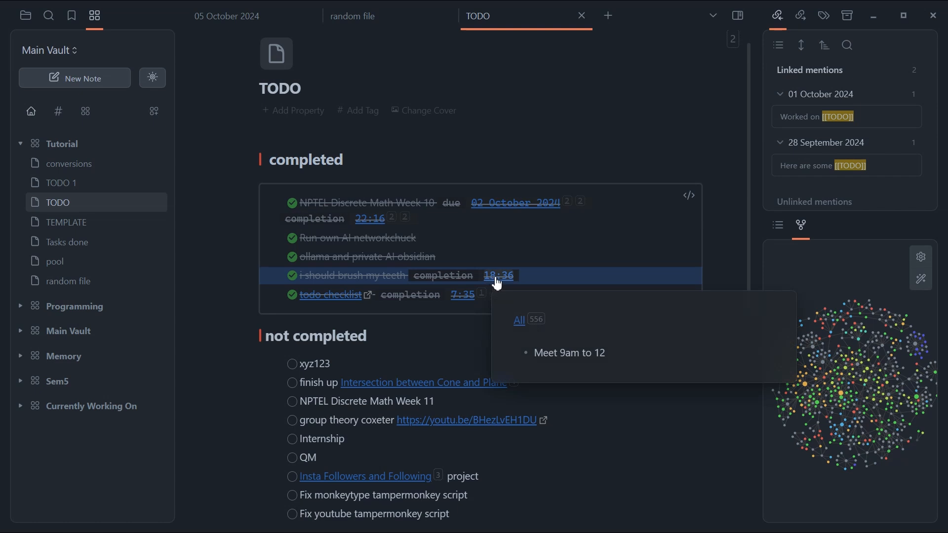
left_click(252, 17)
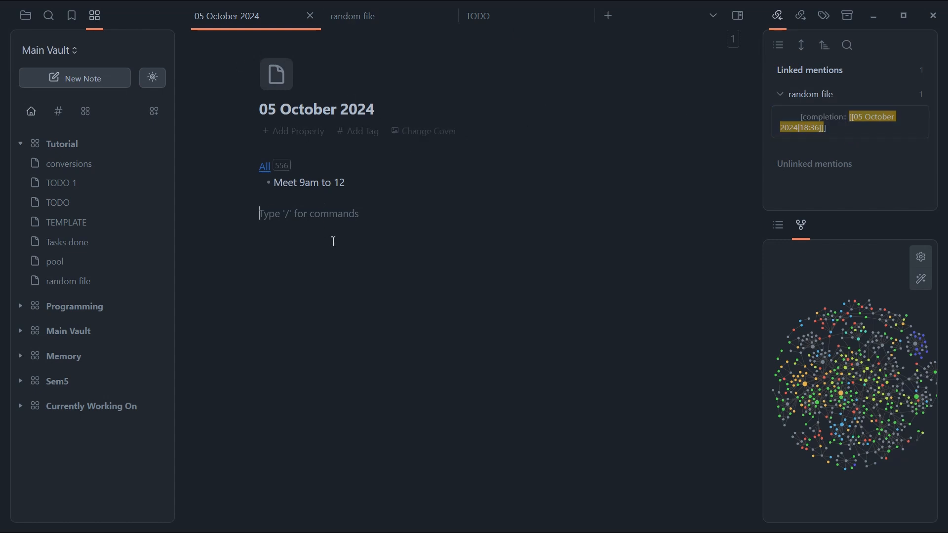
- Start a dataview block in the 05 October 2024 note and replace it with the dataviewjs block copied from Tasks done
type("```dataview")
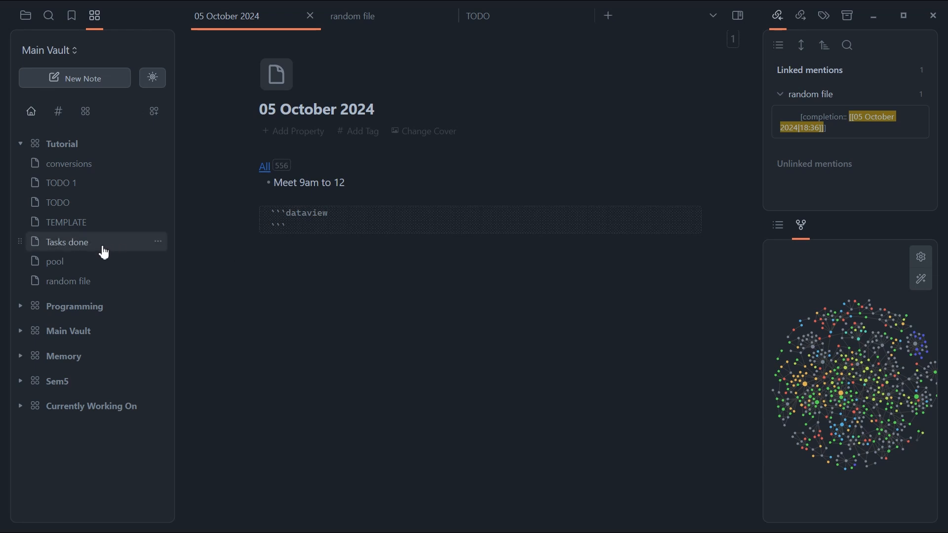
left_click(148, 243)
left_click_drag(327, 333, 245, 147)
key("ctrl+c")
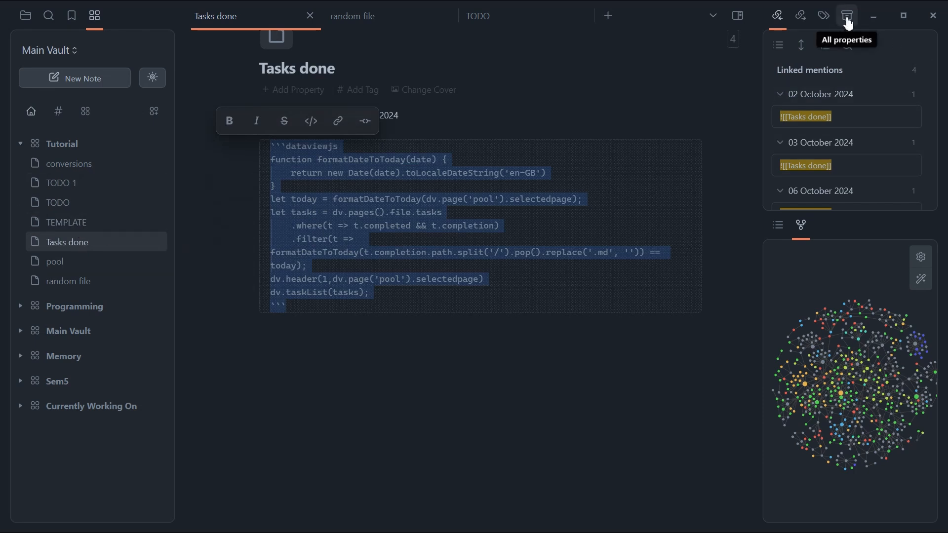
scroll(848, 21, "right", 1)
left_click(198, 44)
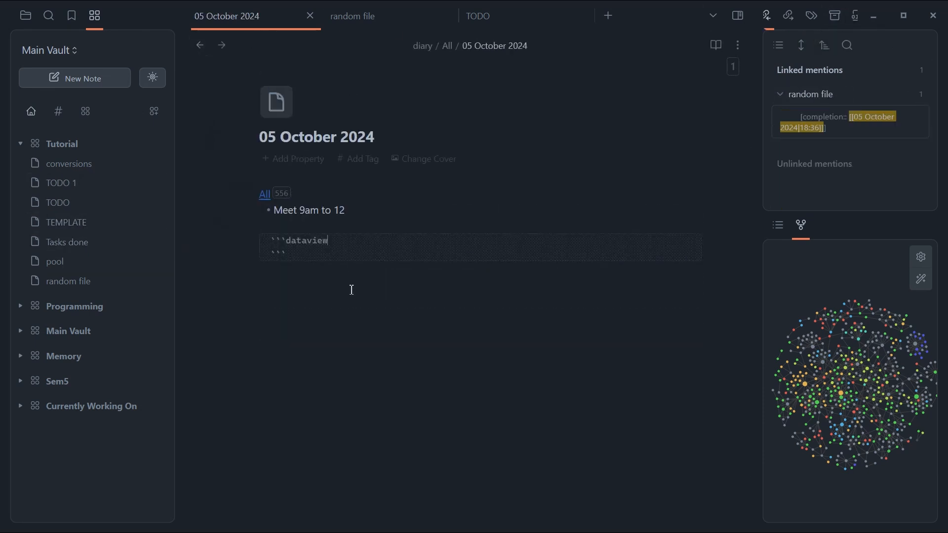
left_click_drag(267, 212, 332, 254)
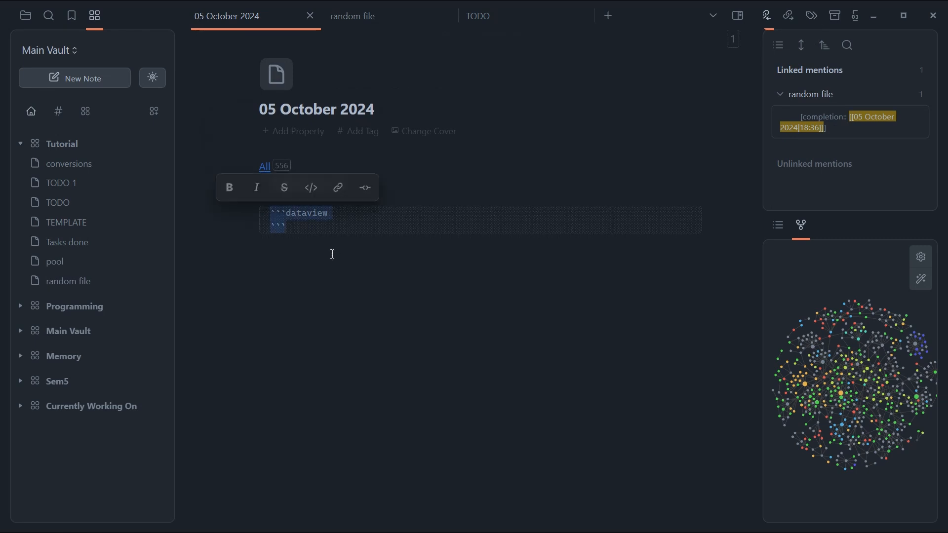
key("ctrl+v")
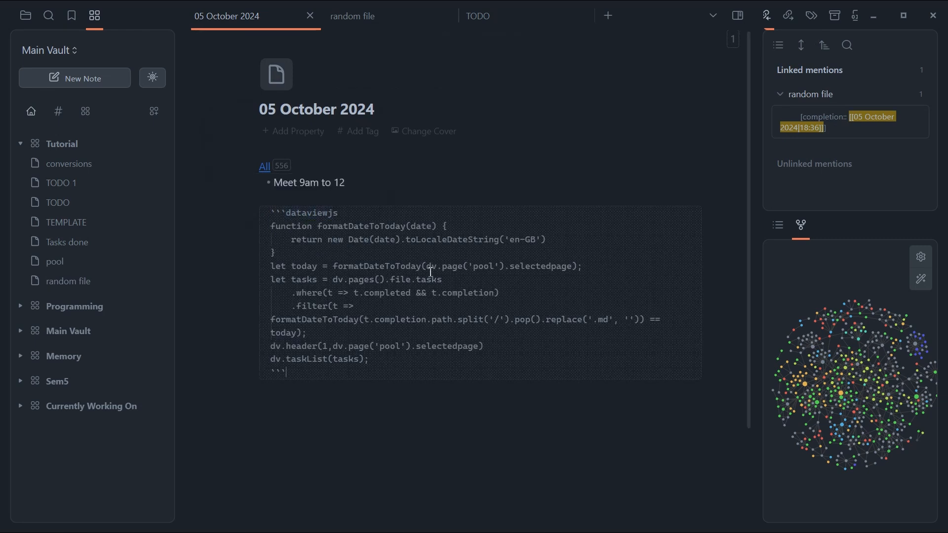
- Replace dv.page('pool').selectedpage in the "let today" line with the string "05 October 2024"
left_click_drag(428, 267, 575, 271)
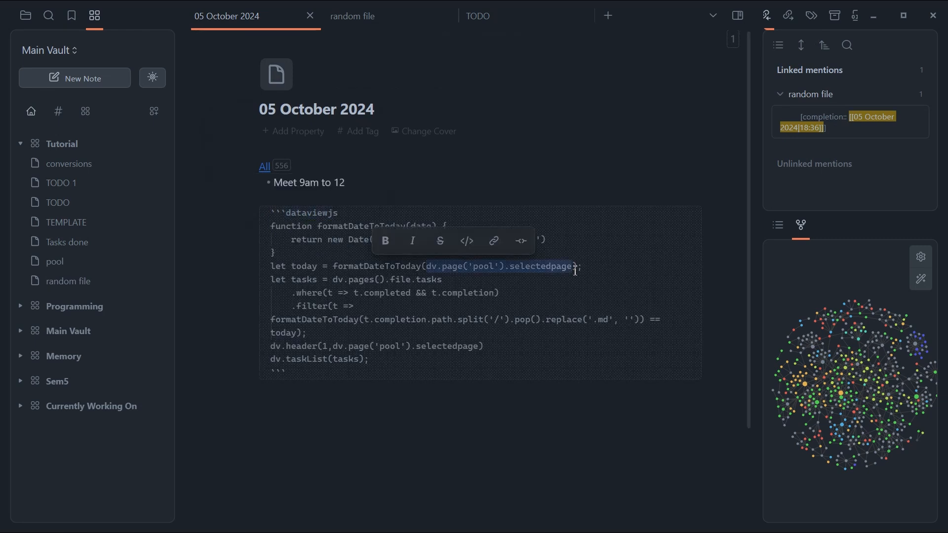
type("\"\"")
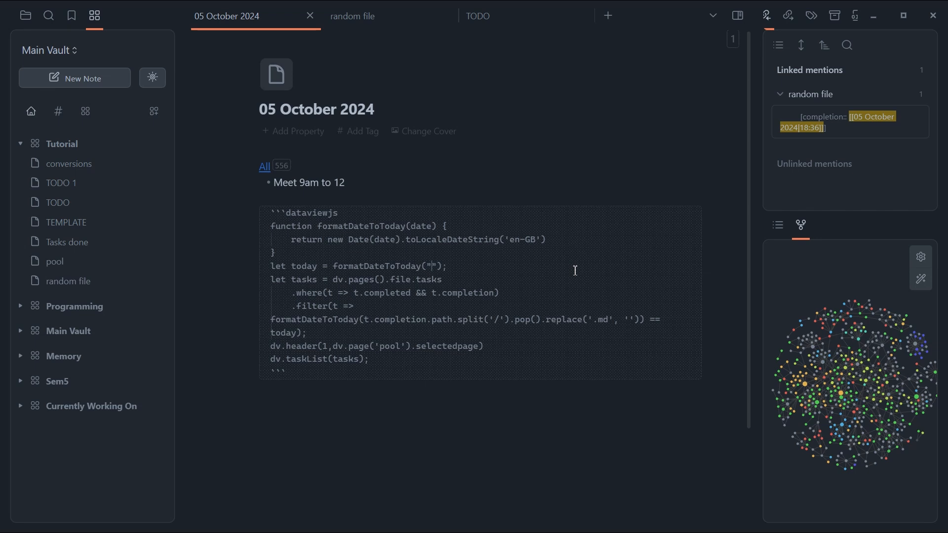
type("05 ")
type("Oc")
type("to")
type("ber 202")
type("5")
- Delete the dv.header line from the dataviewjs block and leave the block to render its task list
left_click_drag(338, 347, 489, 348)
left_click(489, 348)
key("shift+Home")
key("BackSpace")
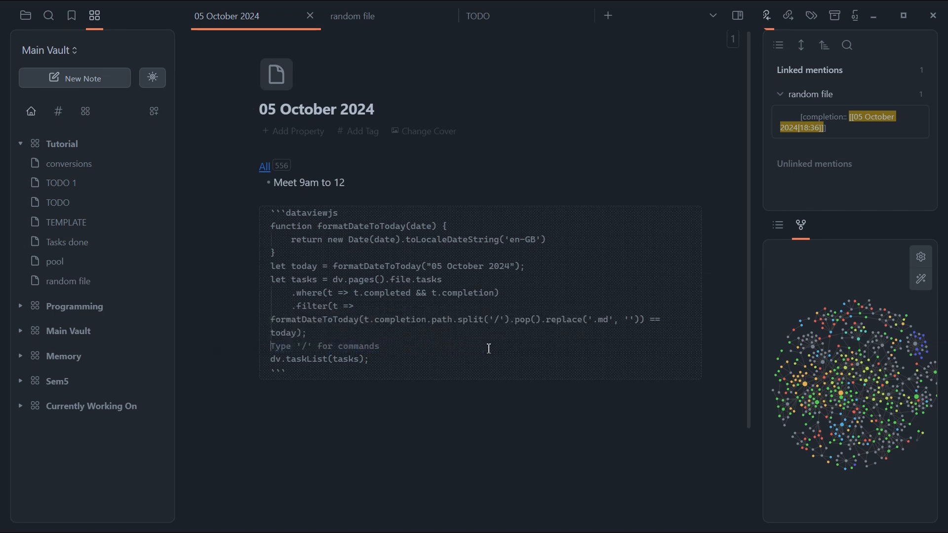
key("Down")
key("Down")
key("Down")
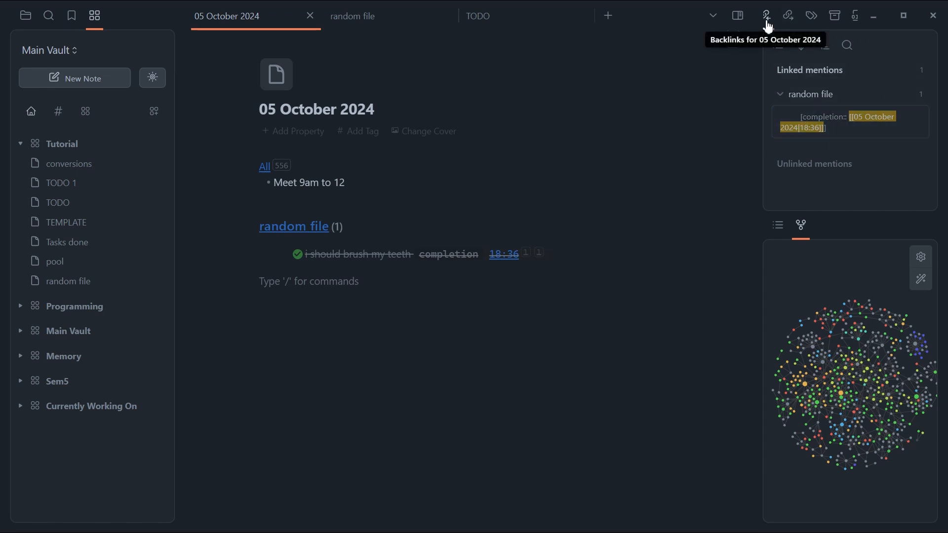
- Highlight the date string and filter condition in the daily note's code, and compare them with the completion link in random file
left_click(492, 292)
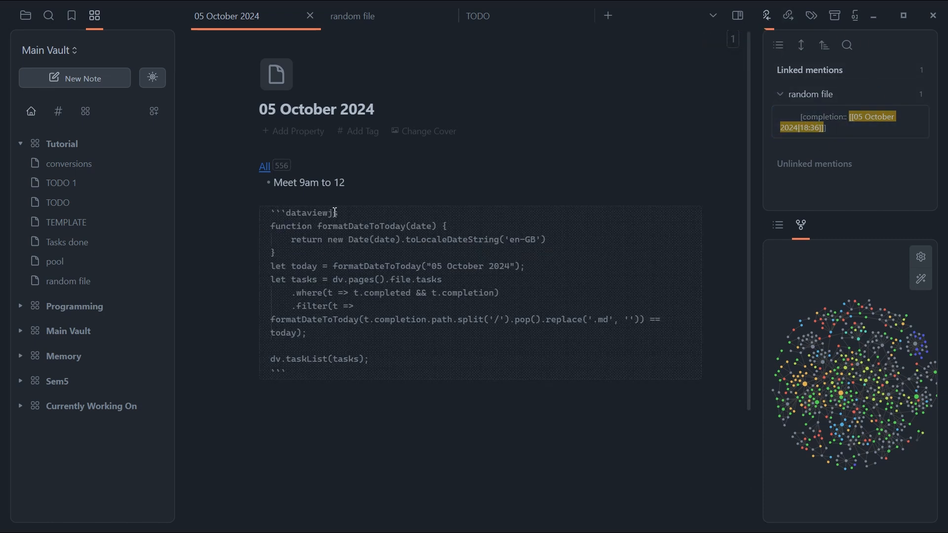
left_click(335, 401)
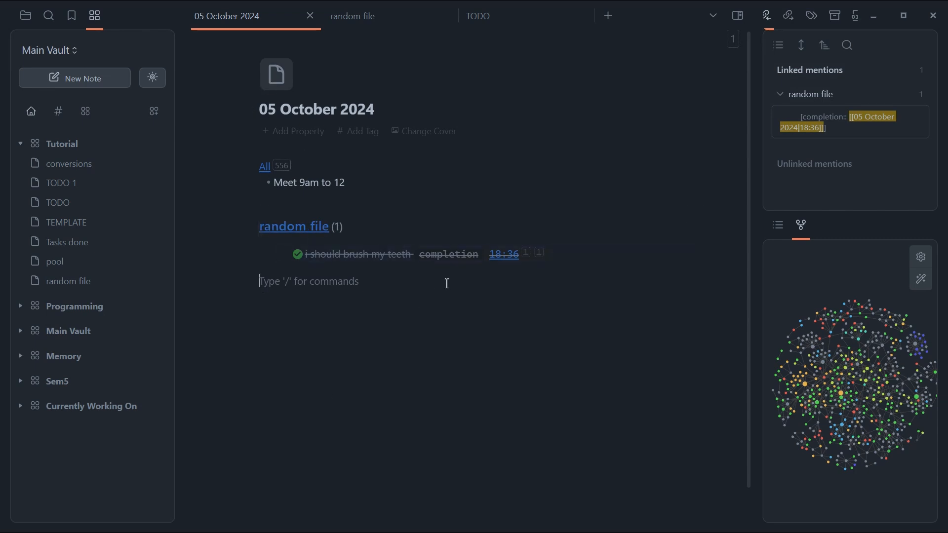
key("Up")
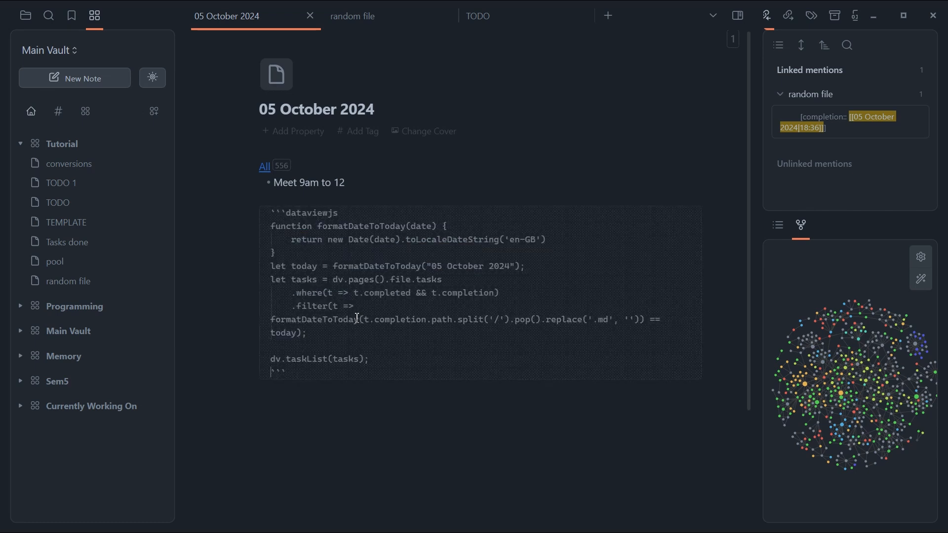
left_click_drag(518, 268, 430, 267)
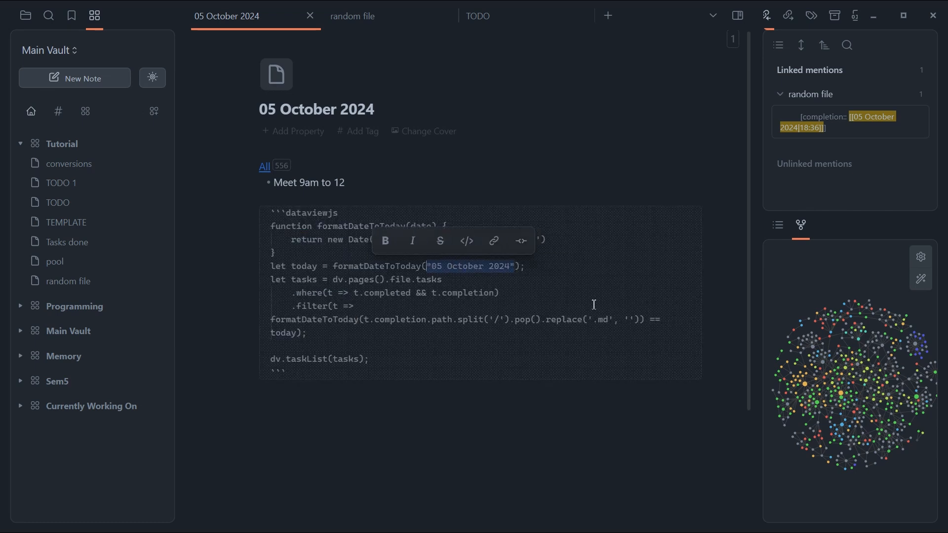
left_click_drag(650, 319, 296, 327)
left_click(333, 331)
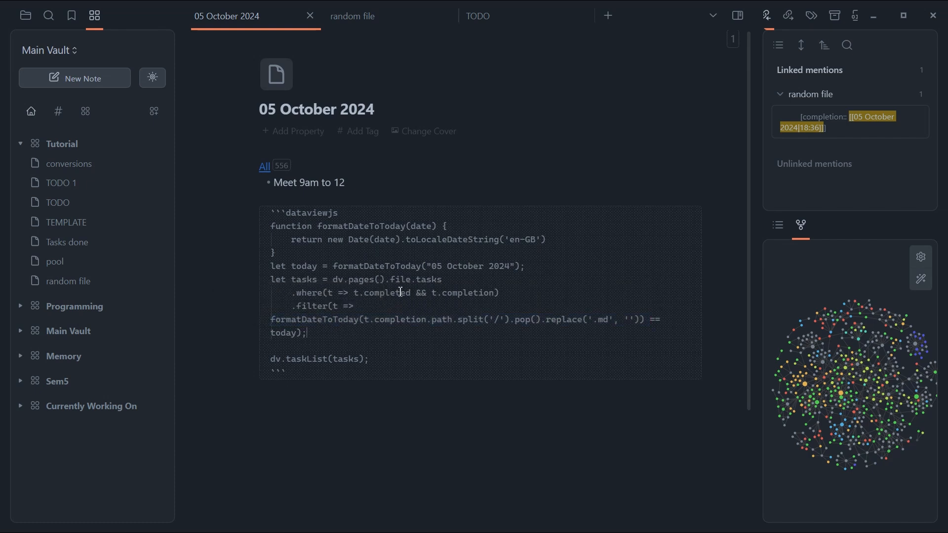
left_click_drag(434, 267, 512, 268)
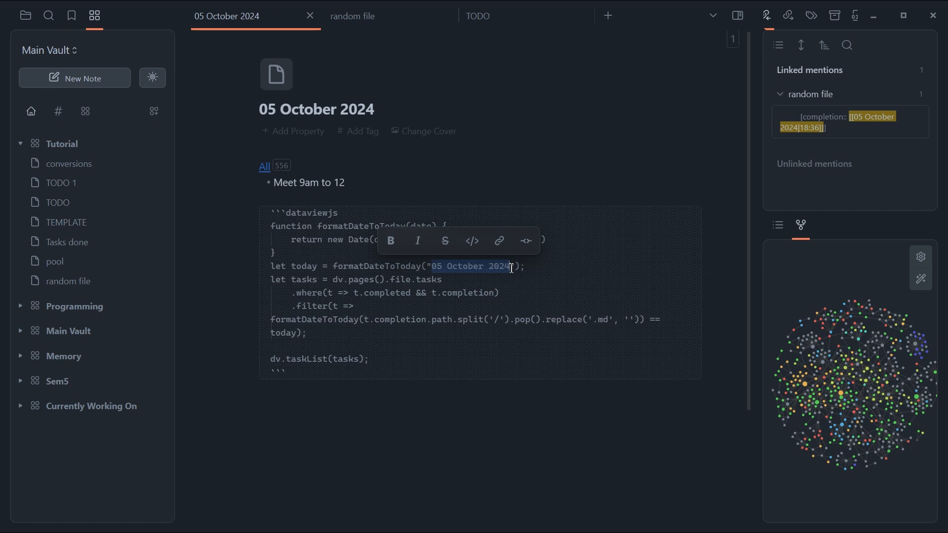
left_click(76, 288)
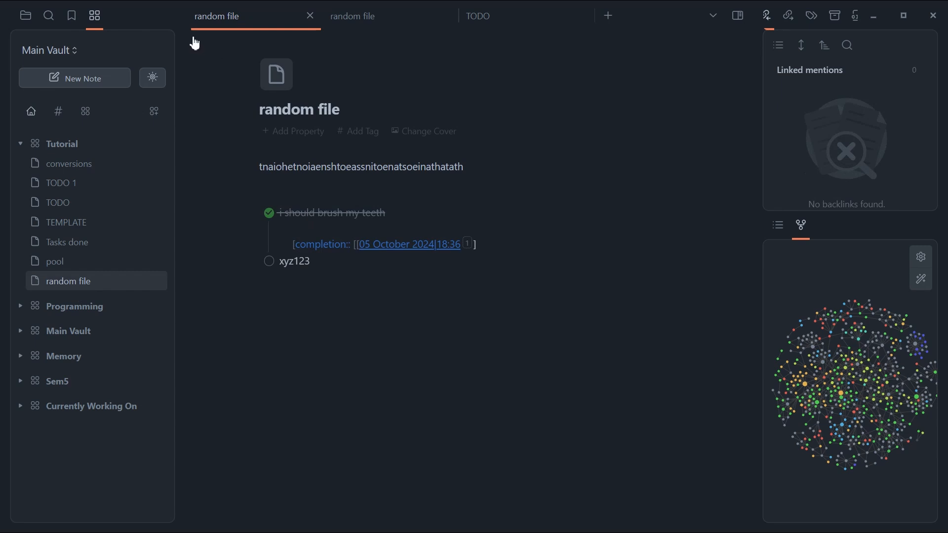
left_click(203, 50)
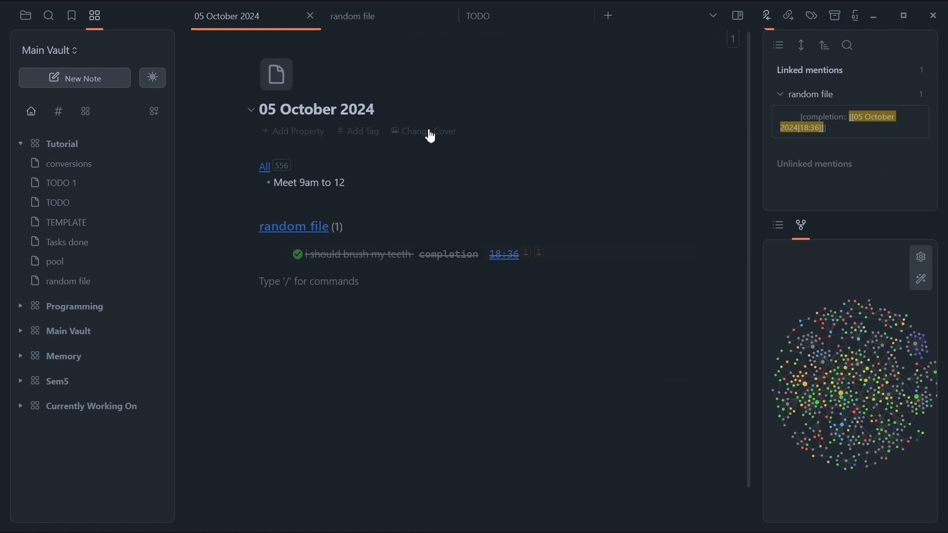
- In the TODO note, change the code block under "not completed" from a dataview block to dataviewjs
left_click(478, 20)
scroll(359, 400, "down", 5)
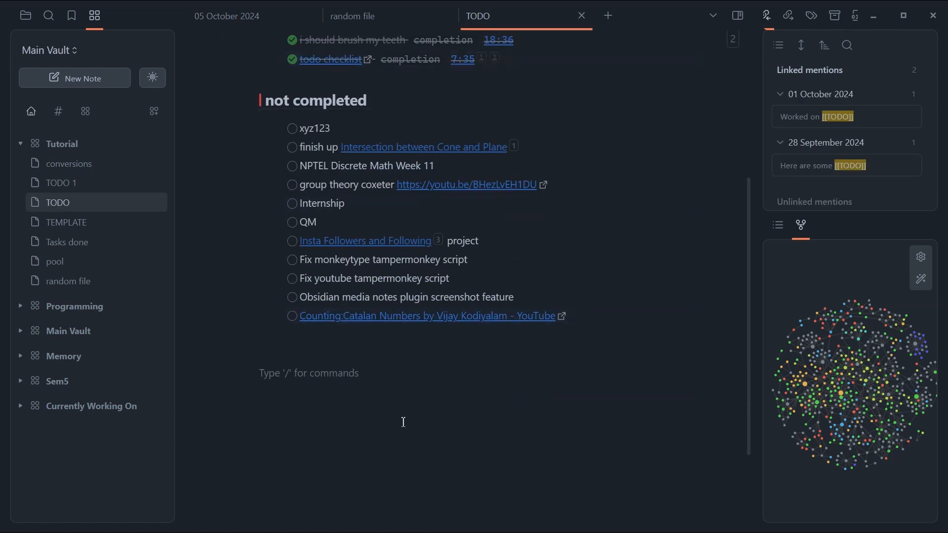
key("Up")
key("Up")
key("Up")
key("Up")
key("Up")
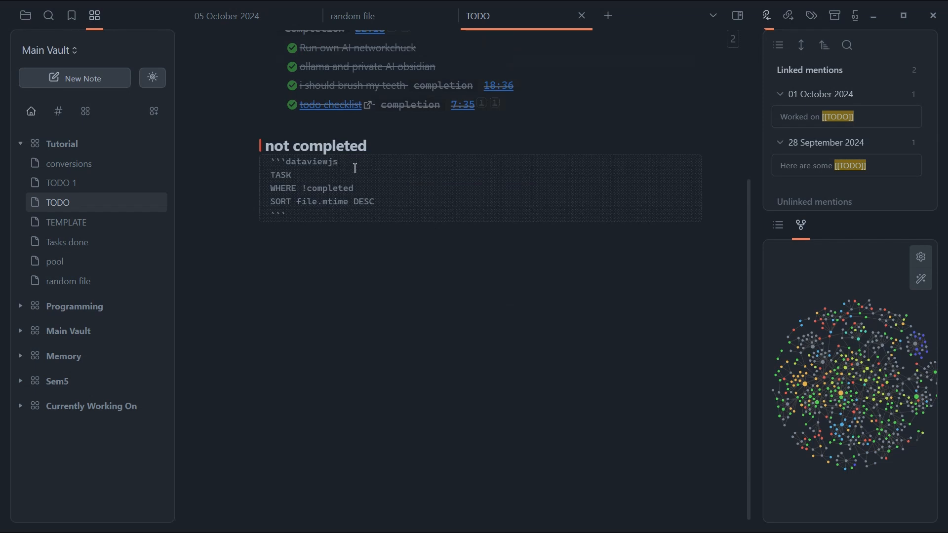
- Replace the TASK, WHERE and SORT lines under "not completed" with "let tasks = dv.pages().file.tasks"
left_click_drag(381, 202, 270, 177)
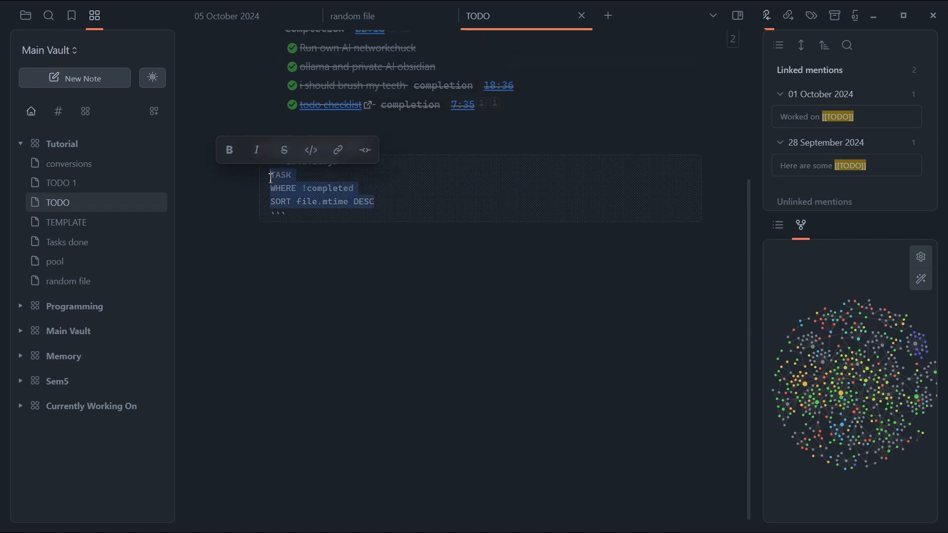
scroll(342, 272, "up", 1)
left_click(343, 272)
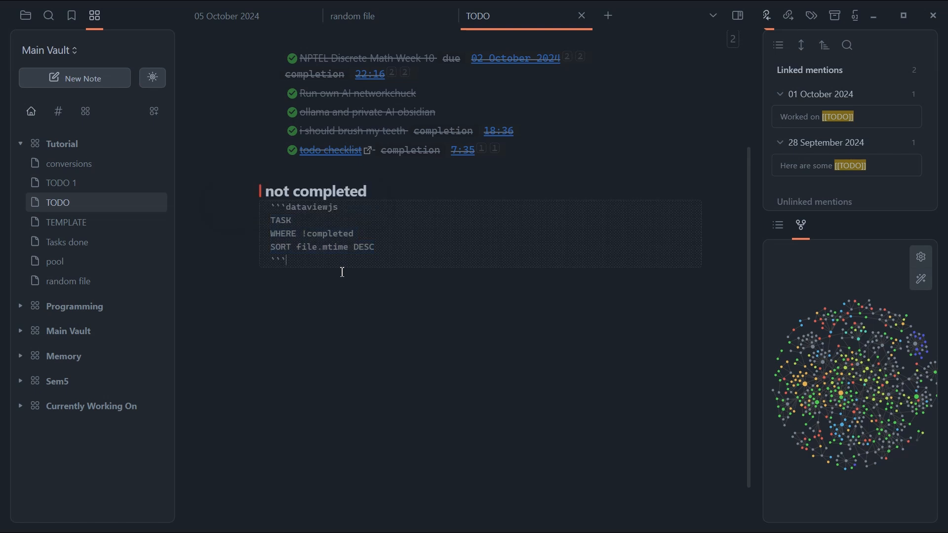
key("Up")
left_click_drag(381, 247, 264, 221)
type("let tasks = dv.")
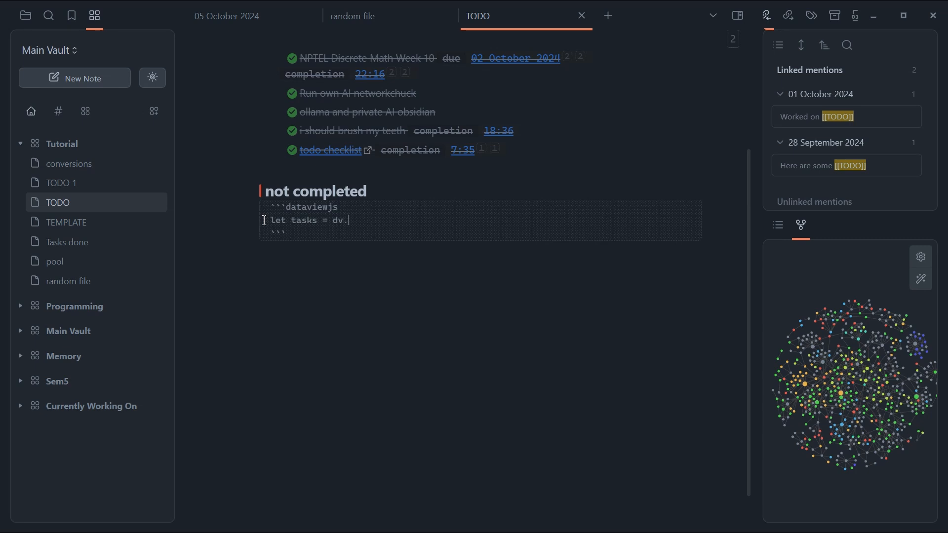
type("pages()file")
key("BackSpace")
key("BackSpace")
key("BackSpace")
key("BackSpace")
type("file.tasks")
- Add the line "dv.taskList(tasks)" to the "not completed" code block and render the list
key("Return")
type("dv.tas")
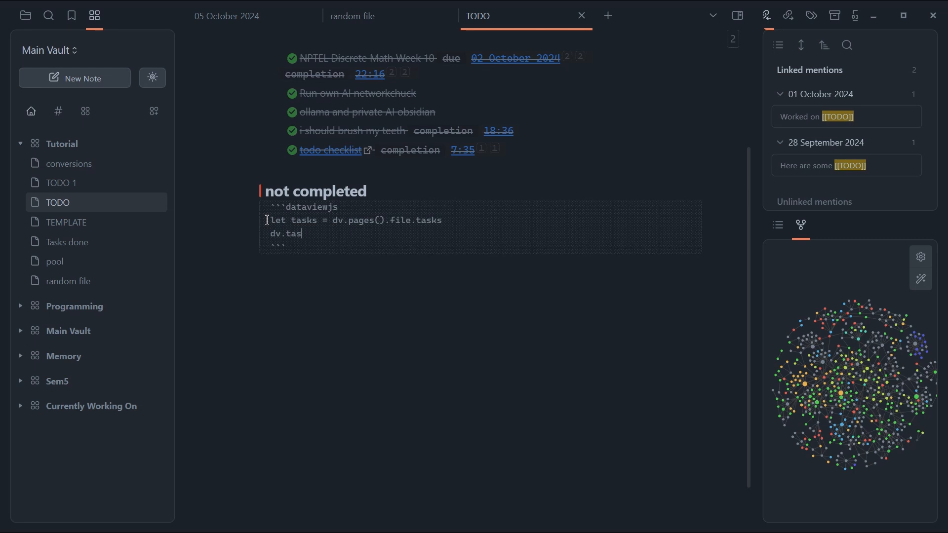
type("kList(tasks")
key("Return")
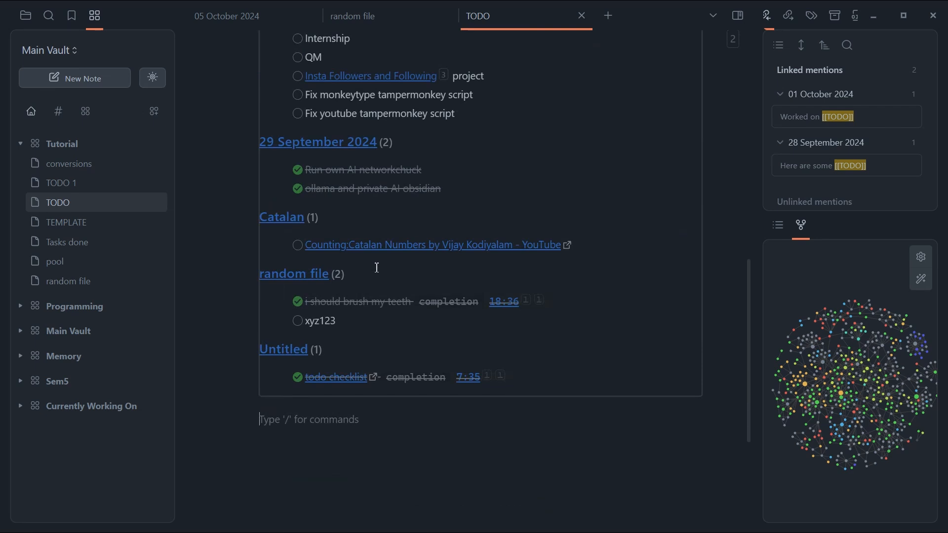
- Add the line ".where(t => !t.completed)" below "let tasks = dv.pages().file.tasks" in the "not completed" code block and render the list
key("Up")
key("Up")
key("Up")
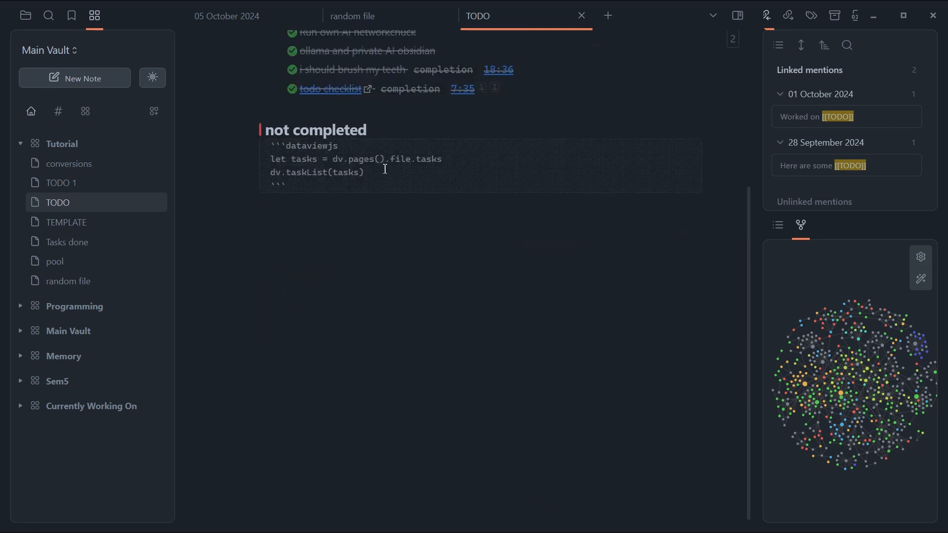
key("Return")
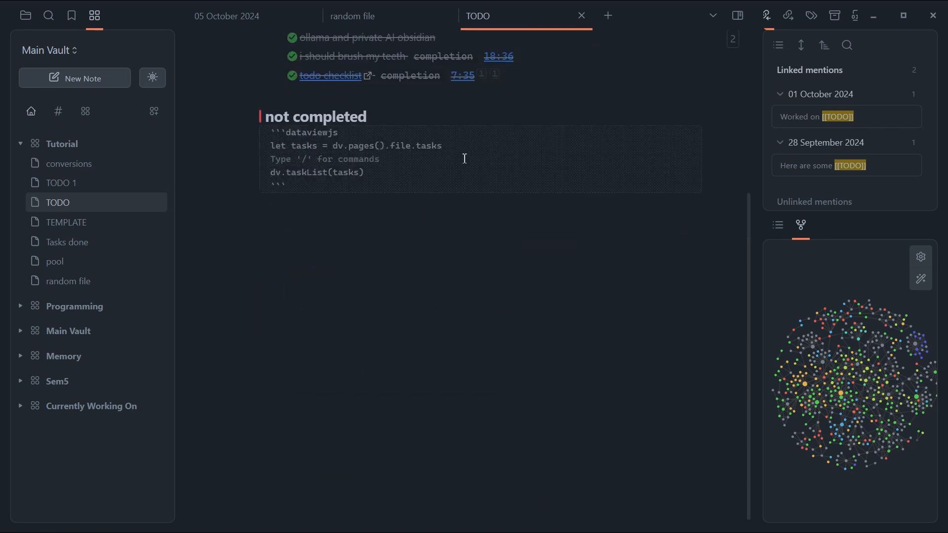
key("Tab")
type(".where(t => !t.completed")
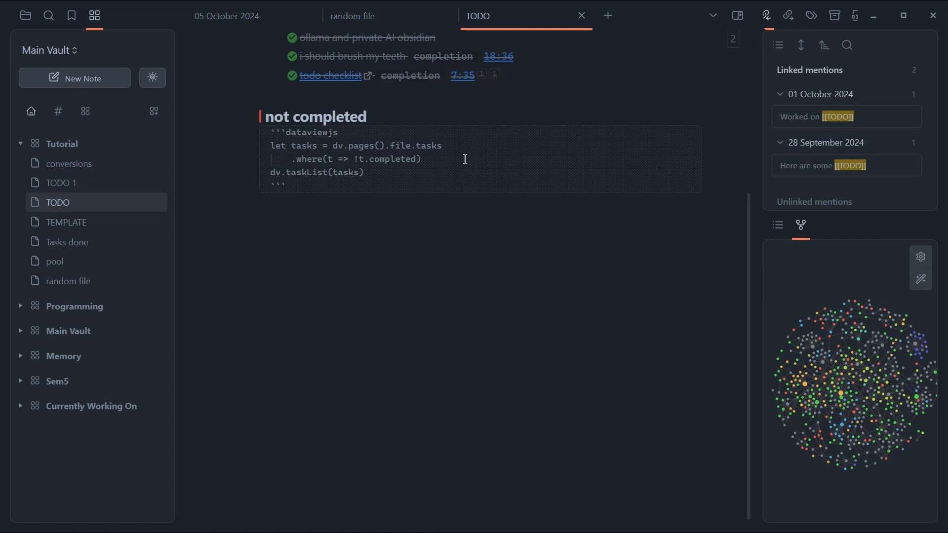
key("Return")
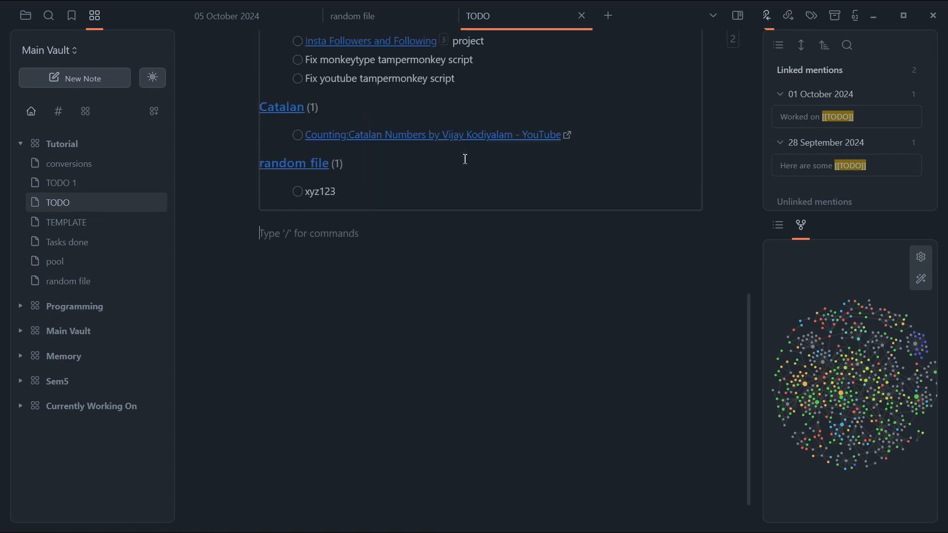
- Examine the rendered tasks under "completed" and "not completed", comparing how the two lists are grouped by note
scroll(465, 159, "up", 8)
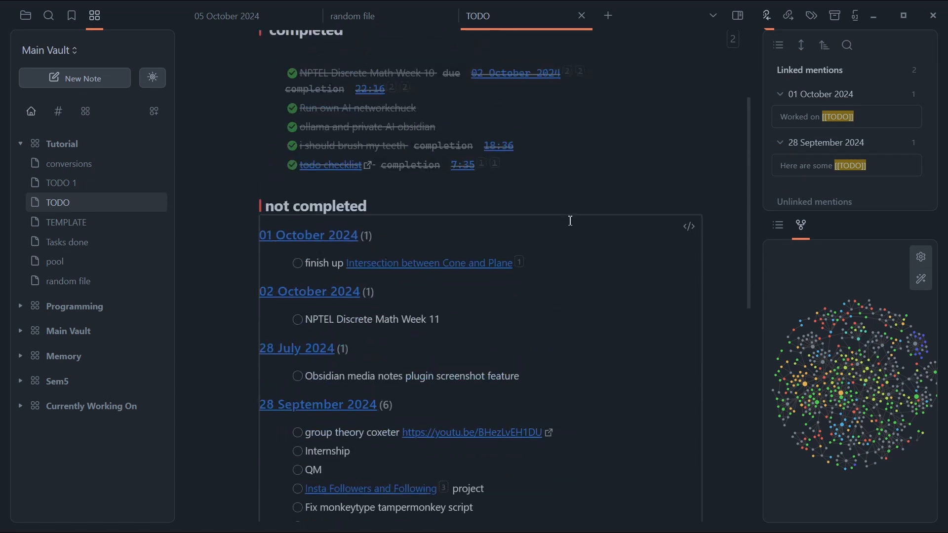
scroll(569, 222, "up", 3)
scroll(494, 261, "down", 3)
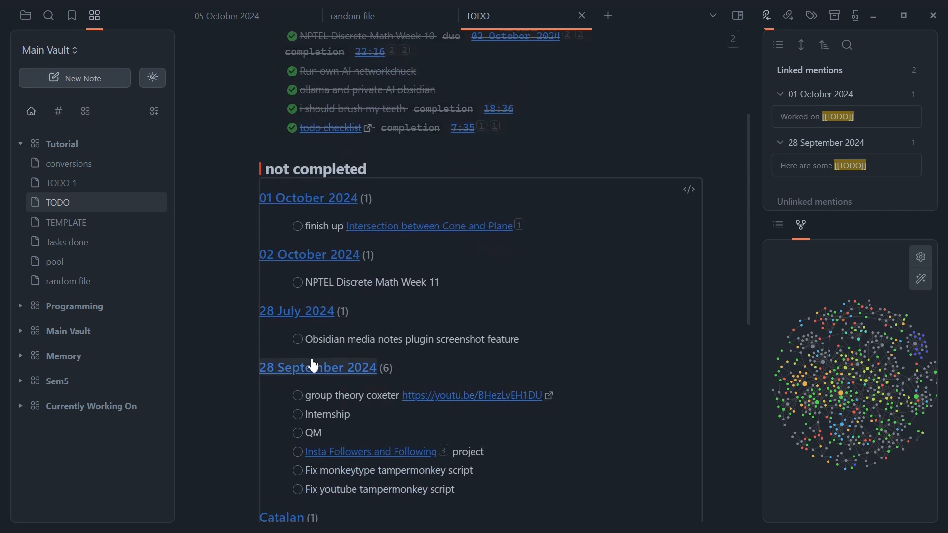
scroll(340, 170, "up", 2)
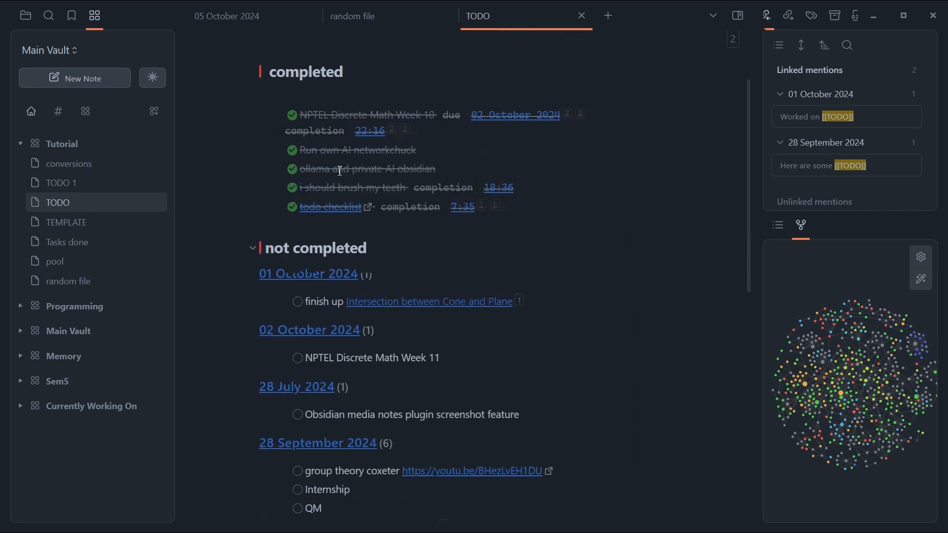
scroll(340, 170, "up", 1)
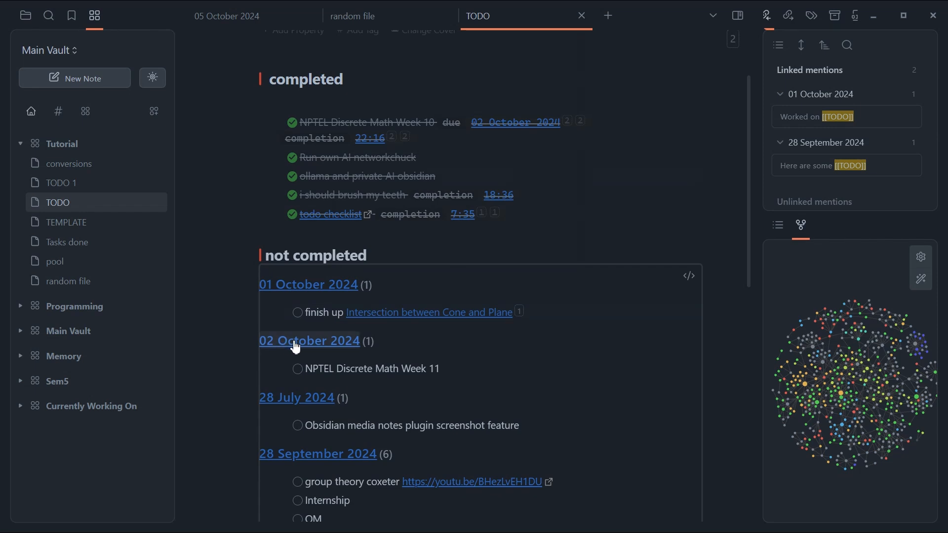
scroll(296, 348, "down", 2)
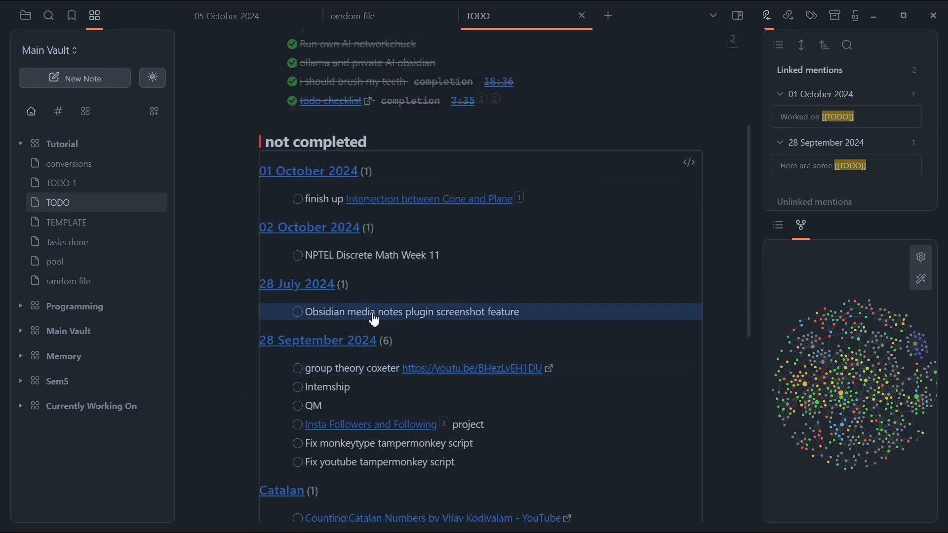
scroll(374, 320, "up", 3)
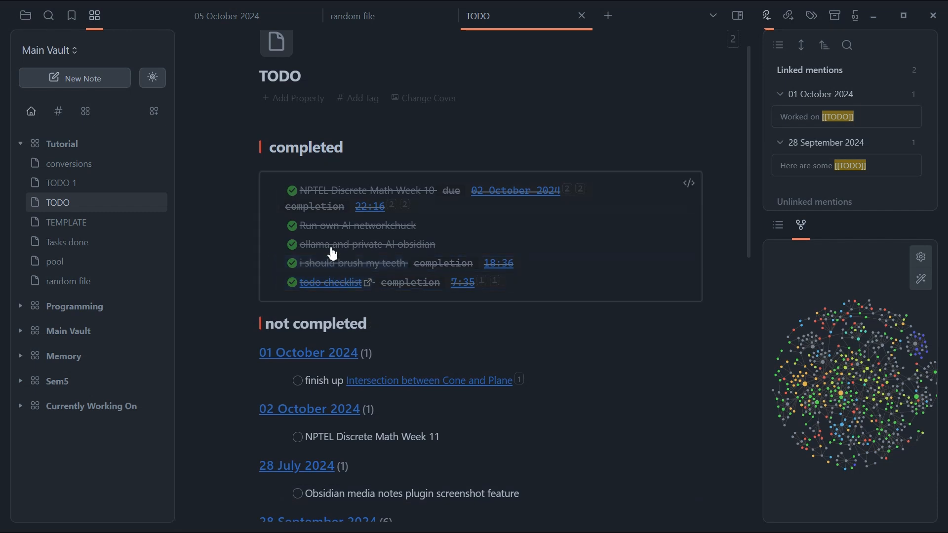
scroll(336, 254, "down", 3)
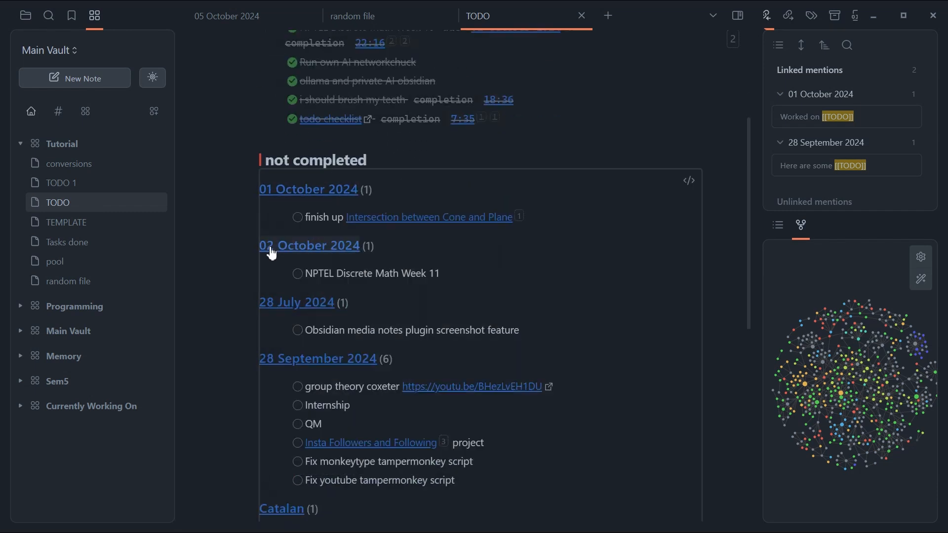
scroll(242, 318, "down", 2)
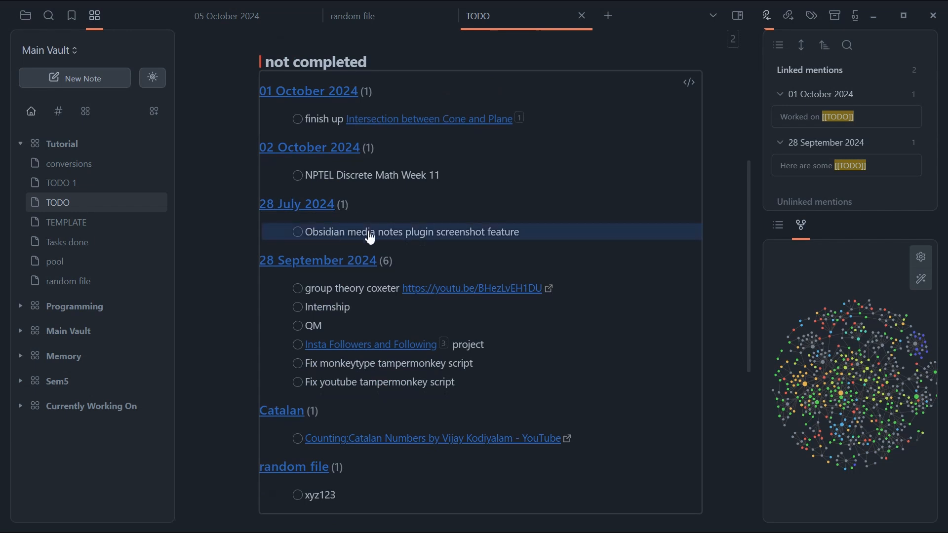
scroll(373, 328, "down", 2)
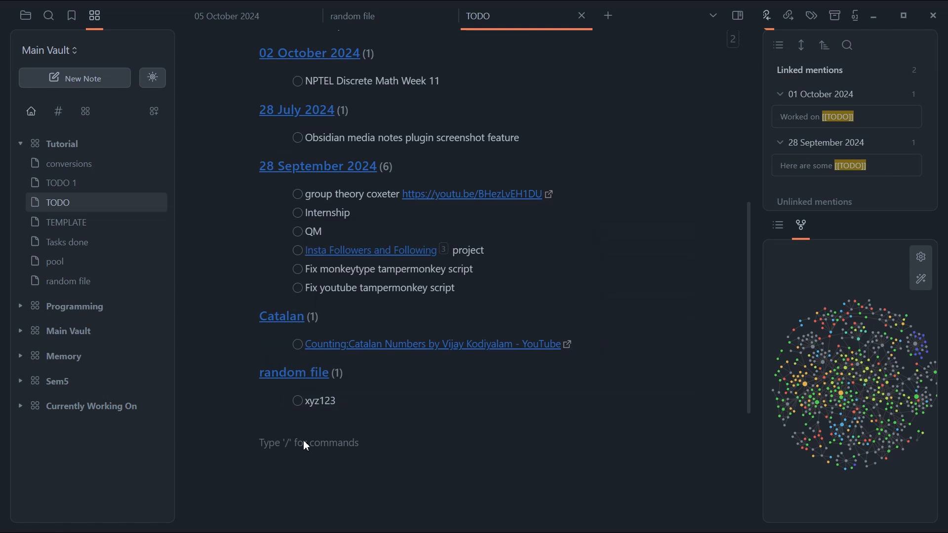
- Add a second-level heading "today" between the "not completed" heading and its dataviewjs code block
key("Up")
key("Up")
scroll(351, 252, "up", 2)
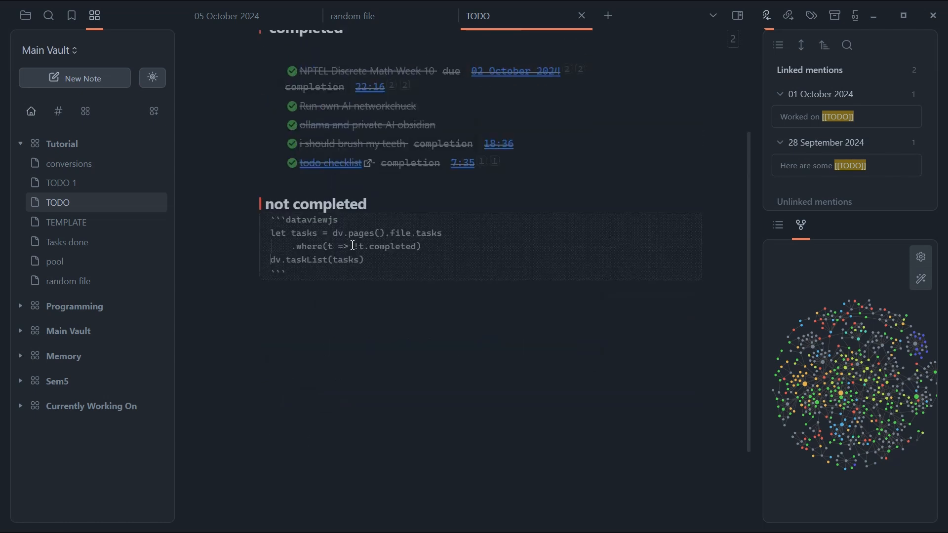
left_click_drag(314, 284, 259, 224)
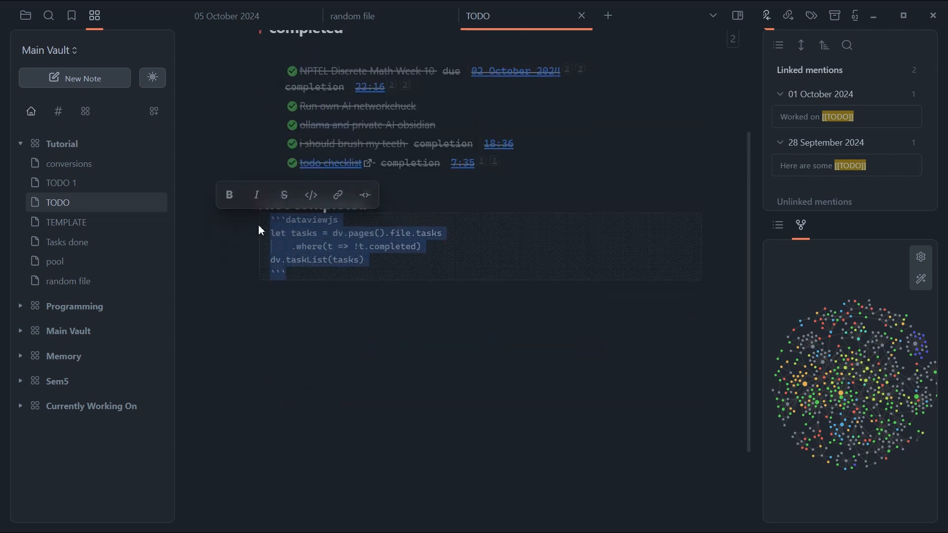
left_click(415, 207)
key("Return")
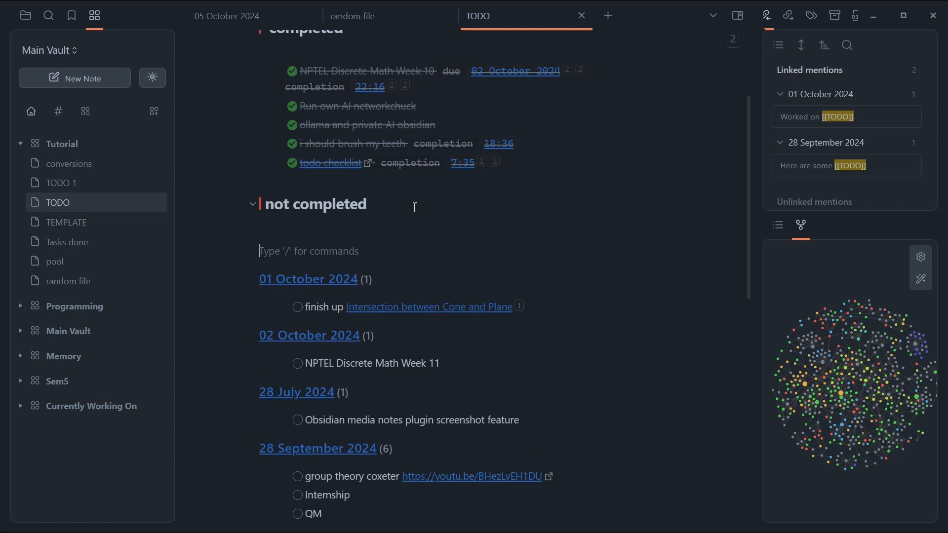
type("##")
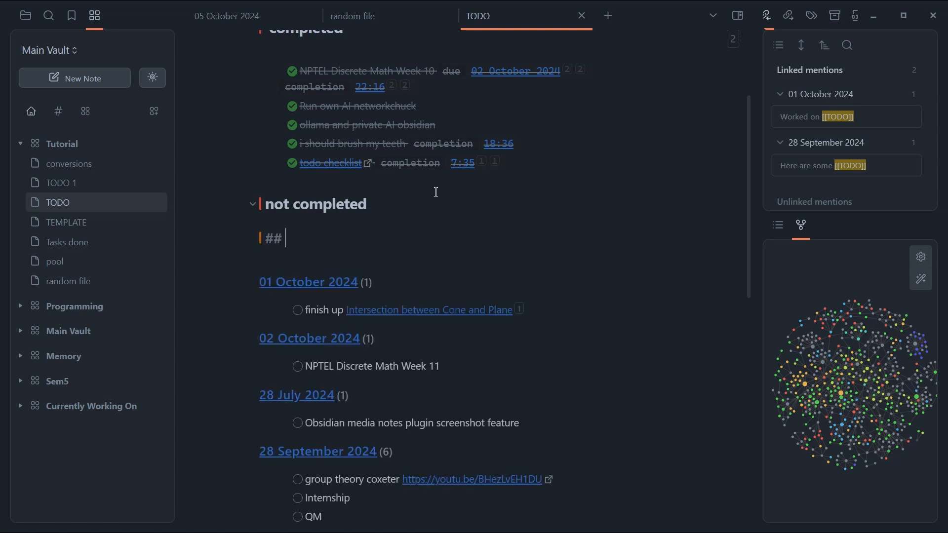
type(" today")
- Add a second-level heading "more" at the end of the TODO note, below the task list
scroll(430, 202, "down", 4)
key("ctrl+a")
key("Right")
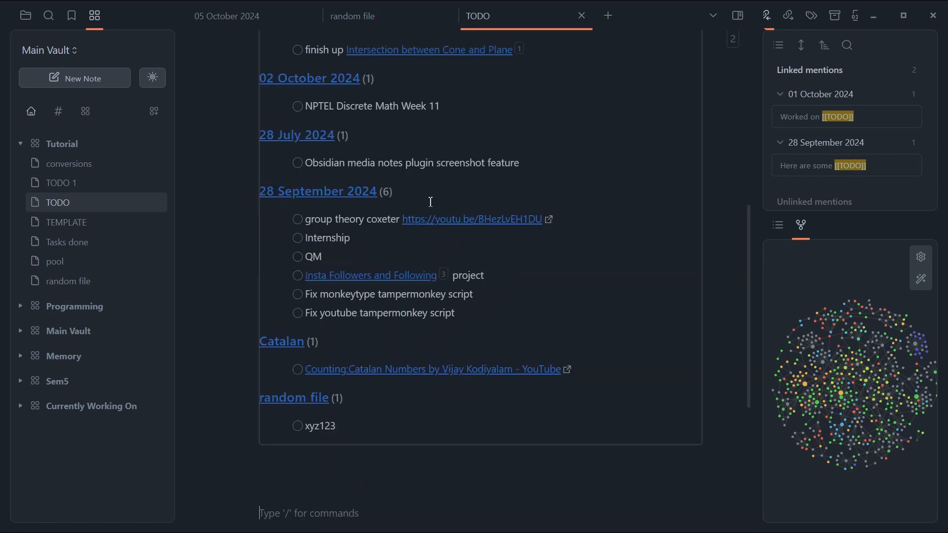
type("## more")
key("Up")
key("Up")
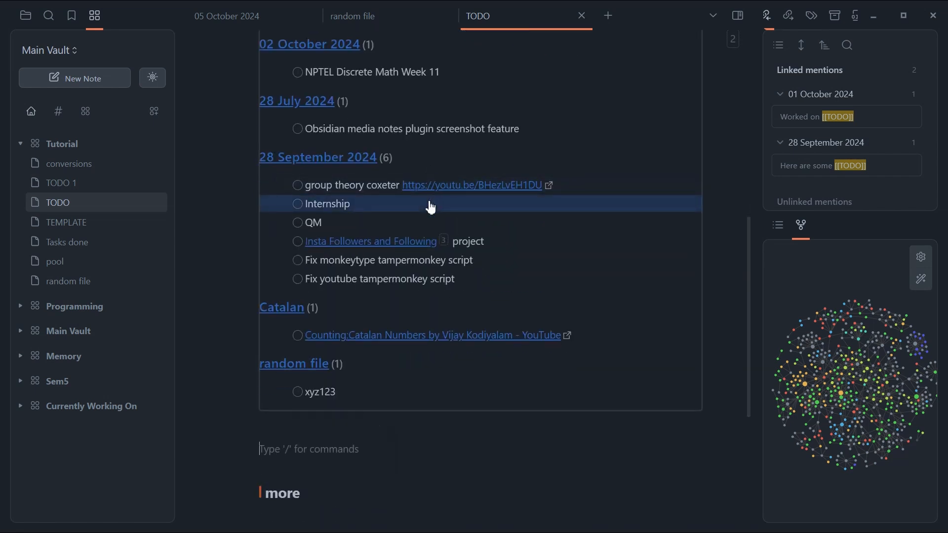
key("Up")
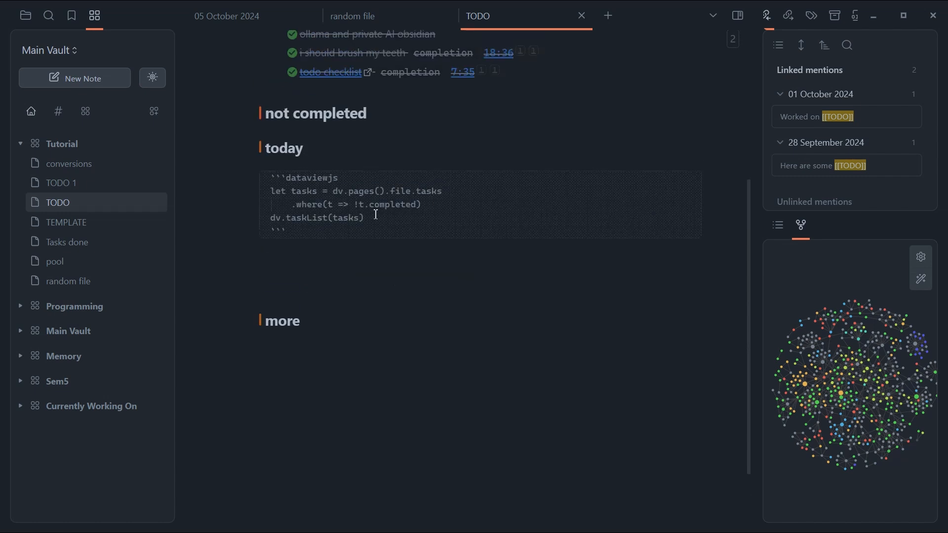
key("Return")
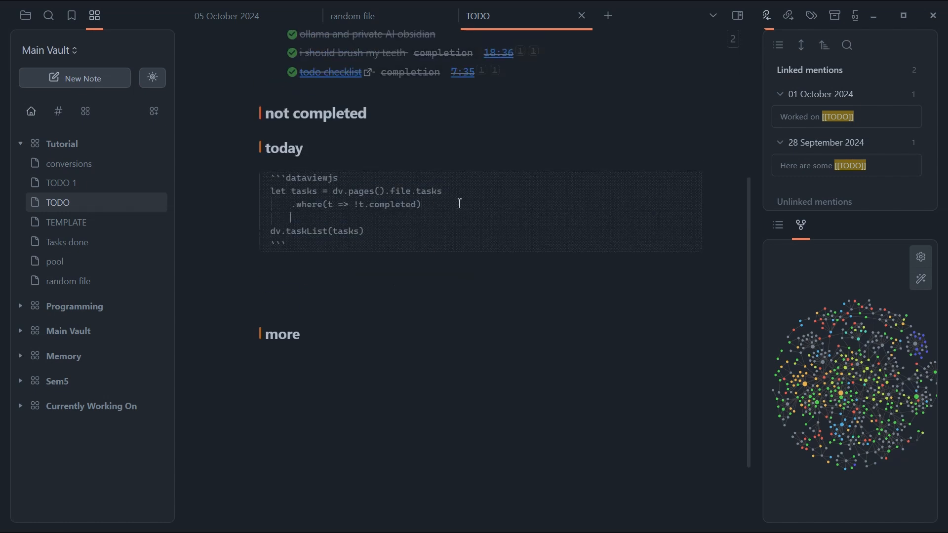
key("BackSpace")
key("Tab")
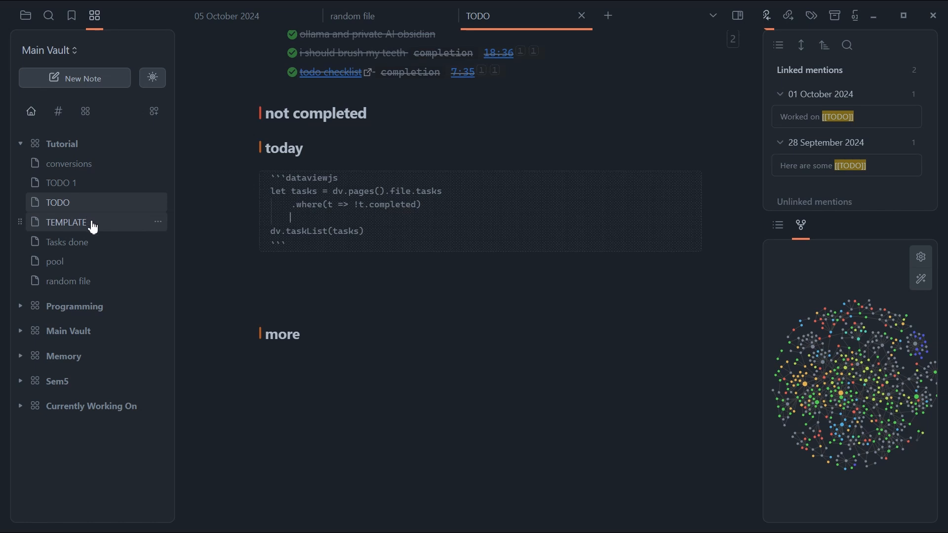
- In the TODO 1 note, select and copy everything from the "today" heading through the end of the "more" code block
left_click(78, 190)
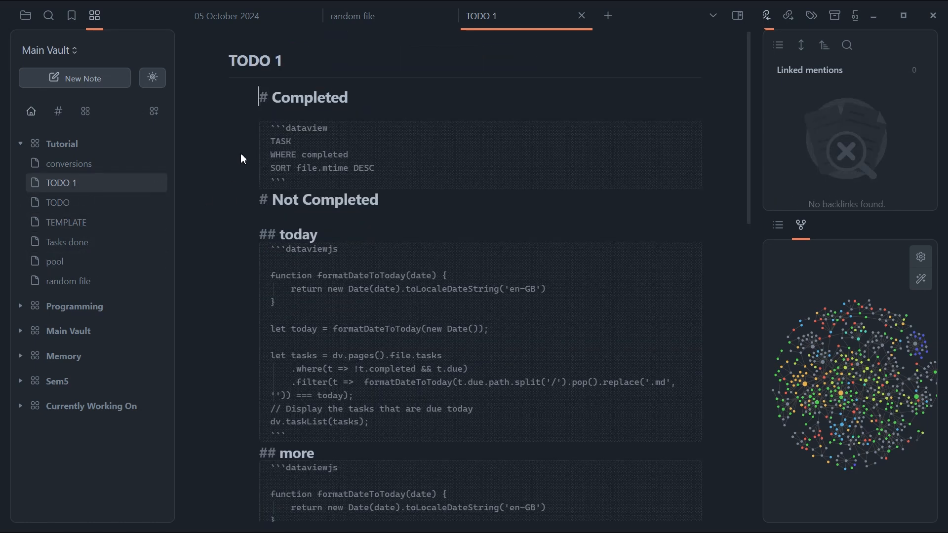
left_click_drag(266, 222, 351, 330)
left_click(352, 330)
scroll(353, 331, "down", 8)
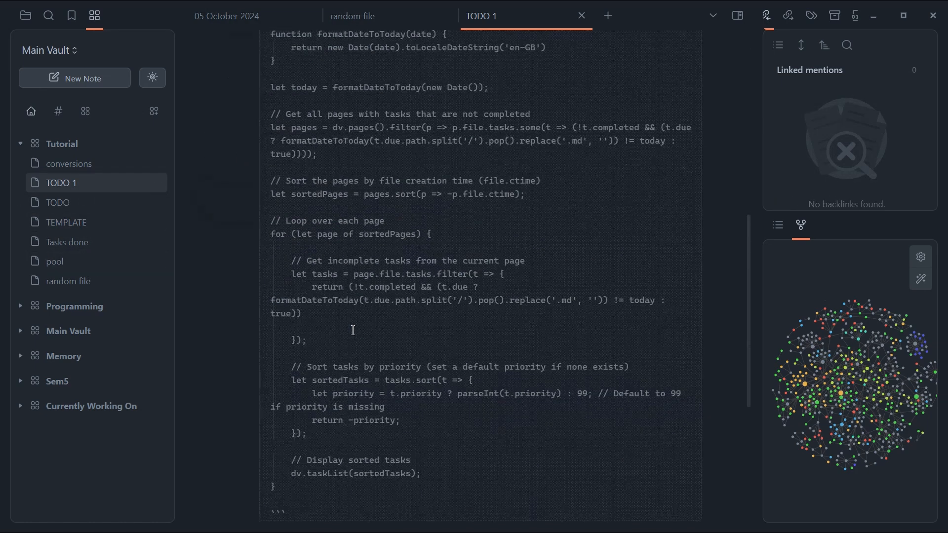
scroll(427, 487, "down", 5)
key("ctrl+a")
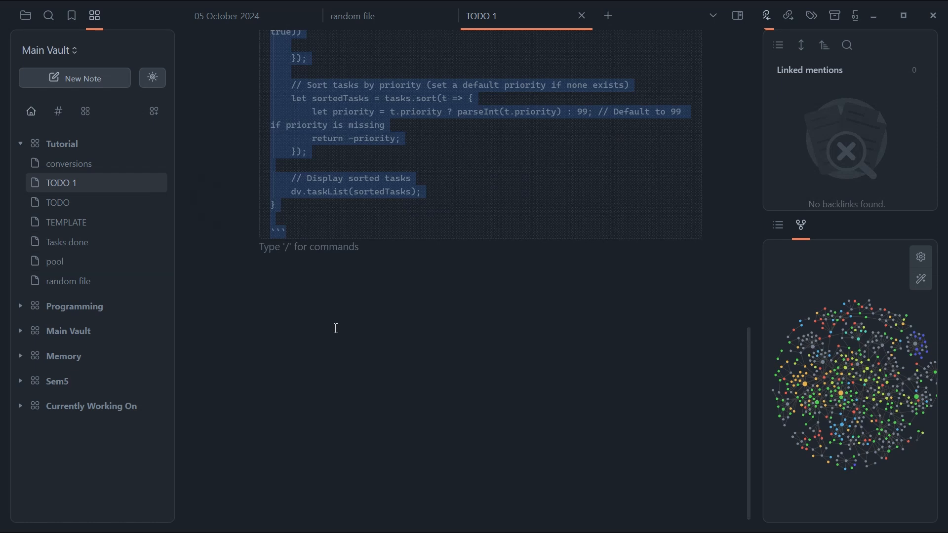
- In the TODO note, replace everything from the "today" heading through the "more" heading with the sections copied from TODO 1
mouse_move(94, 239)
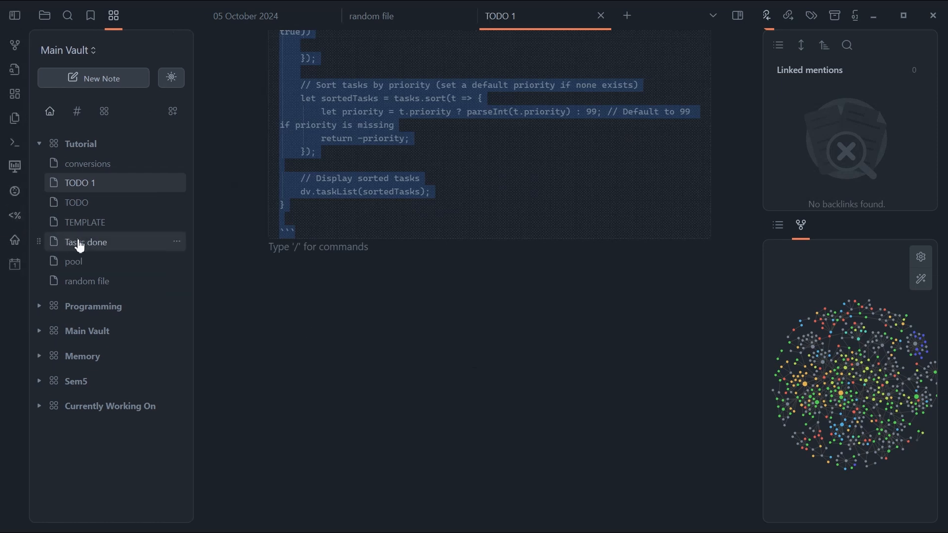
left_click(96, 208)
left_click_drag(387, 434, 258, 226)
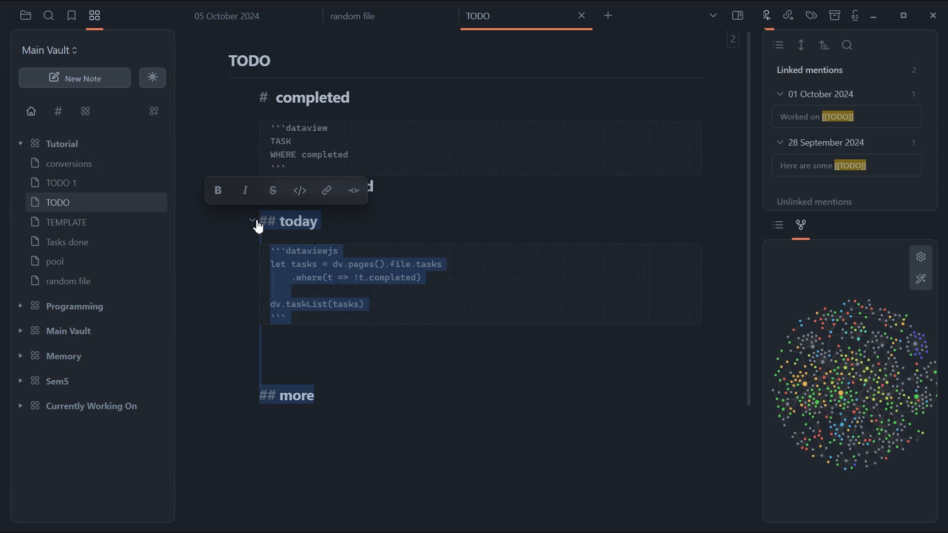
key("ctrl+v")
scroll(419, 282, "down", 3)
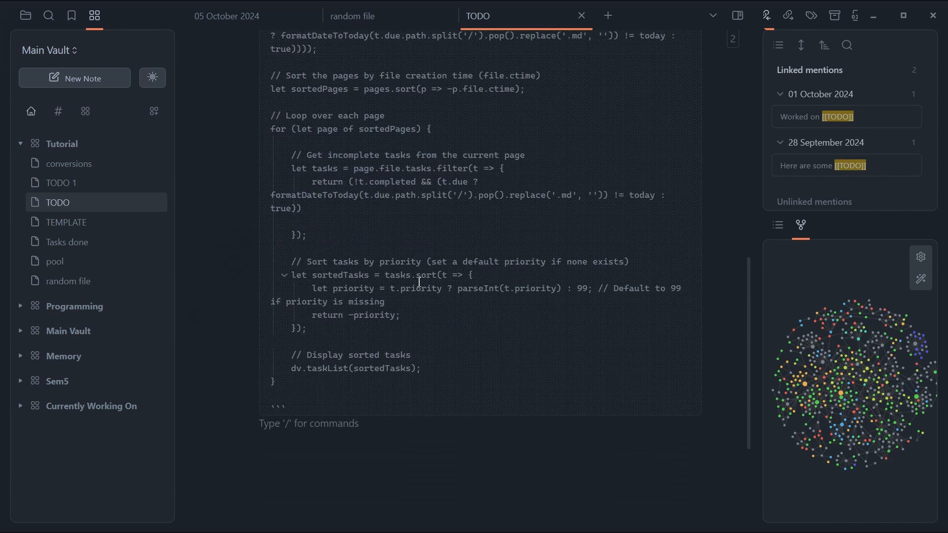
- Look over the pasted code in the TODO note, and switch the note from source mode to Live Preview
scroll(419, 282, "up", 10)
scroll(419, 282, "down", 4)
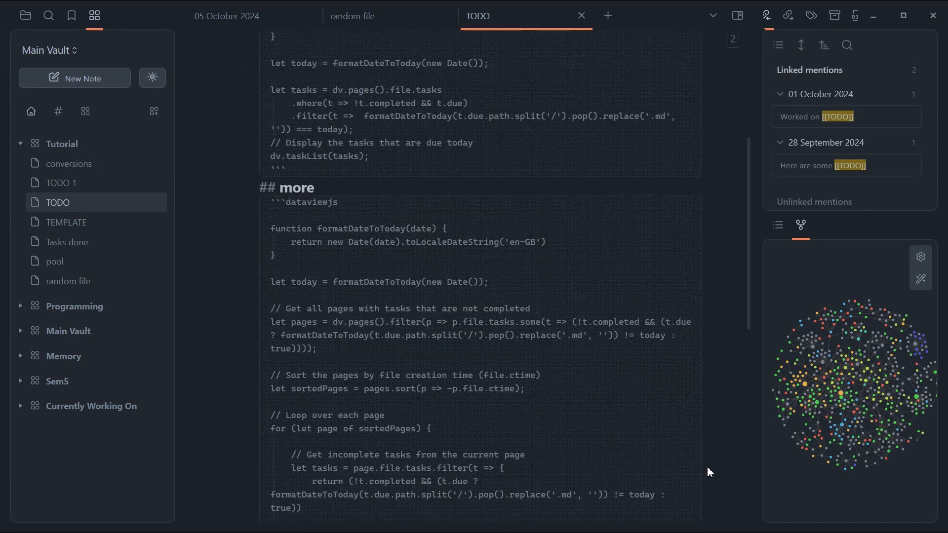
scroll(663, 483, "down", 2)
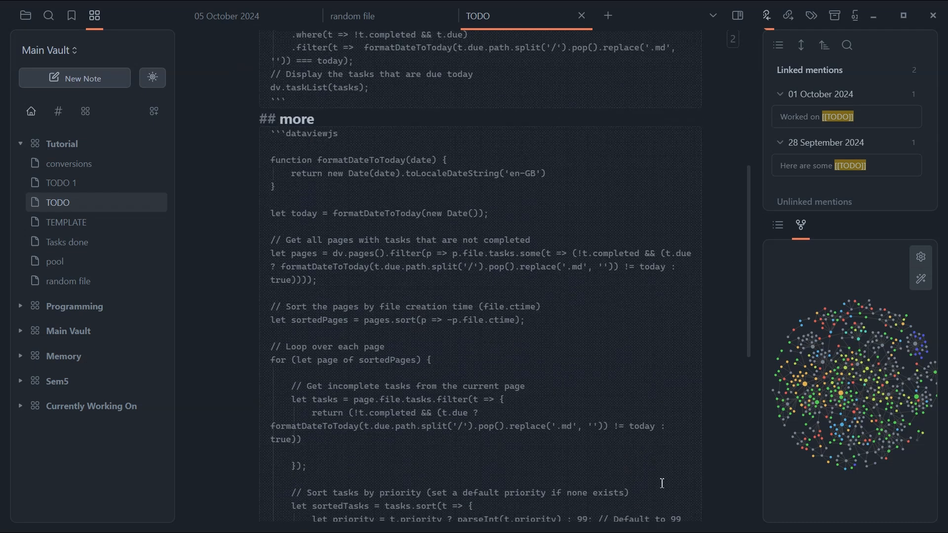
mouse_move(771, 530)
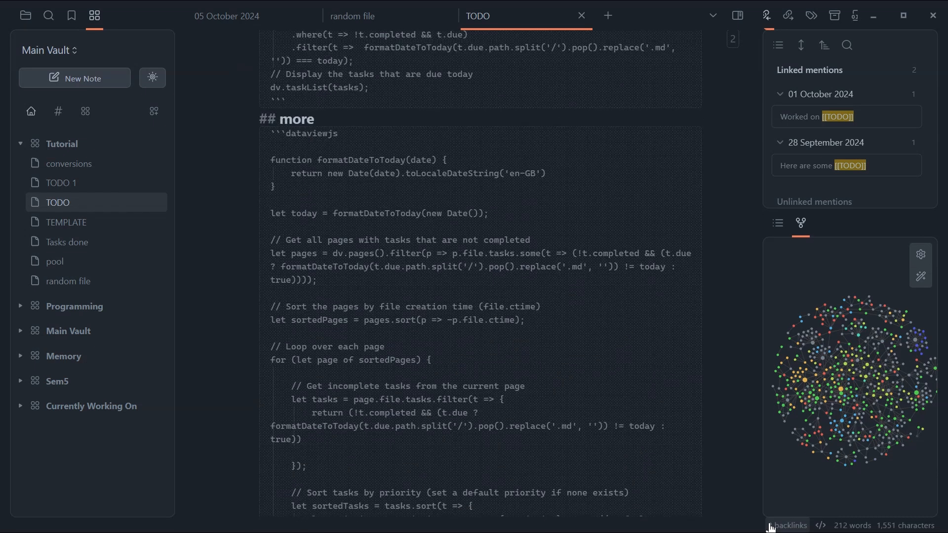
left_click(819, 529)
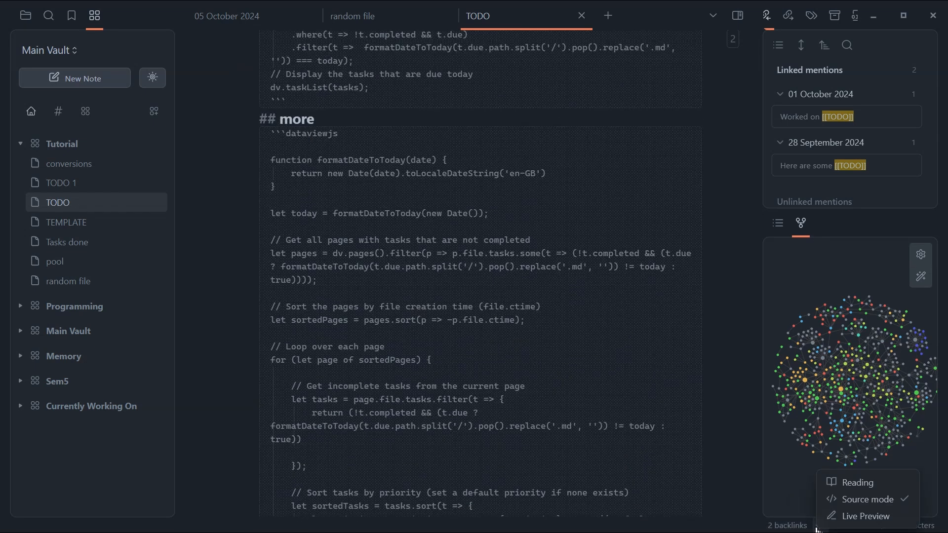
left_click(862, 516)
scroll(482, 270, "up", 3)
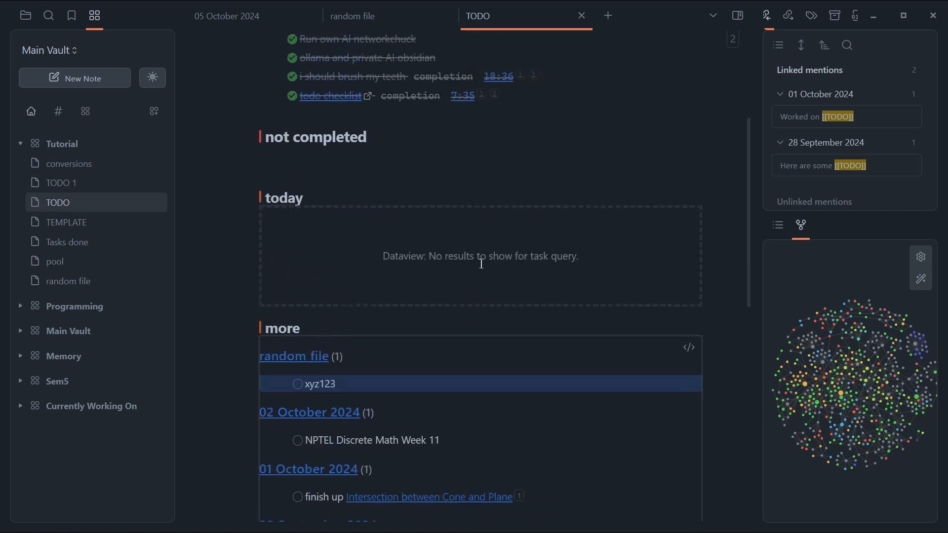
- In the random file note, append an empty inline "[due:: ]" field to the unfinished xyz123 task
left_click(382, 21)
scroll(378, 256, "down", 1)
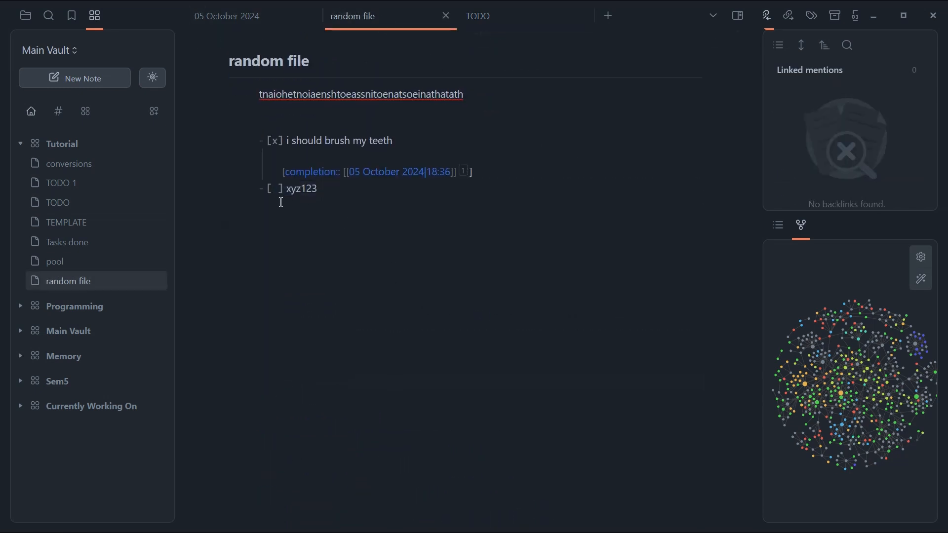
type("[[")
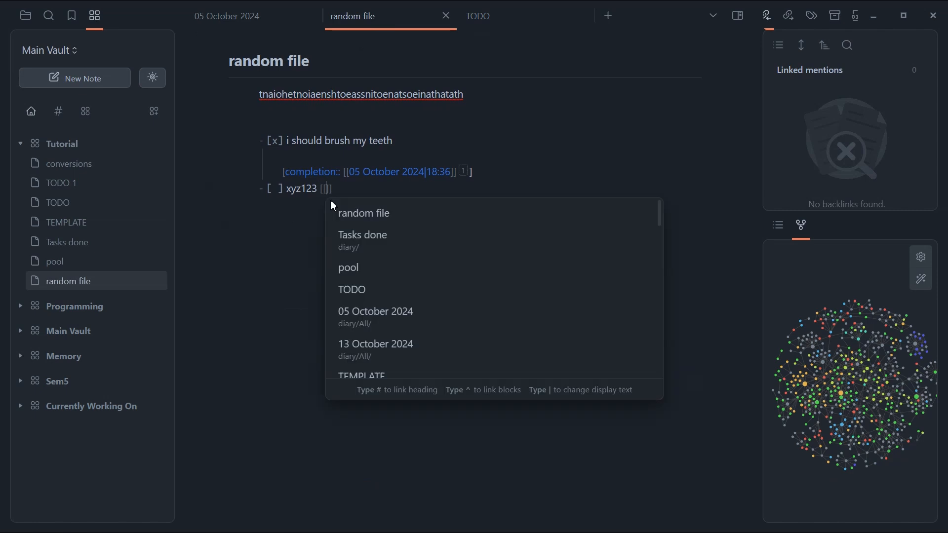
key("BackSpace")
type("due::")
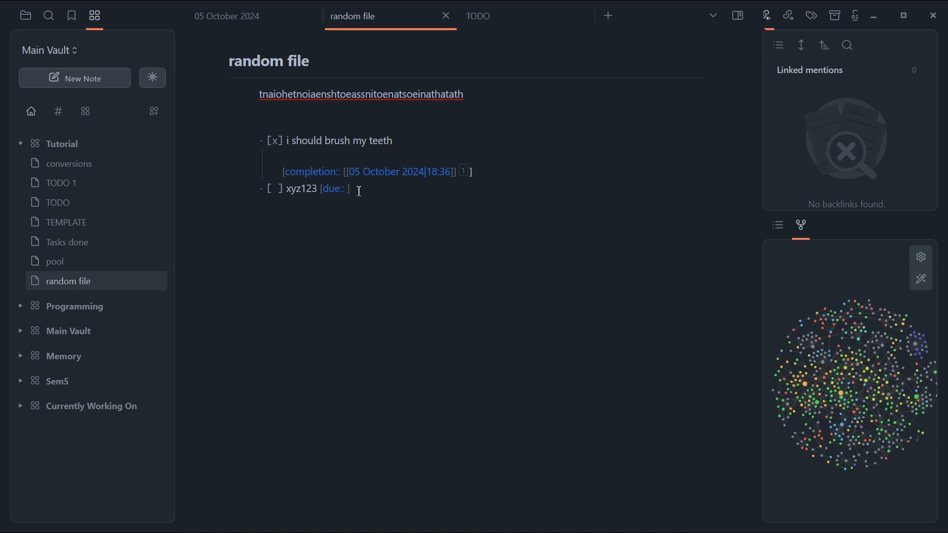
- Set the xyz123 task's due field to an internal link to the 05 October 2024 note
left_click_drag(360, 190, 285, 191)
left_click(383, 195)
type("[[")
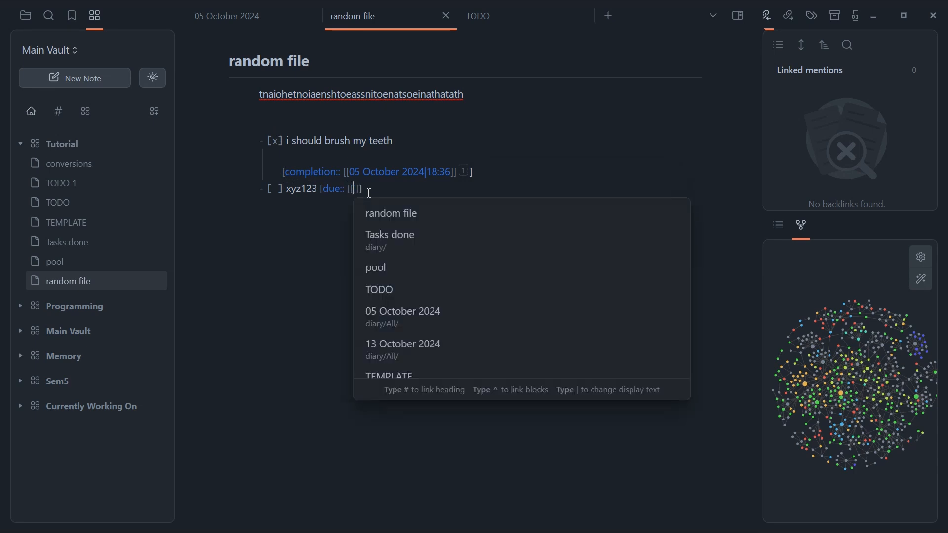
type("05 octa")
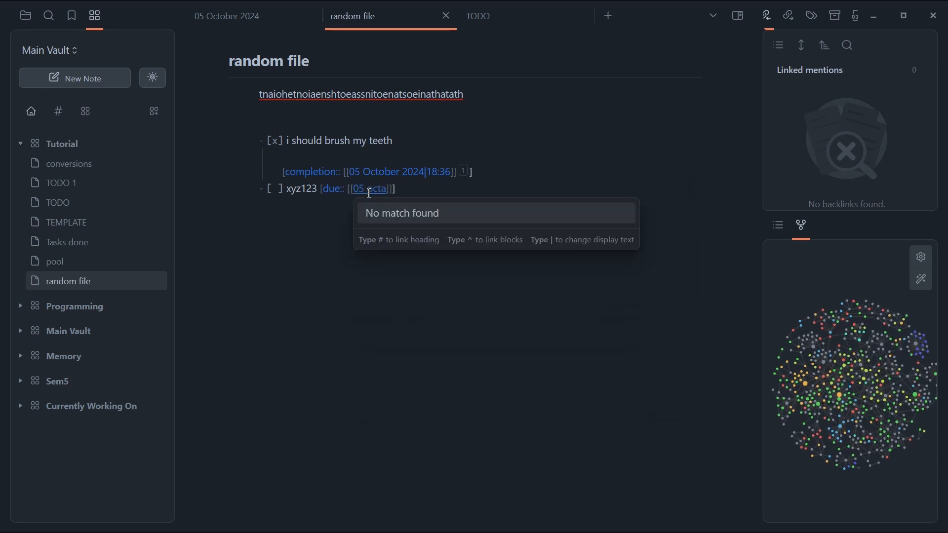
key("BackSpace")
key("BackSpace")
key("Return")
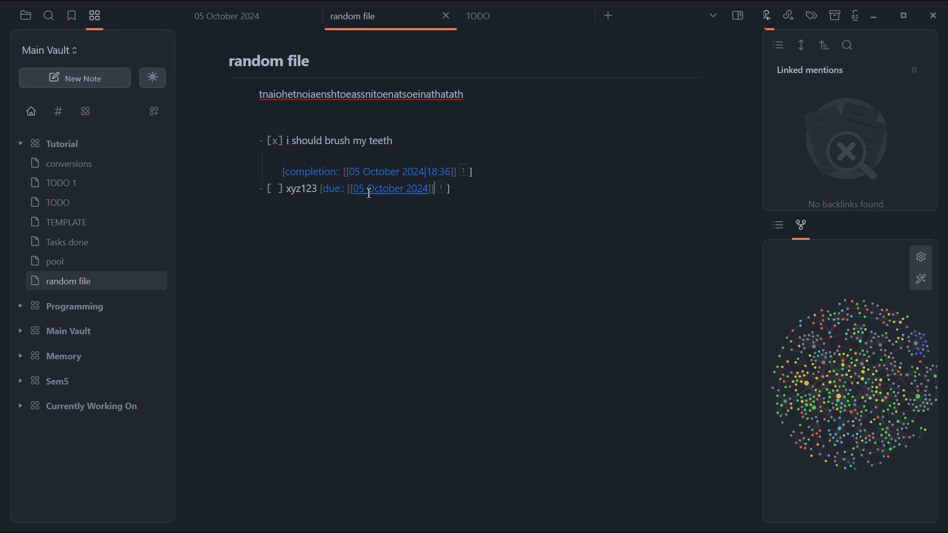
- Return to the TODO note and review which tasks are listed under the completed, today and more headings
left_click(496, 25)
scroll(500, 175, "up", 1)
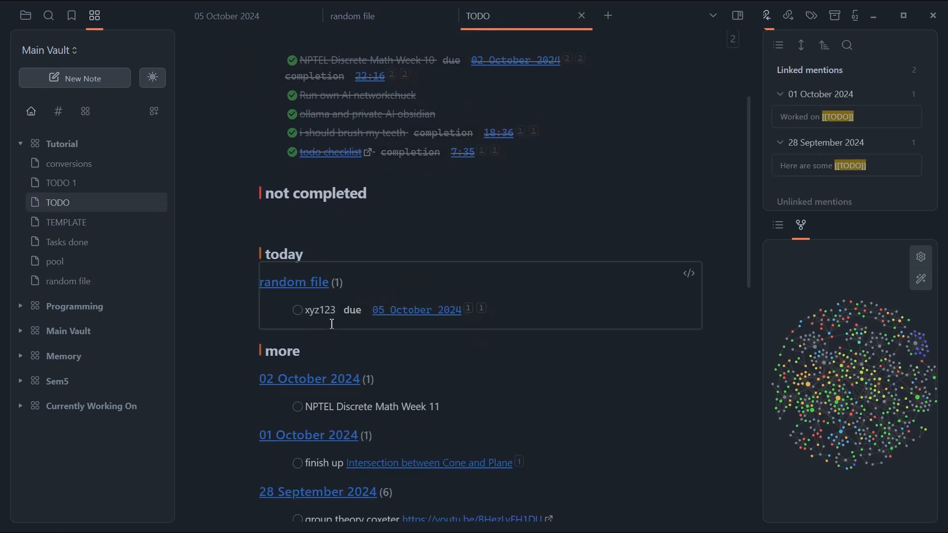
scroll(289, 262, "up", 5)
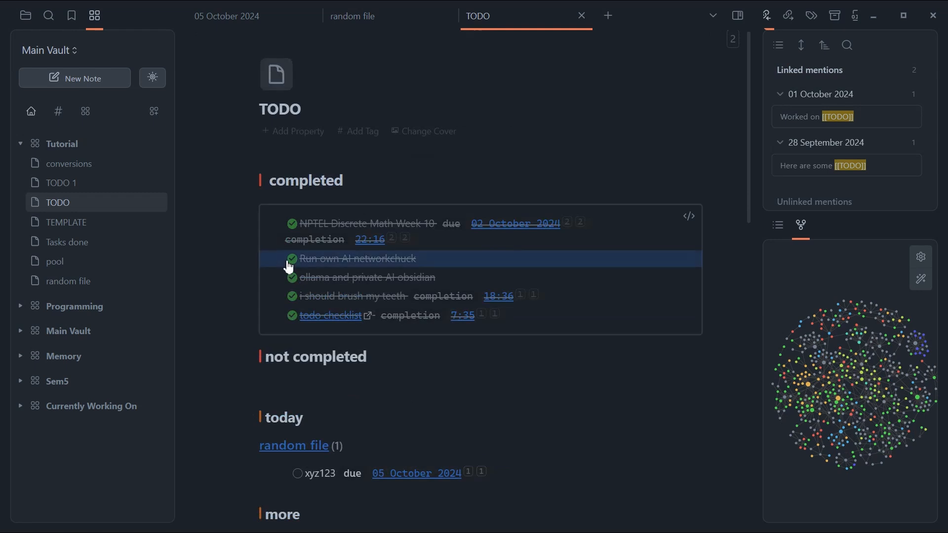
scroll(294, 335, "down", 4)
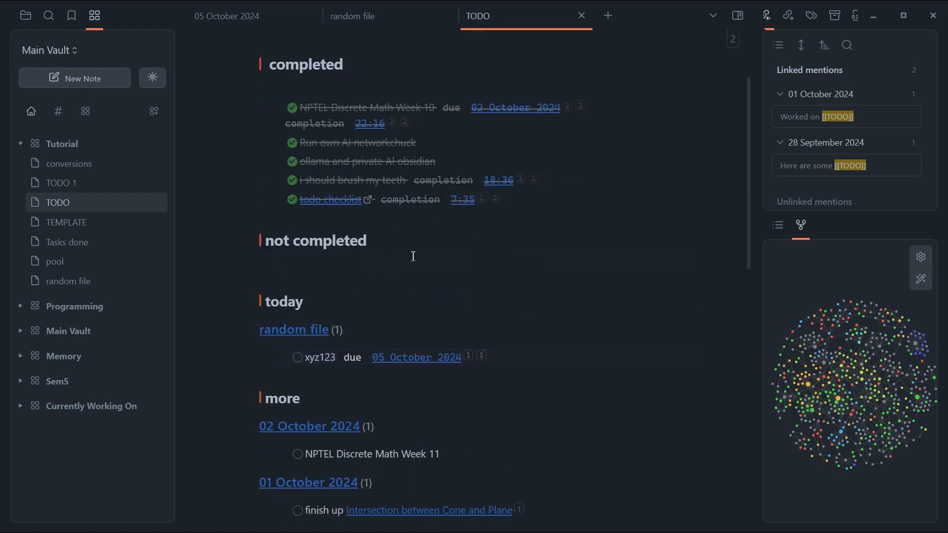
scroll(414, 256, "down", 6)
scroll(402, 288, "down", 4)
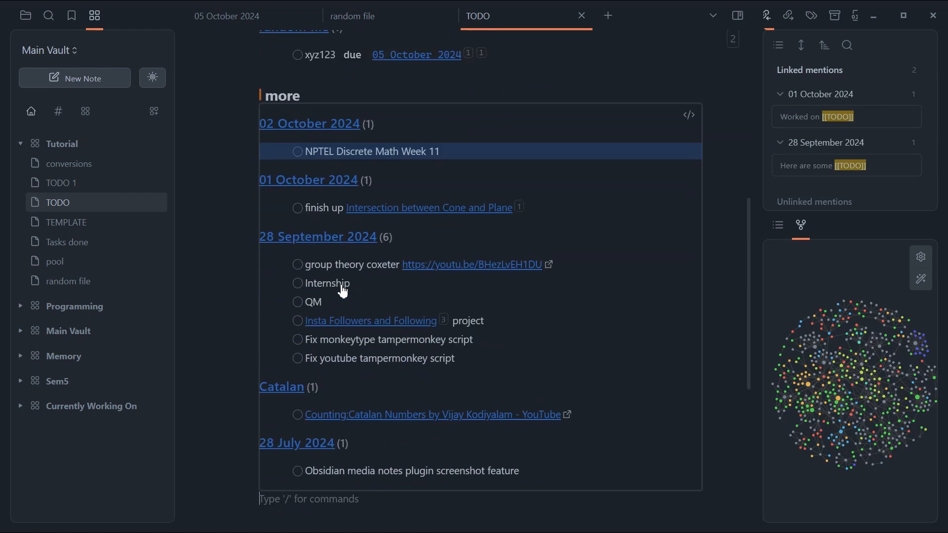
scroll(325, 334, "up", 5)
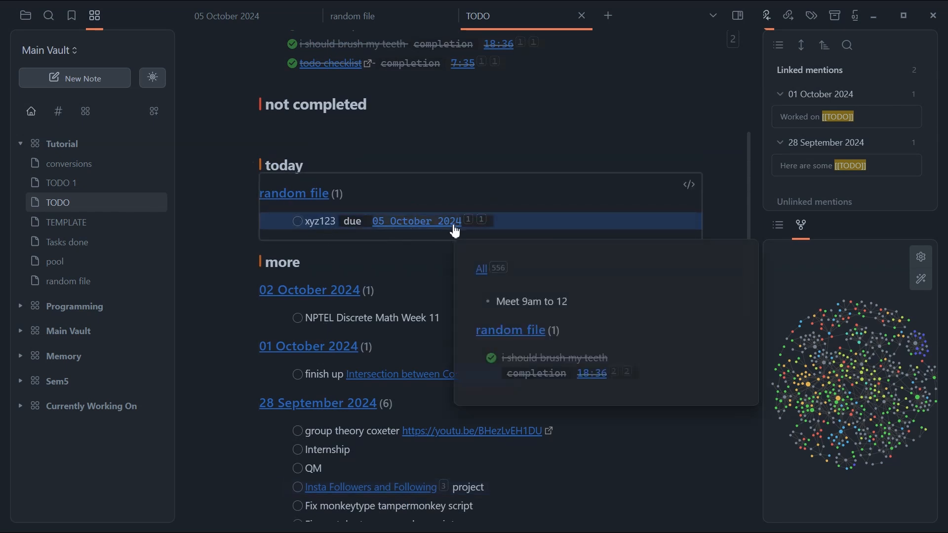
- Set the due date of xyz123 in random file to 06 October 2024 and check where the TODO note lists it
left_click(353, 25)
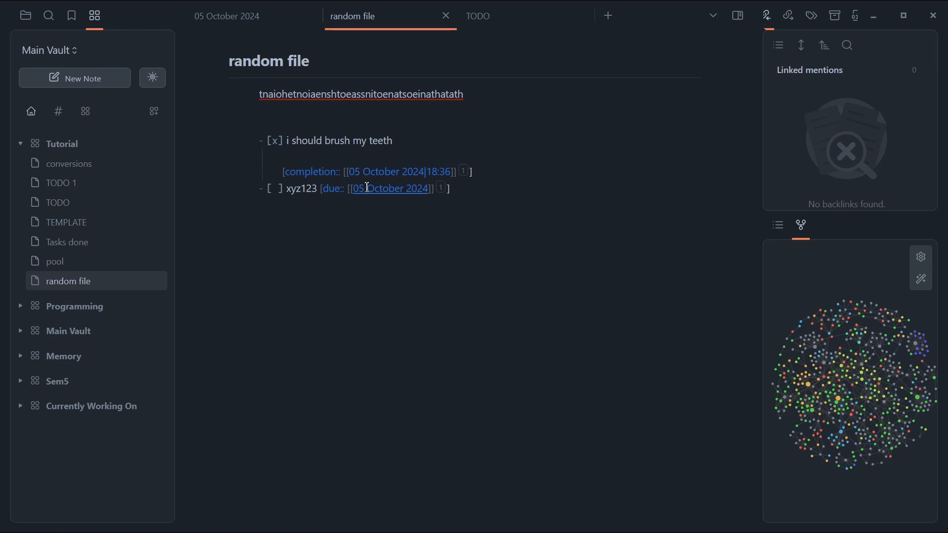
left_click(367, 187)
left_click(514, 16)
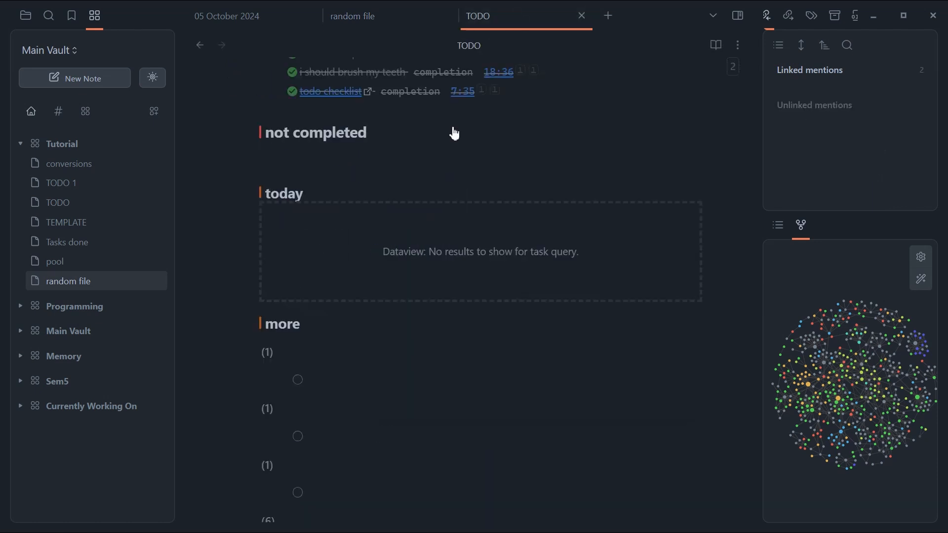
scroll(368, 247, "down", 3)
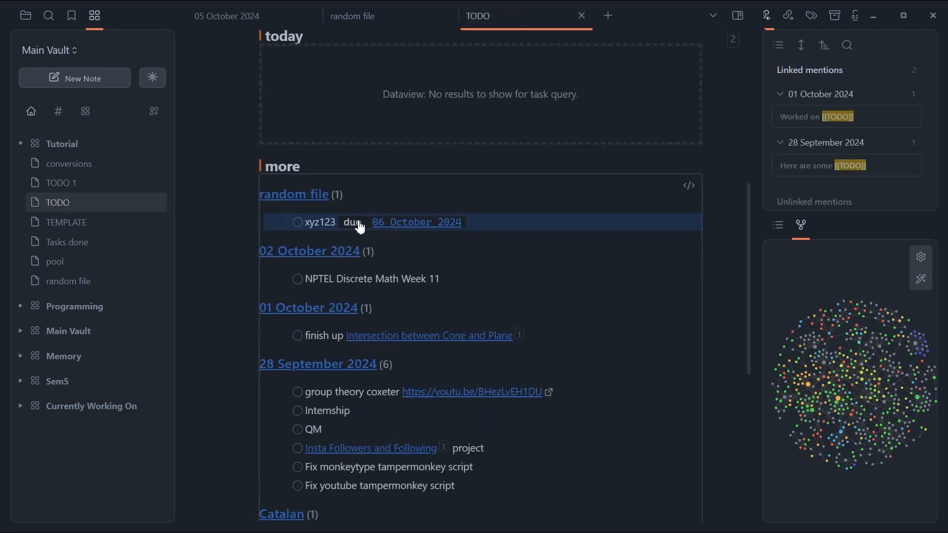
- Set the due date of xyz123 in random file to 05 October 2024 and check its listing in the TODO note
left_click(387, 17)
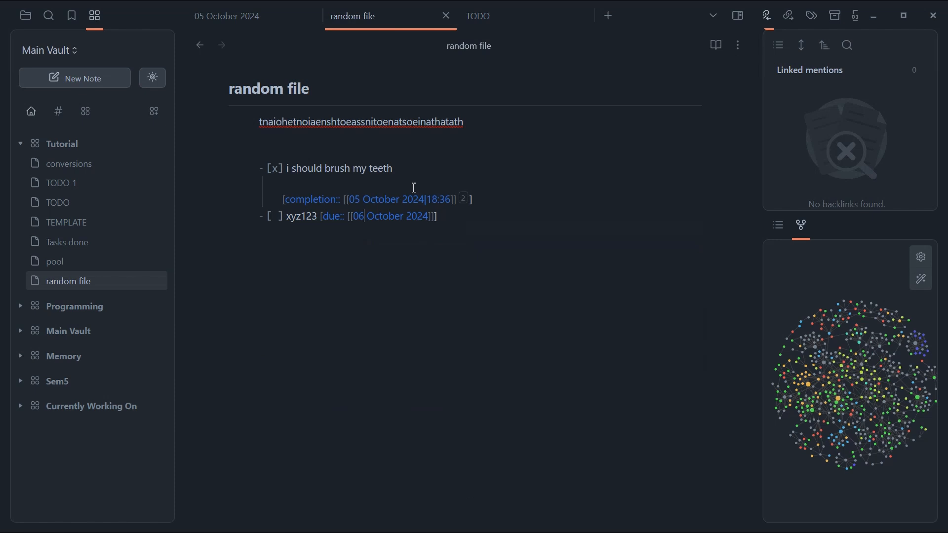
left_click(369, 224)
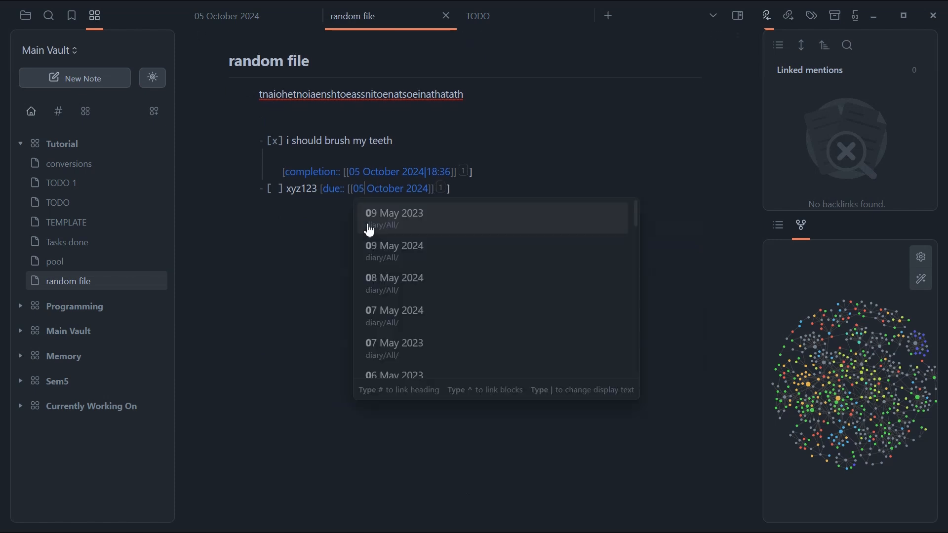
left_click(504, 22)
scroll(281, 157, "up", 1)
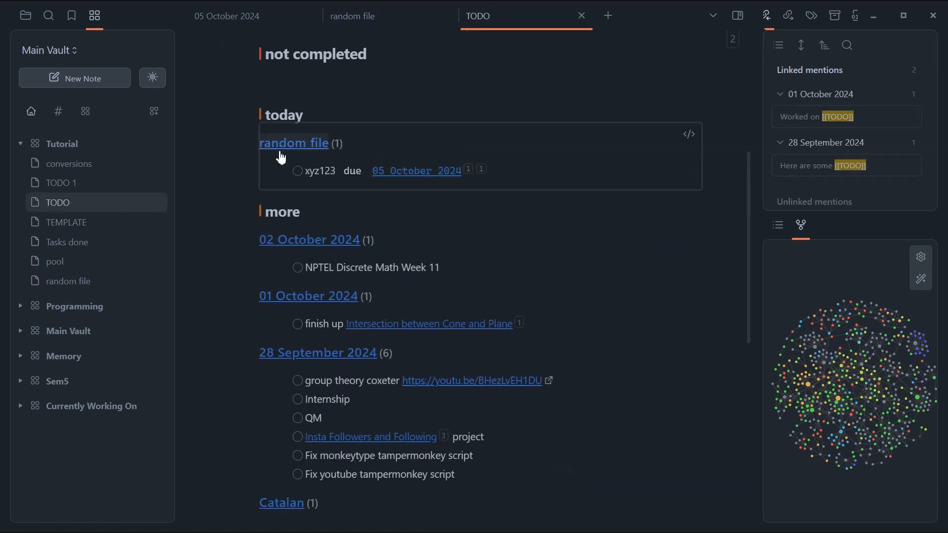
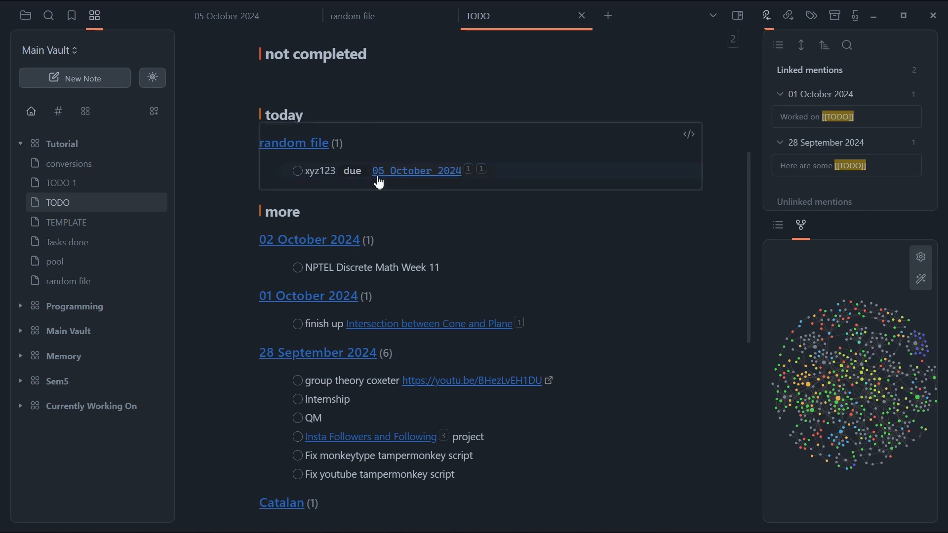
- Reveal the dataviewjs source of the query under "more" in the TODO note and look through it
scroll(390, 207, "down", 3)
scroll(402, 231, "down", 1)
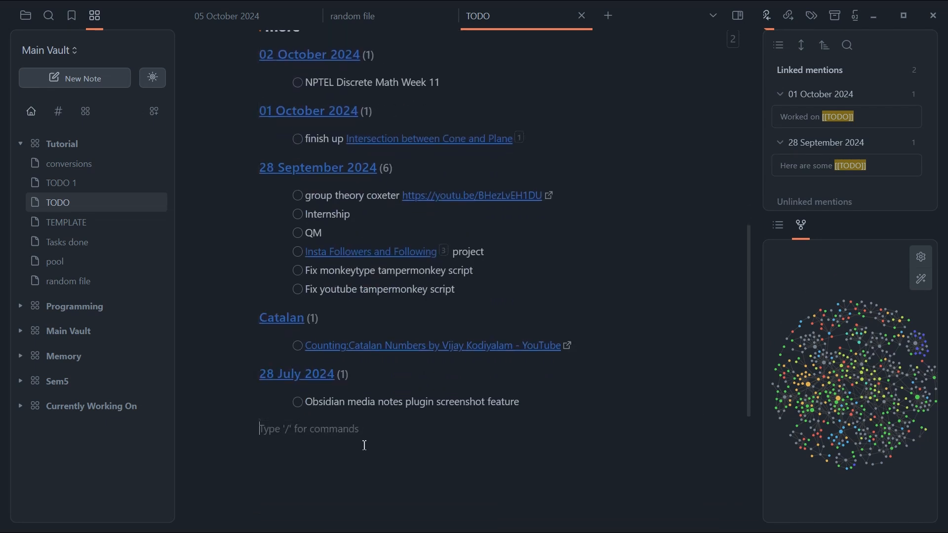
key("Up")
key("Up")
scroll(364, 446, "up", 1)
scroll(364, 446, "up", 5)
scroll(364, 446, "down", 6)
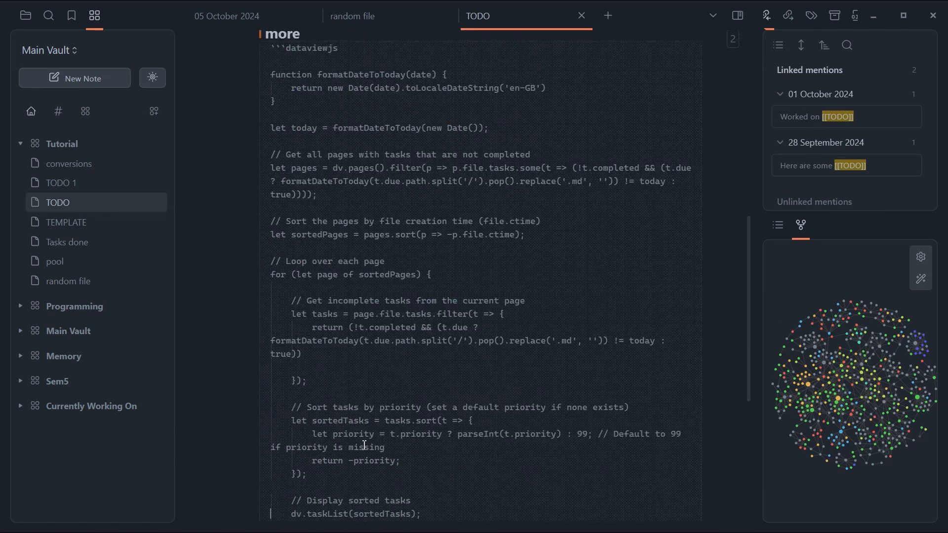
scroll(365, 446, "up", 2)
scroll(365, 446, "up", 4)
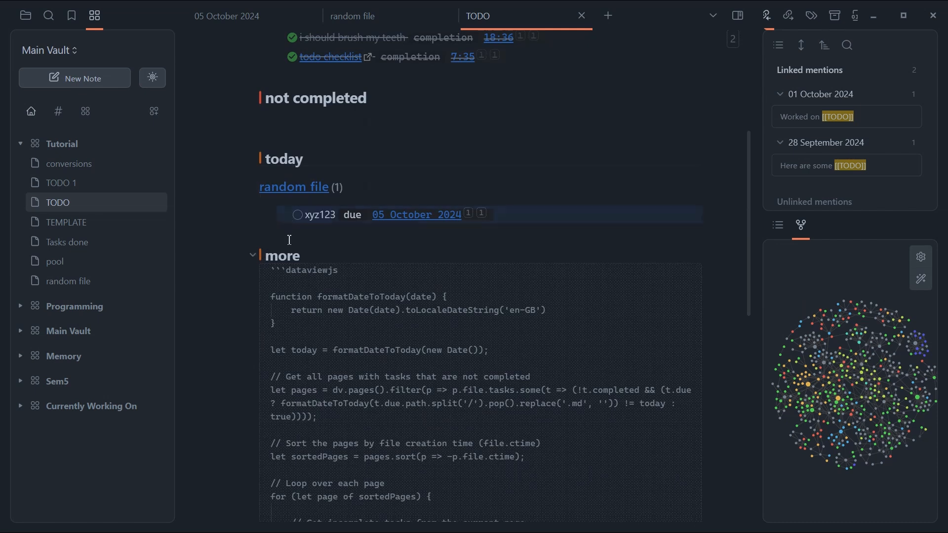
- Reveal the source of the "today" query and highlight the filter that compares each due date with today
key("Up")
key("Up")
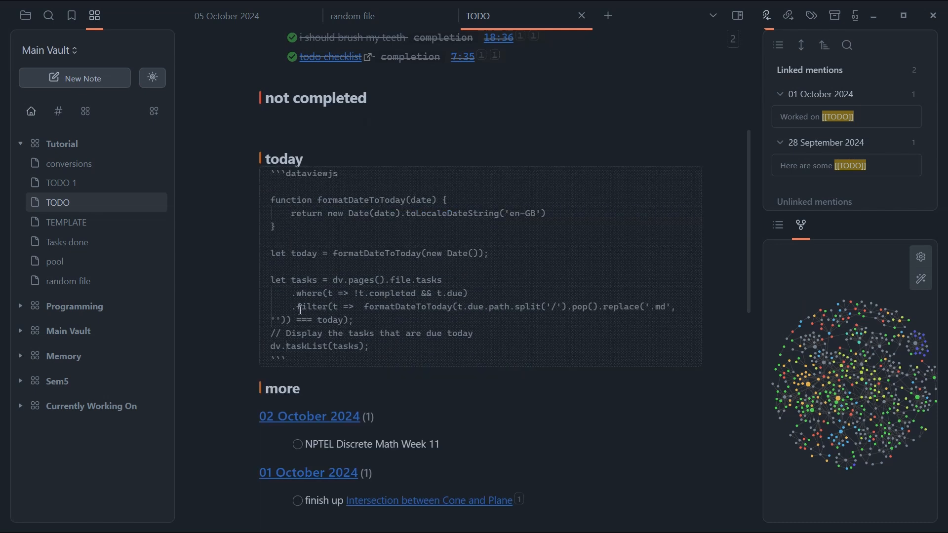
left_click_drag(296, 307, 619, 308)
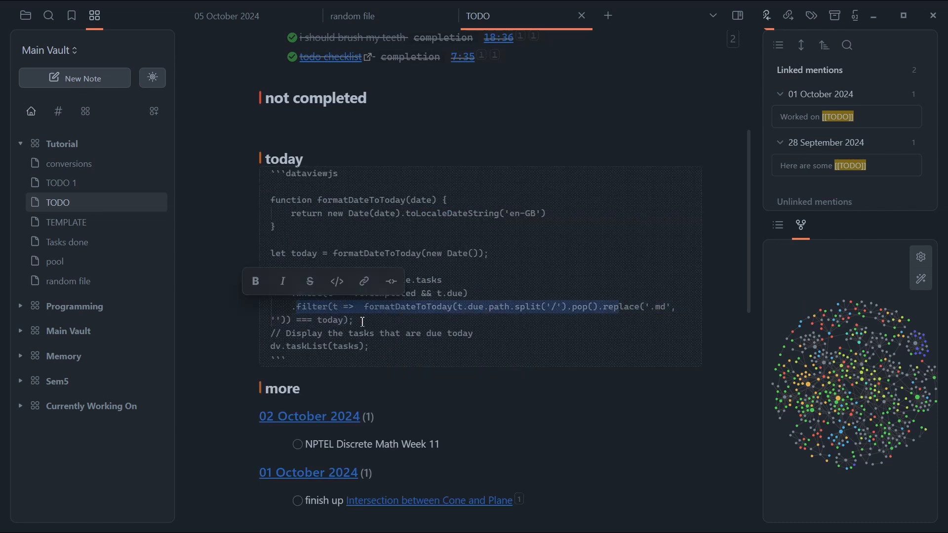
left_click_drag(350, 321, 290, 322)
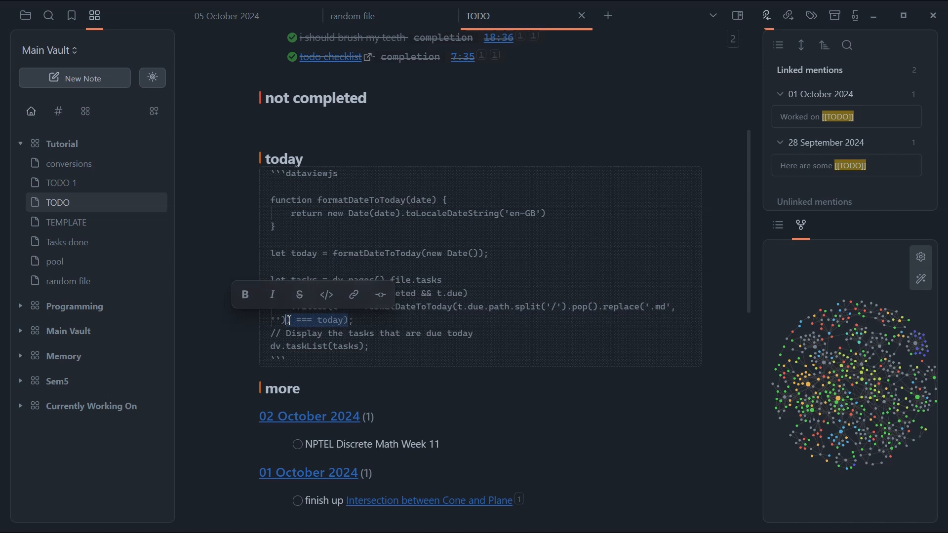
- Examine the "more" query's source, highlighting the "!= today" condition and the priority-sorting code, then return to its rendered list
scroll(289, 321, "down", 3)
key("Down")
key("Down")
key("Down")
key("Down")
key("Down")
key("Down")
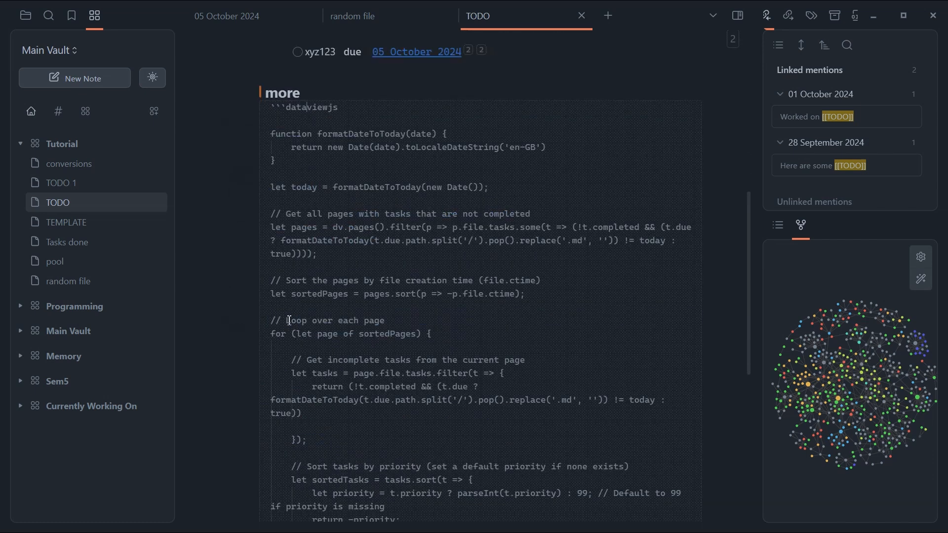
scroll(290, 321, "down", 3)
scroll(479, 270, "down", 1)
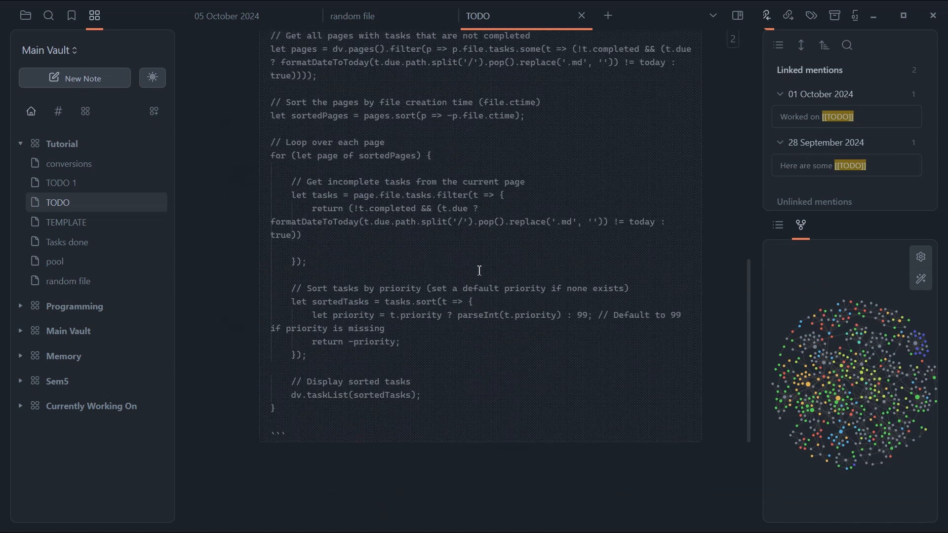
left_click_drag(665, 223, 564, 224)
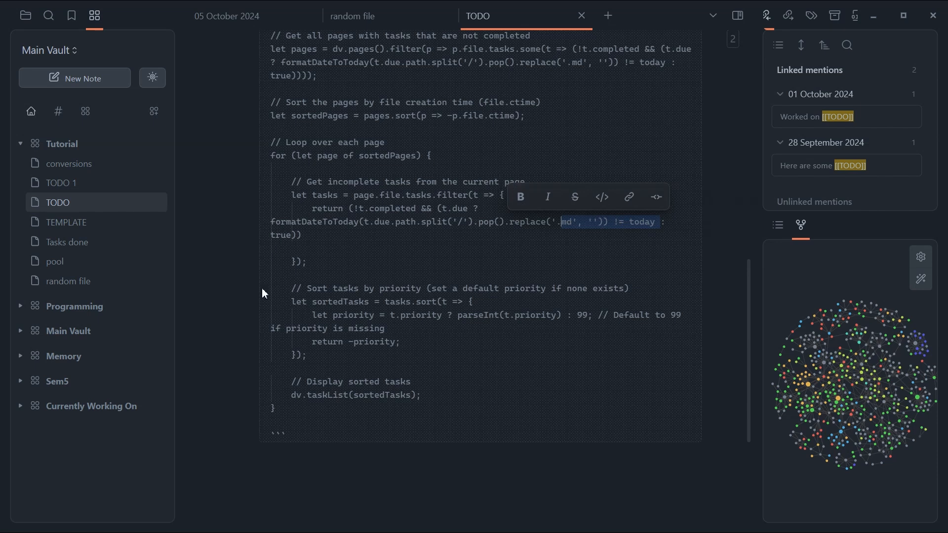
left_click_drag(289, 286, 361, 387)
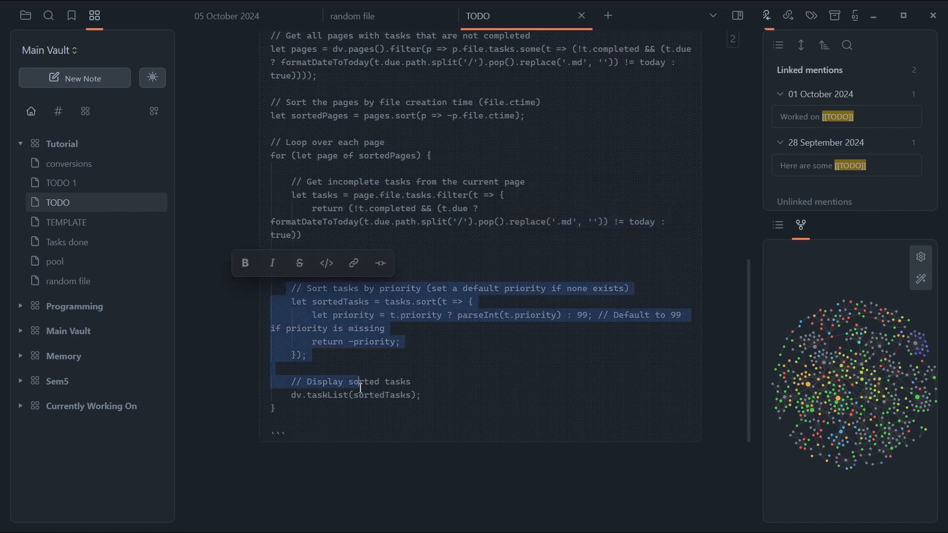
left_click(327, 511)
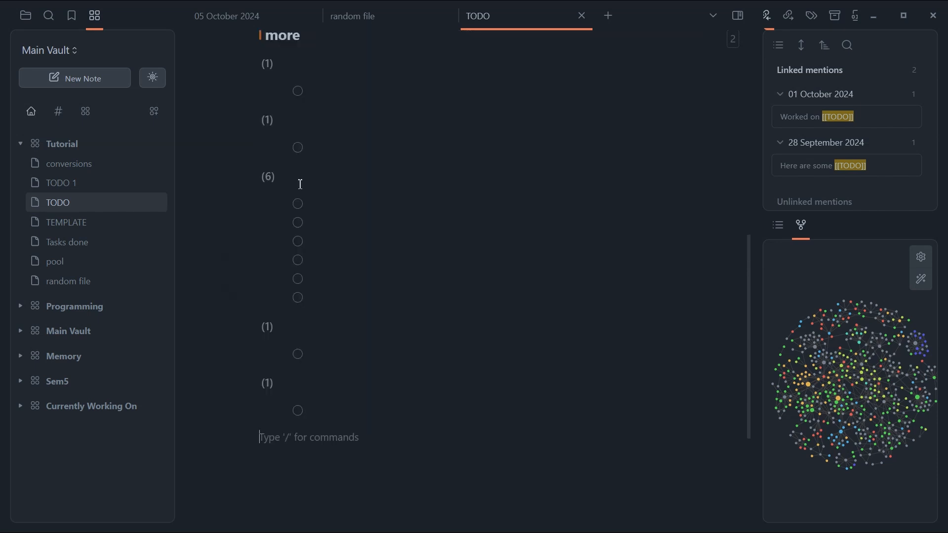
- Add an unchecked task "task1" with the inline field [priority:: 1] below xyz123 in random file
left_click(394, 17)
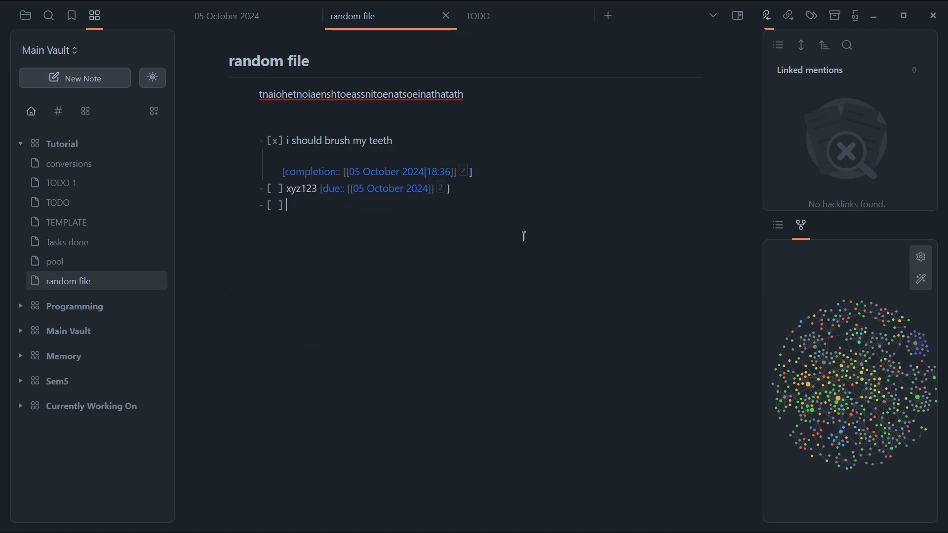
type("task1 [[")
key("BackSpace")
type("proiority:: 1tas")
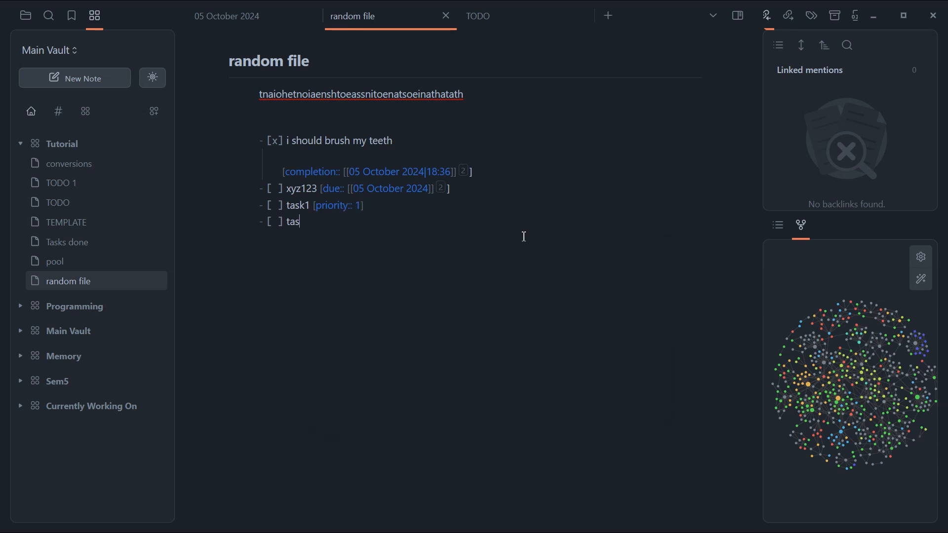
- Add unchecked tasks "task2" with [priority:: 3] and "task3" with [priority:: 2] to random file
type("k2 [priority:")
type(": 2")
type("3")
type("asks")
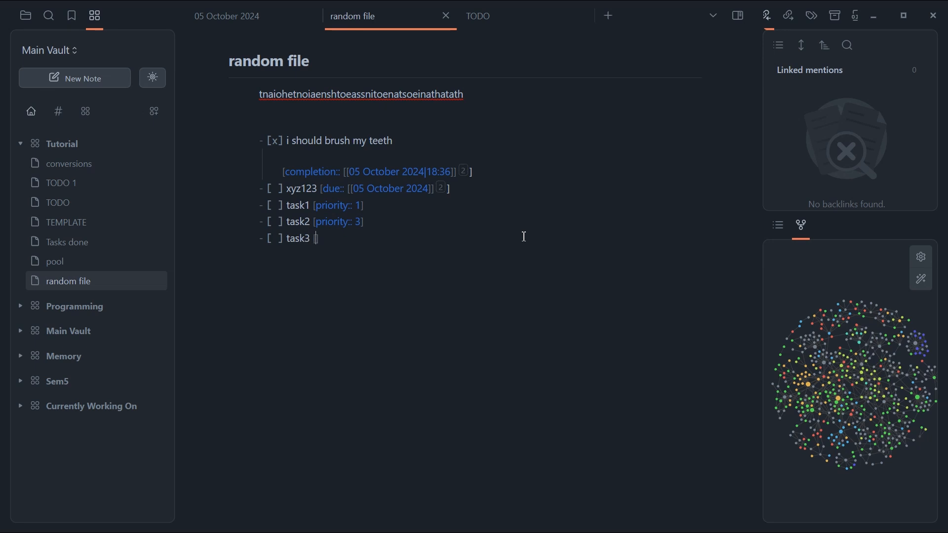
type(" [priority:: 2")
- Check the order of the random file tasks under "more" in the TODO note
left_click(517, 12)
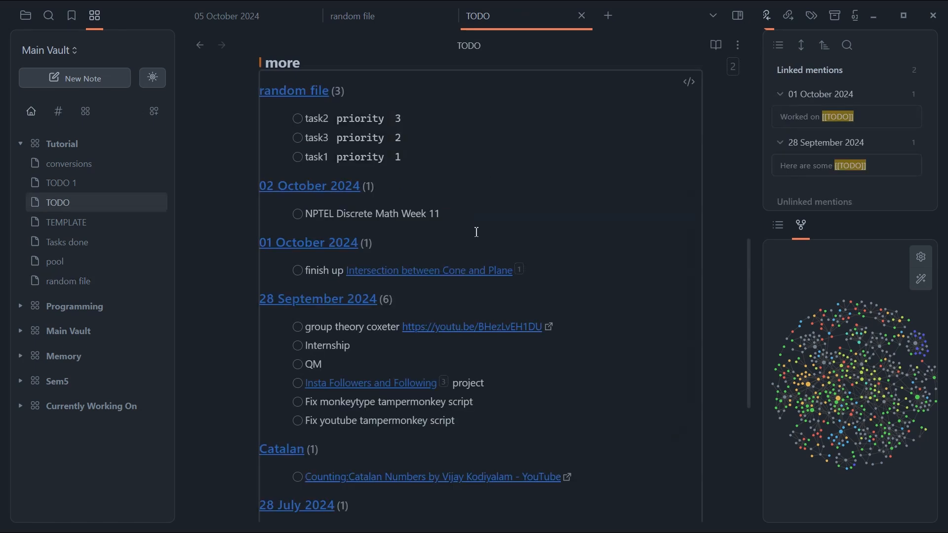
scroll(409, 143, "down", 1)
scroll(402, 145, "up", 1)
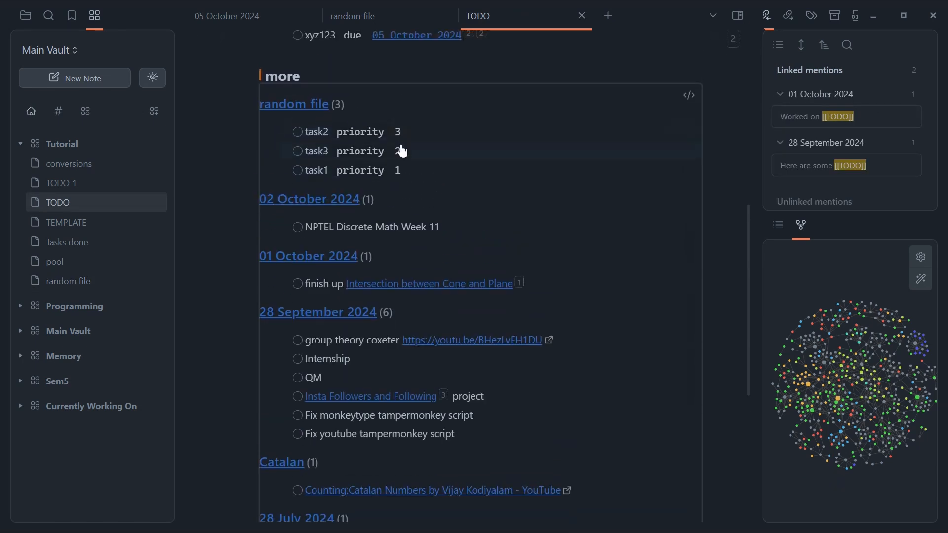
- Change the sort function in the "more" query to return priority without the minus sign and view the reordered tasks
scroll(402, 151, "down", 4)
left_click(339, 376)
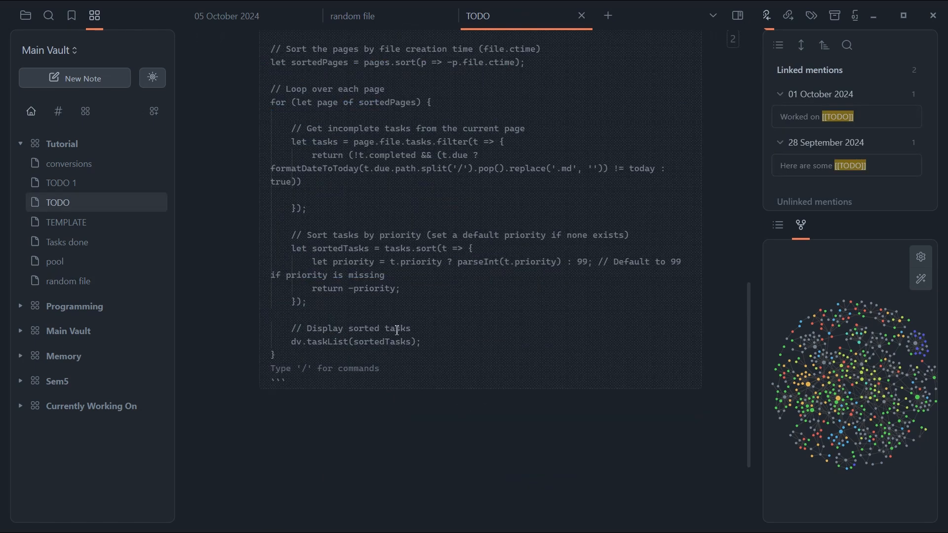
left_click(357, 289)
key("BackSpace")
key("Down")
key("Down")
key("Down")
scroll(356, 290, "up", 5)
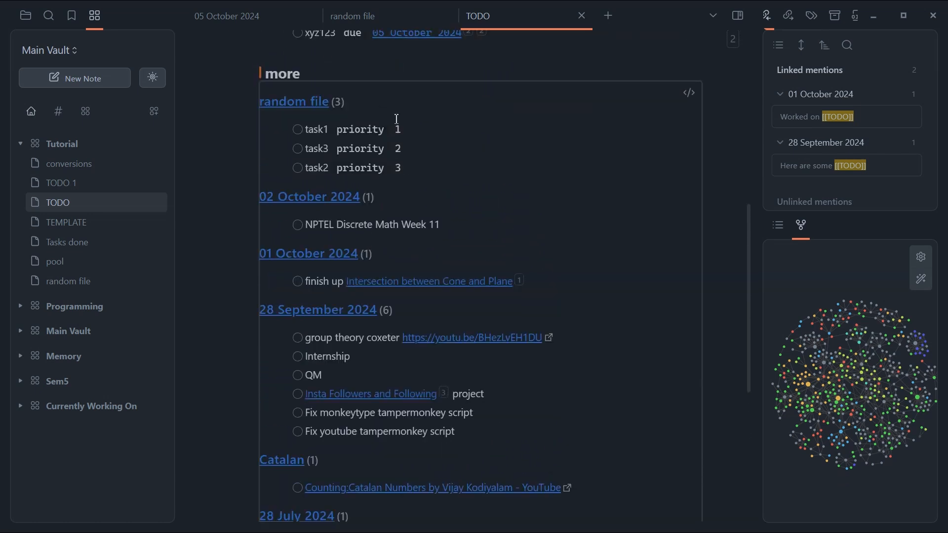
- Put the minus sign back so the "more" query's sort returns -priority, and view the task order
scroll(398, 374, "down", 5)
key("Up")
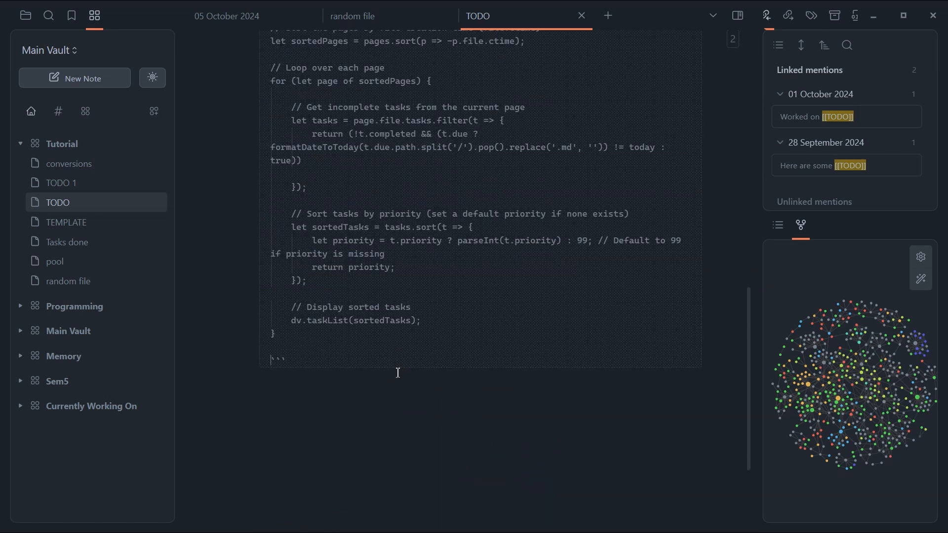
type("-")
key("Down")
key("Down")
key("Down")
key("Down")
key("Down")
key("Down")
key("Down")
scroll(355, 267, "up", 4)
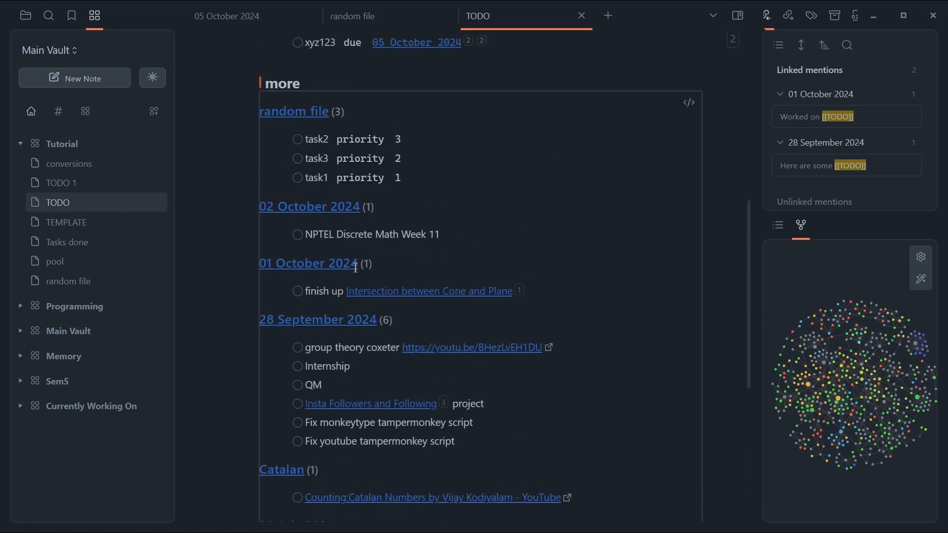
- Review the source of the "more" query and the dataview TASK query under "completed"
scroll(443, 175, "down", 4)
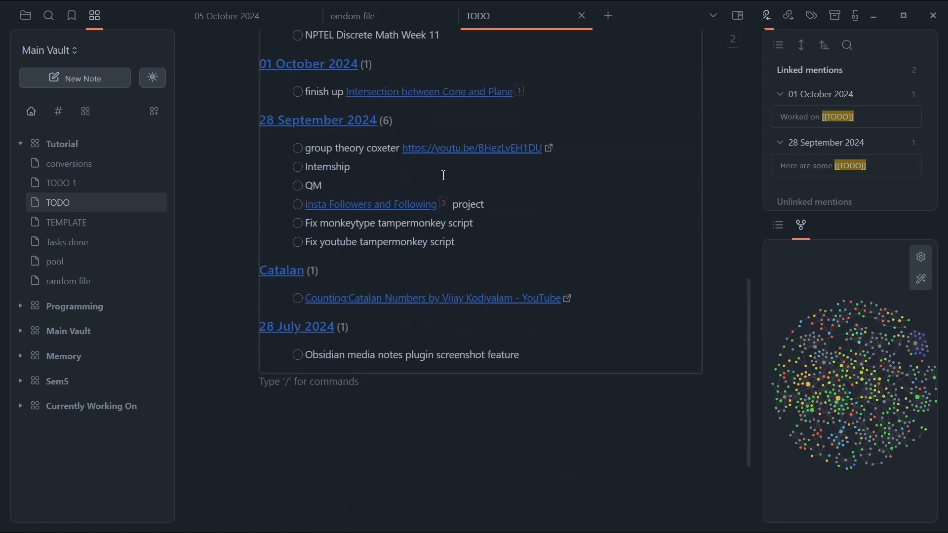
key("Up")
key("Up")
scroll(443, 176, "up", 2)
scroll(347, 135, "up", 5)
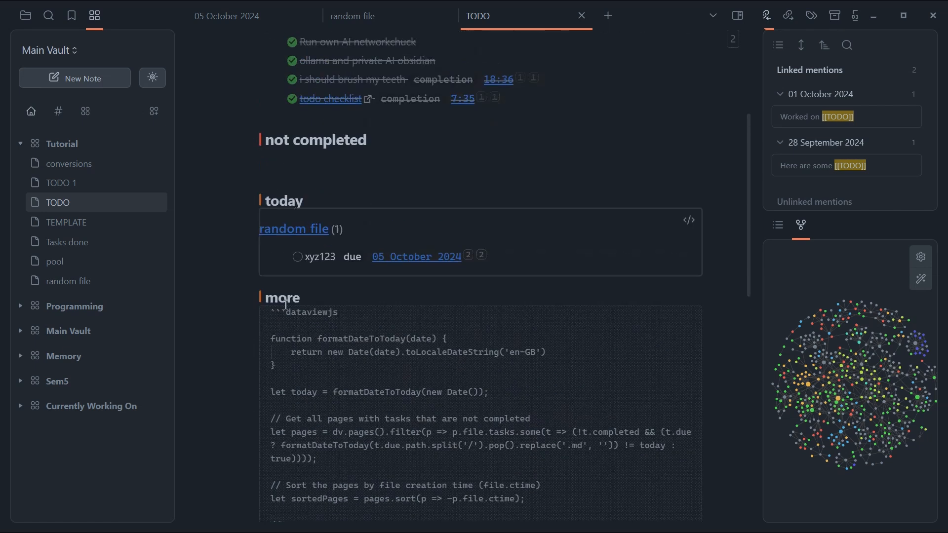
scroll(321, 170, "up", 4)
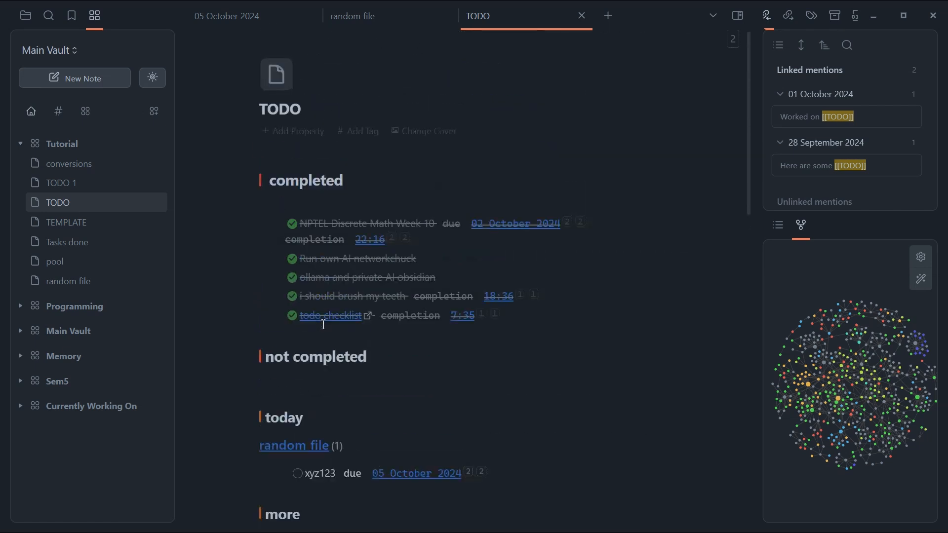
left_click(312, 180)
key("Down")
key("Down")
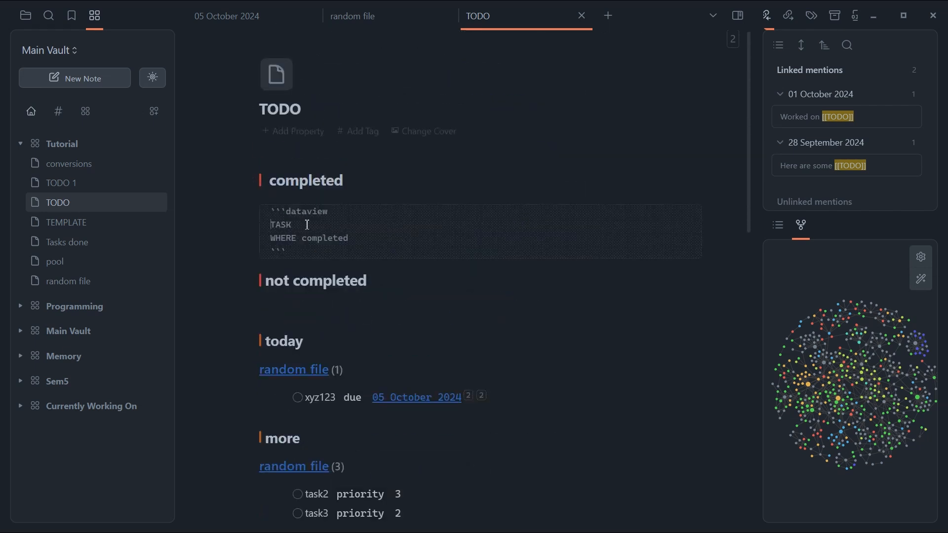
- Go through the "more" query's source again, highlight its priority-sorting and display code, and return to the rendered list
scroll(344, 319, "down", 10)
left_click(344, 320)
key("Up")
key("Up")
key("Up")
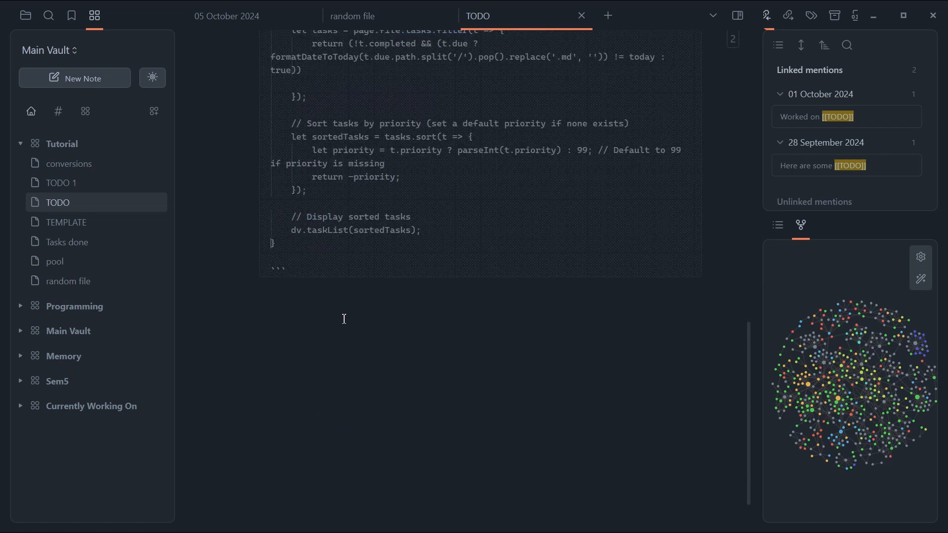
scroll(344, 319, "up", 3)
scroll(360, 260, "up", 2)
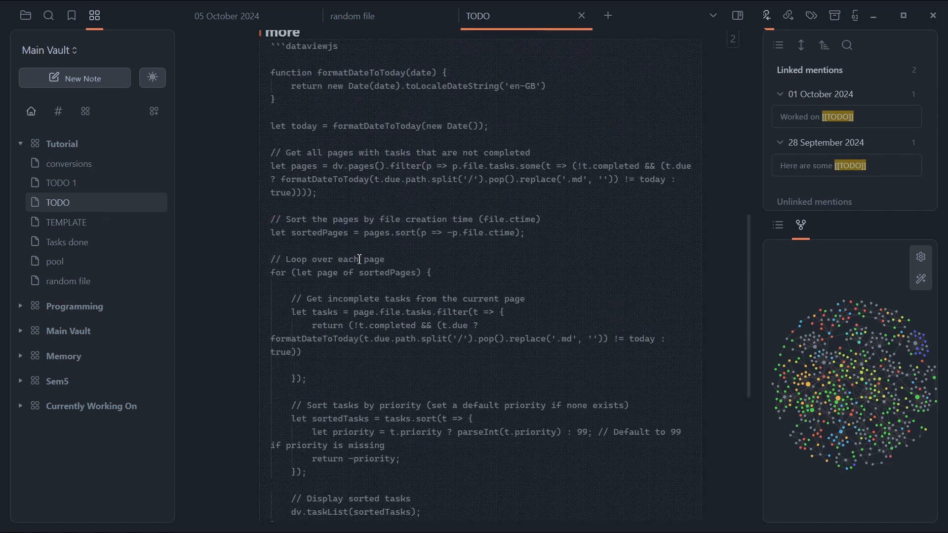
scroll(439, 403, "down", 4)
left_click_drag(434, 319, 296, 205)
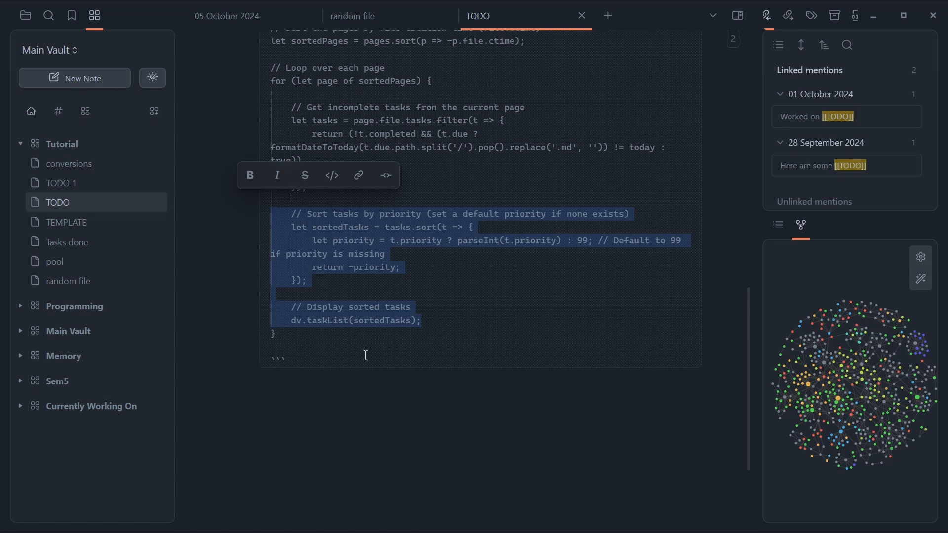
left_click(346, 422)
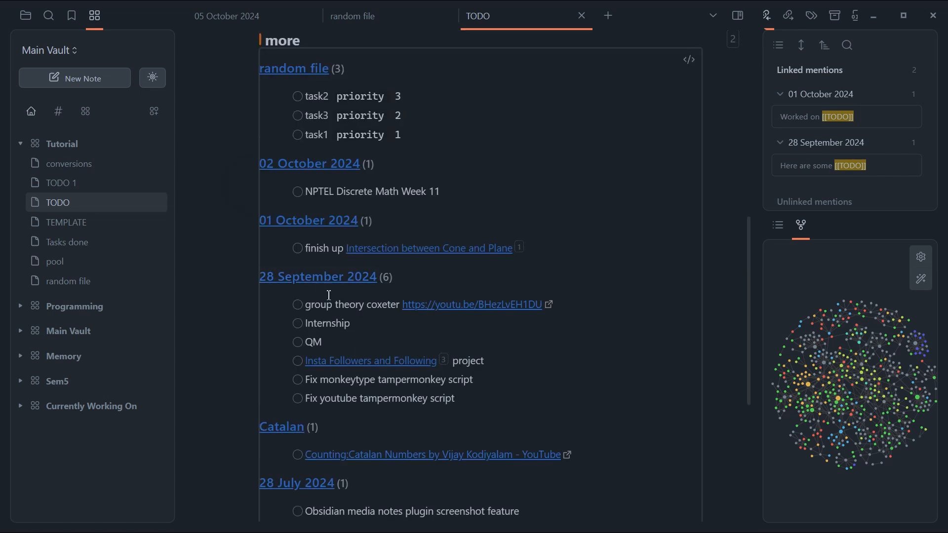
- Look through the TODO note's completed, today and more sections, including the prioritised tasks
scroll(358, 175, "up", 10)
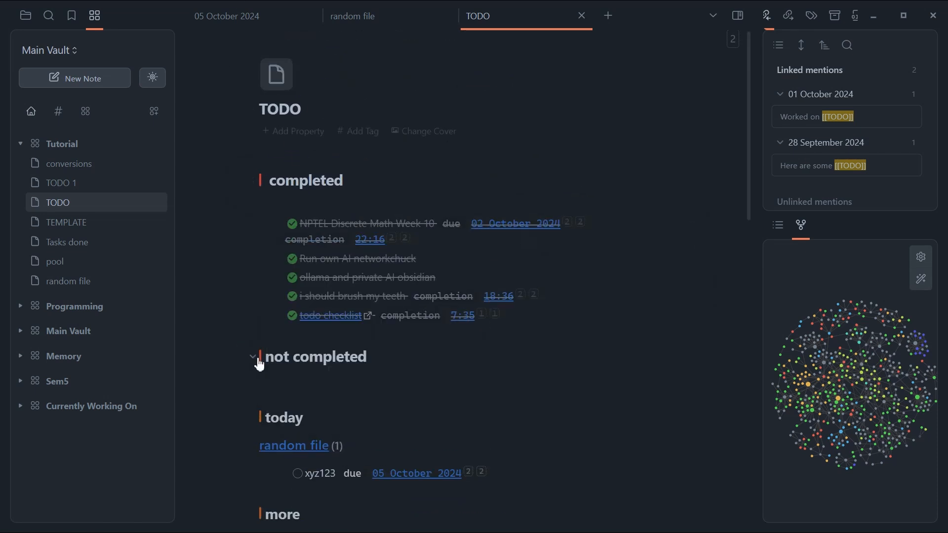
left_click(284, 356)
key("Up")
key("Up")
key("Up")
key("Up")
key("Up")
key("Up")
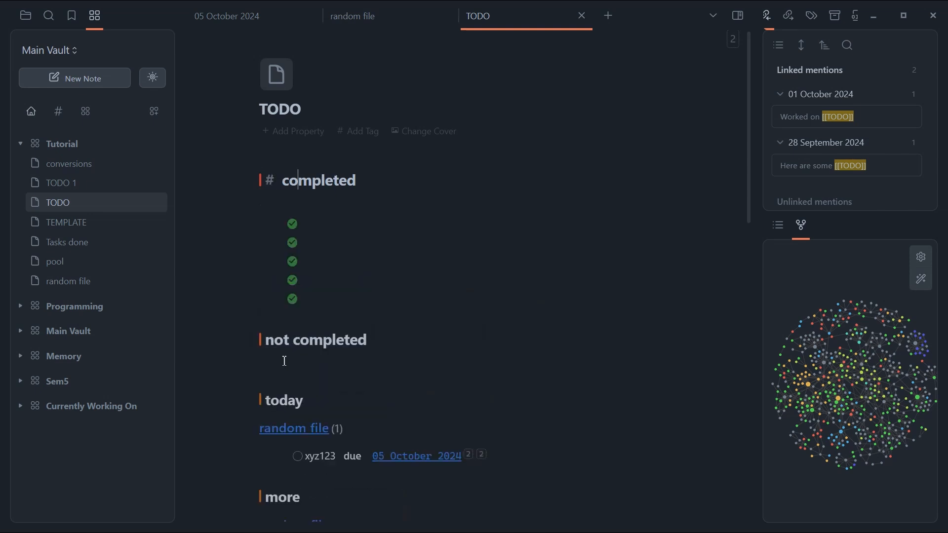
scroll(301, 204, "down", 6)
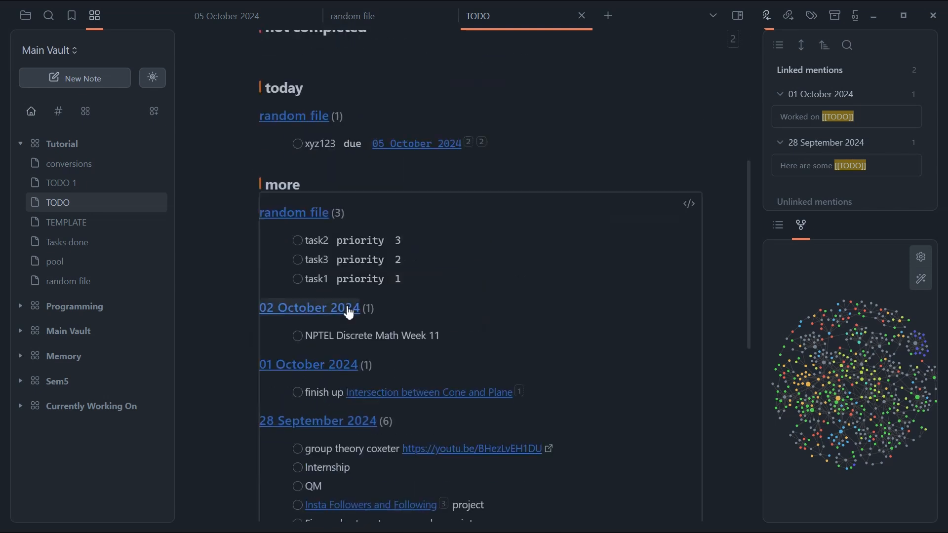
scroll(287, 117, "up", 1)
scroll(357, 191, "down", 1)
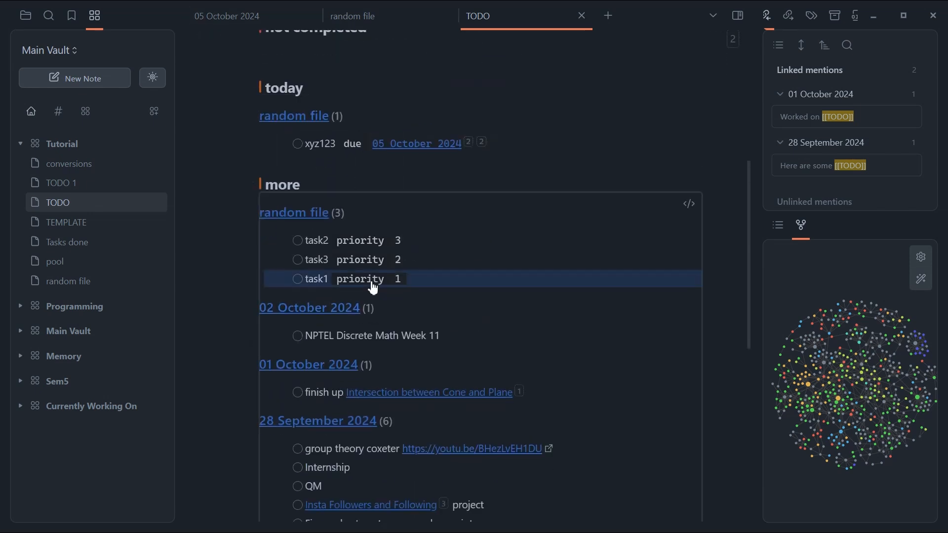
scroll(371, 281, "down", 6)
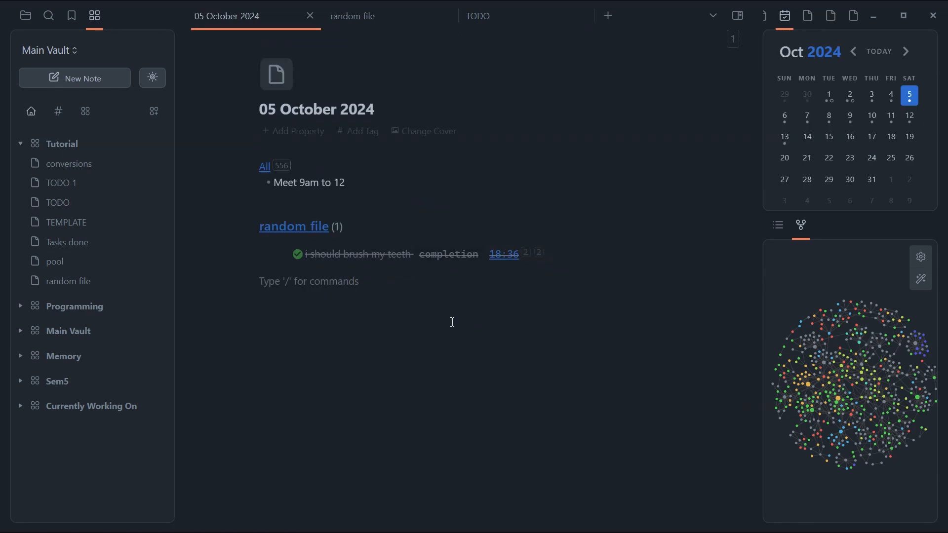
- Review the dataviewjs source in the 05 October 2024 daily note, including its date string, and copy the whole block
key("Up")
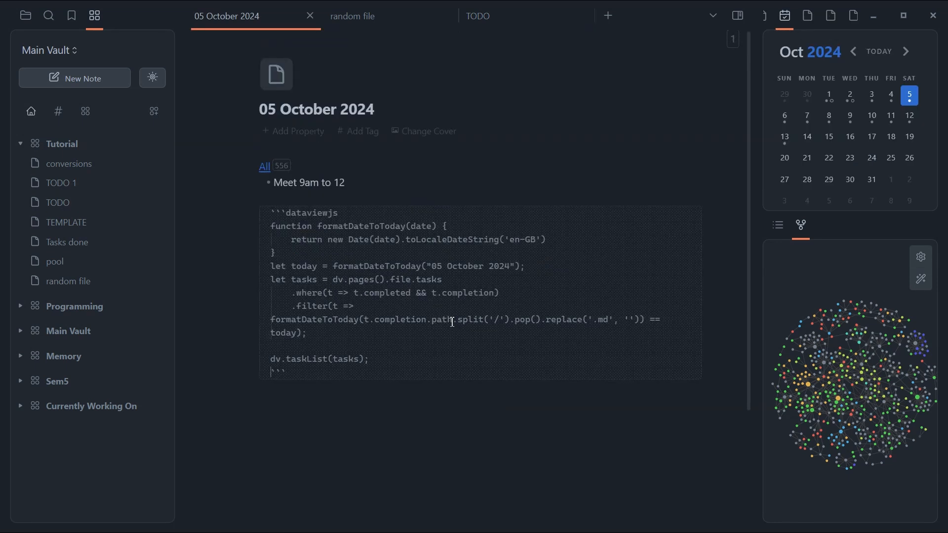
left_click(387, 362)
left_click_drag(387, 362, 271, 226)
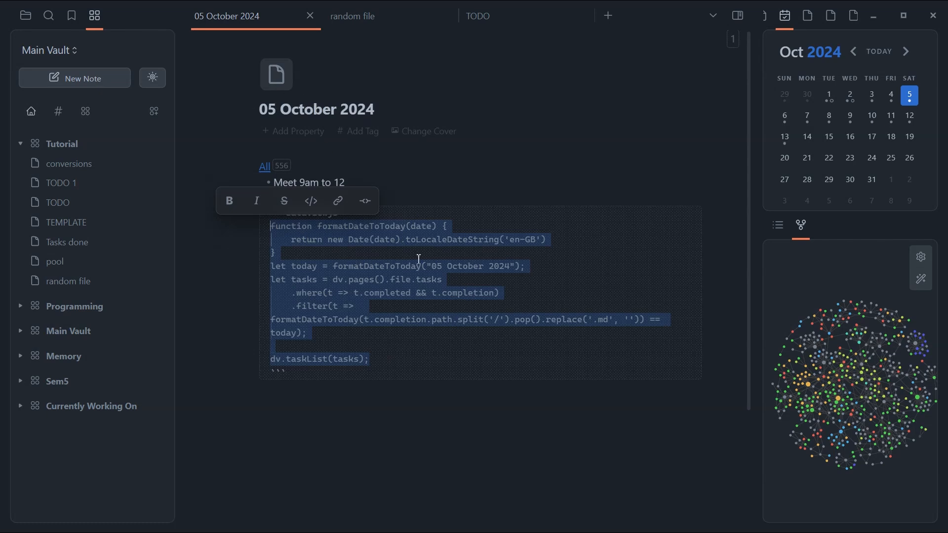
left_click(451, 271)
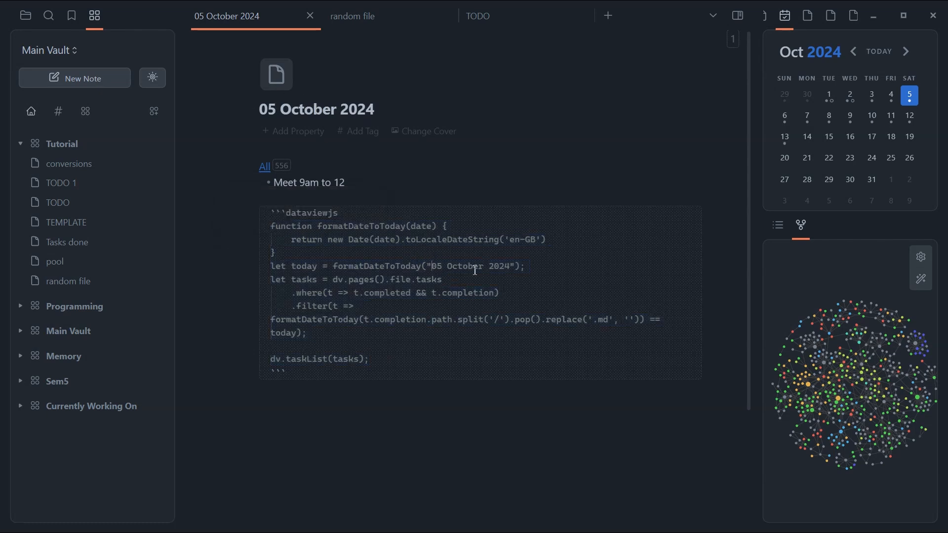
left_click_drag(433, 267, 509, 272)
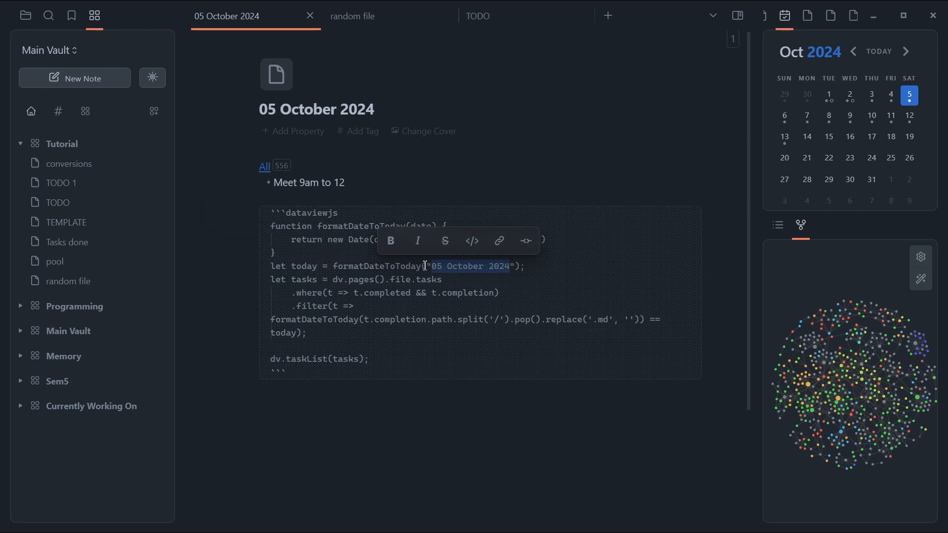
left_click_drag(314, 381, 264, 217)
key("ctrl+c")
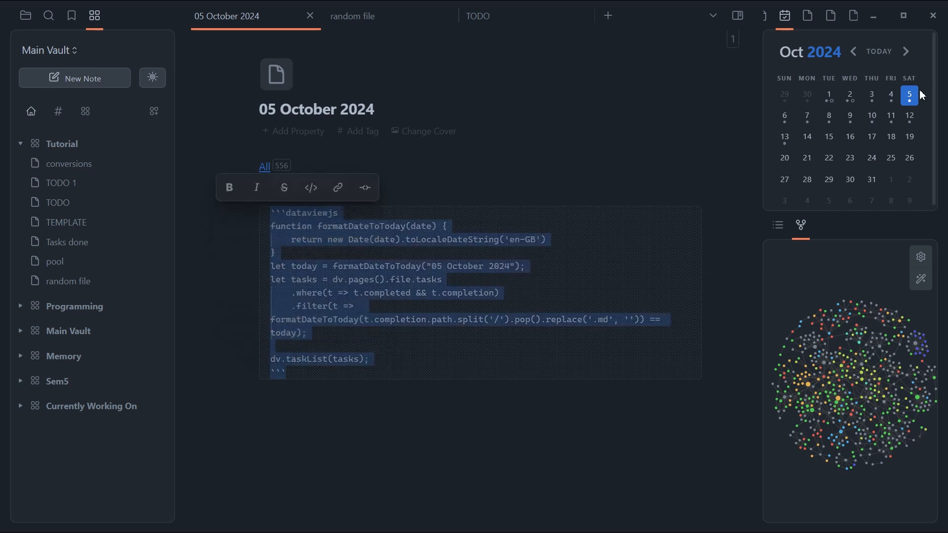
- Paste the dataviewjs block at the end of the 04 October 2024 daily note and set its date to 04 October 2024
left_click(892, 95)
left_click(405, 325)
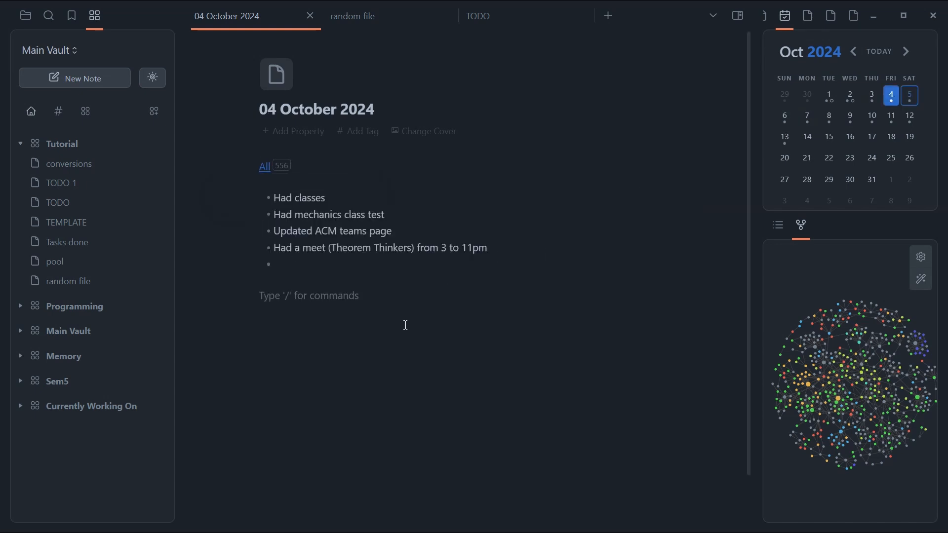
key("ctrl+v")
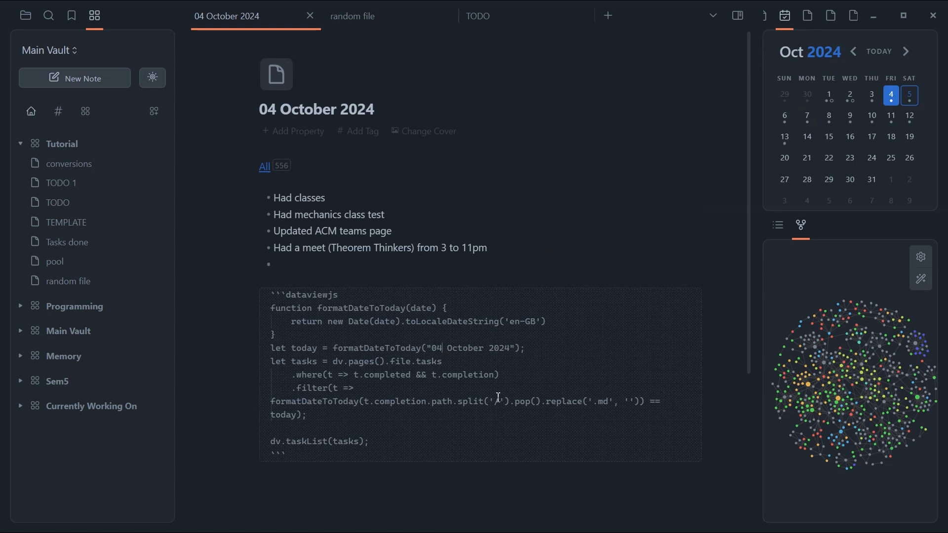
left_click(339, 475)
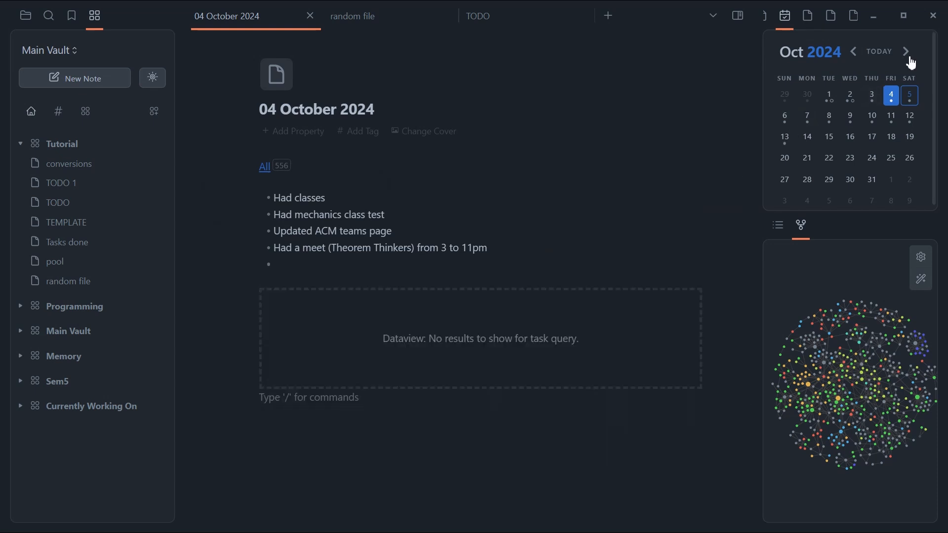
- Open the 03 October 2024 daily note and delete its embedded Tasks done link
left_click(872, 94)
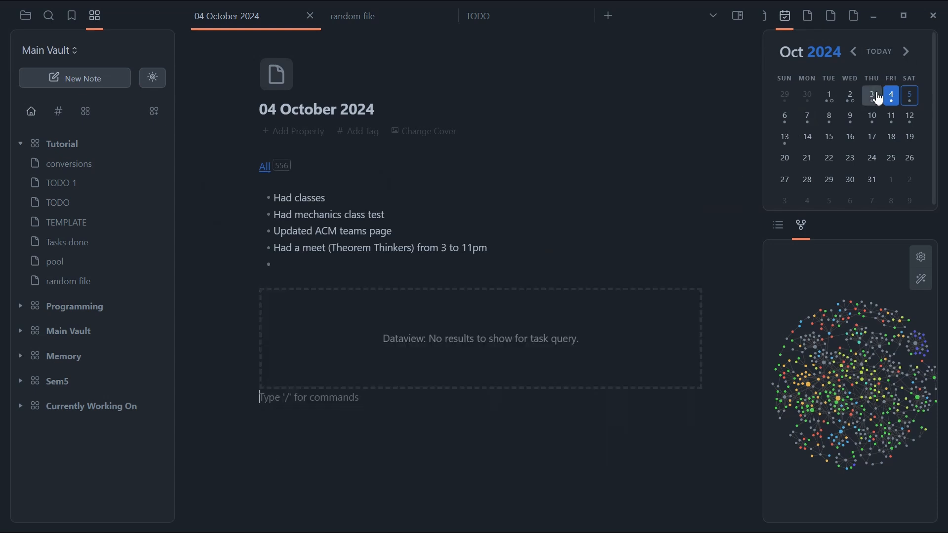
left_click(409, 444)
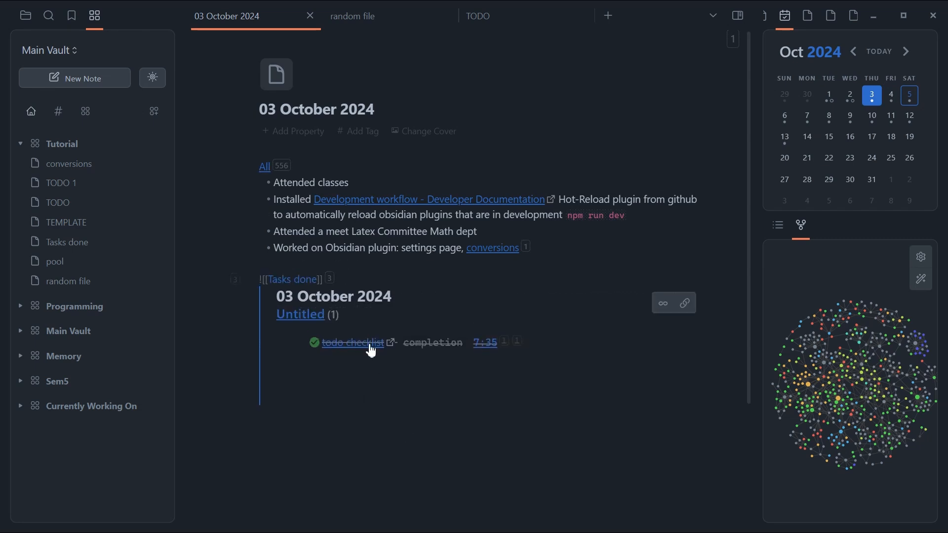
left_click(344, 281)
key("BackSpace")
key("BackSpace")
key("BackSpace")
key("BackSpace")
key("BackSpace")
key("BackSpace")
key("BackSpace")
key("BackSpace")
key("BackSpace")
key("BackSpace")
key("BackSpace")
key("BackSpace")
key("BackSpace")
key("BackSpace")
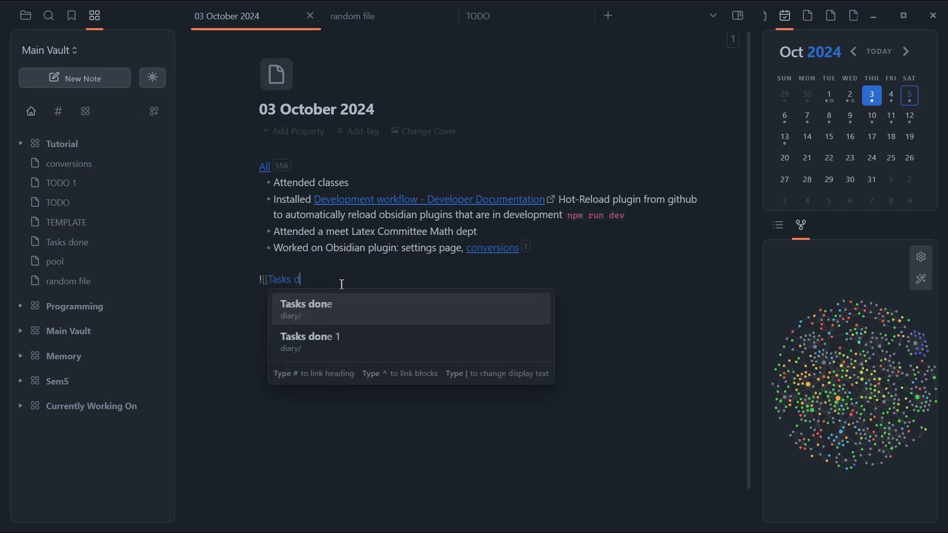
- Paste the dataviewjs block in place of the embed, remove the stray exclamation mark and set its date to 03 October 2024
key("ctrl+v")
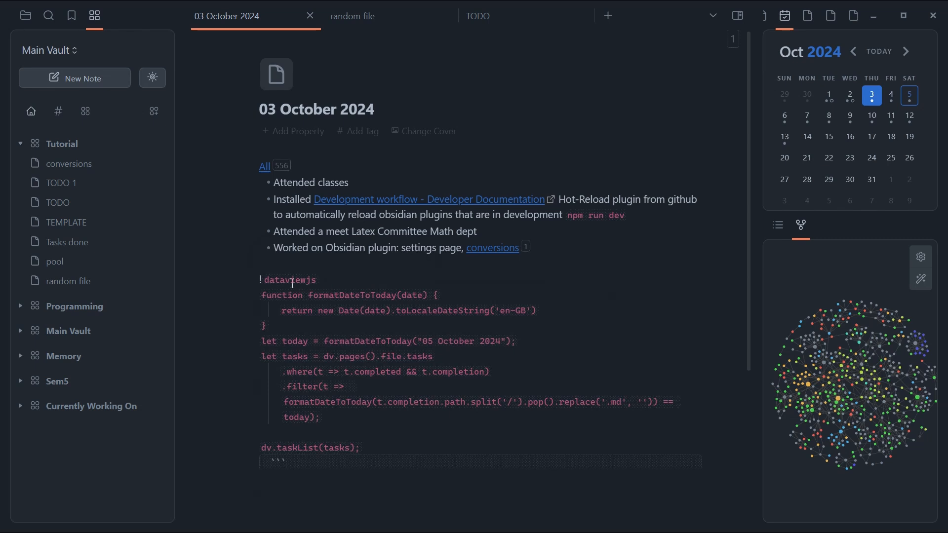
left_click(266, 282)
key("BackSpace")
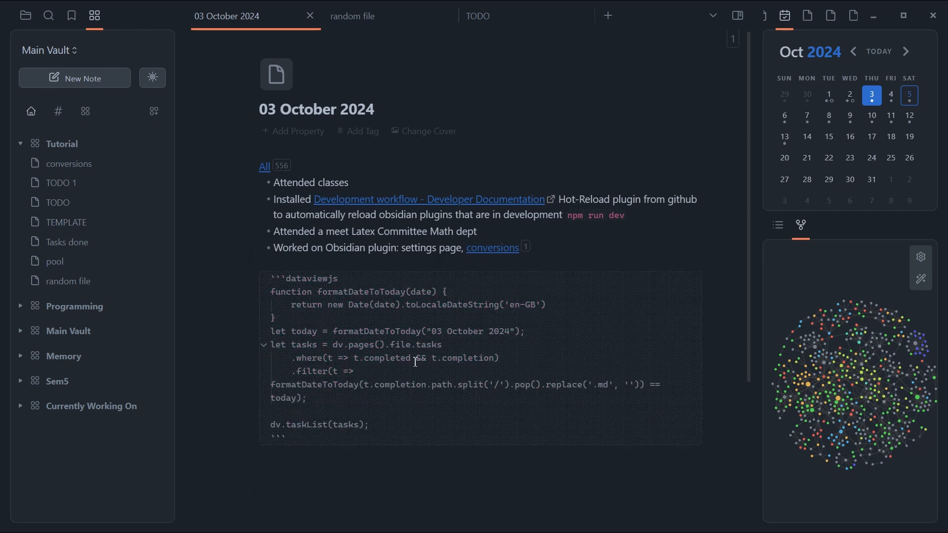
key("Return")
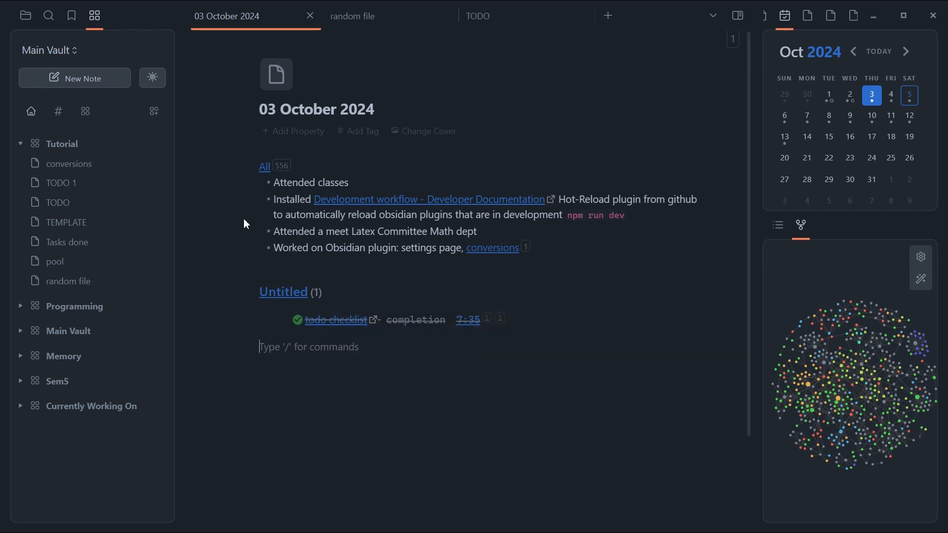
- Paste the copied dataviewjs block at the end of the TEMPLATE note, below the cursor placeholder
left_click(86, 230)
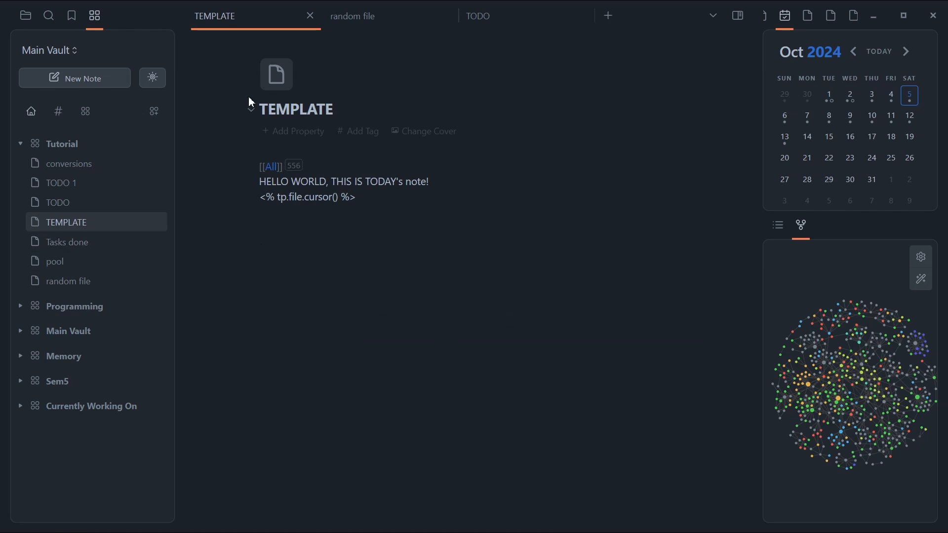
left_click(381, 270)
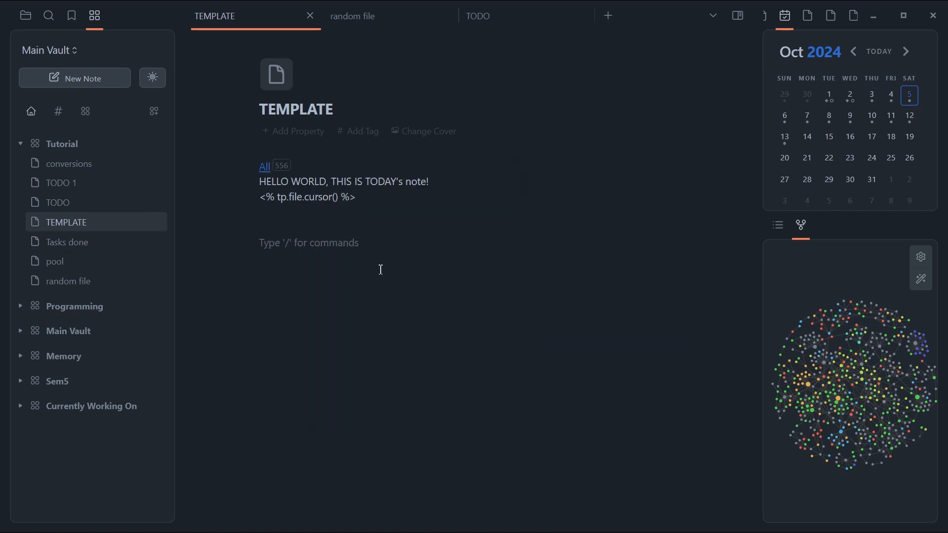
key("ctrl+v")
left_click_drag(368, 432, 259, 227)
left_click(414, 307)
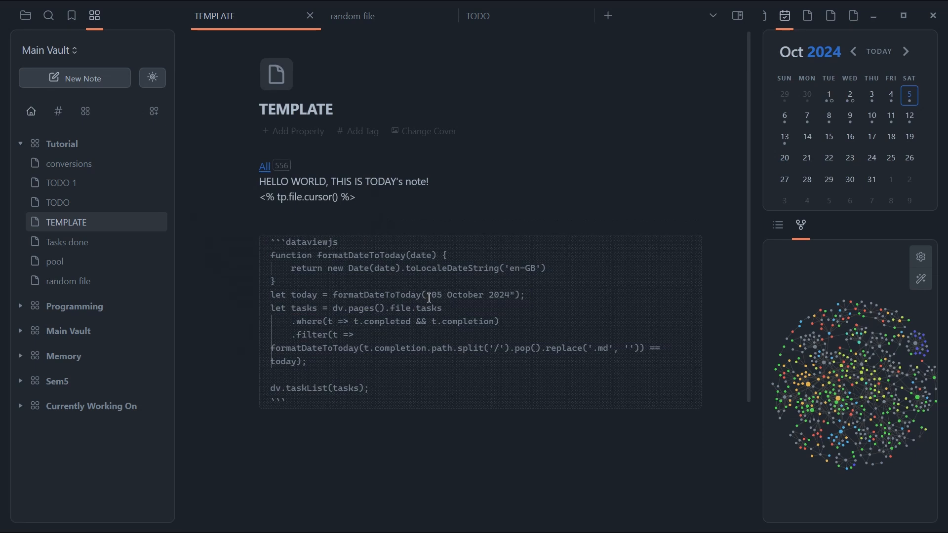
- Replace the fixed date in the template's formatDateToToday call with {{date: DD MMMM YYYY}}
left_click_drag(429, 297, 515, 295)
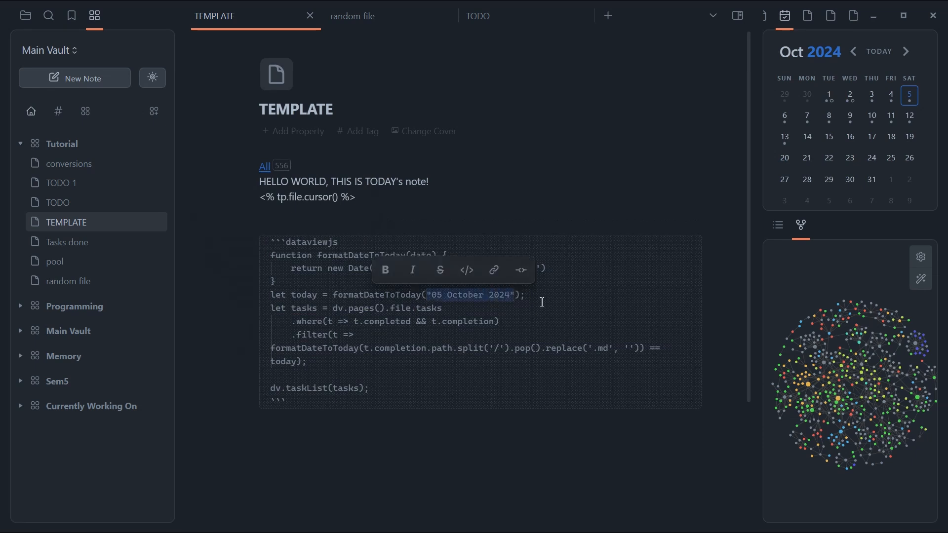
left_click(514, 297)
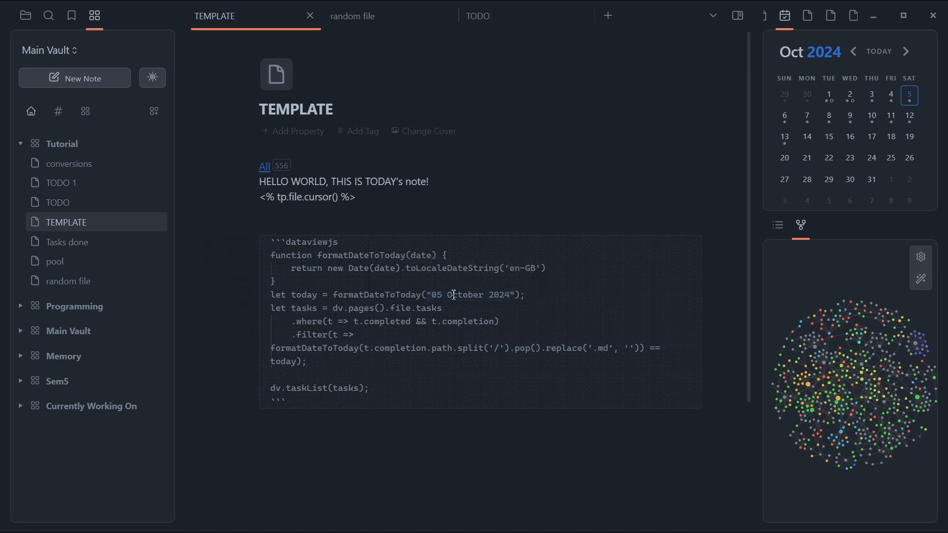
left_click(433, 295, "shift")
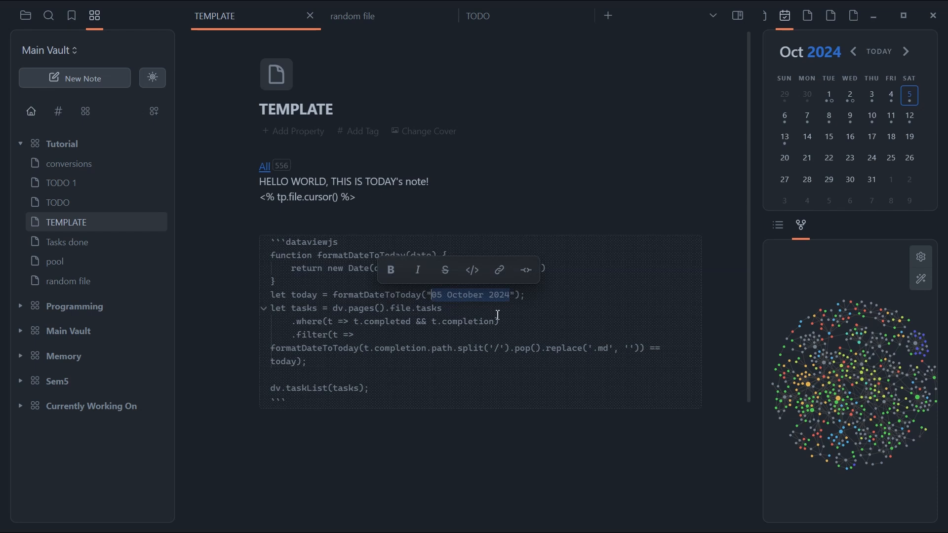
type("{{")
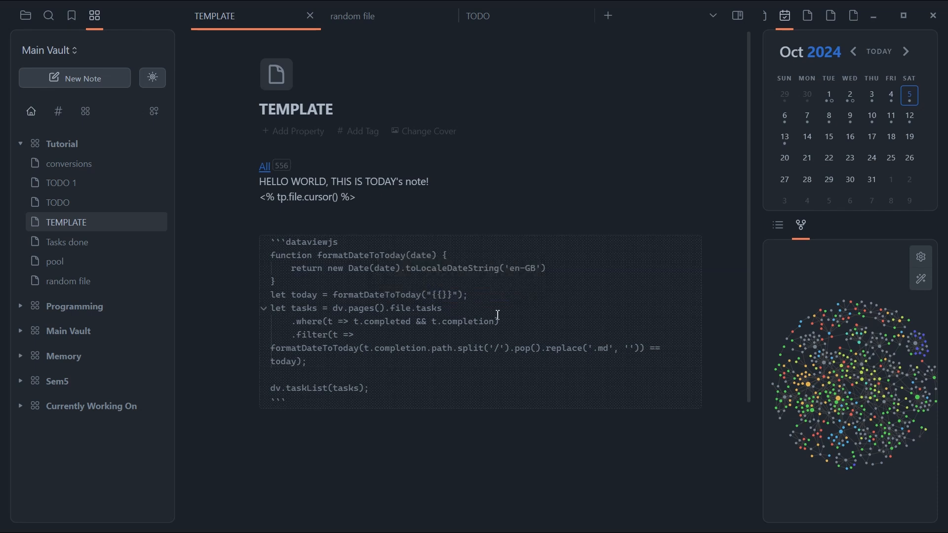
type("date: DD MMMM YYYY")
left_click(489, 449)
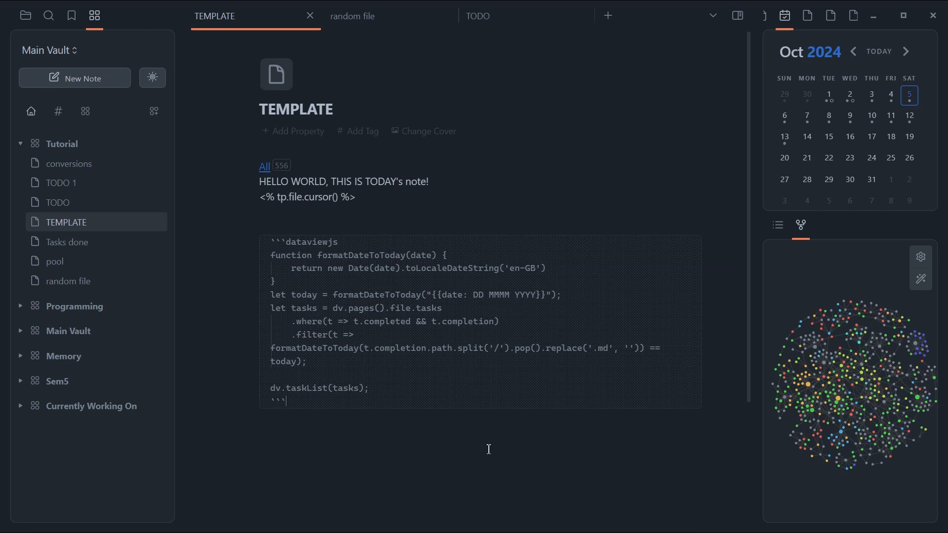
- Create the daily note for 14 October 2024, check the date filled into its dataviewjs block and view the rendered query
left_click(811, 144)
left_click(631, 302)
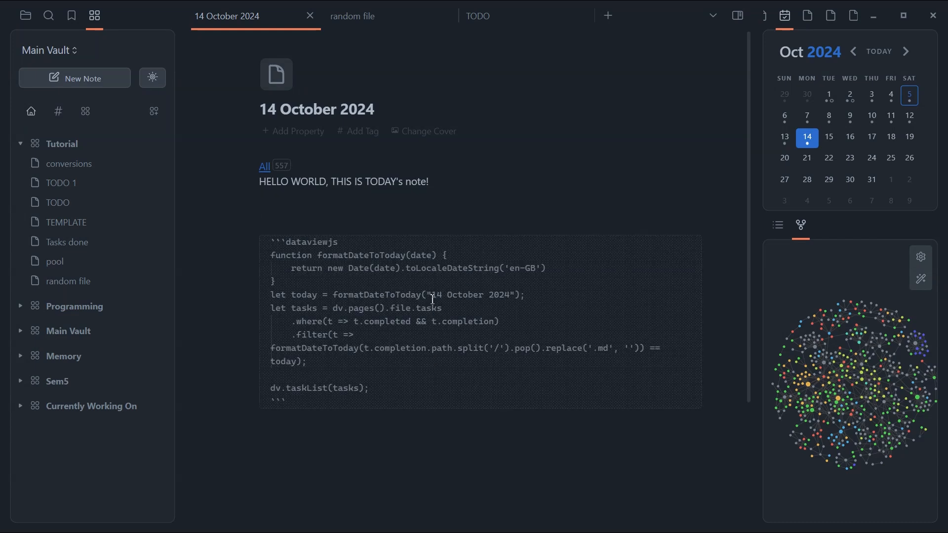
left_click_drag(433, 300, 512, 297)
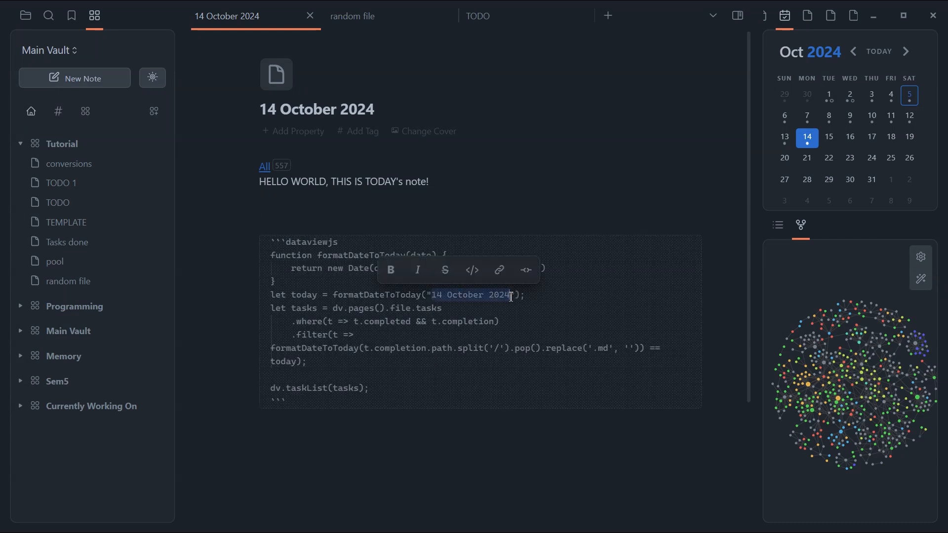
left_click(511, 297)
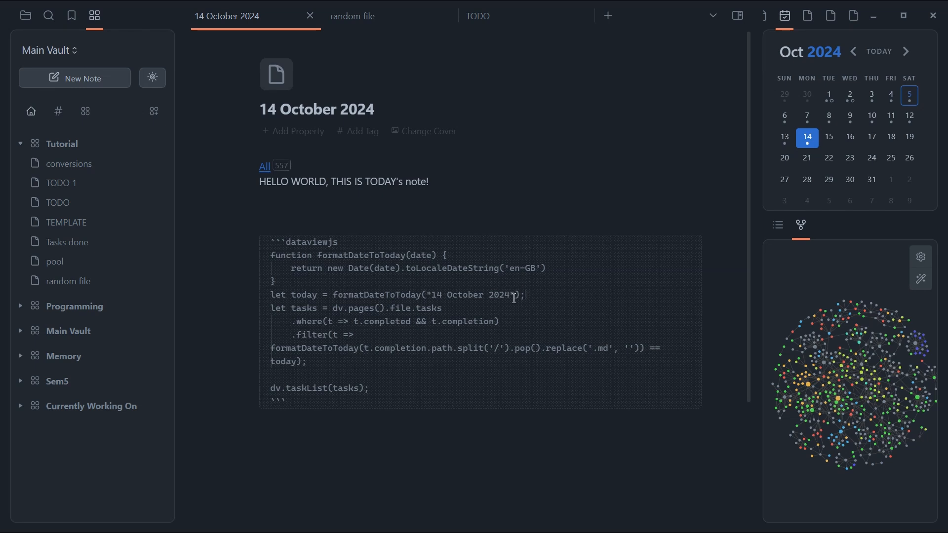
left_click_drag(524, 296, 392, 301)
left_click(417, 468)
left_click(307, 219)
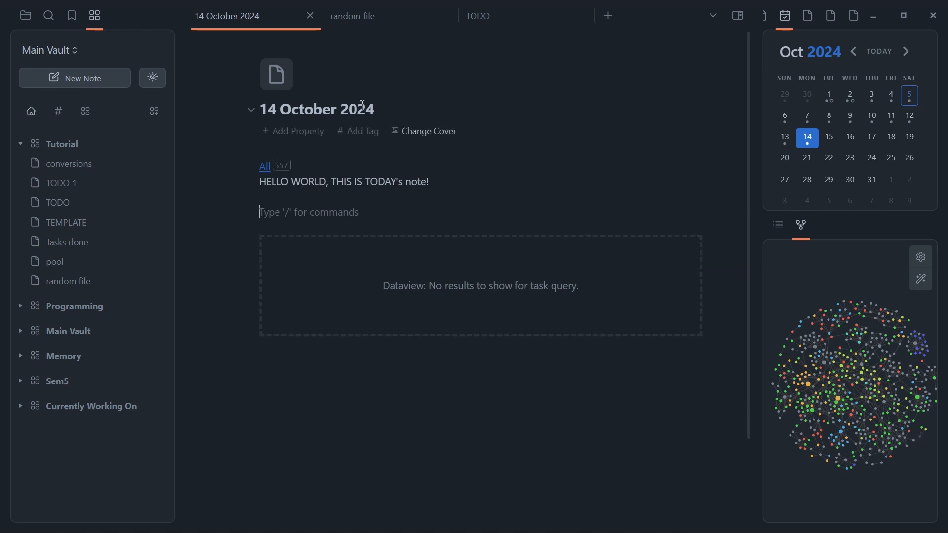
- In random file, set the completion date of "i should brush my teeth" to 14 October 2024 and return to that day's note
left_click(409, 20)
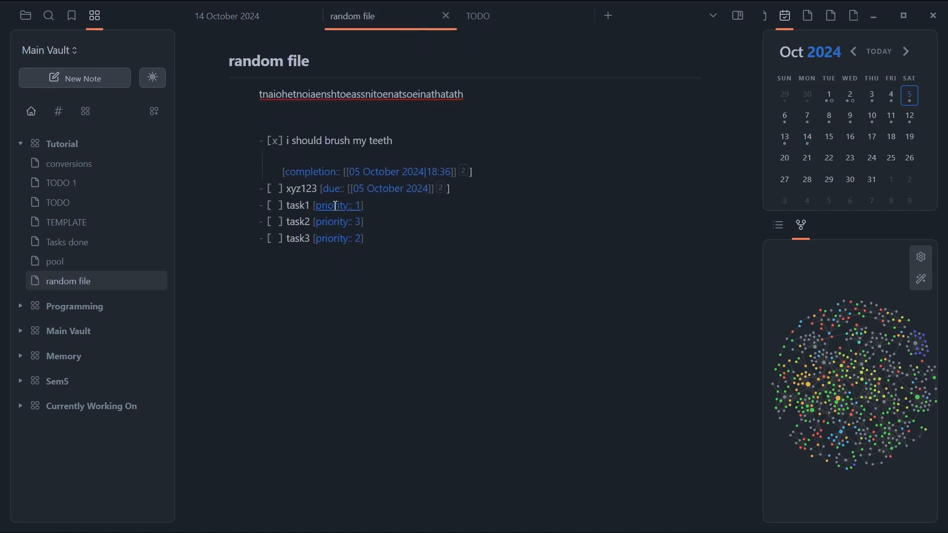
double_click(357, 171)
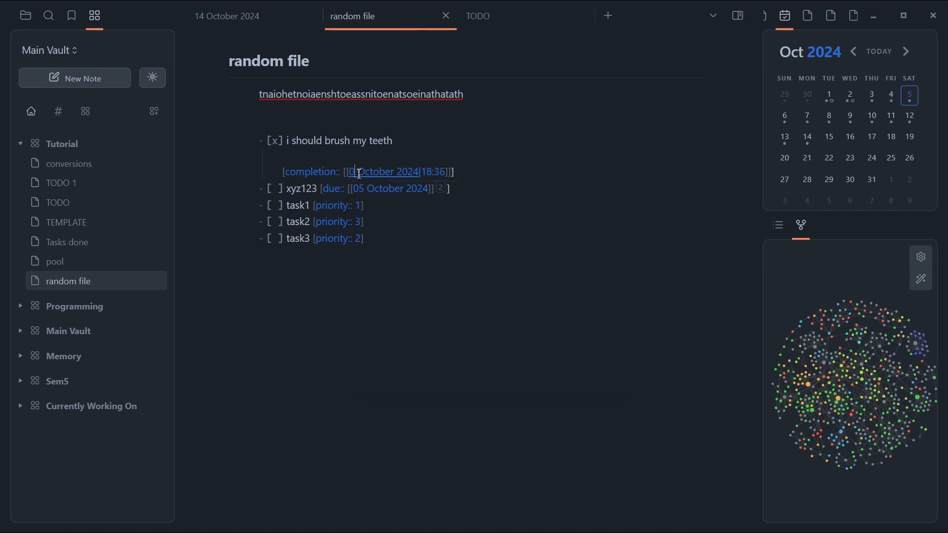
type("14")
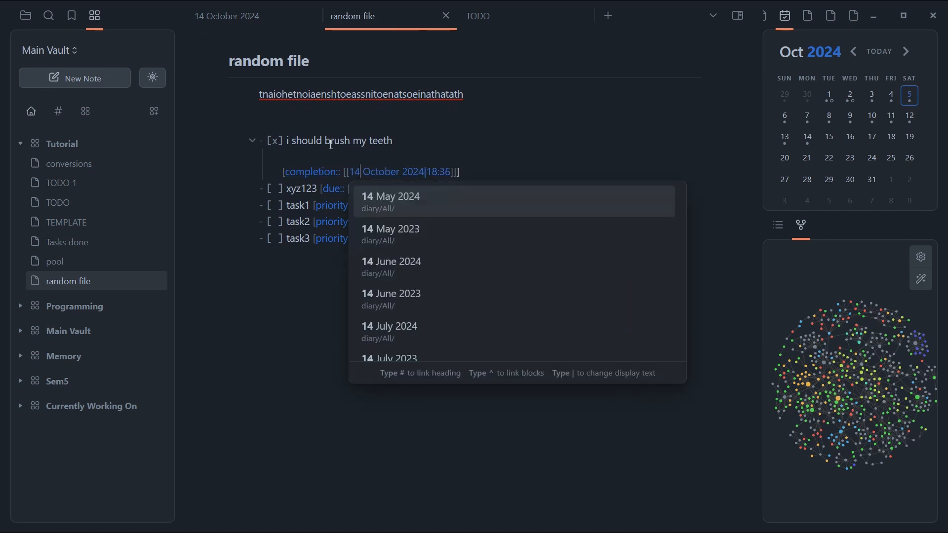
left_click(248, 16)
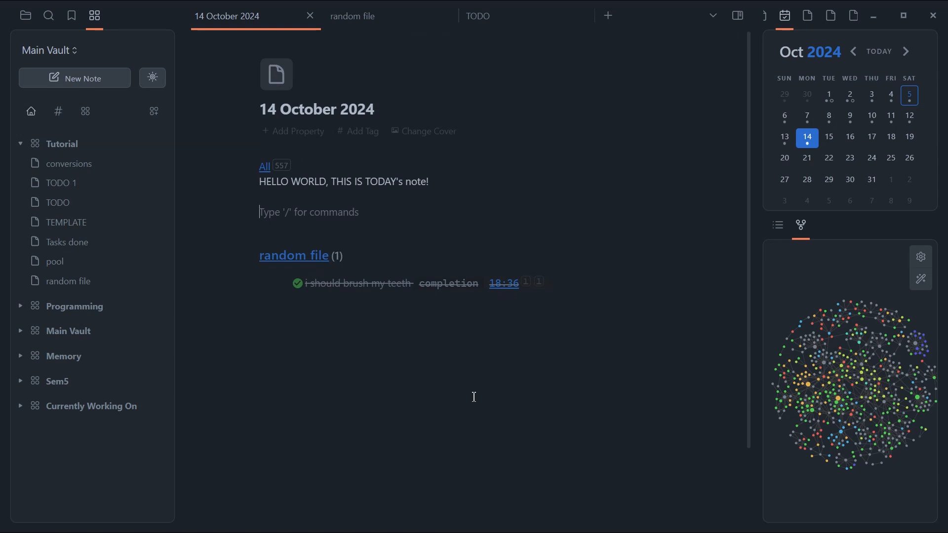
- Compare the dataviewjs block in the TEMPLATE note with the one in the 14 October 2024 daily note
left_click(786, 148)
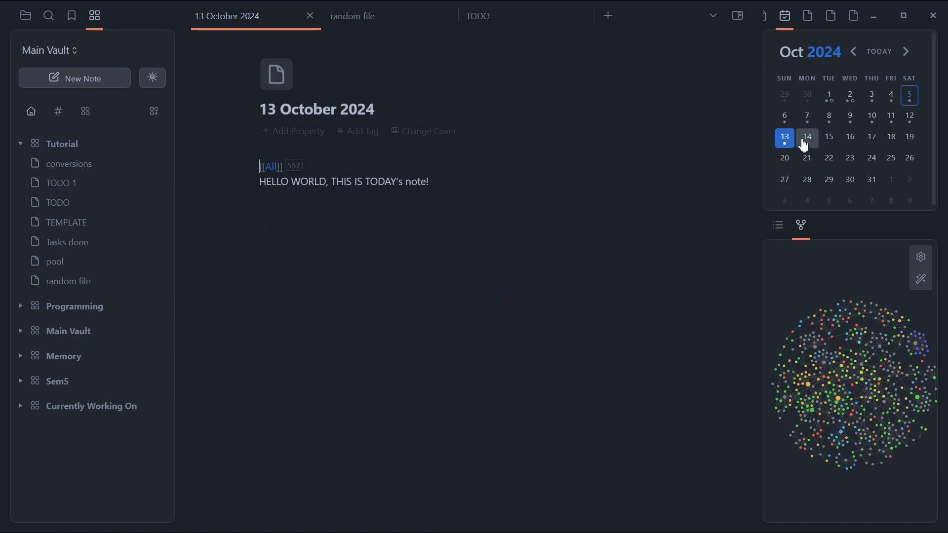
left_click(805, 142)
left_click(93, 227)
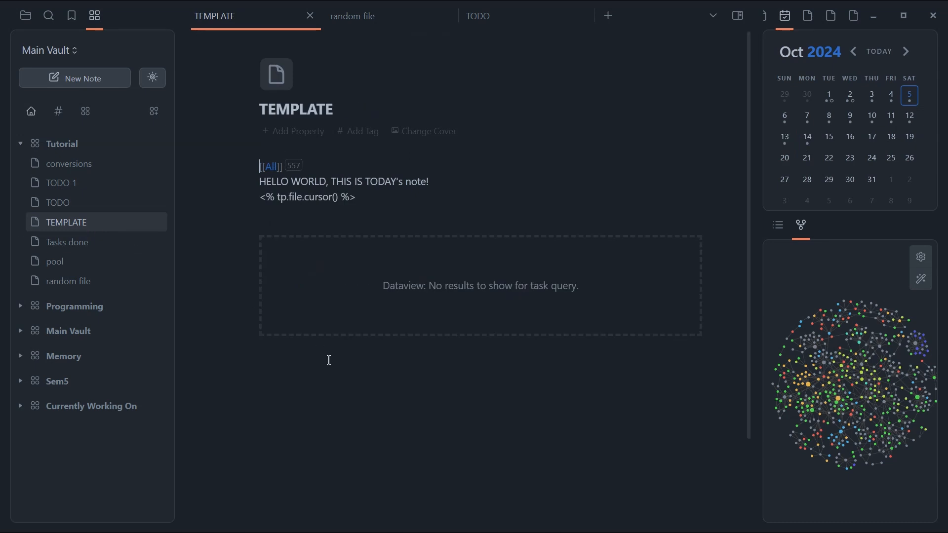
left_click(330, 361)
key("Up")
key("Up")
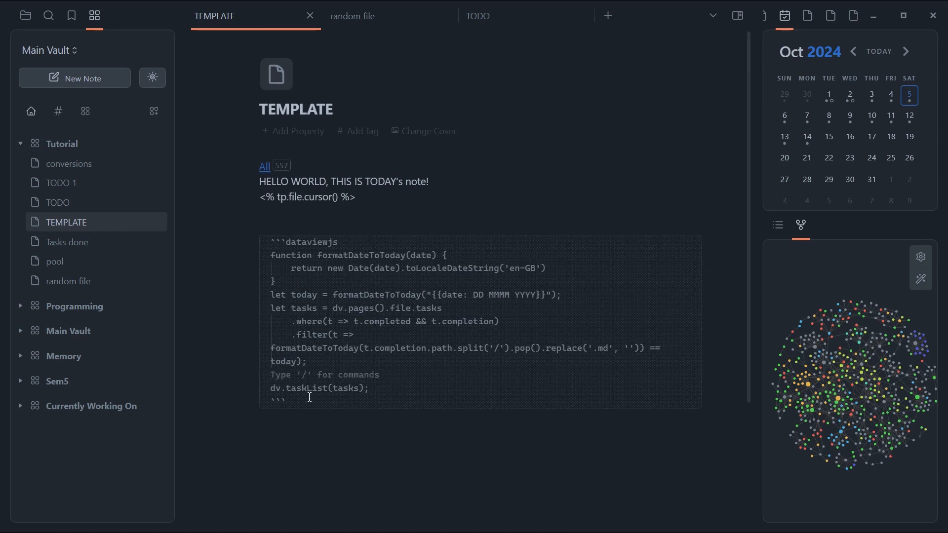
left_click_drag(310, 398, 257, 251)
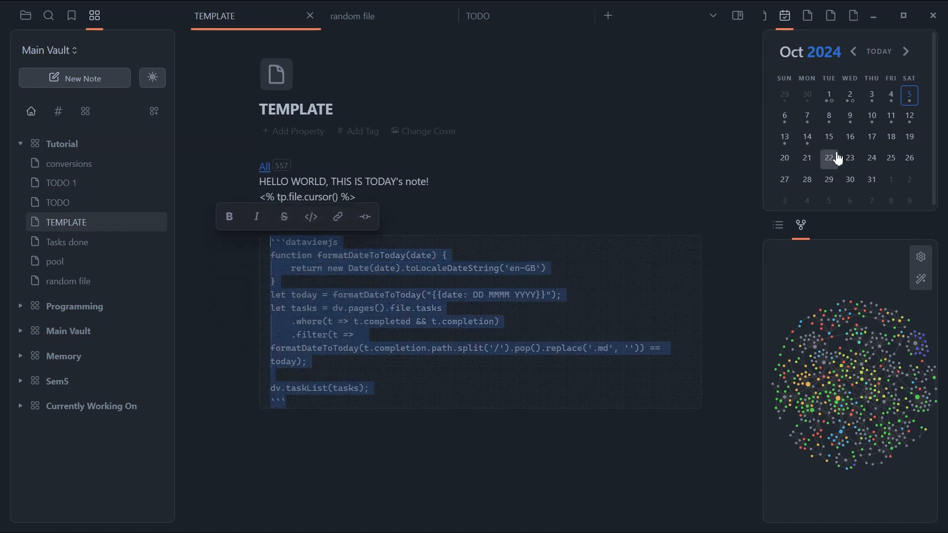
left_click(810, 139)
left_click(380, 335)
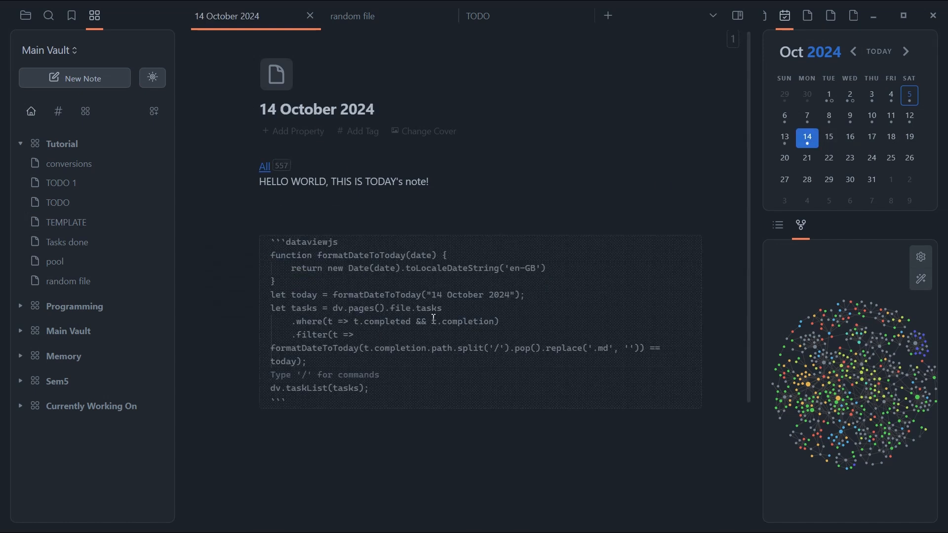
- Create the daily note for 15 October 2024 and inspect the date filled into its dataviewjs block
left_click(829, 138)
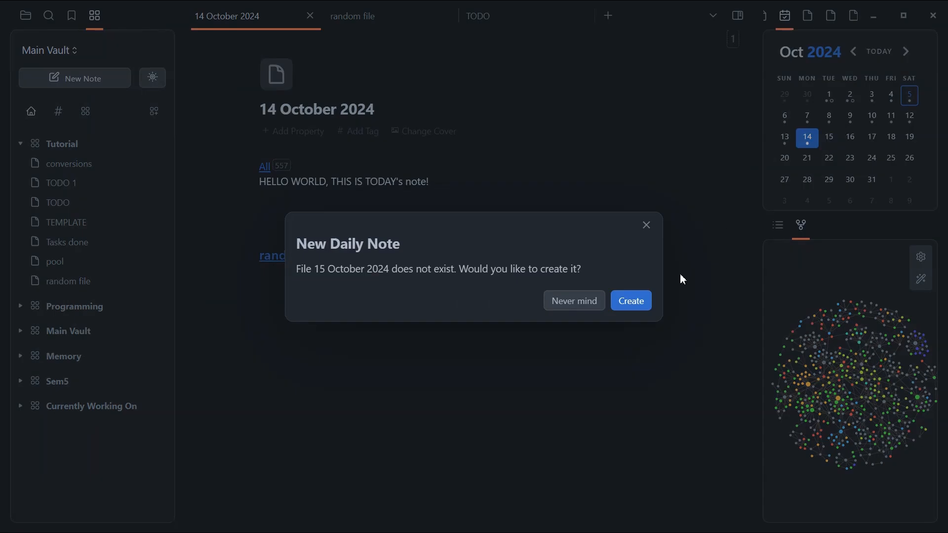
left_click(631, 301)
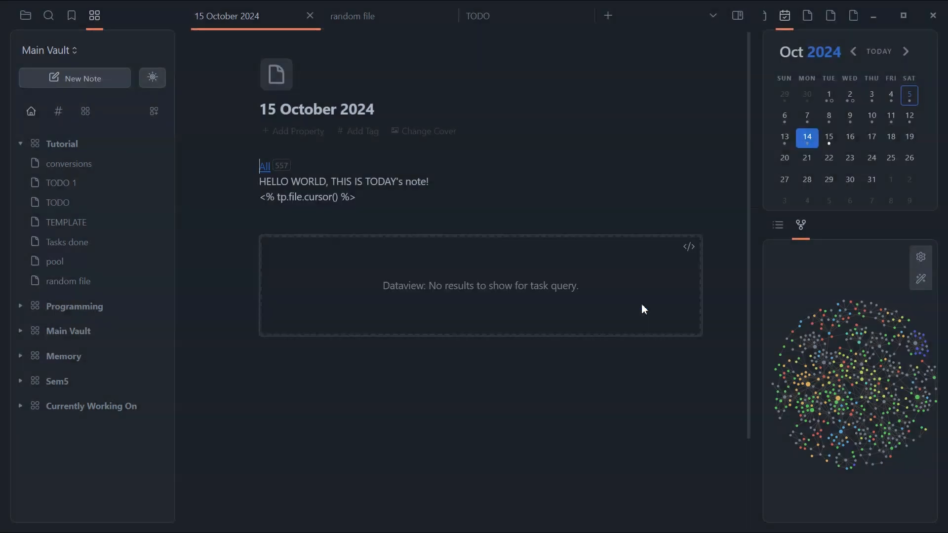
left_click(391, 399)
key("Up")
key("Up")
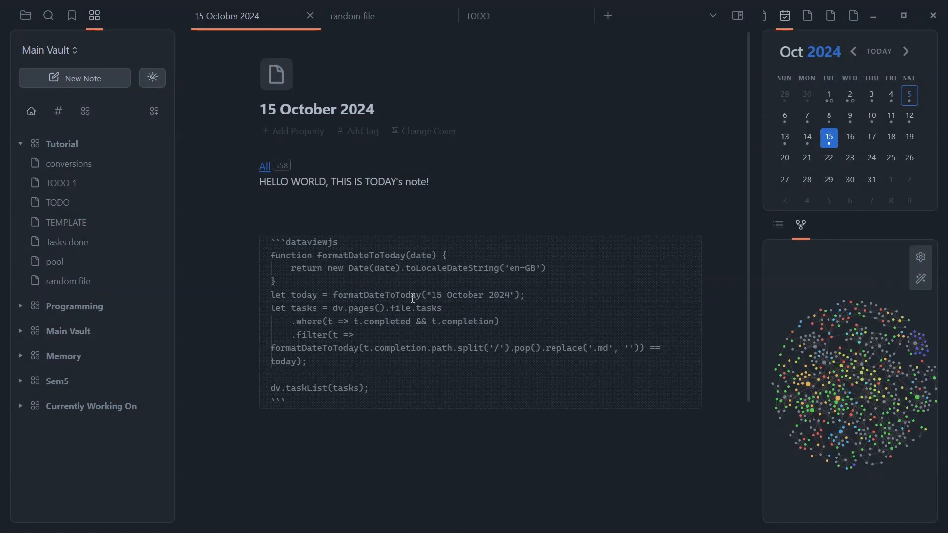
left_click_drag(415, 294, 546, 296)
left_click(515, 304)
- View the query in the 15 October 2024 note both rendered and as dataviewjs source
key("Down")
key("Up")
key("Up")
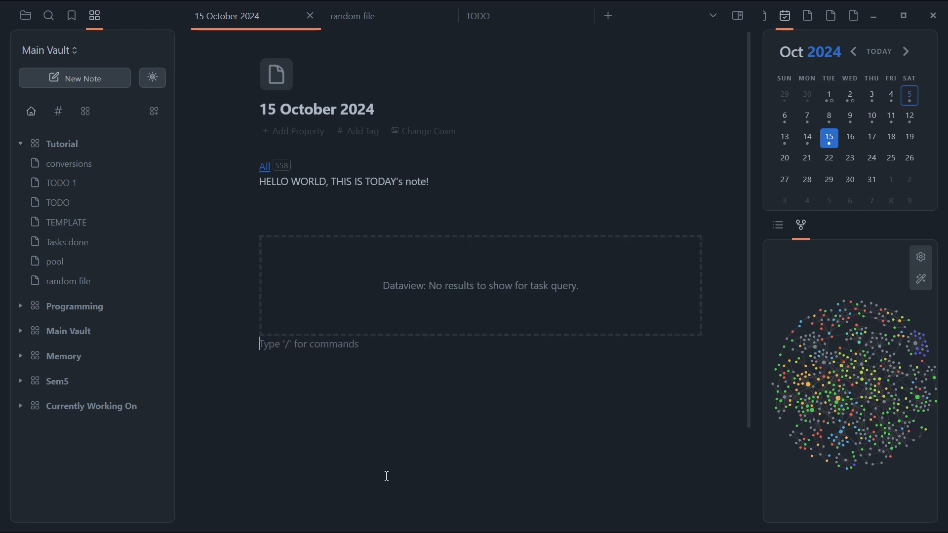
key("Down")
key("Up")
key("Up")
key("Up")
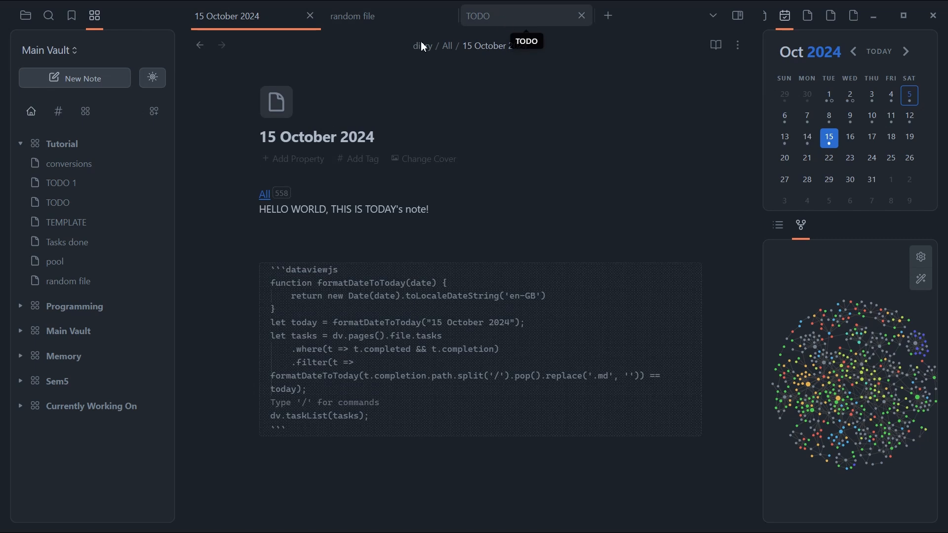
scroll(353, 291, "down", 1)
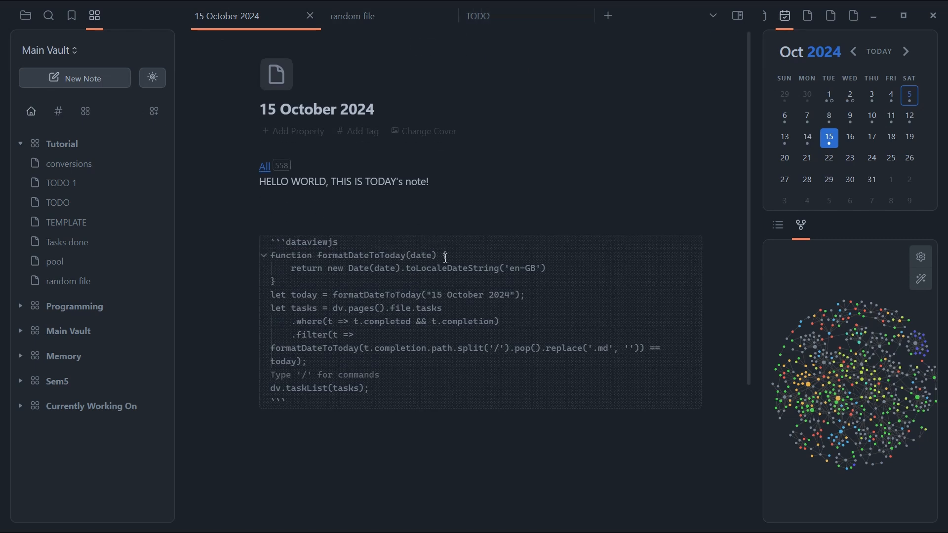
- Open the Tasks done note in reading view and dock it in the sidebar between the calendar and the graph
left_click(92, 244)
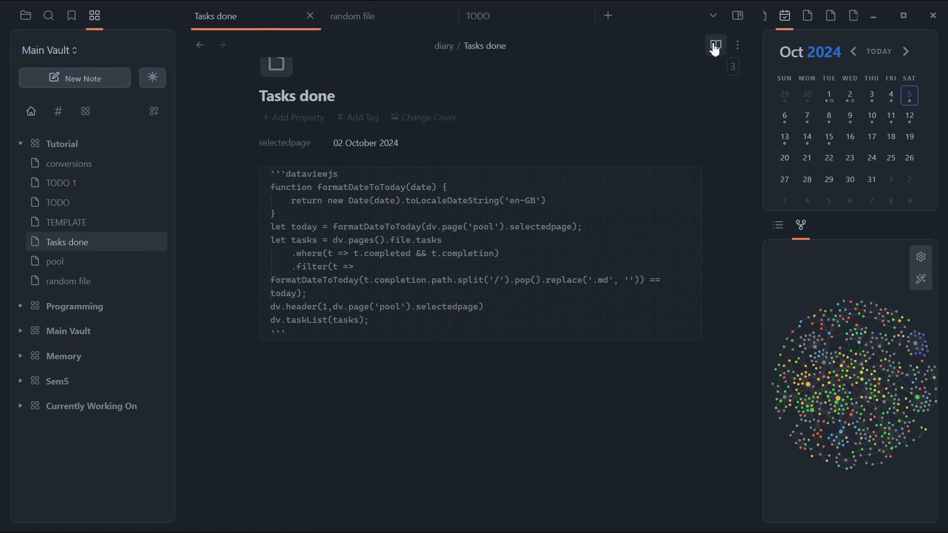
left_click(716, 45)
left_click_drag(237, 16, 822, 218)
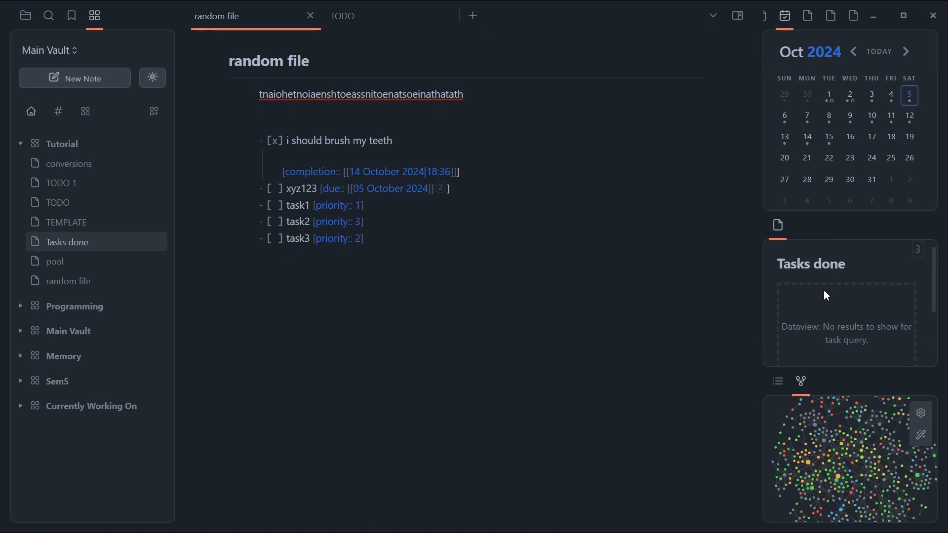
left_click(332, 294)
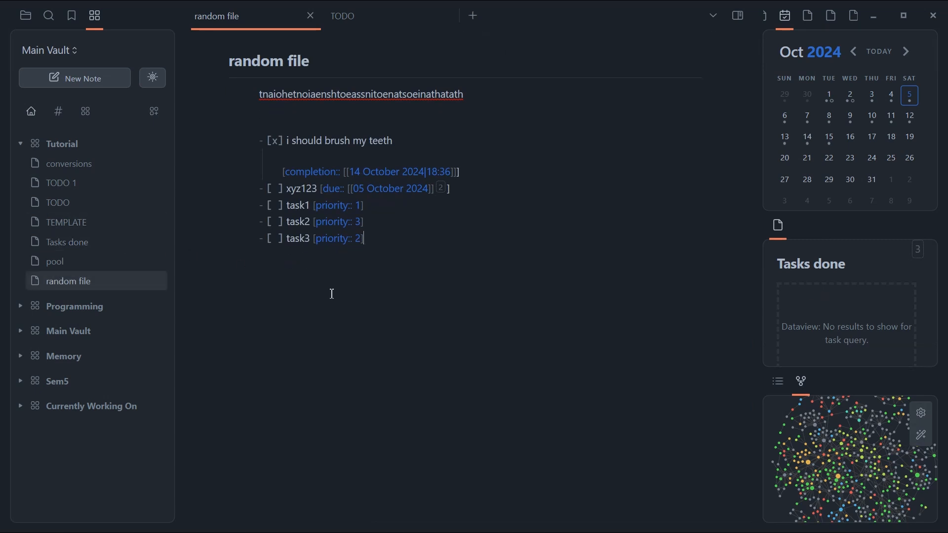
- Examine the dv.page('pool').selectedpage argument in Tasks done and check the docked query with the 02 and 08 October 2024 notes open
left_click(57, 243)
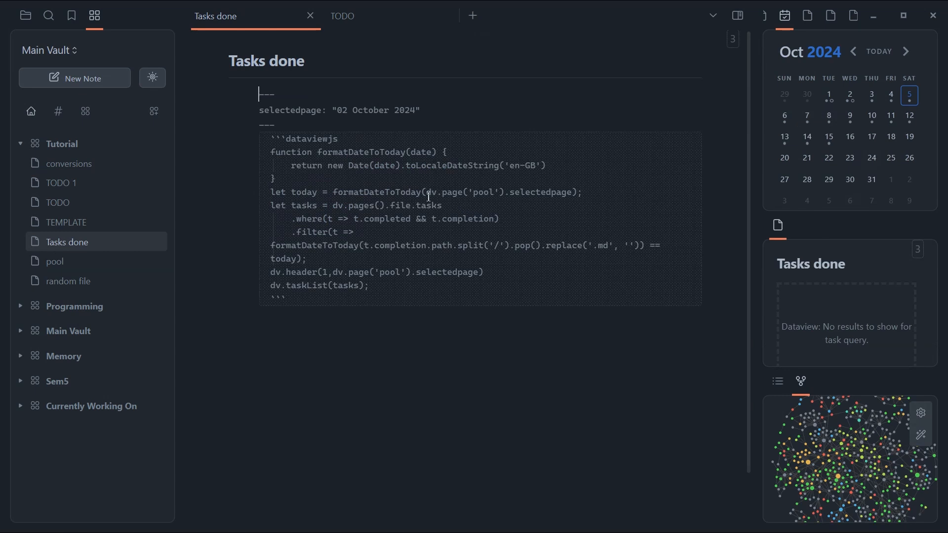
left_click_drag(427, 193, 576, 192)
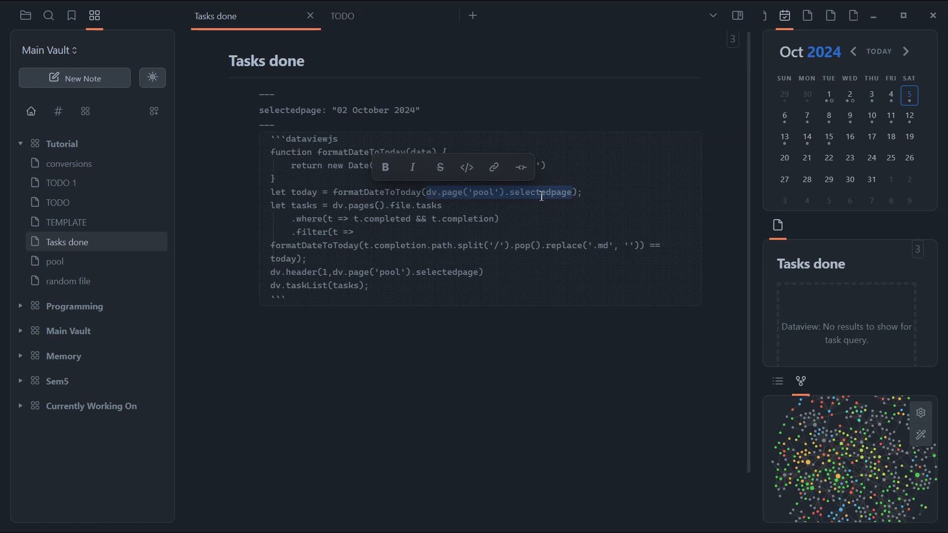
left_click(848, 108)
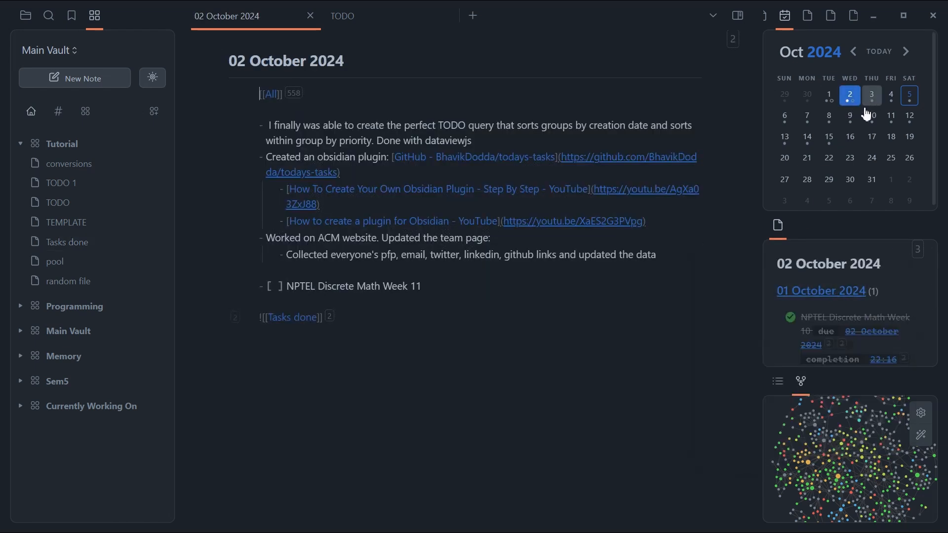
left_click(829, 122)
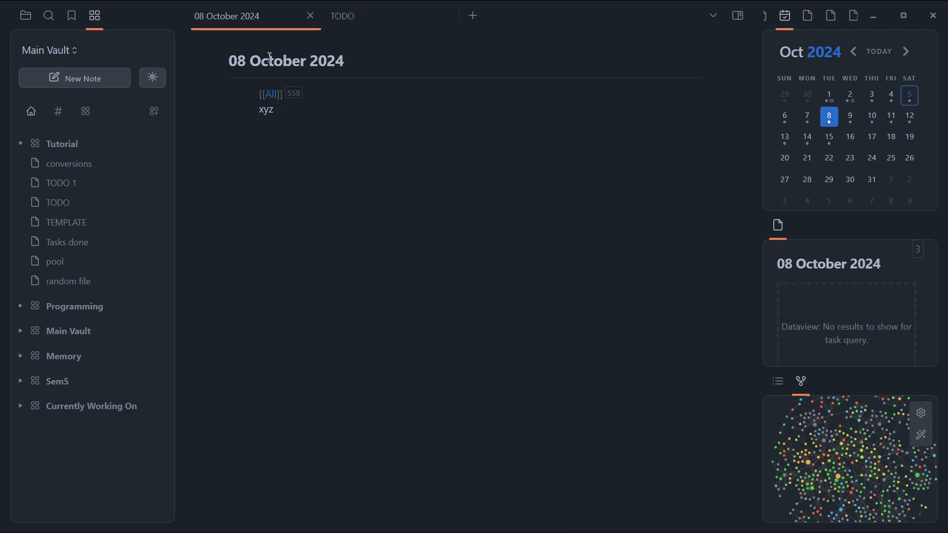
mouse_move(258, 28)
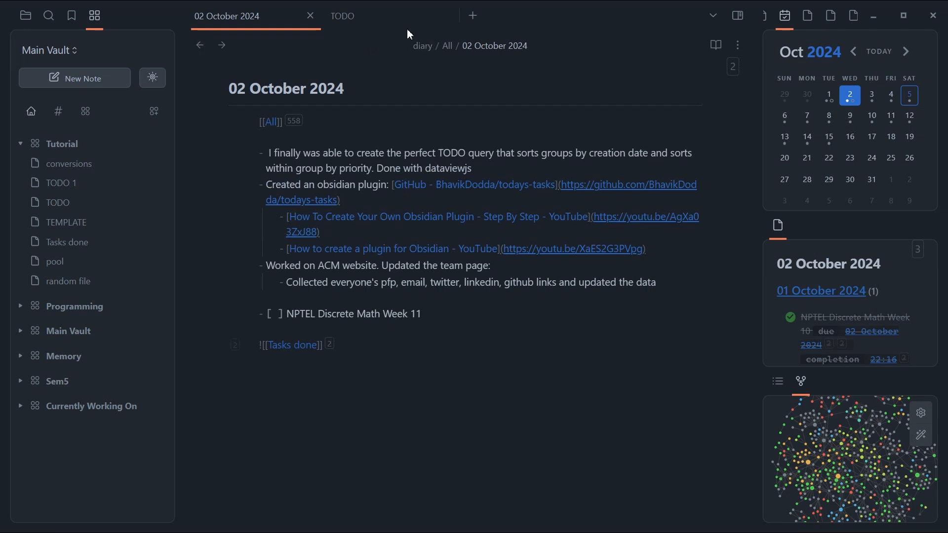
- Open Tasks done in place of the TODO note and replace the formatDateToToday argument dv.page('pool').selectedpage with "03 October 2024"
left_click(377, 20)
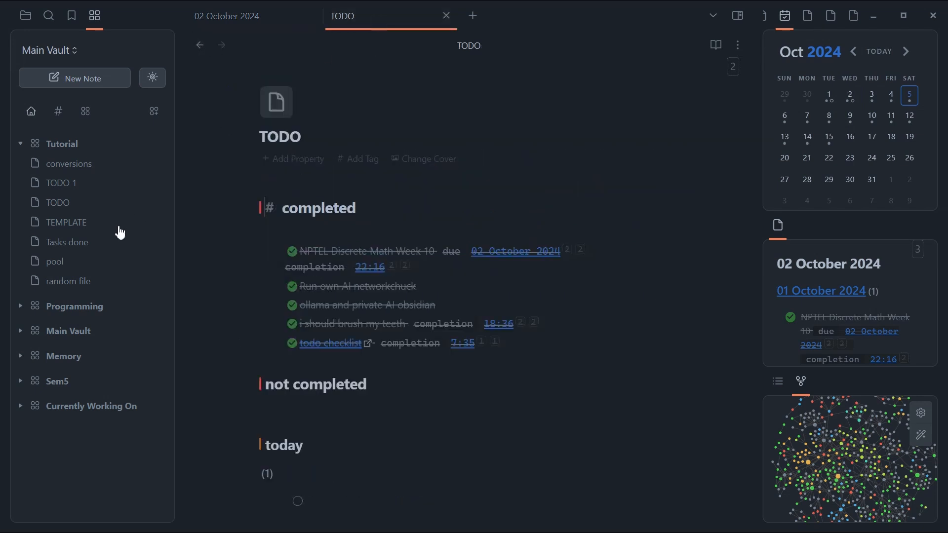
left_click(74, 244)
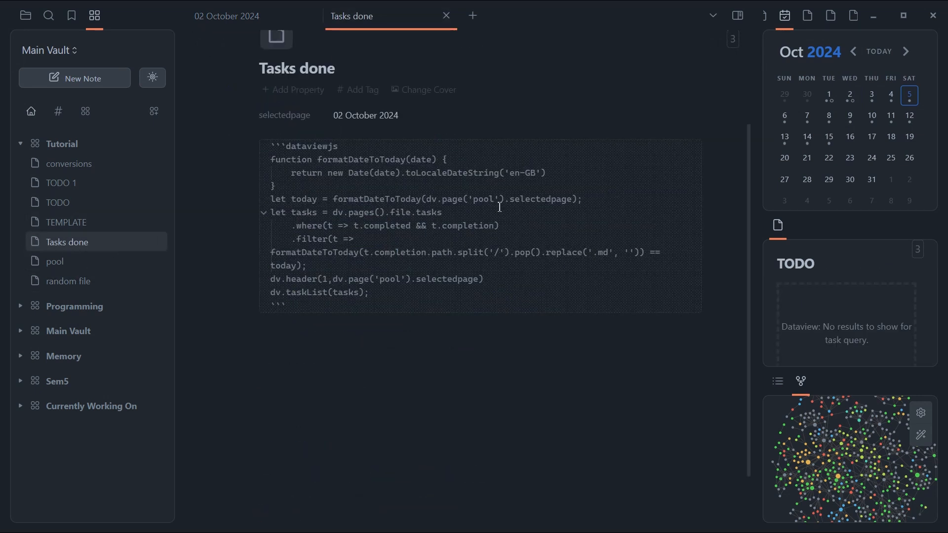
left_click_drag(591, 202, 574, 204)
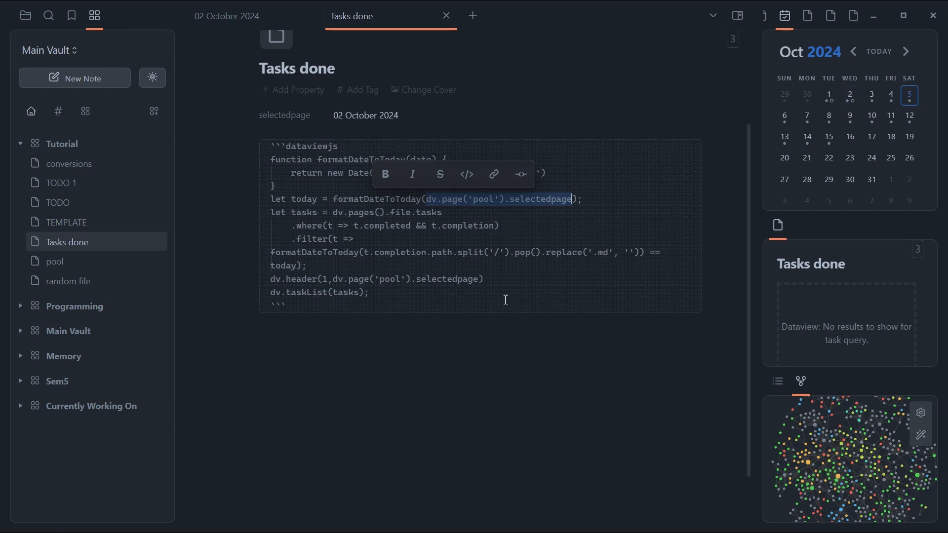
key("BackSpace")
type("\"")
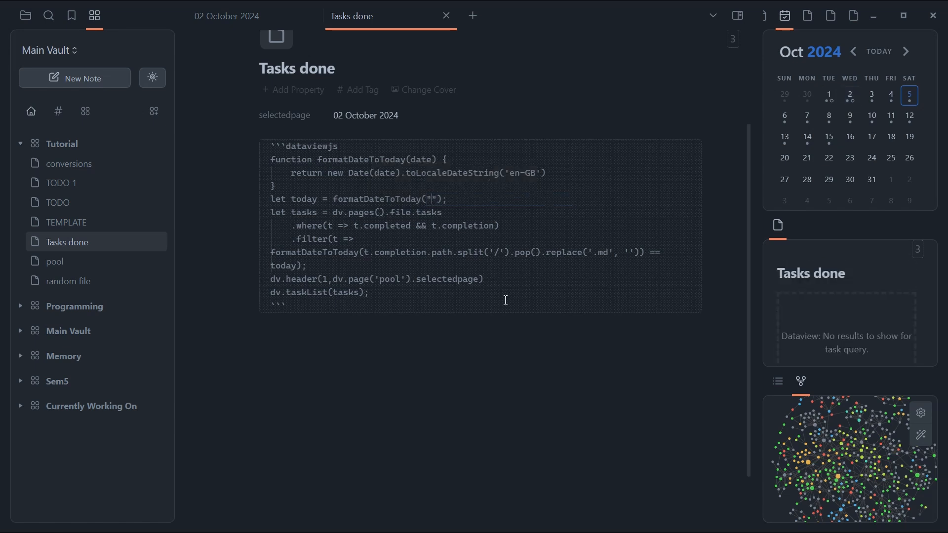
type("03 October 2024")
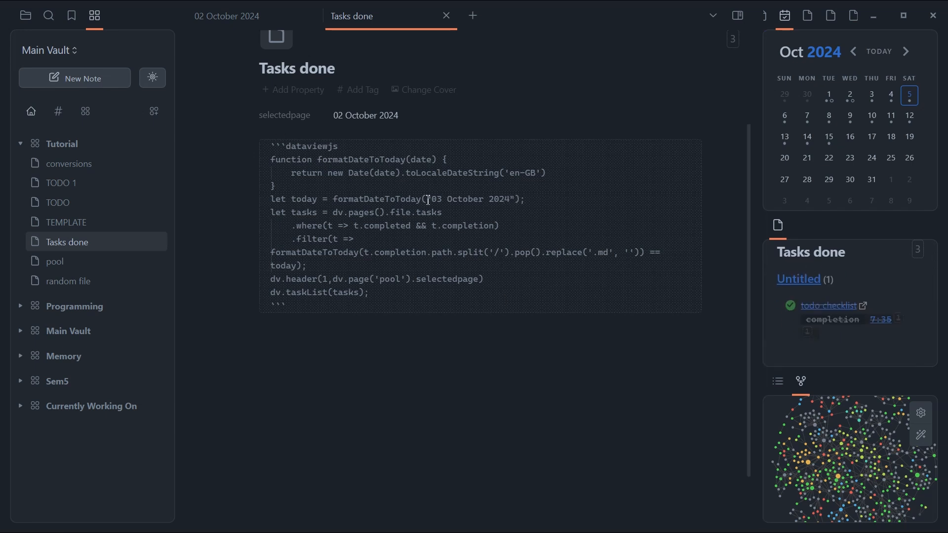
- Review the date string in the Tasks done query alongside the docked task list
left_click_drag(427, 200, 514, 200)
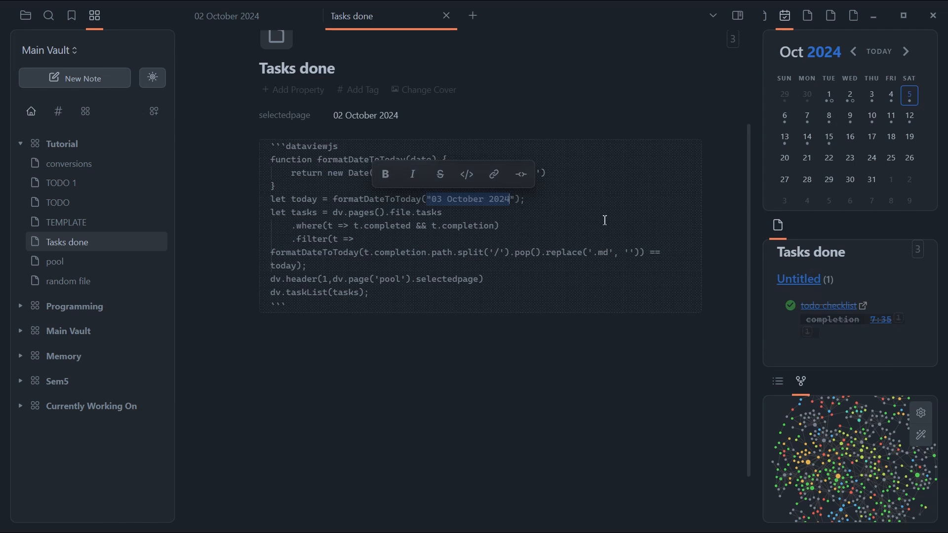
scroll(824, 264, "up", 1)
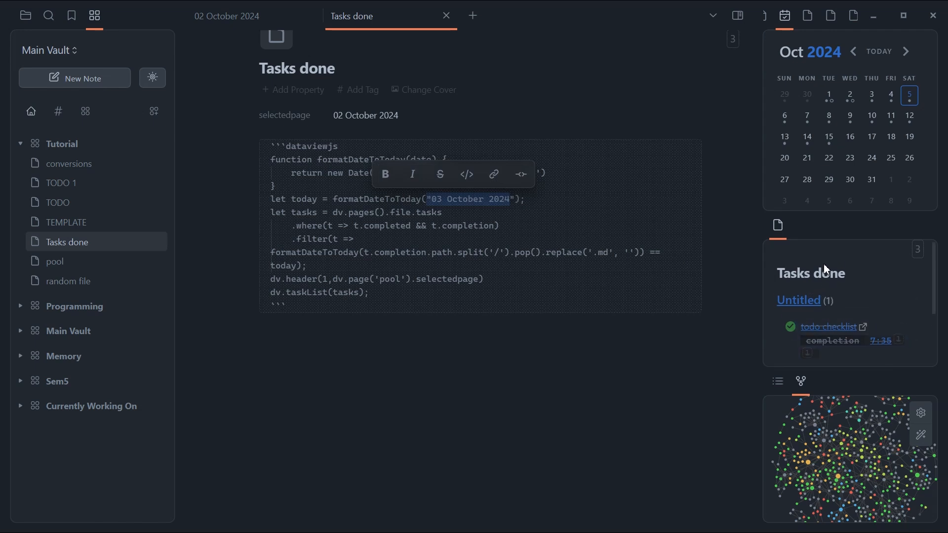
left_click(463, 204)
left_click_drag(514, 201, 422, 199)
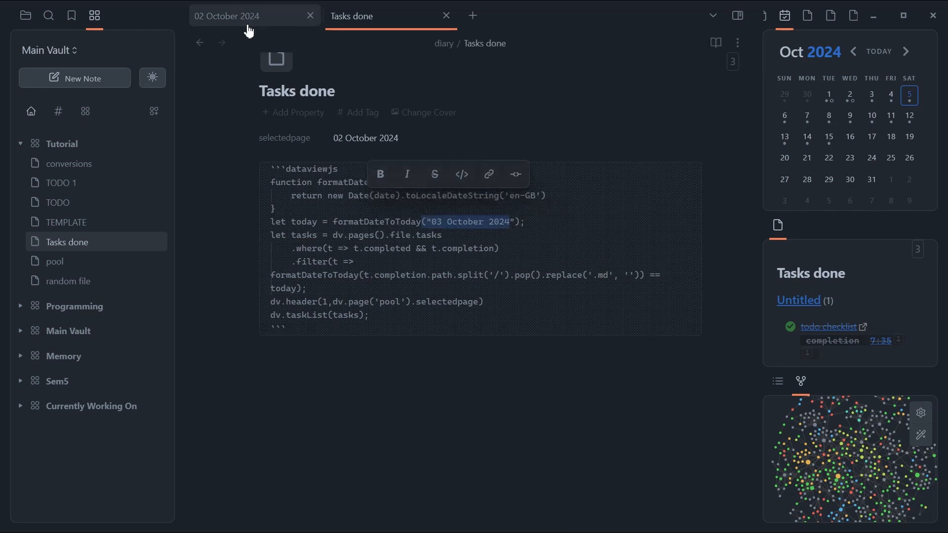
- Examine the find and replace rules for diary/Tasks done in the conversions note
left_click(89, 166)
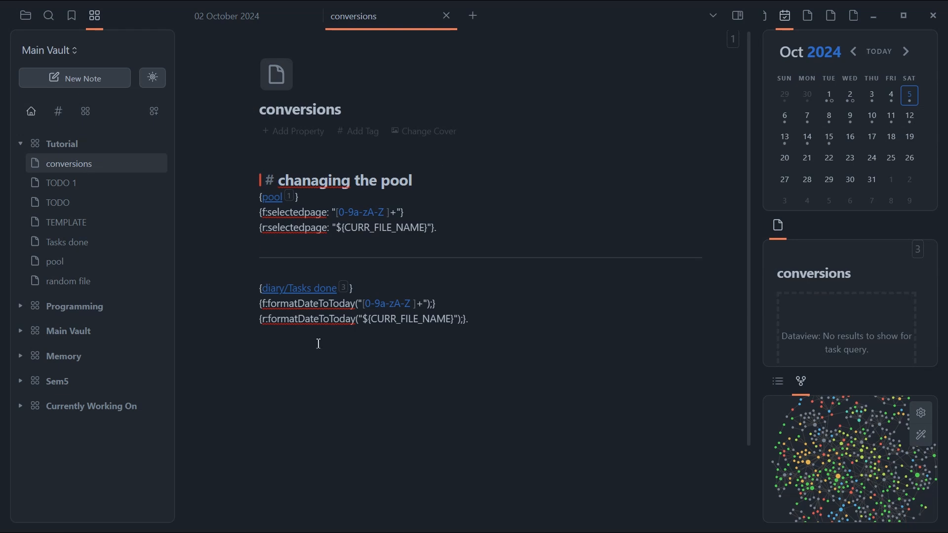
left_click_drag(513, 353, 325, 246)
left_click(574, 393)
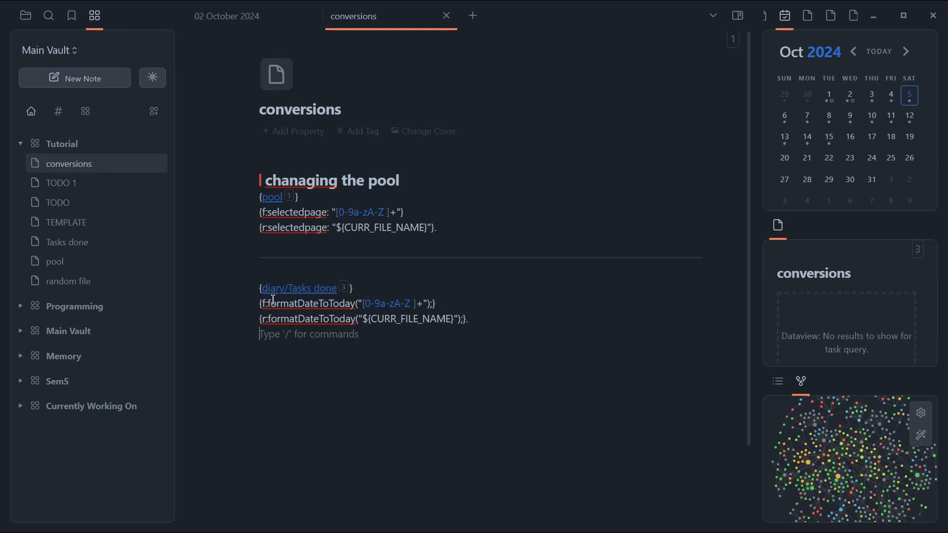
left_click_drag(270, 301, 437, 306)
type("f:formatDateToToday\\(\"[0-9a-zA-Z ]+\"\\);")
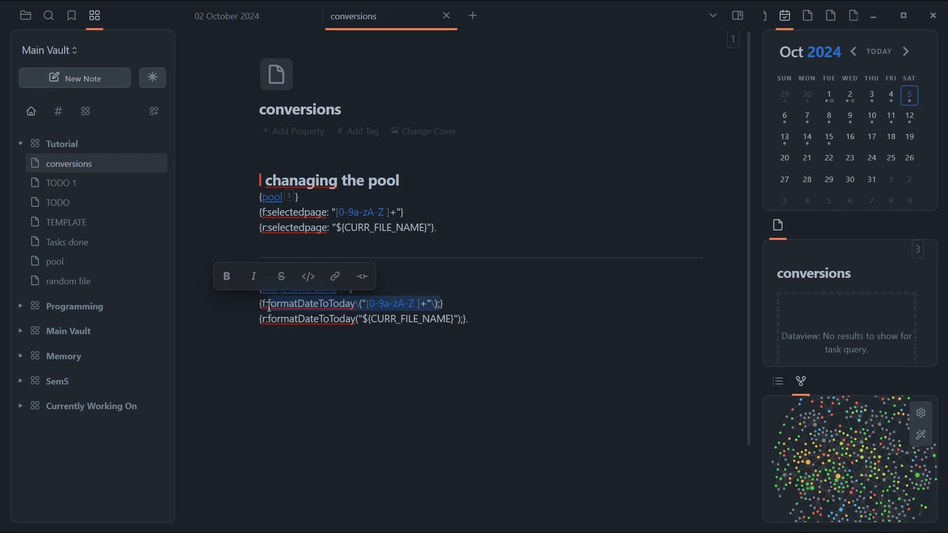
left_click(266, 305)
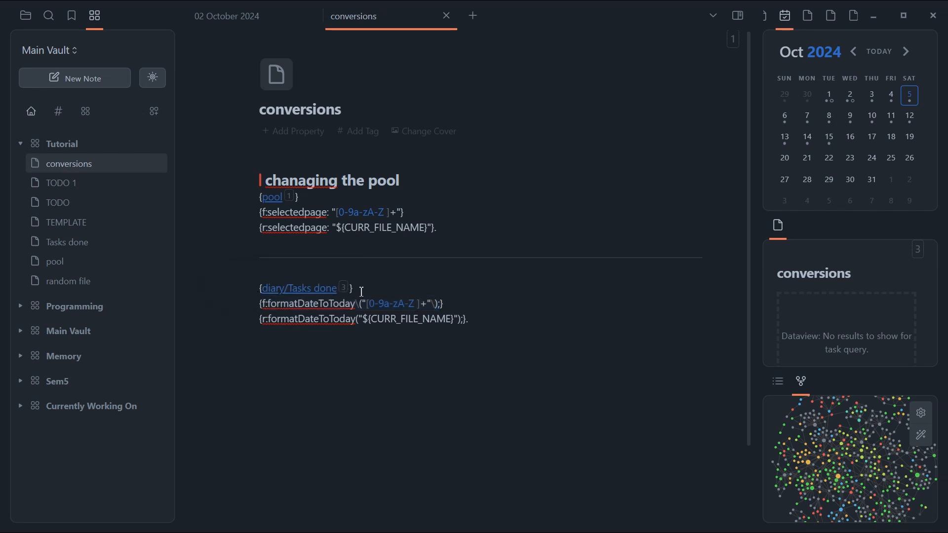
left_click_drag(359, 292, 436, 309)
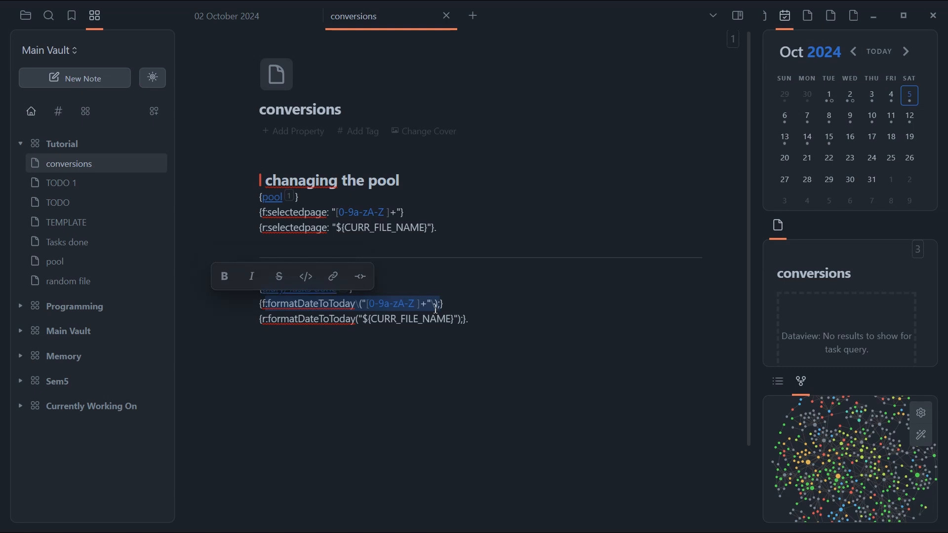
left_click_drag(262, 319, 467, 321)
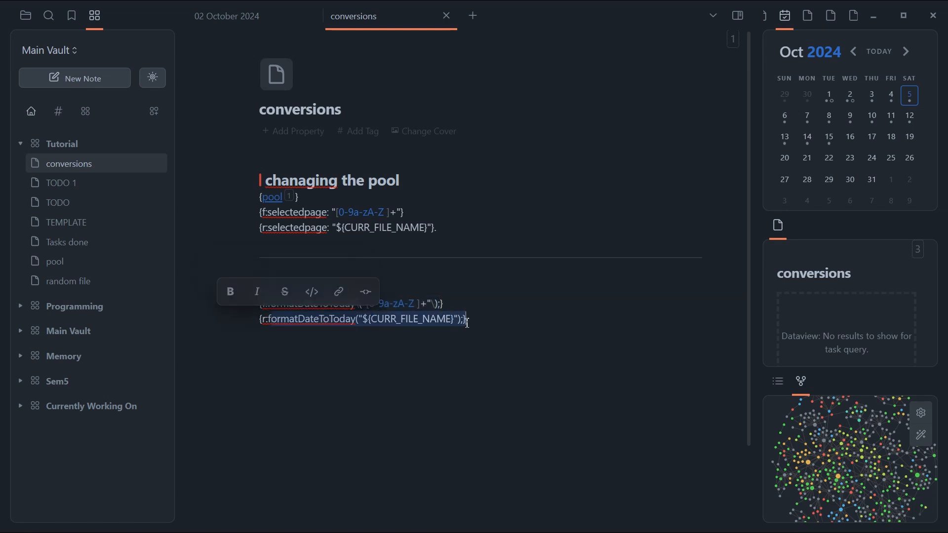
left_click(478, 342)
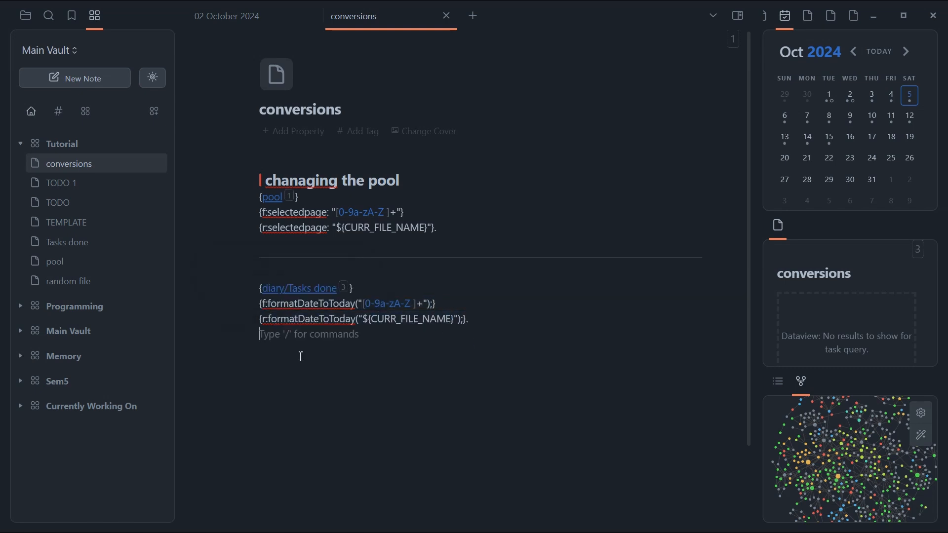
- Switch to the Arc browser and open the regexr.com site in a new tab
key("alt+Tab")
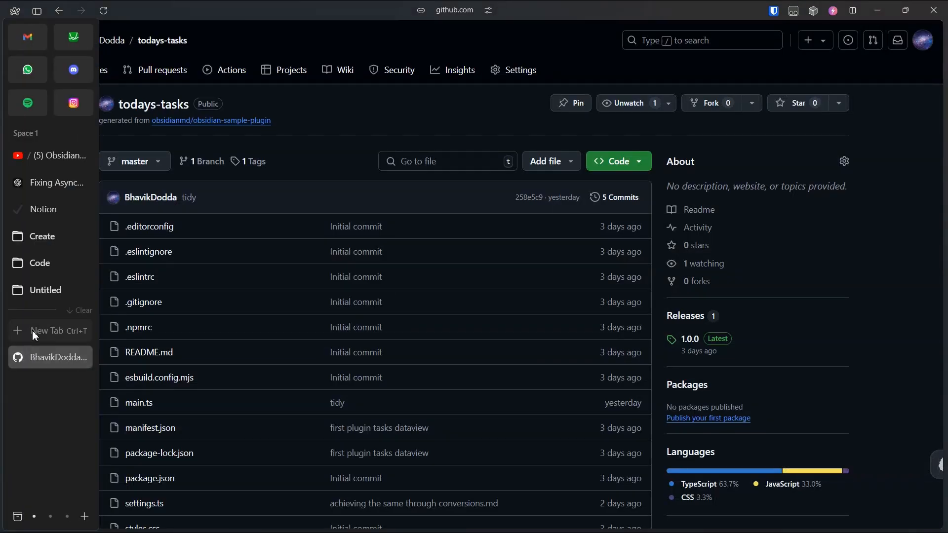
left_click(32, 330)
type("regex")
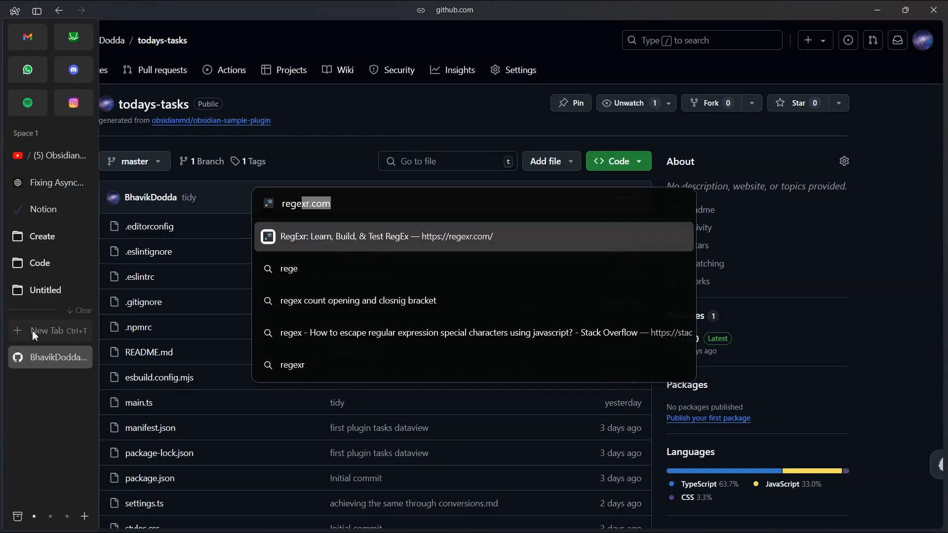
key("Return")
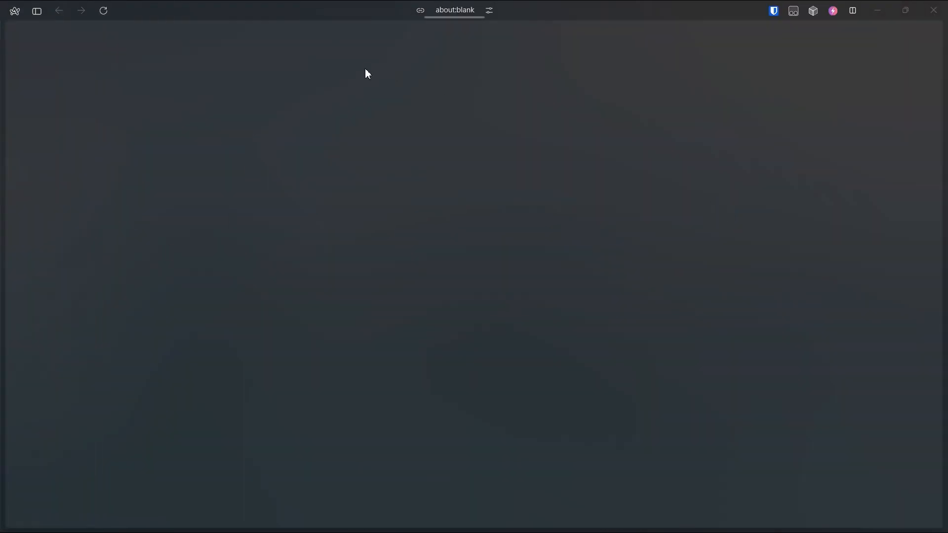
- Switch back to Obsidian, open Tasks done in a new tab and replace the "Tasks done" argument of formatDateToToday with "02 October 2024"
key("alt+Tab")
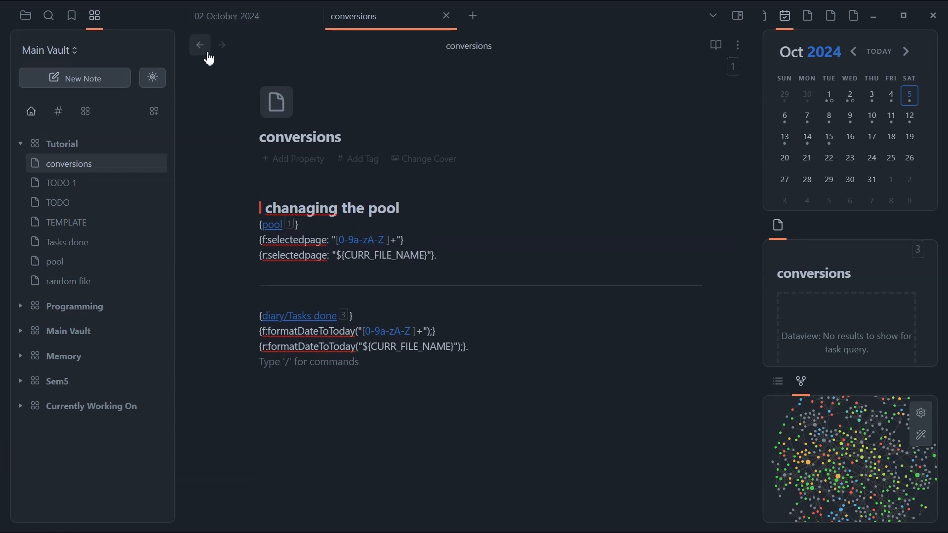
left_click(472, 16)
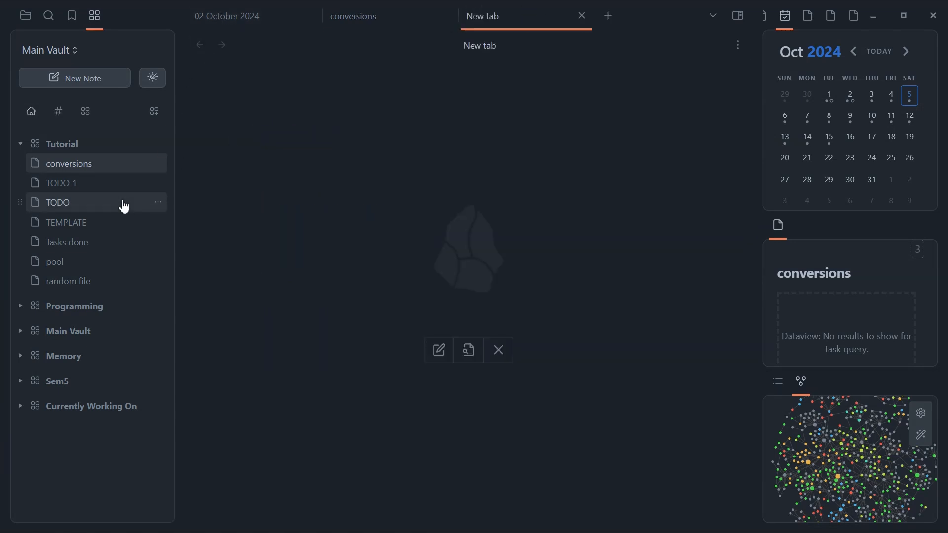
left_click(79, 243)
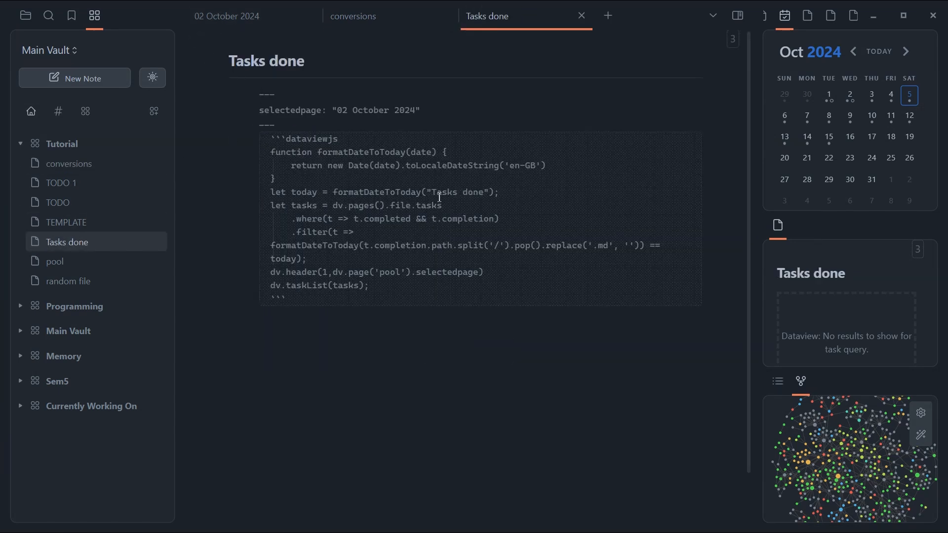
left_click_drag(433, 193, 492, 191)
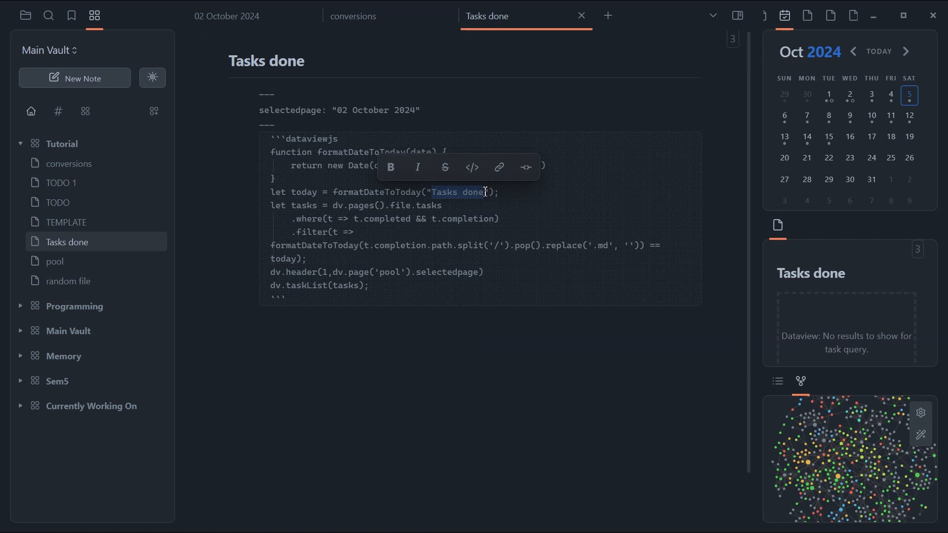
type("02 Octover")
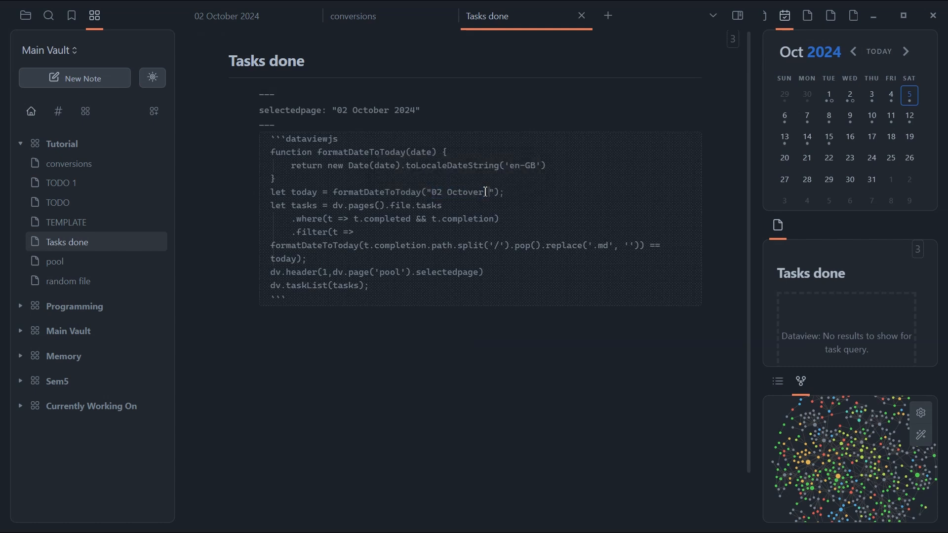
key("BackSpace")
key("BackSpace")
key("BackSpace")
type("ber 2024")
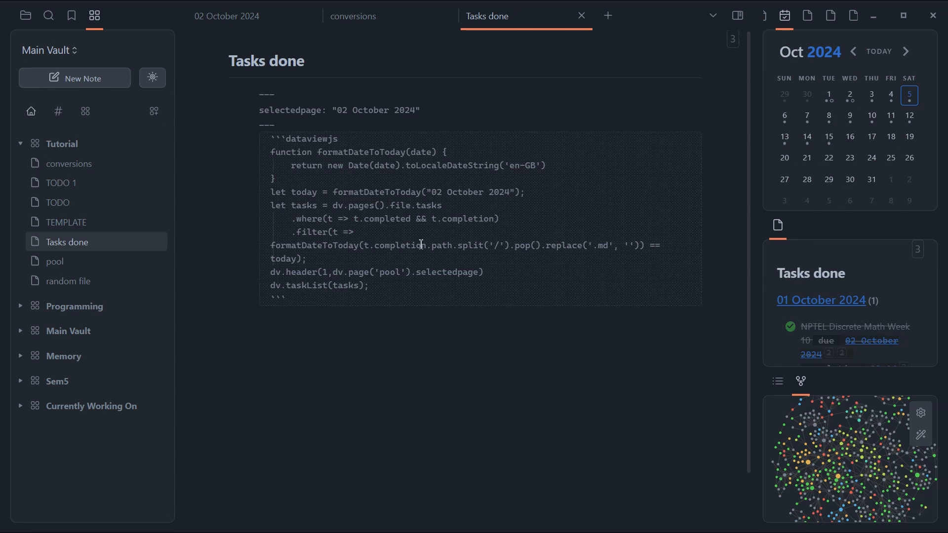
- Copy the full Tasks done content, switch to RegExr in Arc and replace the sample test text with it
left_click_drag(319, 298, 230, 91)
key("ctrl+c")
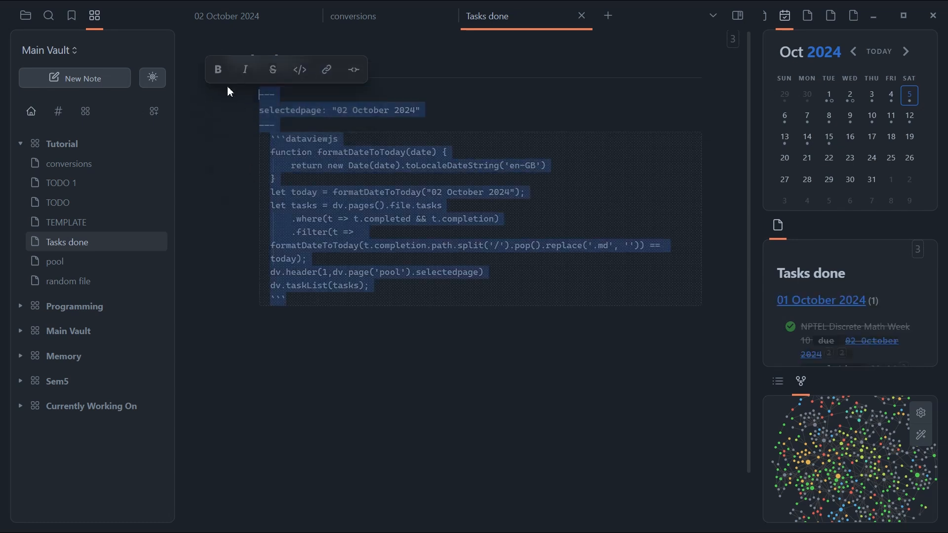
key("alt+Tab")
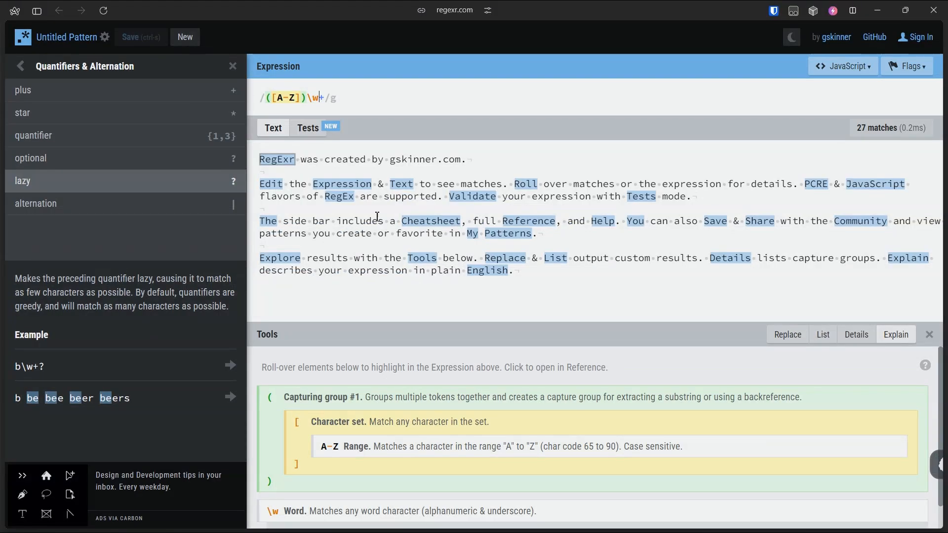
key("ctrl+a")
key("ctrl+v")
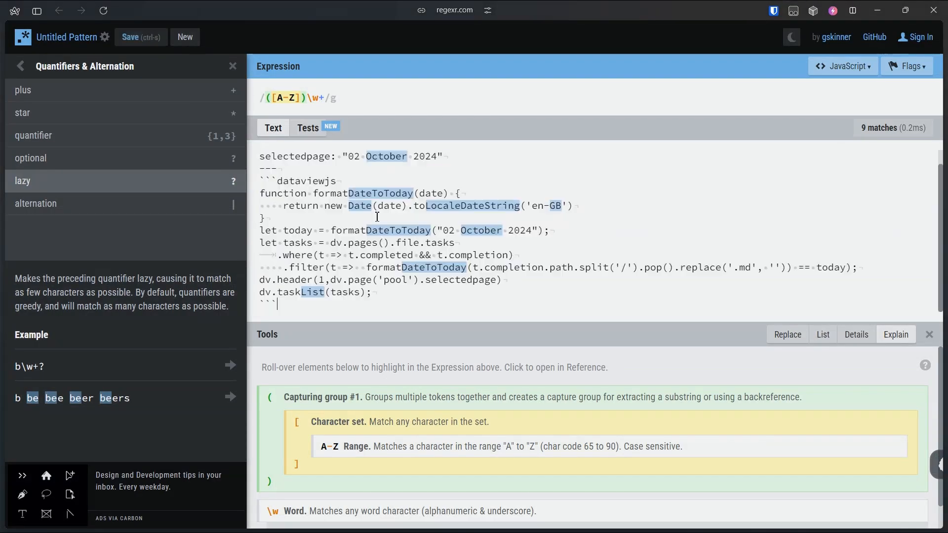
- Replace the existing RegExr expression with formatDateToToday\(\" to match the start of the function call
left_click(297, 95)
key("ctrl+a")
key("BackSpace")
type("f")
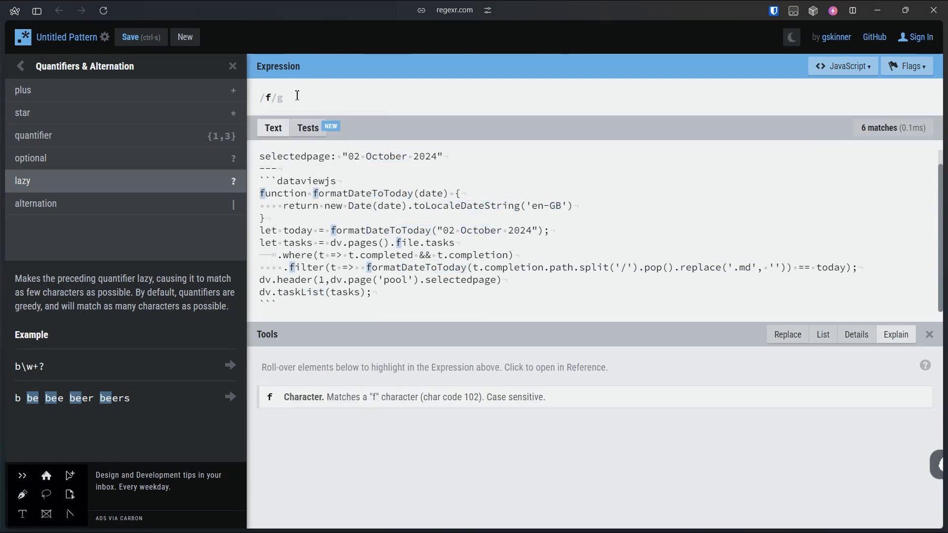
type("ormatDa")
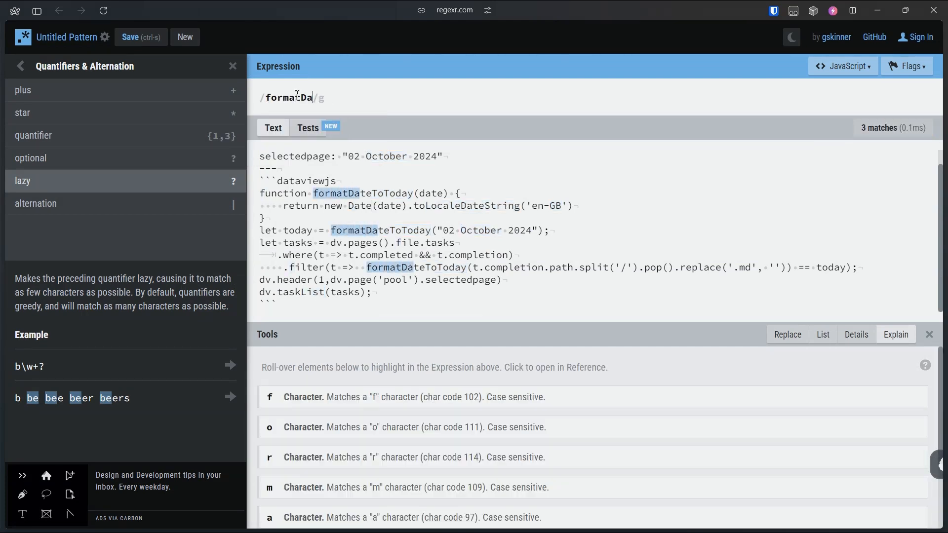
type("teToToady")
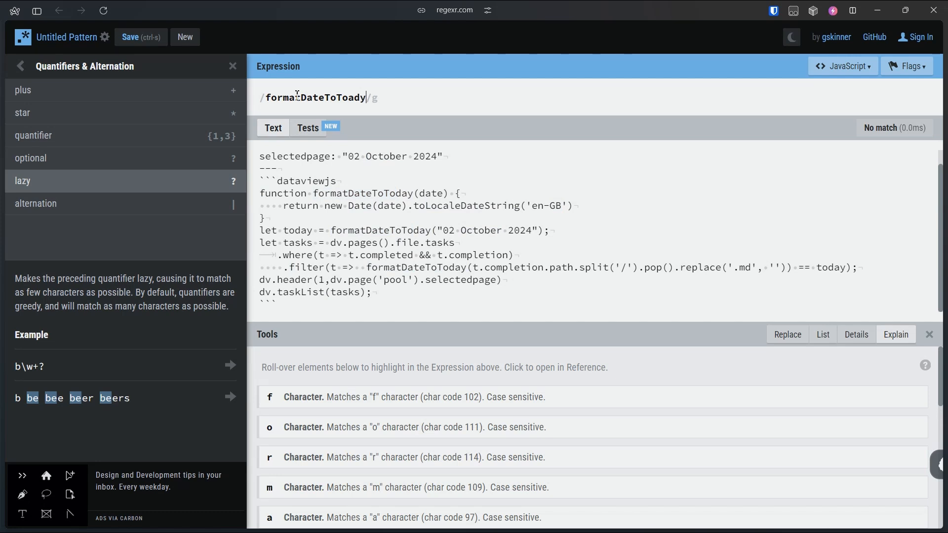
key("BackSpace")
key("BackSpace")
key("BackSpace")
type("day(")
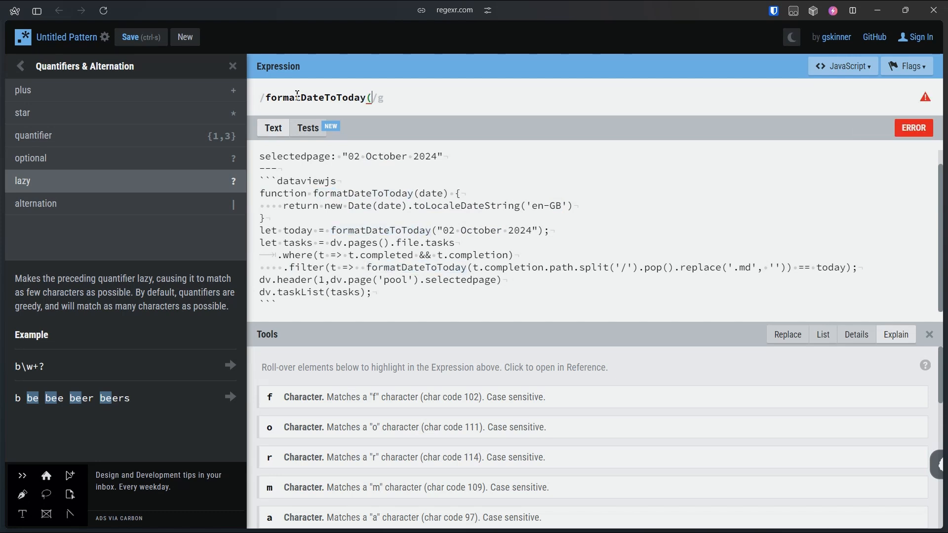
key("BackSpace")
type("\\(\\")
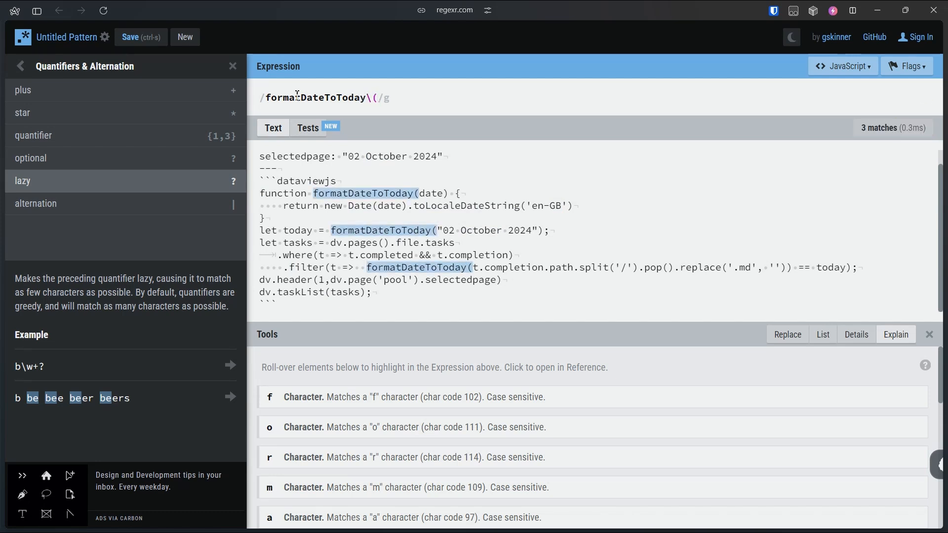
type("\"")
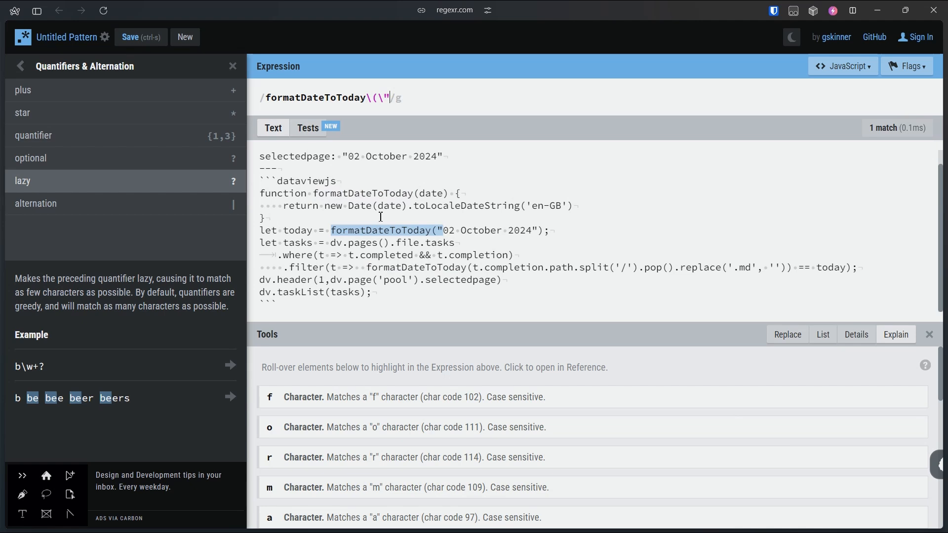
- Extend the expression with [0-9a-zA-Z ]*\"\) to match the date string and the closing quote and bracket
left_click_drag(443, 230, 536, 229)
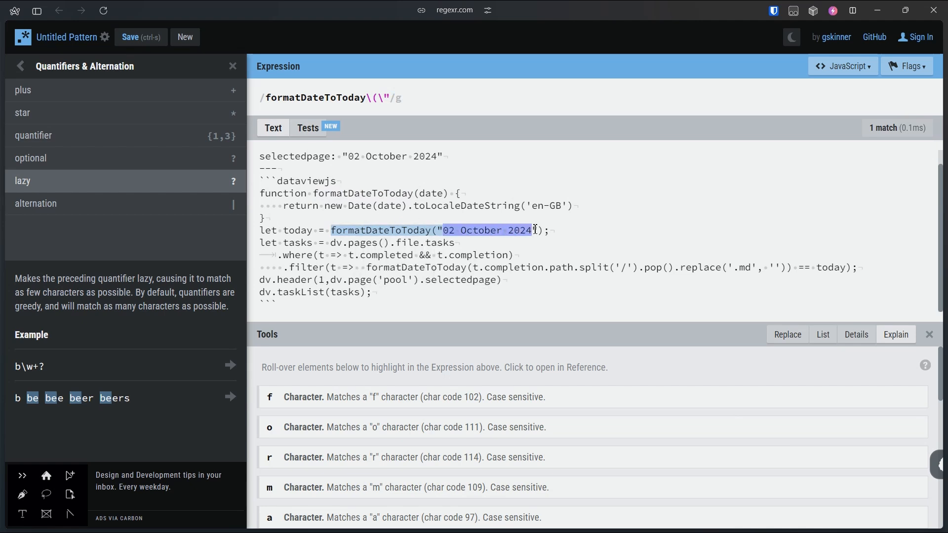
left_click(392, 99)
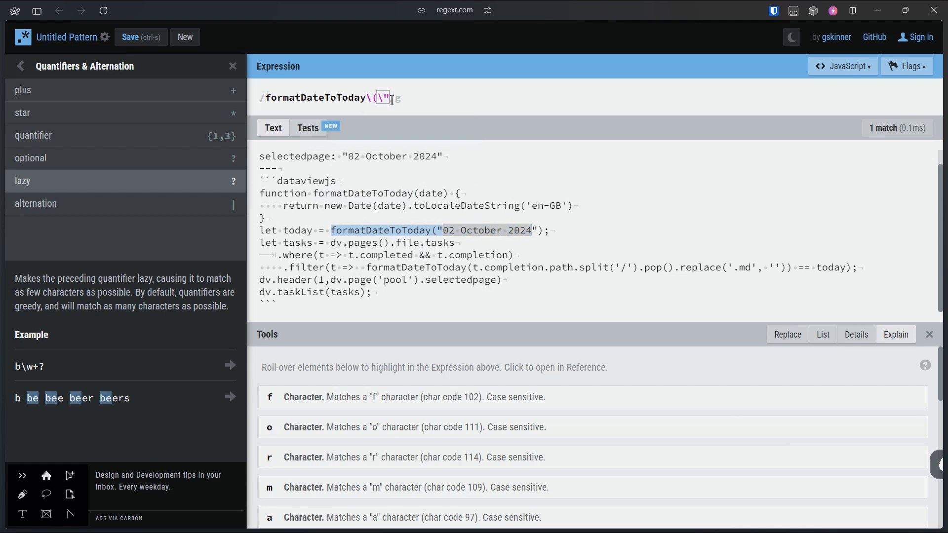
type("[")
type("0-9")
type("a-zA")
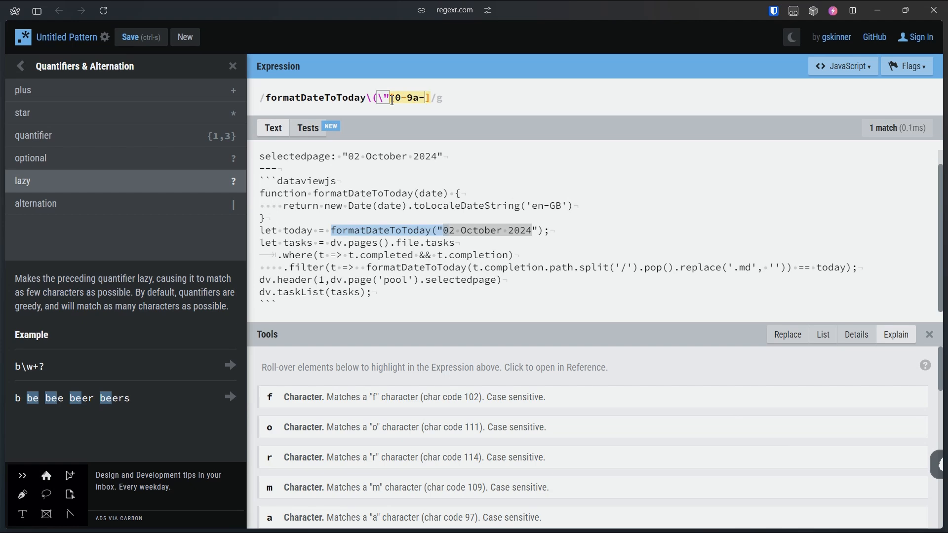
type("-Z ]*\\")
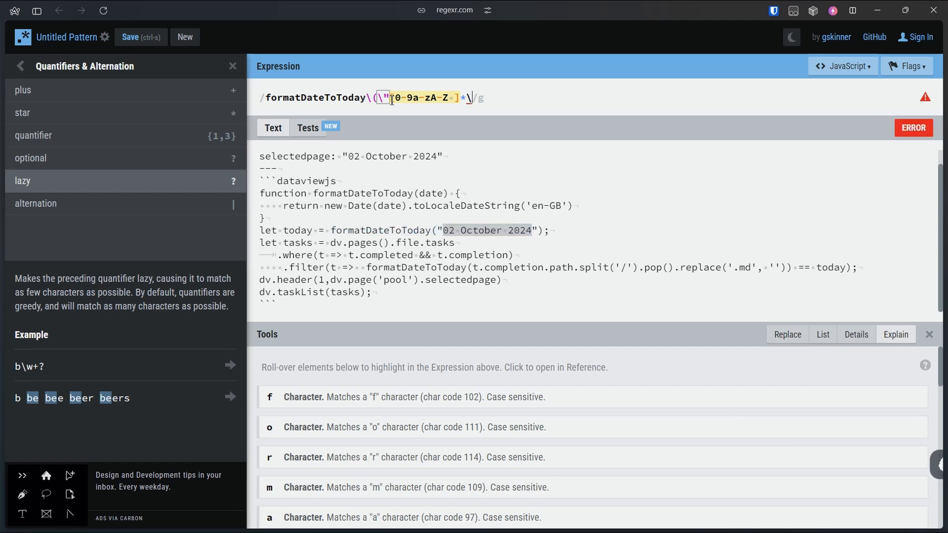
type("\"")
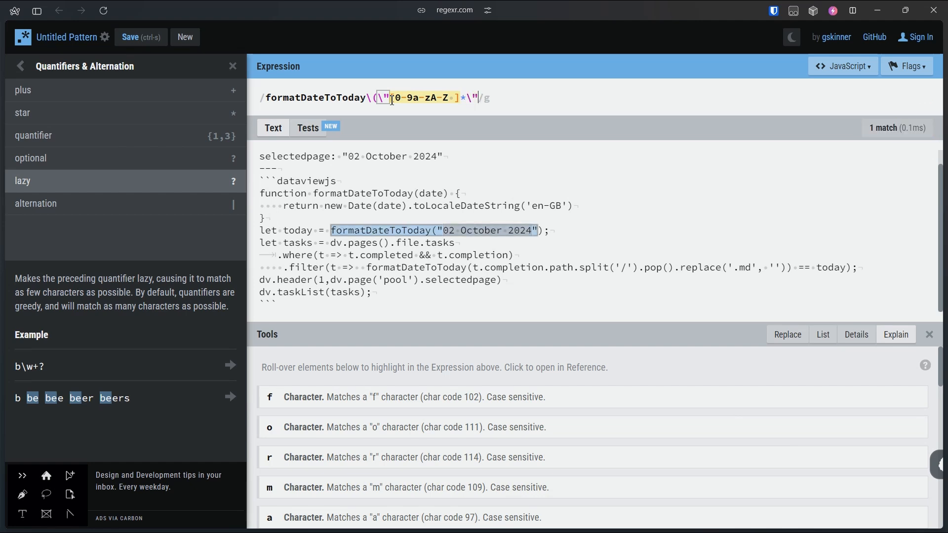
type("\\)")
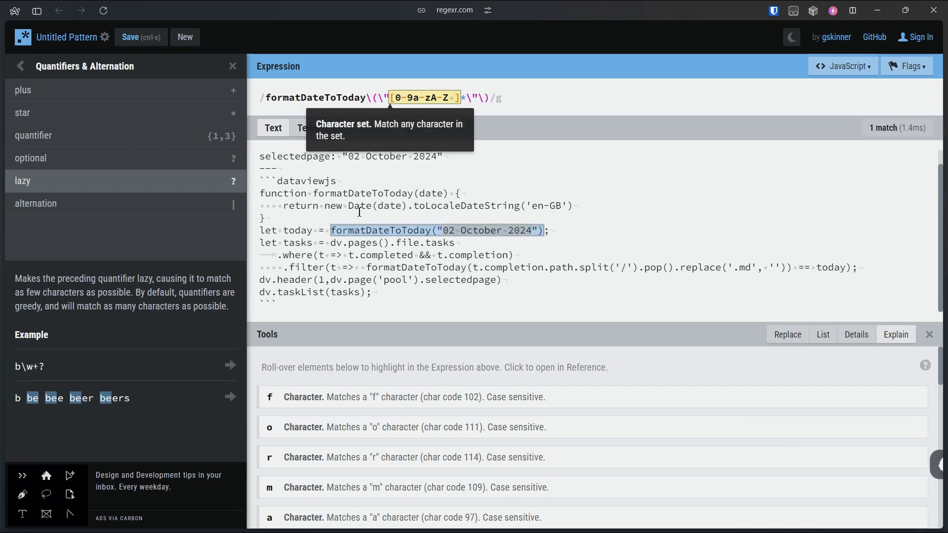
- Switch back to Obsidian's conversions note and examine the formatDateToToday find pattern and its ${CURR_FILE_NAME} replacement
left_click(264, 102)
key("ctrl+a")
key("alt+Tab")
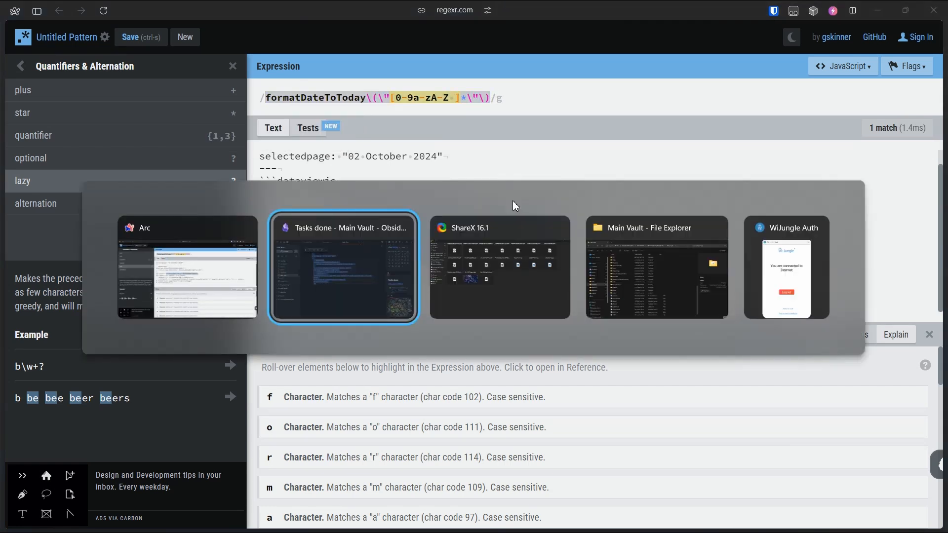
left_click(345, 18)
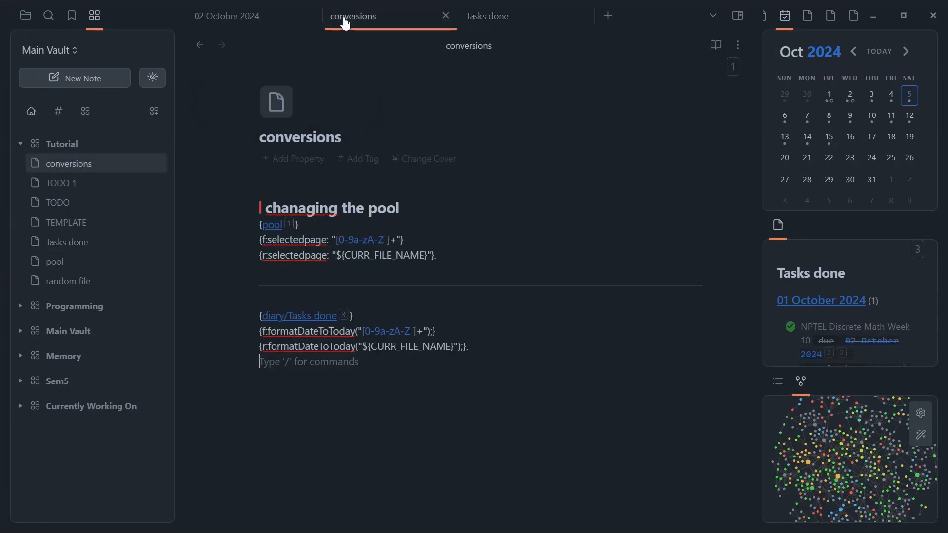
scroll(271, 355, "down", 1)
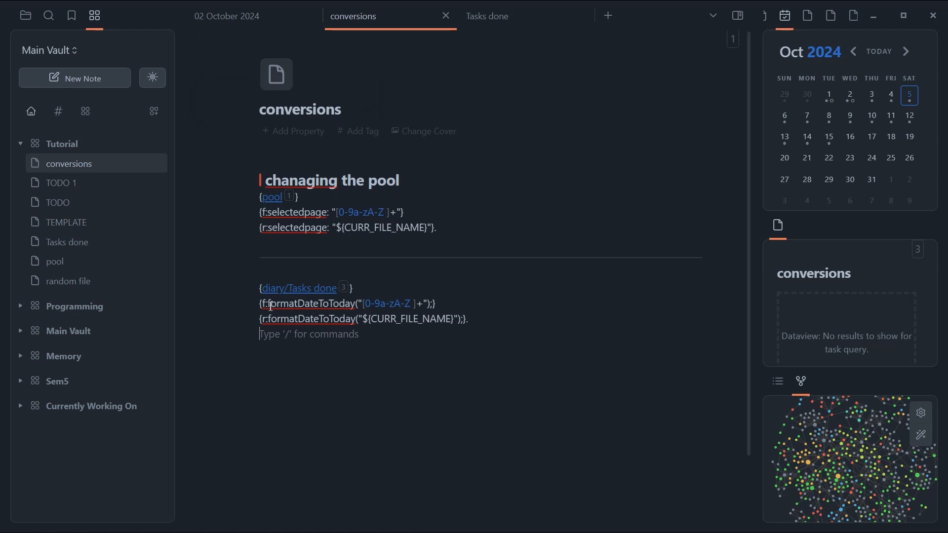
left_click_drag(362, 304, 432, 303)
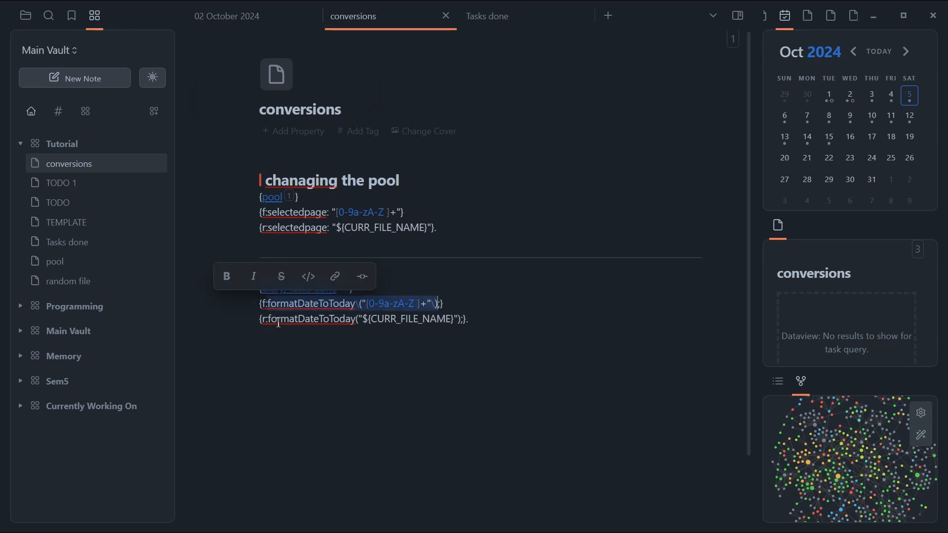
left_click_drag(269, 324, 461, 321)
left_click(461, 321)
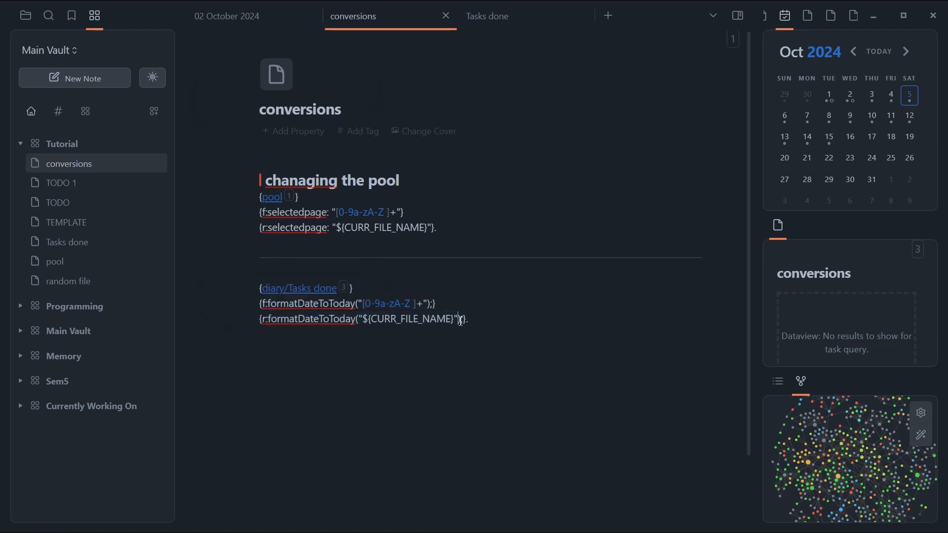
left_click_drag(365, 320, 453, 320)
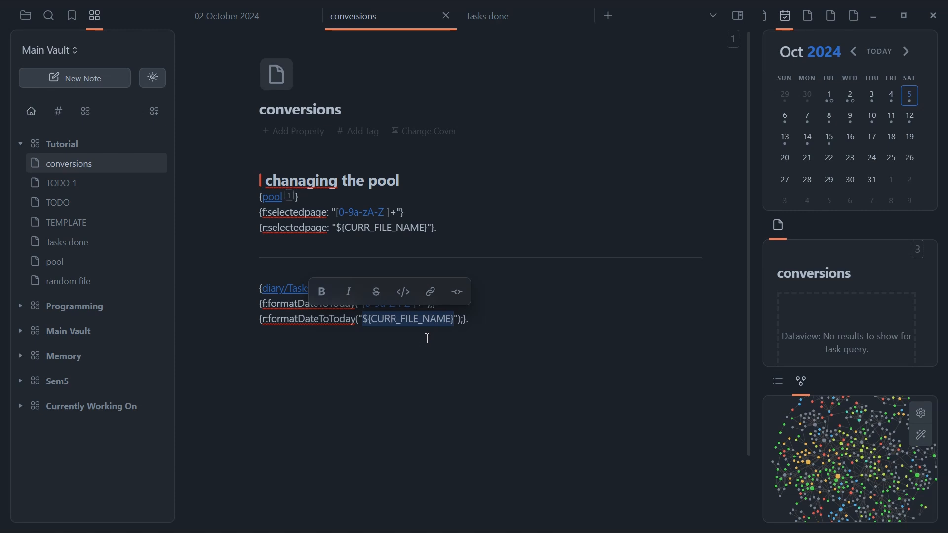
left_click(380, 321)
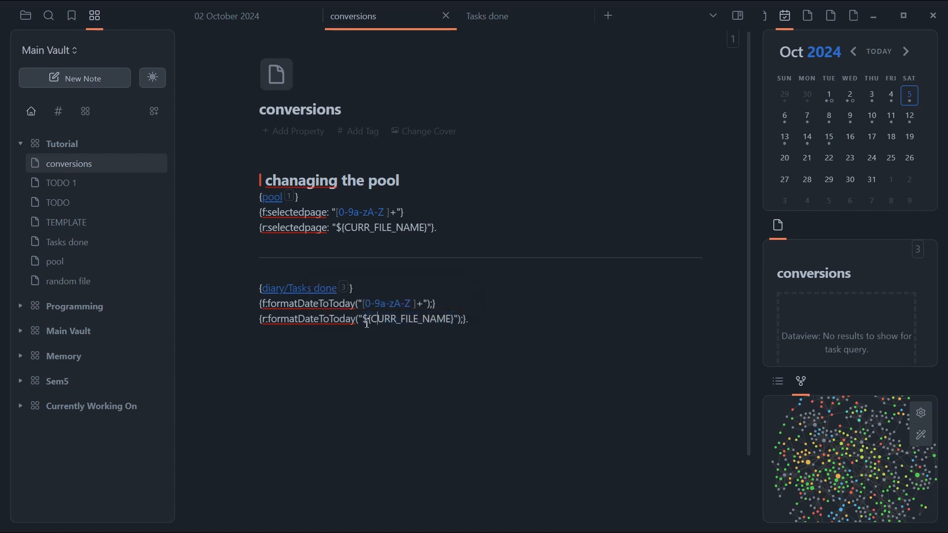
left_click_drag(366, 323, 455, 322)
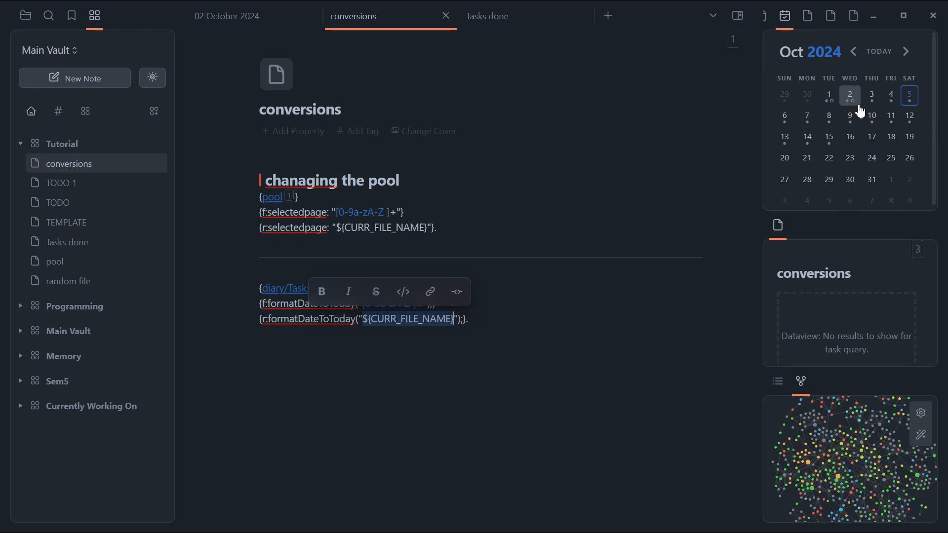
- Return to Tasks done in the pane beside conversions and select its selectedpage block including both dashed lines
left_click(512, 17)
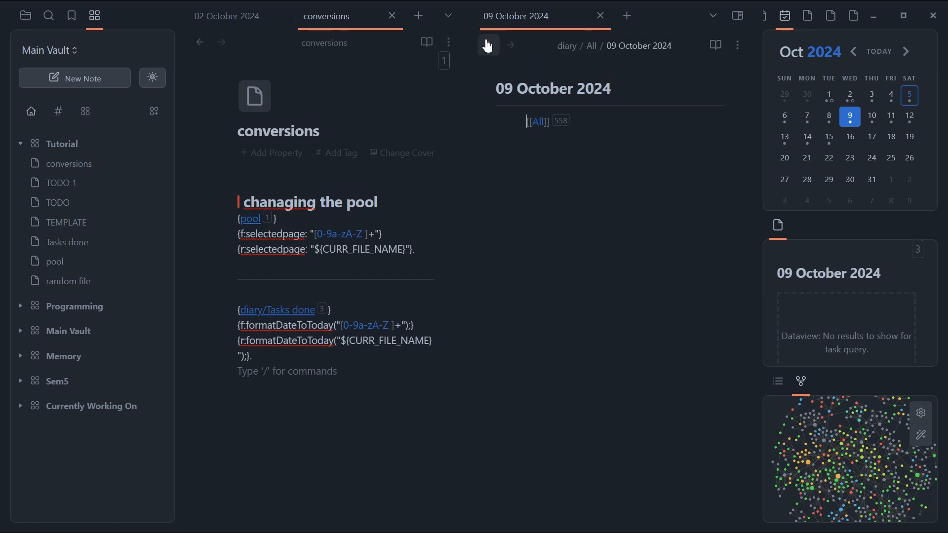
left_click(490, 49)
left_click(492, 50)
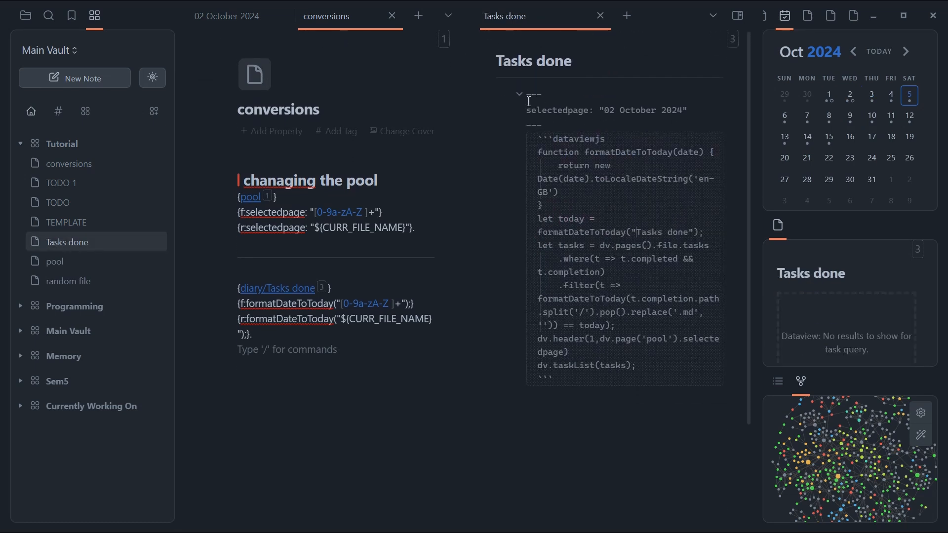
left_click_drag(528, 96, 552, 123)
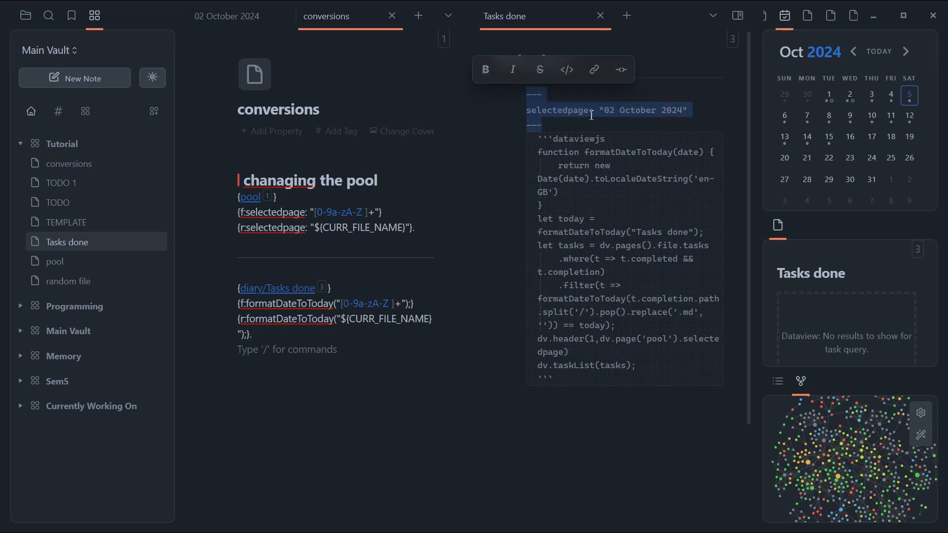
- Close conversions and 02 October 2024, and compare the selectedpage block in Tasks done with the formatDateToToday argument
left_click(393, 18)
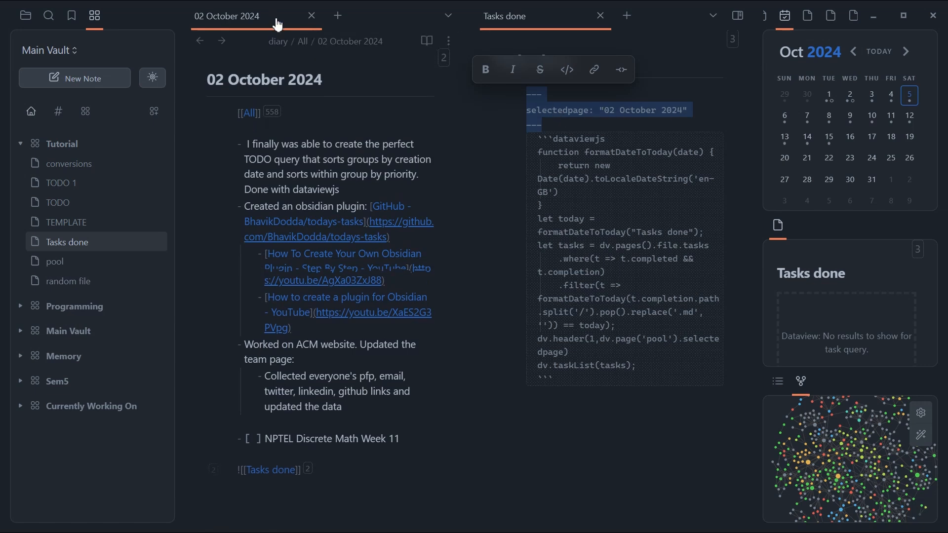
left_click(312, 16)
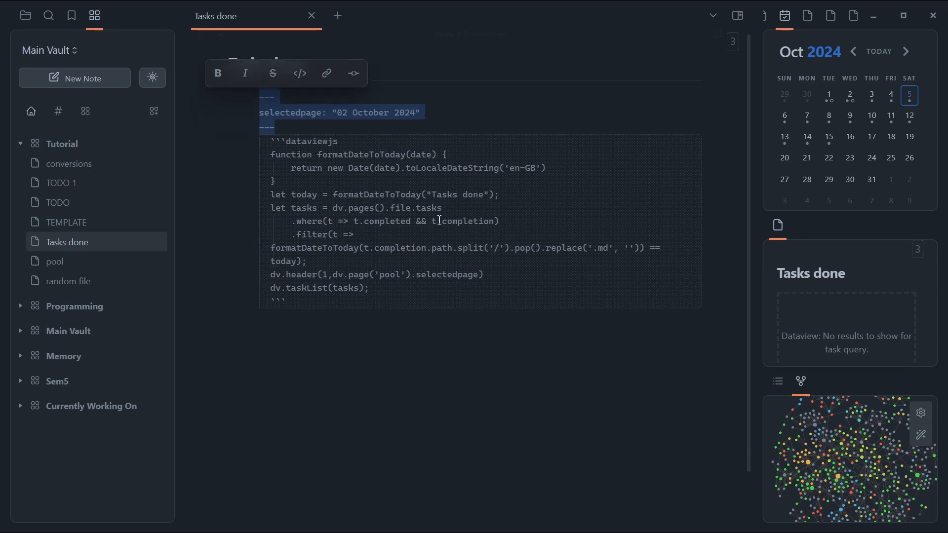
left_click_drag(427, 193, 490, 192)
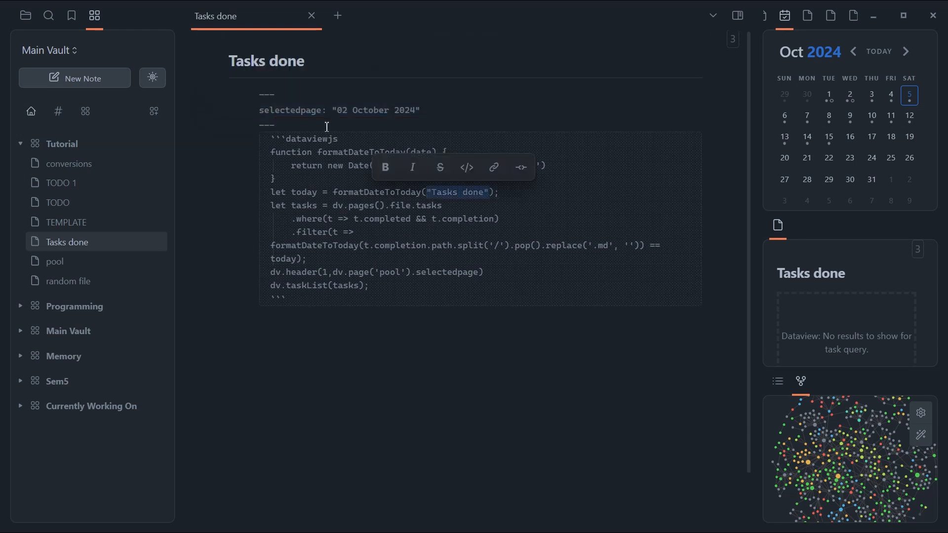
left_click_drag(299, 123, 238, 83)
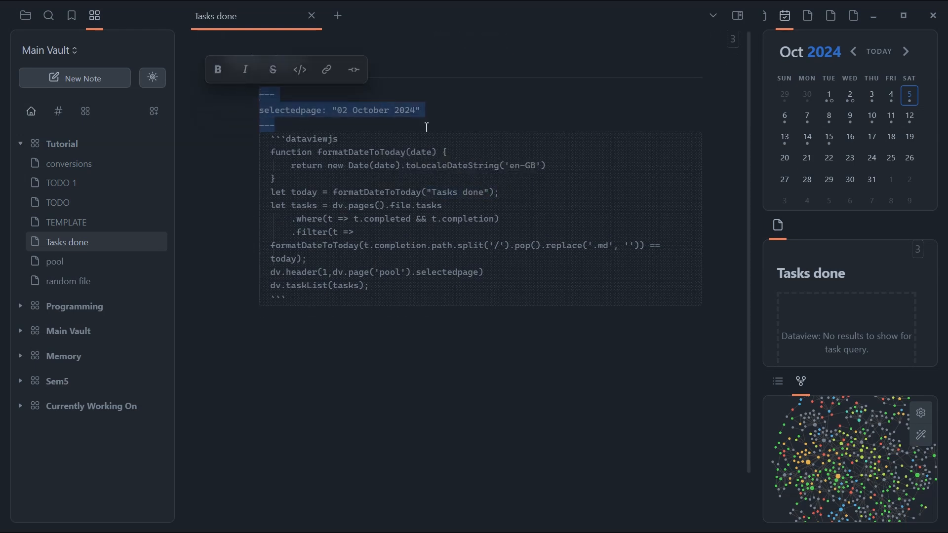
left_click_drag(428, 192, 494, 192)
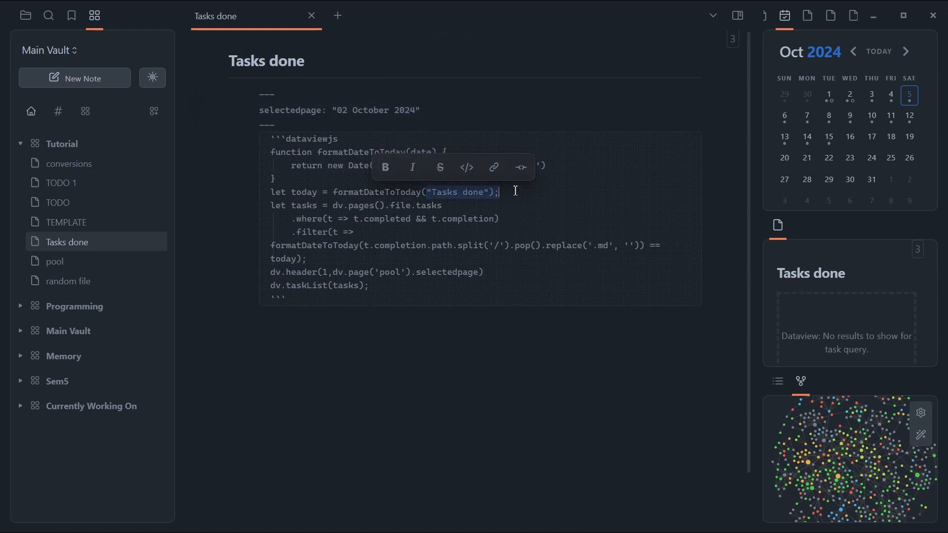
- Add a console.log(dv.current()) line above let today in Tasks done and open the developer console to see its output
left_click(310, 191)
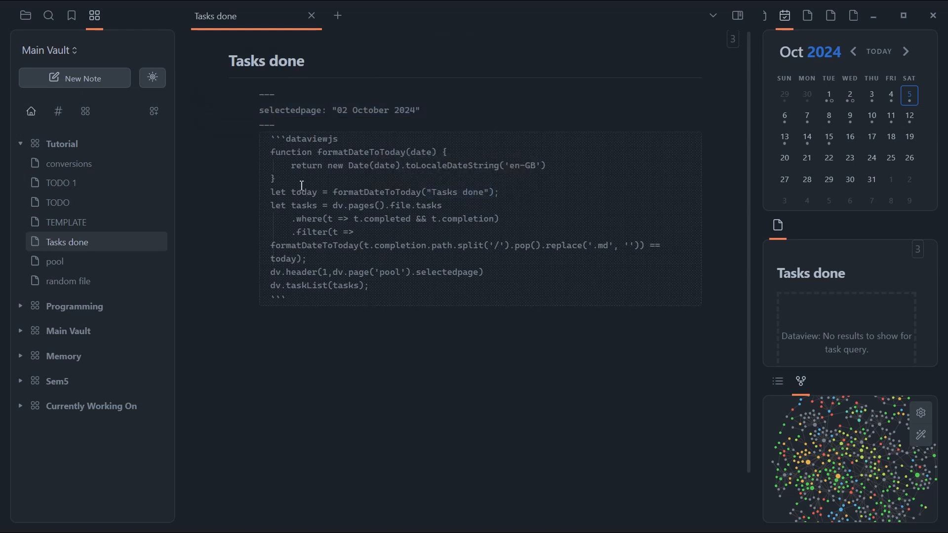
key("Return")
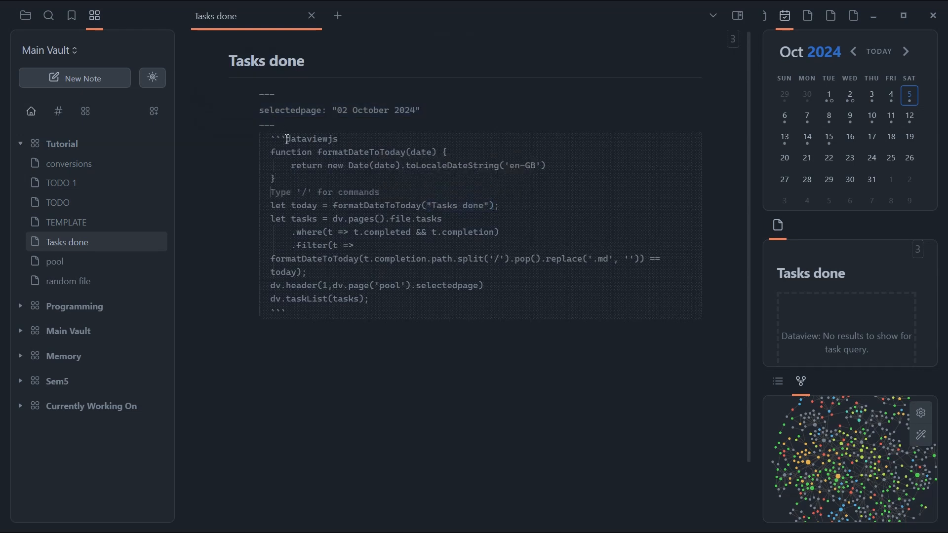
type("console.log(dv")
key("ctrl+shift+i")
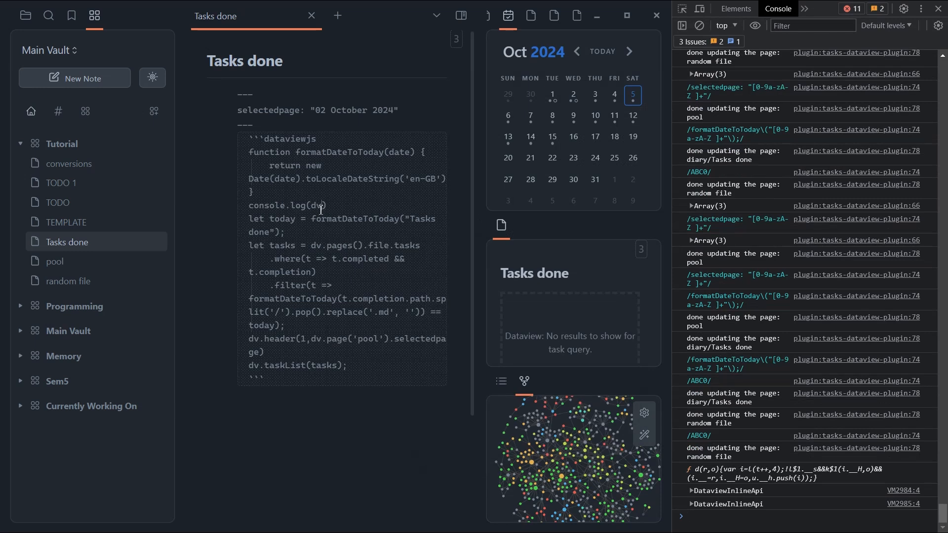
type(".current")
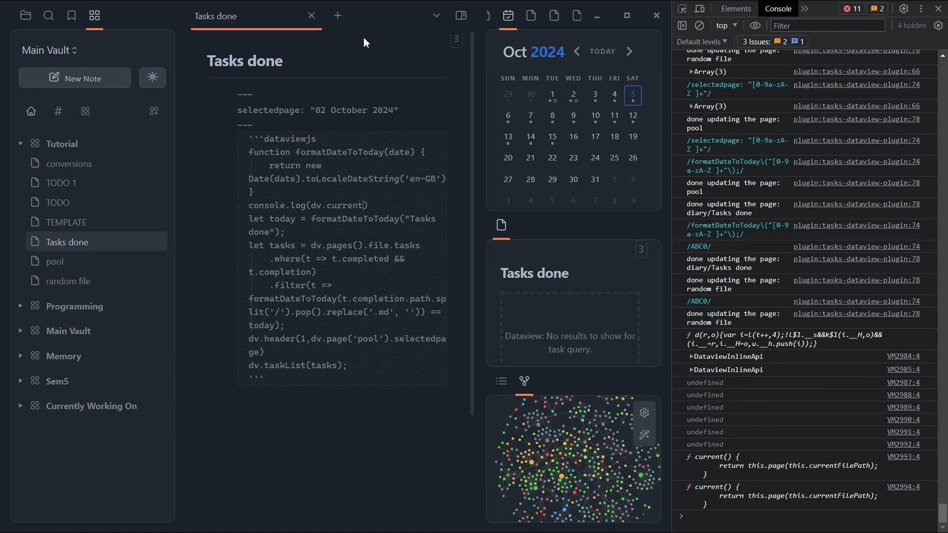
type("()")
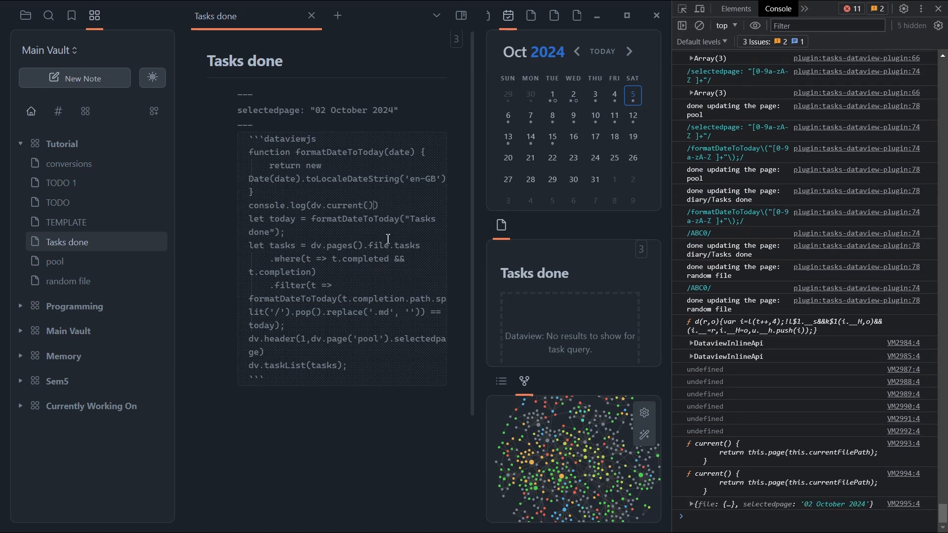
- Inspect the selectedpage property of the logged page object and extend the log line to console.log(dv.current().selectedpage)
left_click(692, 504)
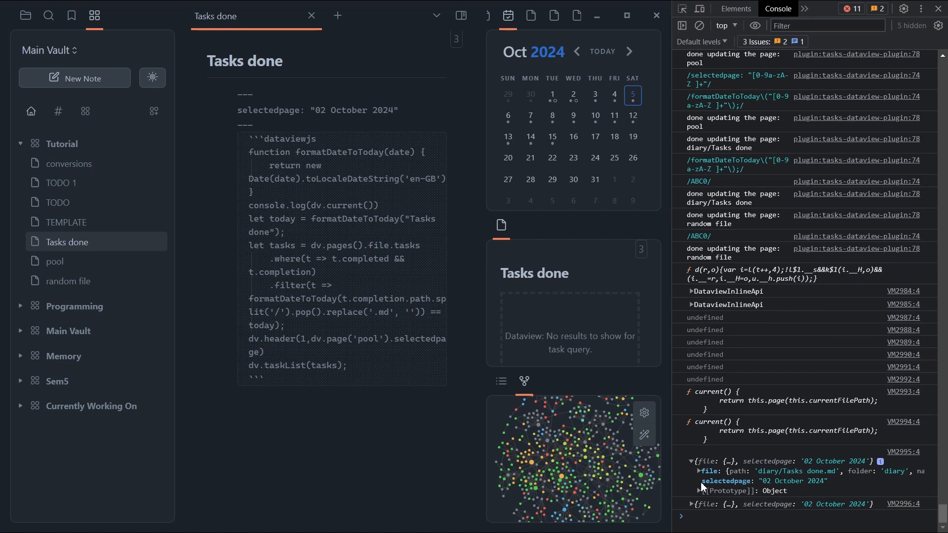
left_click_drag(701, 482, 812, 480)
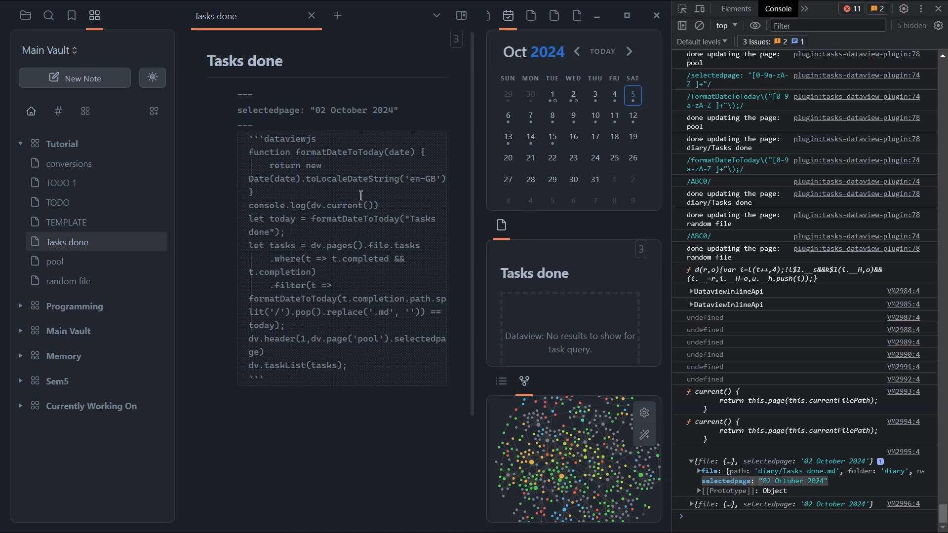
type(")")
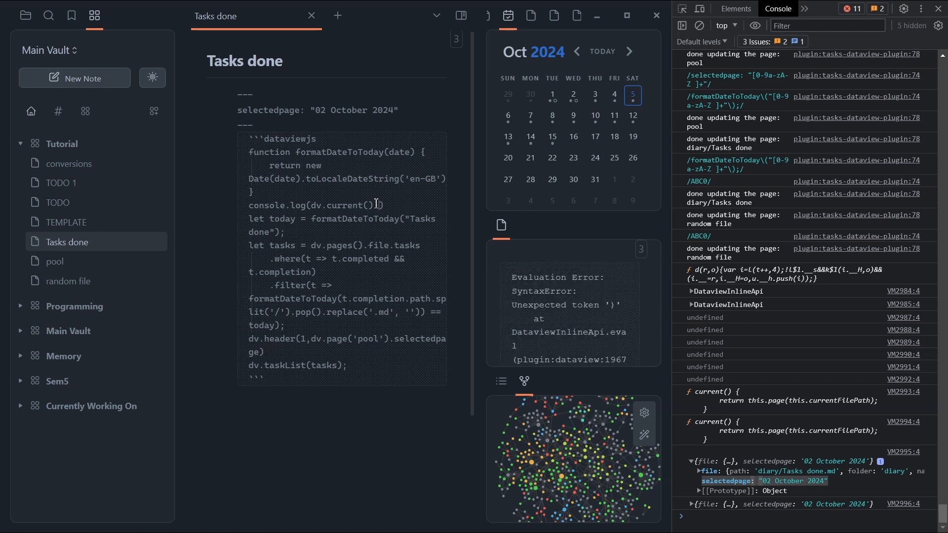
type(".selectedpage")
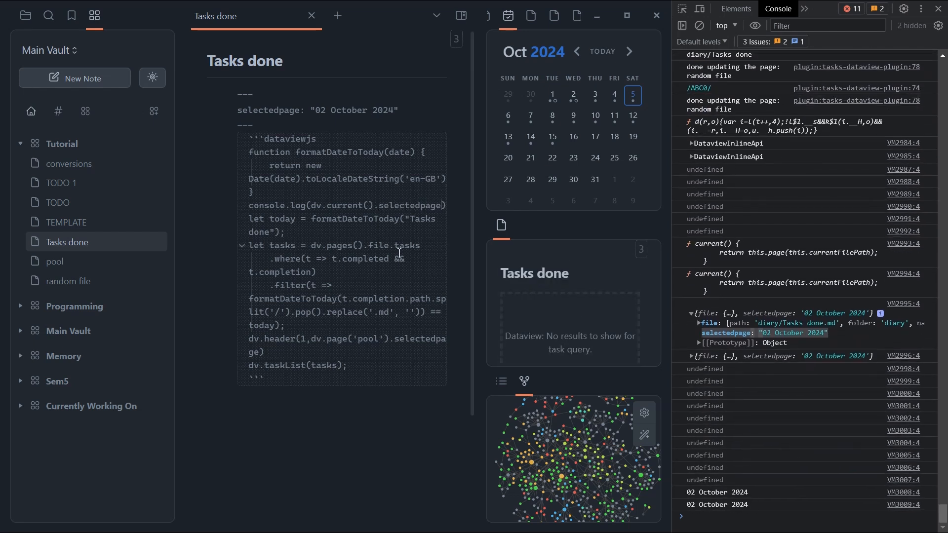
- Replace the "Tasks done" argument of formatDateToToday with dv.current().selectedpage and delete the console.log line
left_click_drag(313, 206, 277, 233)
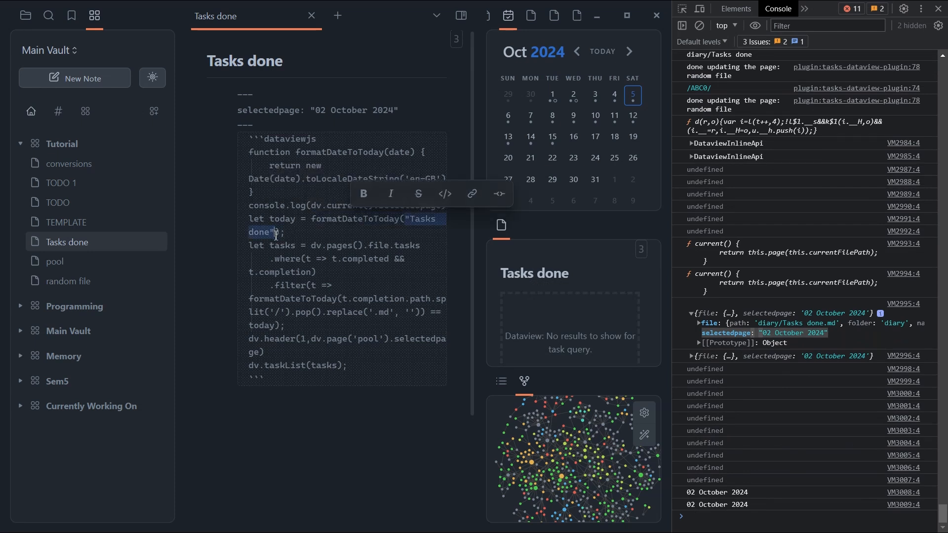
type("dv.current().selectedpage")
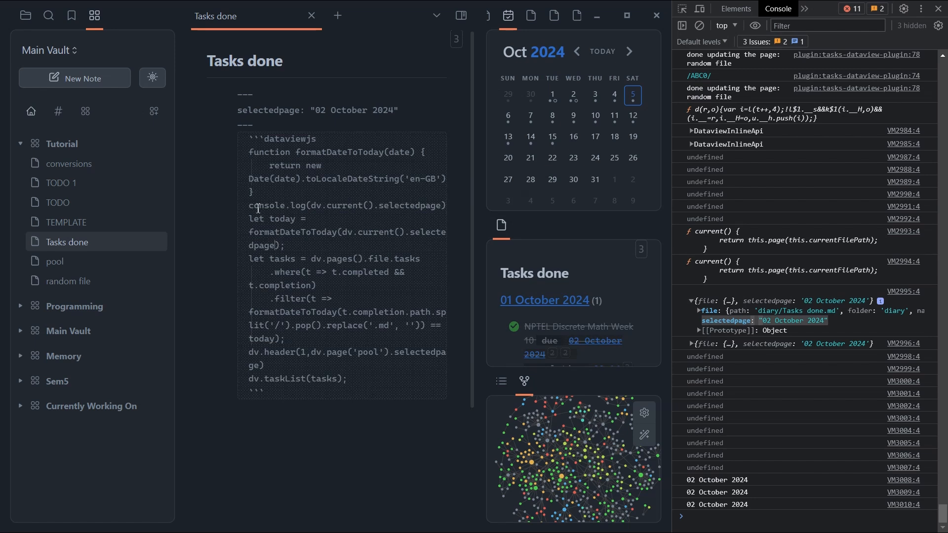
left_click_drag(253, 205, 458, 206)
key("BackSpace")
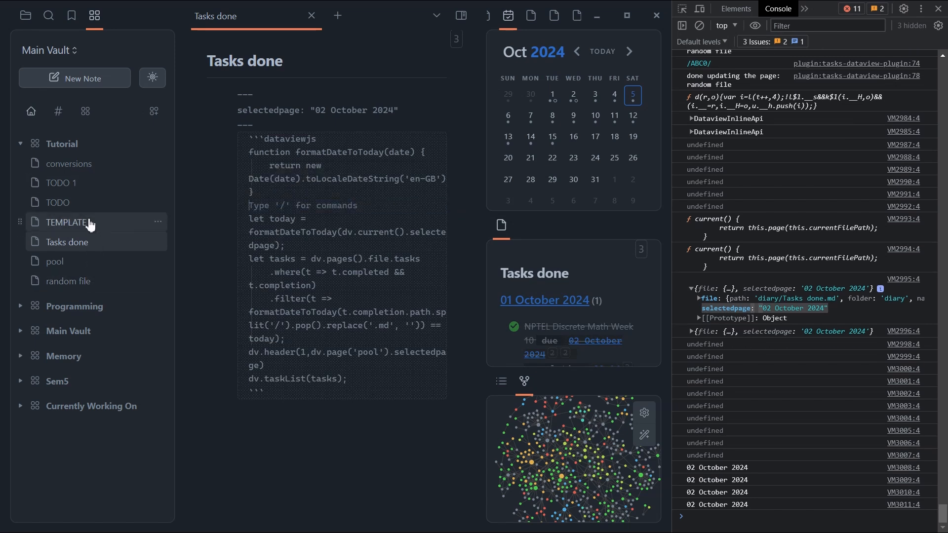
- Open the conversions note and examine the rule that targets pool
left_click(75, 172)
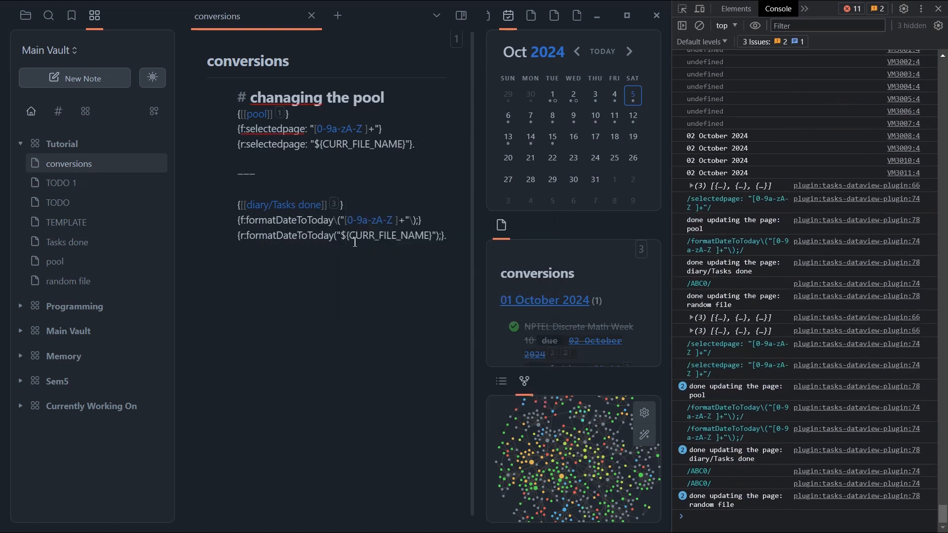
left_click(328, 268)
key("Return")
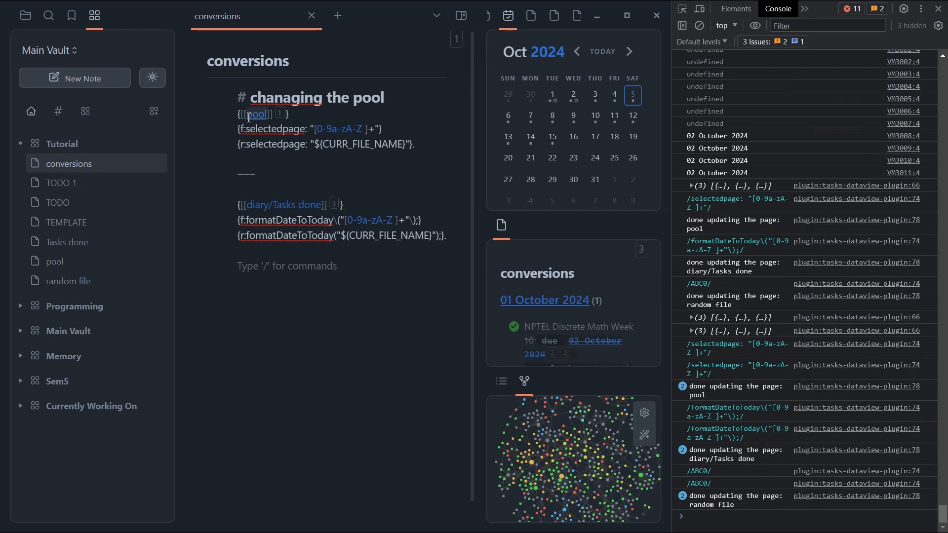
- Open the pool note and examine its selectedpage block, including both dashed lines
left_click(71, 263)
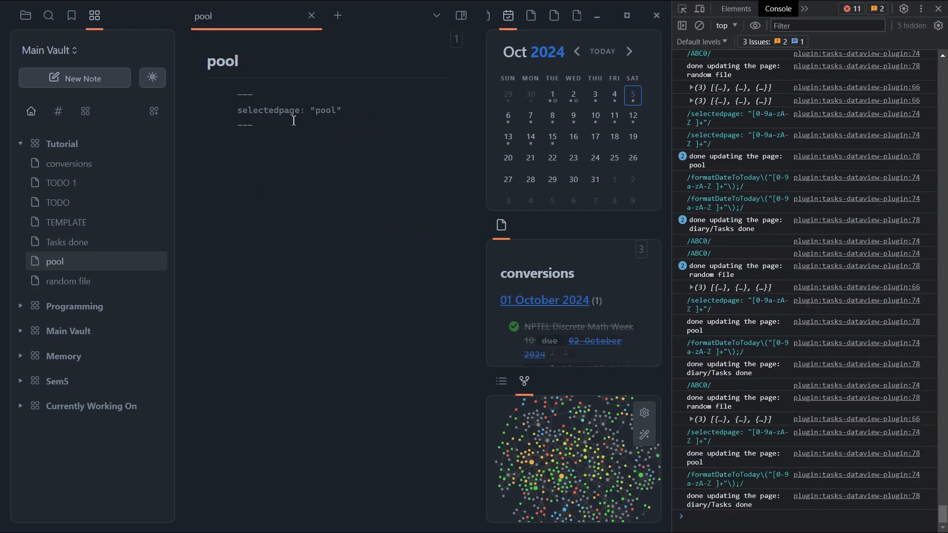
left_click_drag(273, 122, 227, 94)
left_click(278, 124)
key("Return")
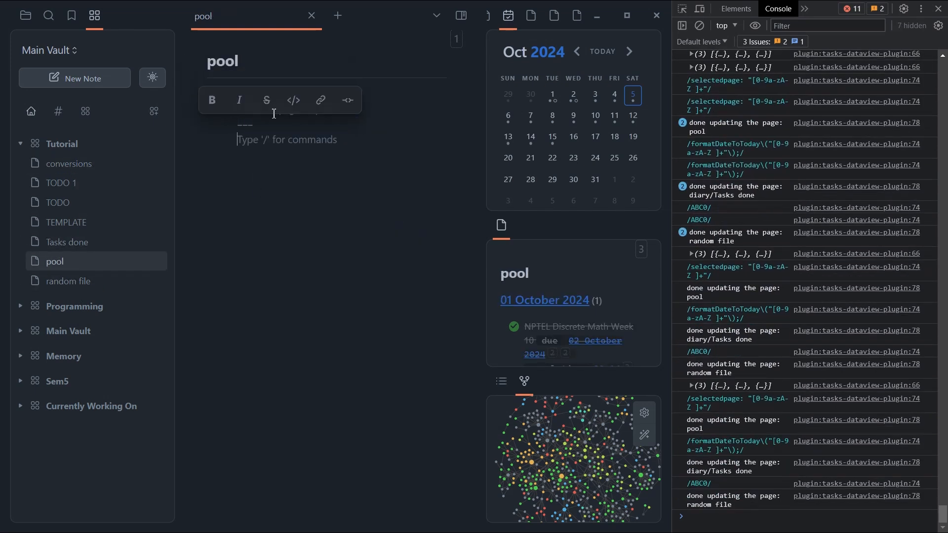
left_click(292, 144)
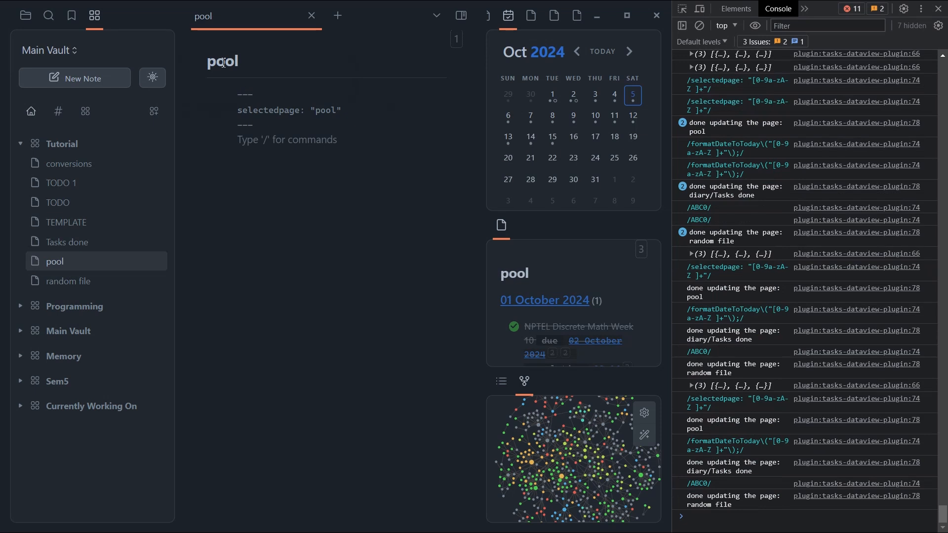
left_click_drag(267, 124, 223, 84)
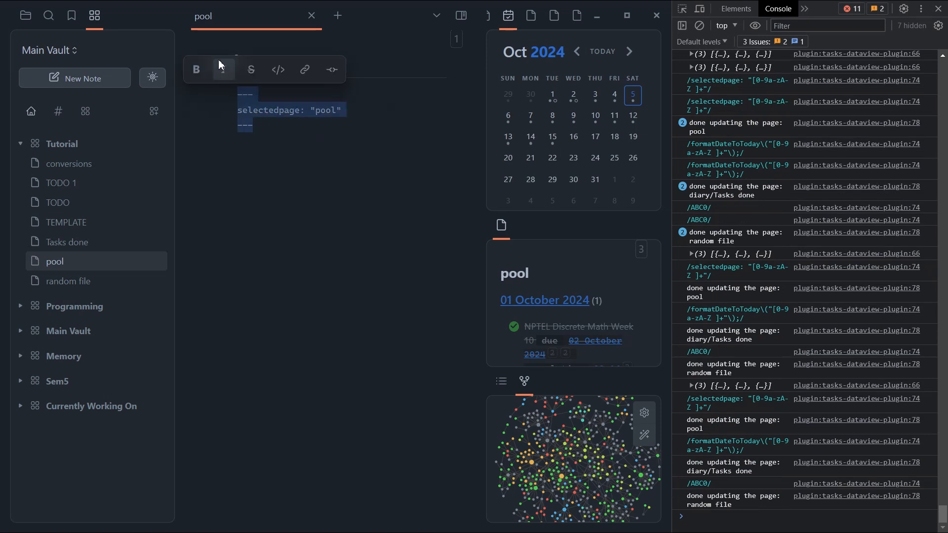
left_click(350, 110)
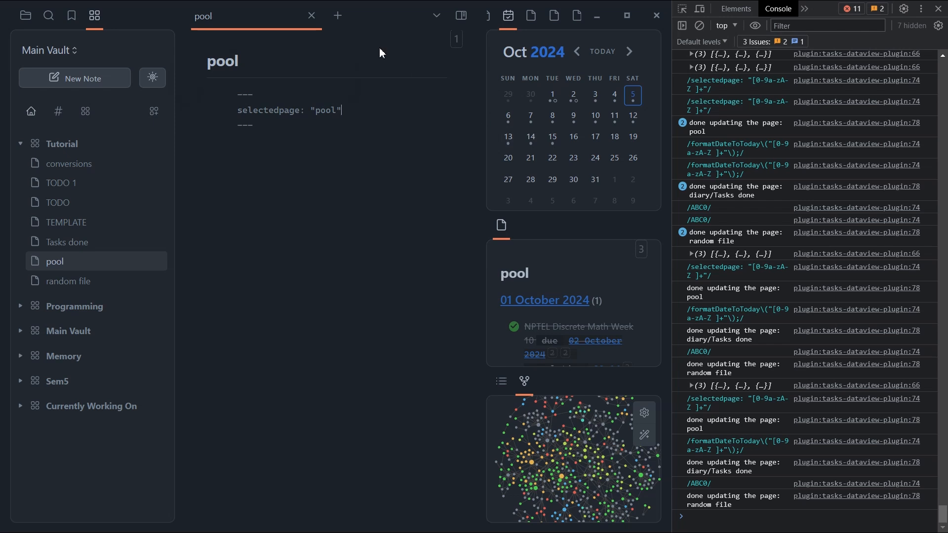
- Arrange pool in a side-by-side pane, close the developer console, and open TODO and random file beside it to test the selectedpage update
left_click(340, 16)
left_click_drag(237, 15, 418, 154)
left_click(215, 23)
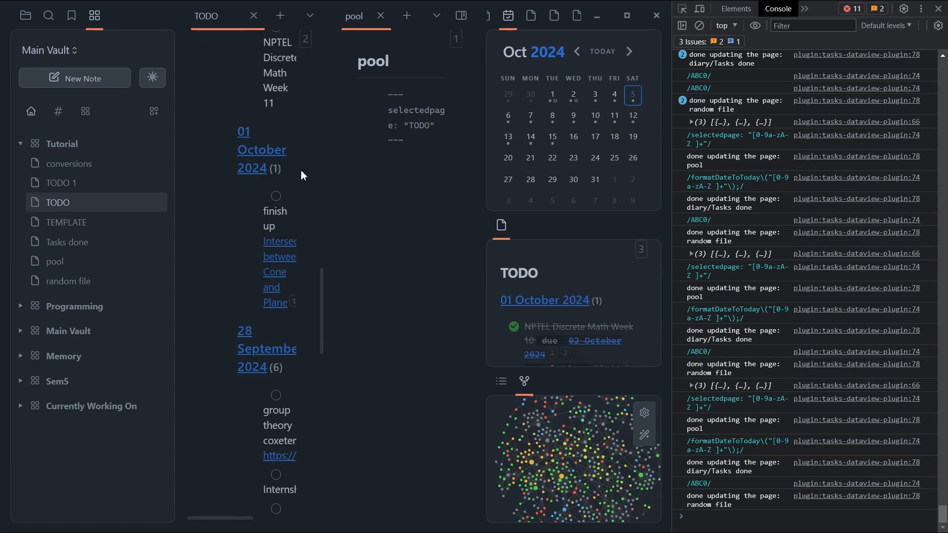
left_click(938, 8)
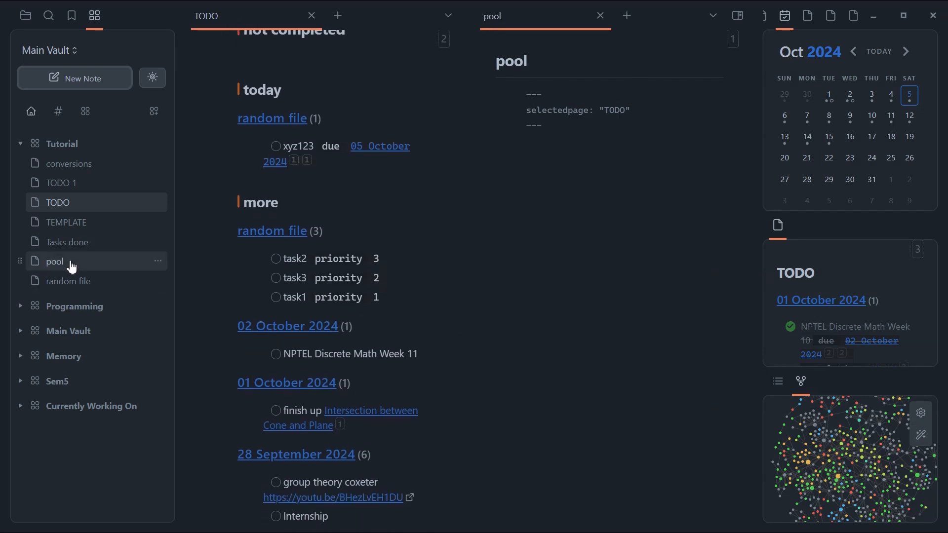
left_click(73, 289)
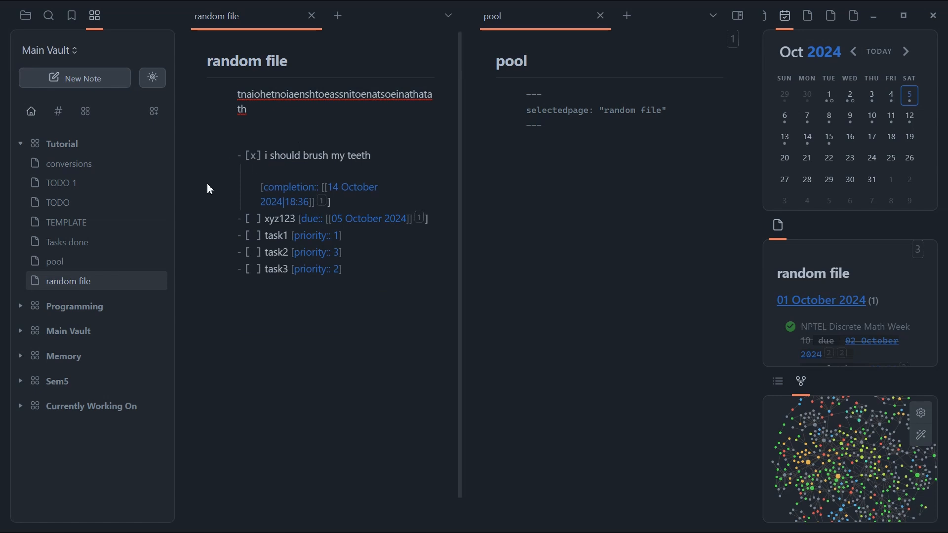
- In Tasks done, replace dv.current() with dv.page('pool') so the formatDateToToday call takes dv.page('pool').selectedpage
left_click(66, 247)
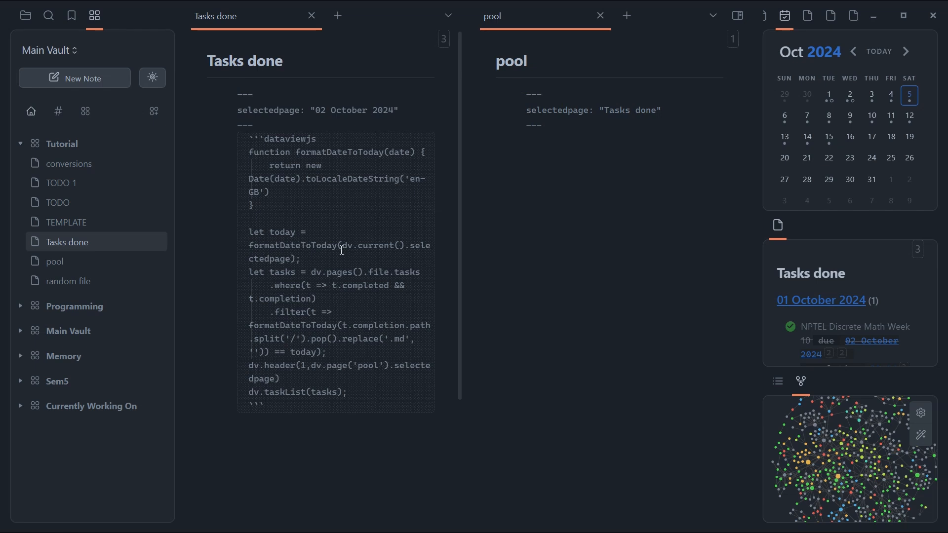
mouse_move(343, 246)
left_mouse_down()
mouse_move(411, 246)
mouse_move(359, 248)
left_mouse_up()
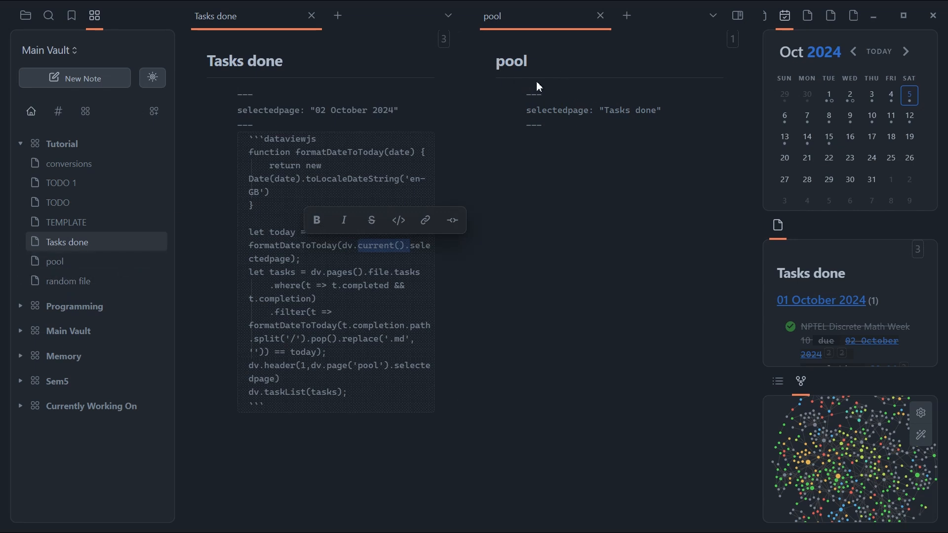
type("page")
left_click_drag(342, 247, 379, 249)
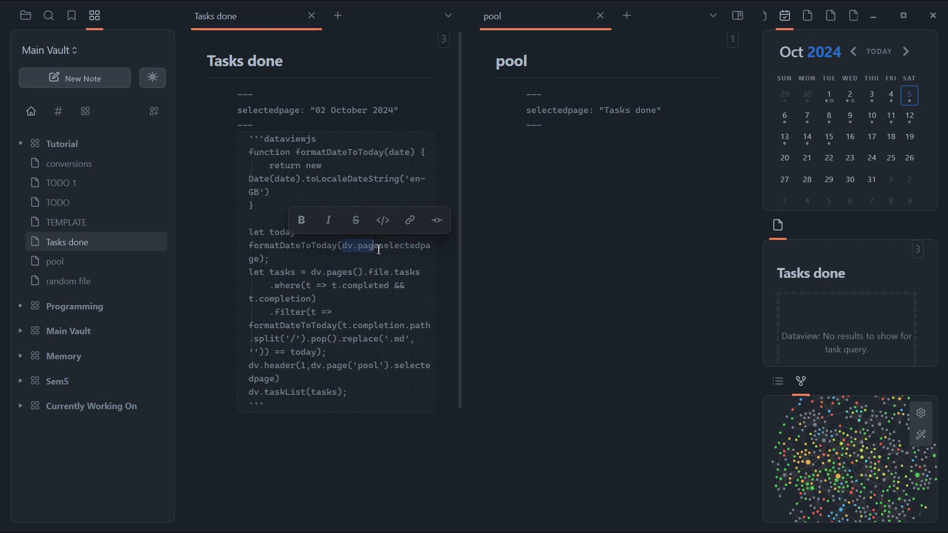
type("dv.page('pool')")
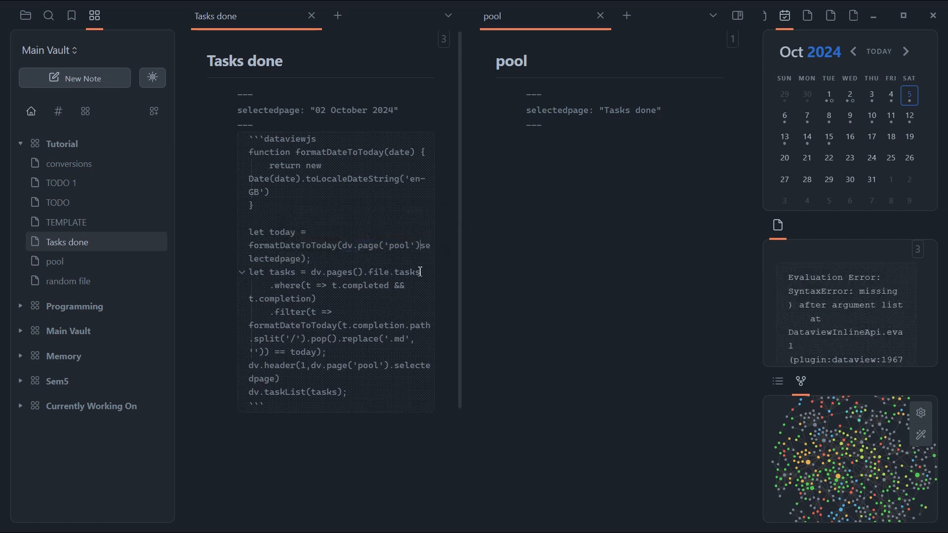
type(".")
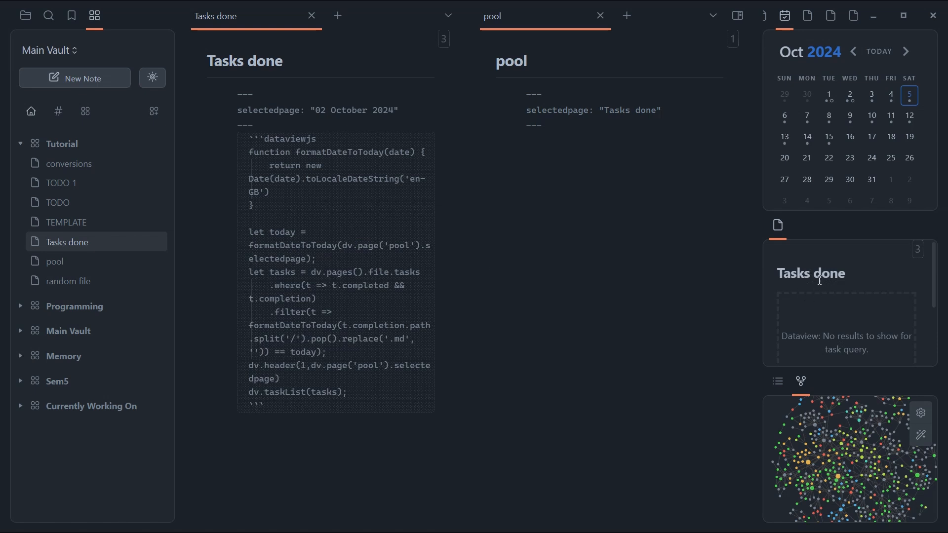
- Close Tasks done and pool, reopen conversions, and select the selectedpage find pattern of the pool rule
left_click(312, 16)
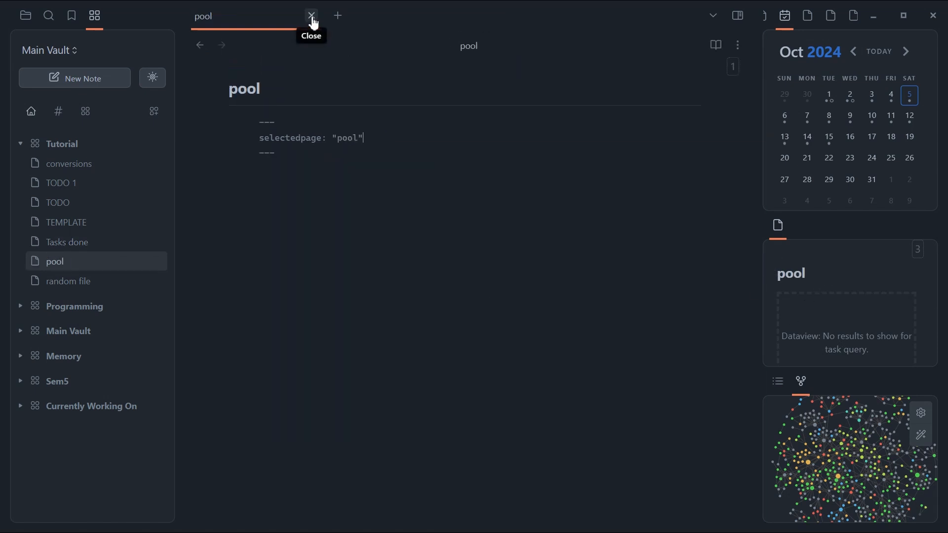
left_click(312, 16)
left_click(93, 165)
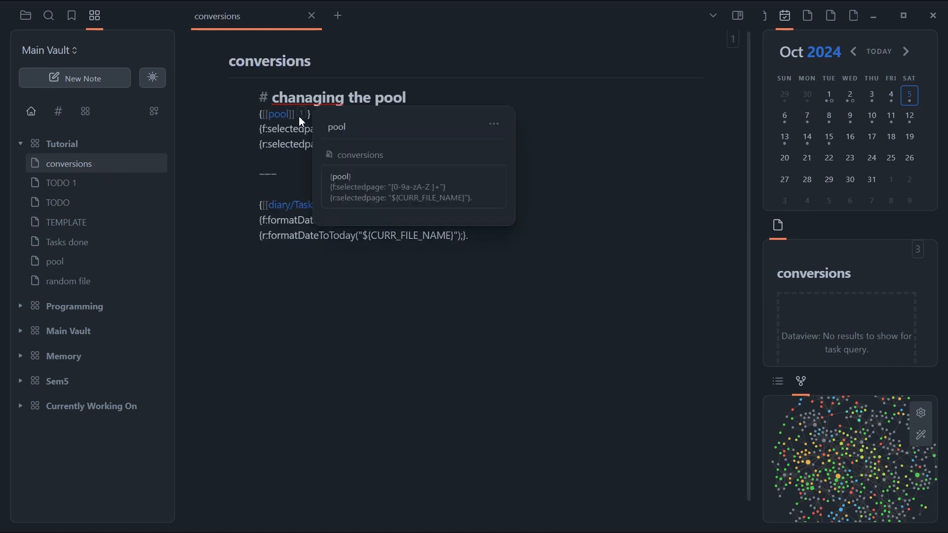
left_click_drag(267, 129, 403, 128)
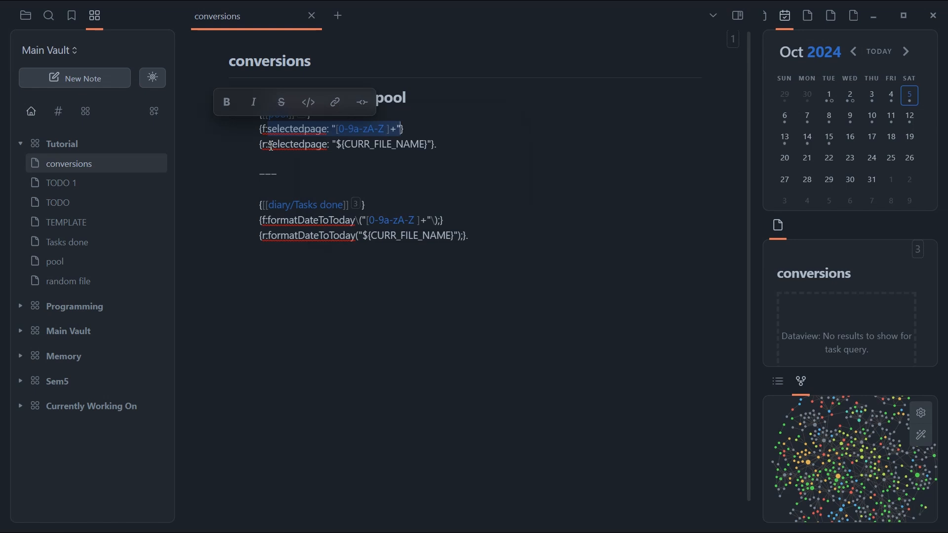
- Select the selectedpage replacement line of the pool rule in conversions, clear the selection, and close the note
left_click_drag(271, 146, 435, 147)
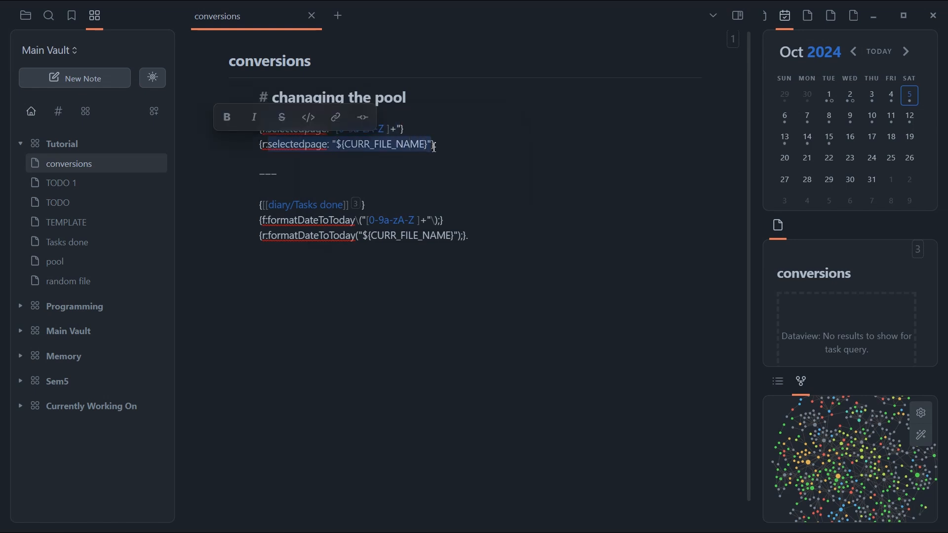
left_click(469, 291)
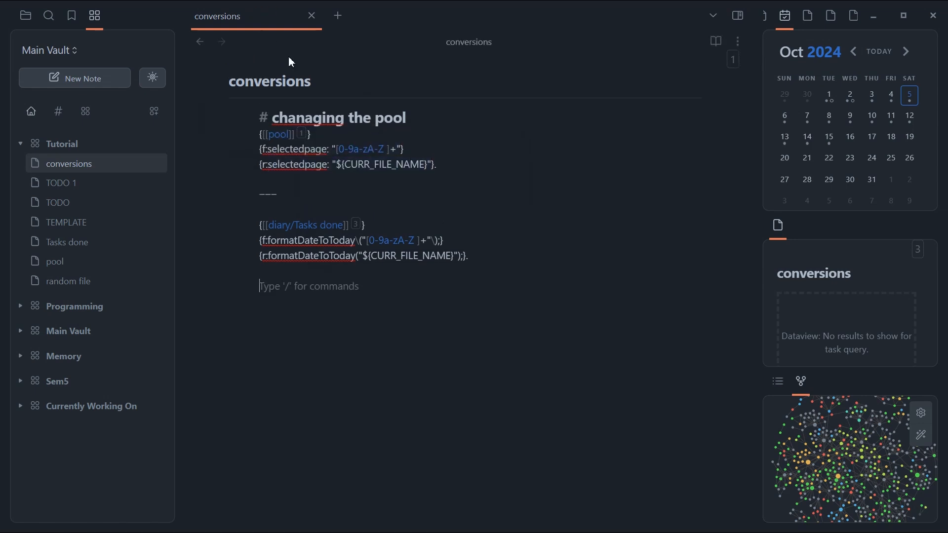
left_click(314, 18)
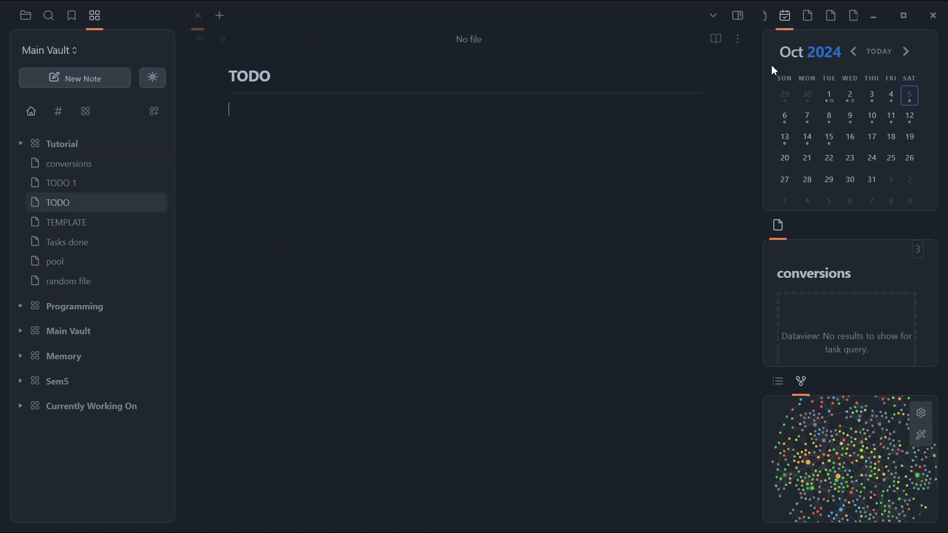
- Open the 02, 03 and 04 October 2024 daily notes in turn and check the docked Tasks done list for each
left_click(851, 99)
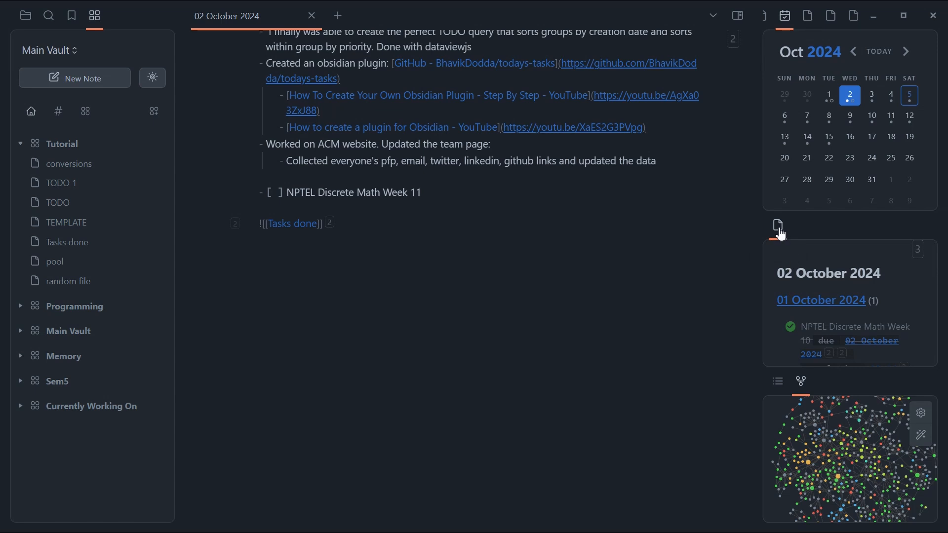
scroll(866, 318, "down", 1)
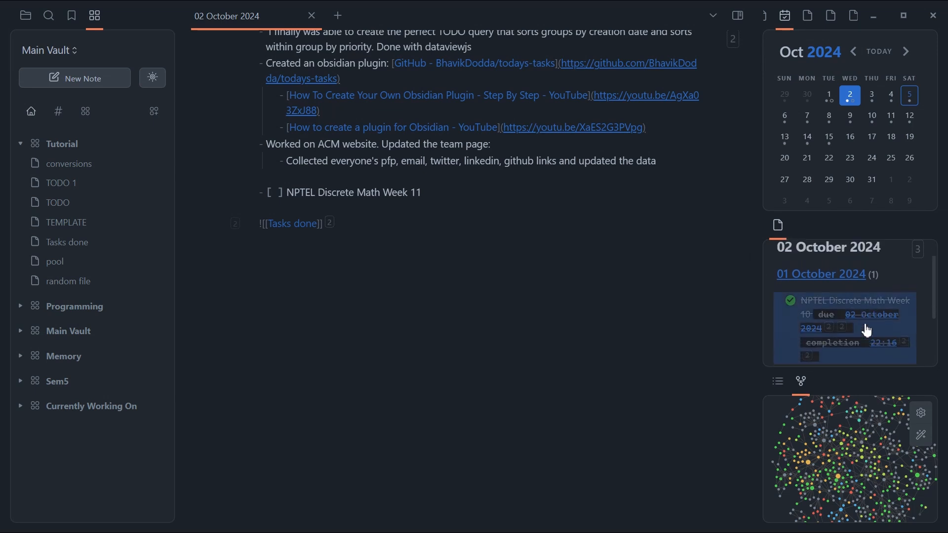
left_click(873, 102)
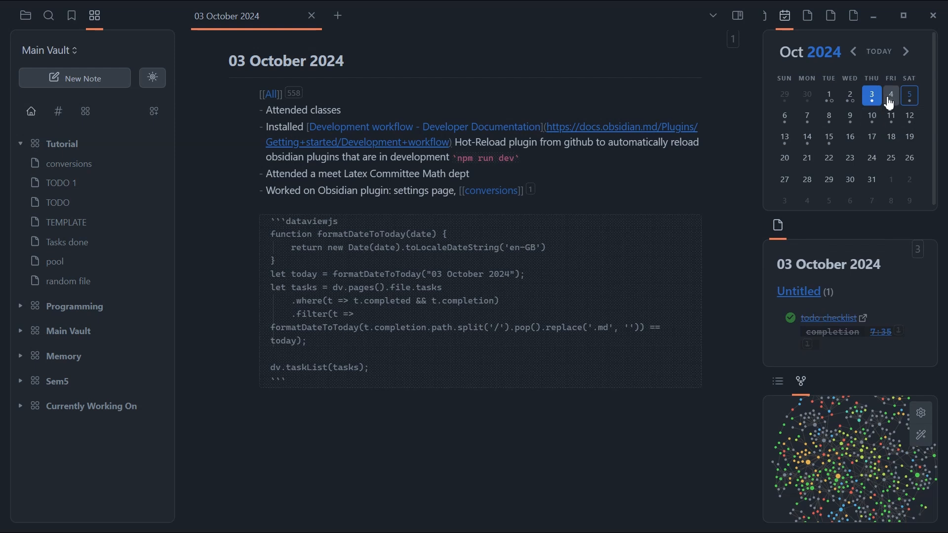
left_click(891, 96)
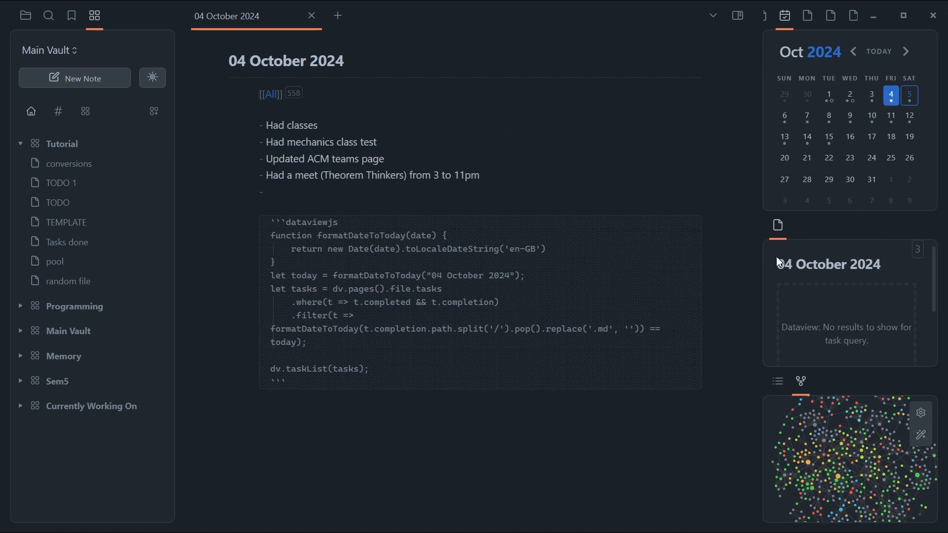
- In TEMPLATE, replace the whole dataviewjs code block with the embed ![[Tasks done]]
left_click(78, 222)
left_click_drag(362, 326, 264, 157)
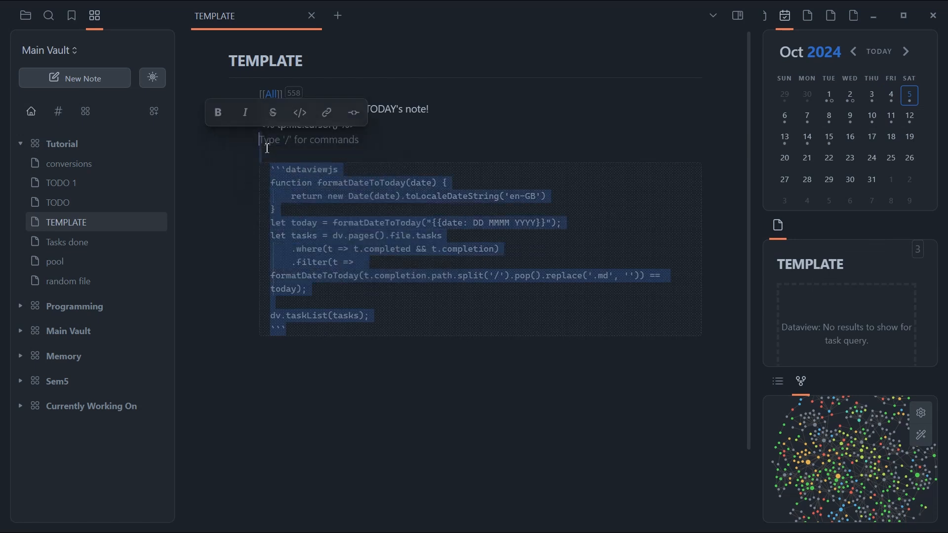
key("BackSpace")
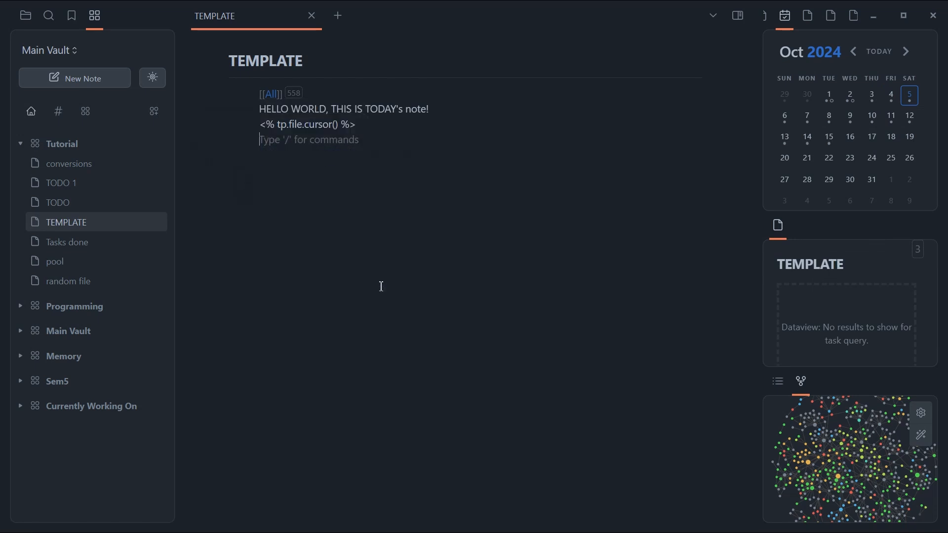
type("!")
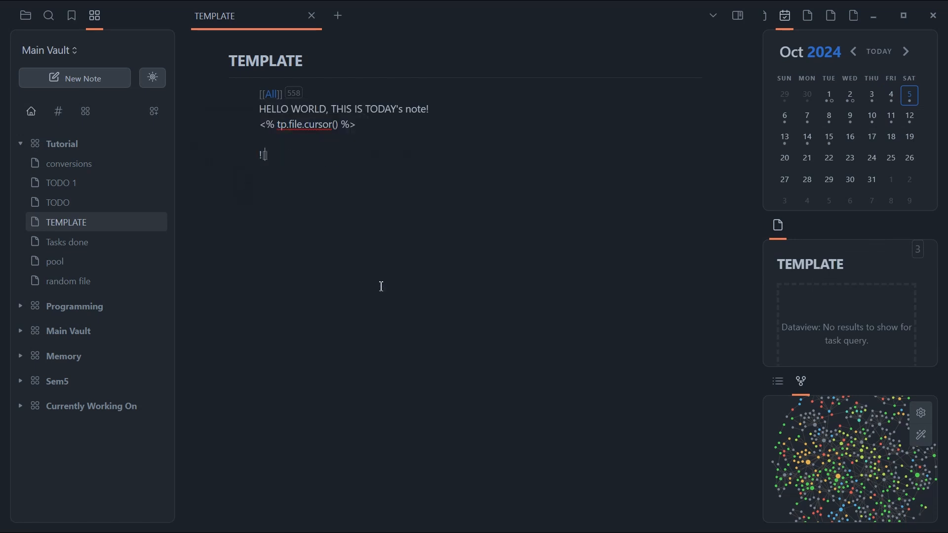
type("[tasks")
key("BackSpace")
key("BackSpace")
key("BackSpace")
key("BackSpace")
type("[[tasks")
key("Return")
- Select the Tasks done embed link in TEMPLATE to point it out
left_click_drag(335, 159, 232, 161)
left_click(391, 174)
key("shift+Left")
key("shift+Left")
key("shift+Left")
key("shift+Left")
key("shift+Left")
key("shift+Left")
key("shift+Left")
key("shift+Left")
key("shift+Left")
key("shift+Left")
key("shift+Left")
key("shift+Left")
key("shift+Left")
key("shift+Left")
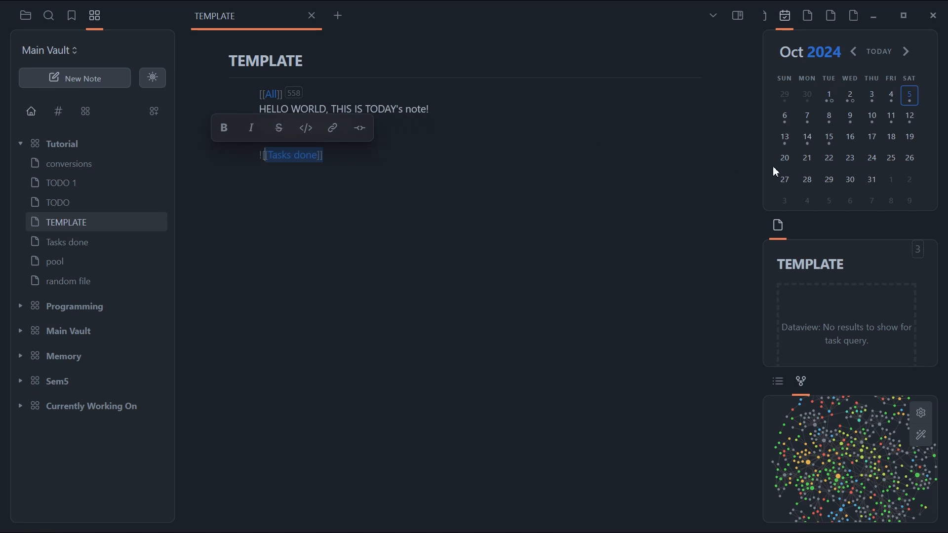
- Create the 16 October 2024 daily note from the calendar, check its embed line, and open 09 October 2024
left_click(850, 144)
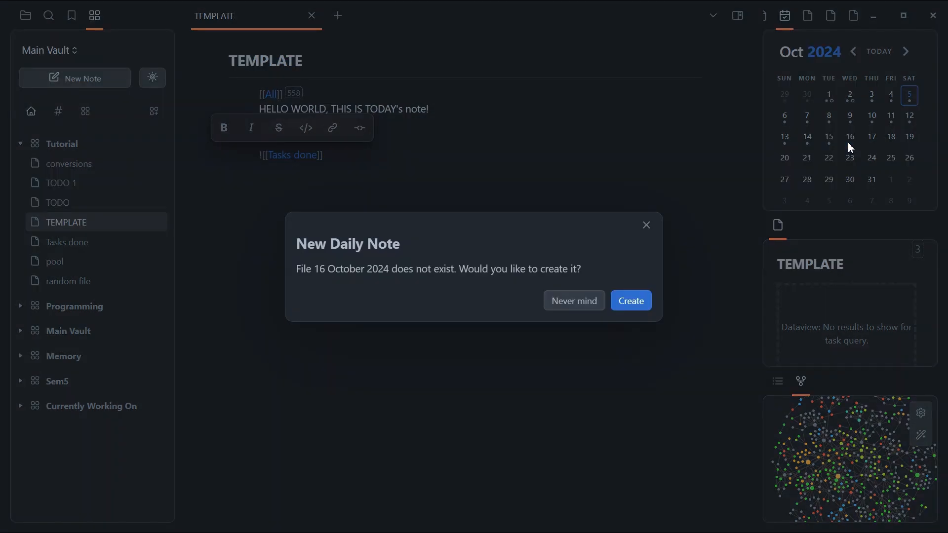
left_click(632, 305)
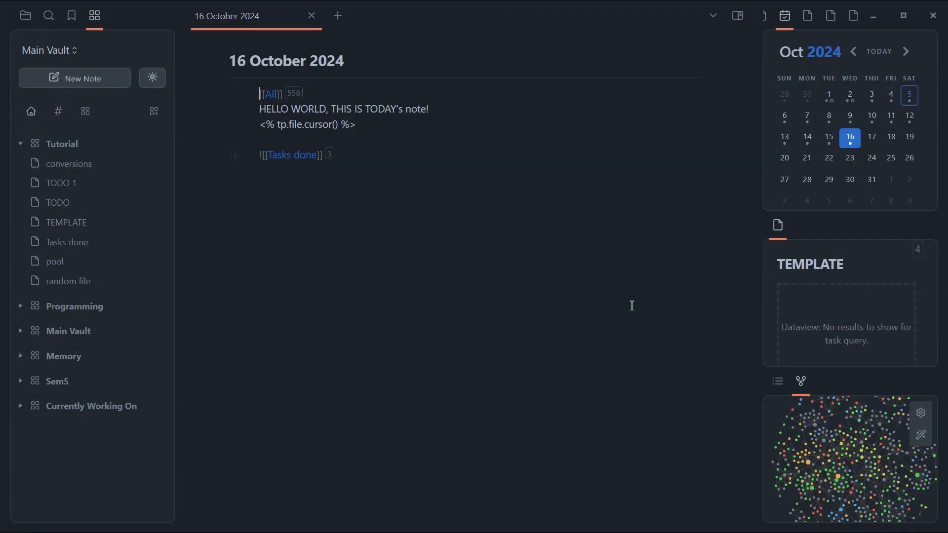
left_click(850, 118)
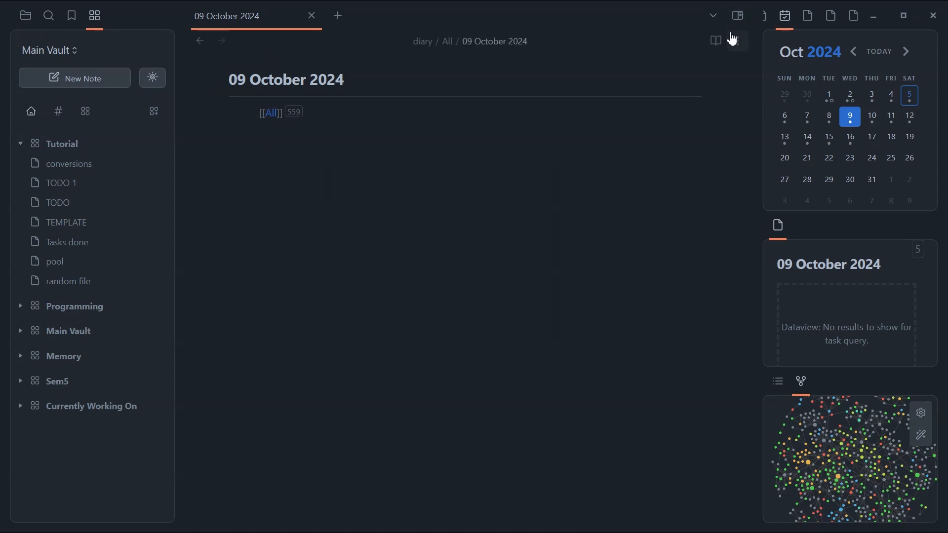
- In the 03 October 2024 note, replace the dataviewjs block with ![[Tasks done]] and show the note in reading view
left_click(878, 98)
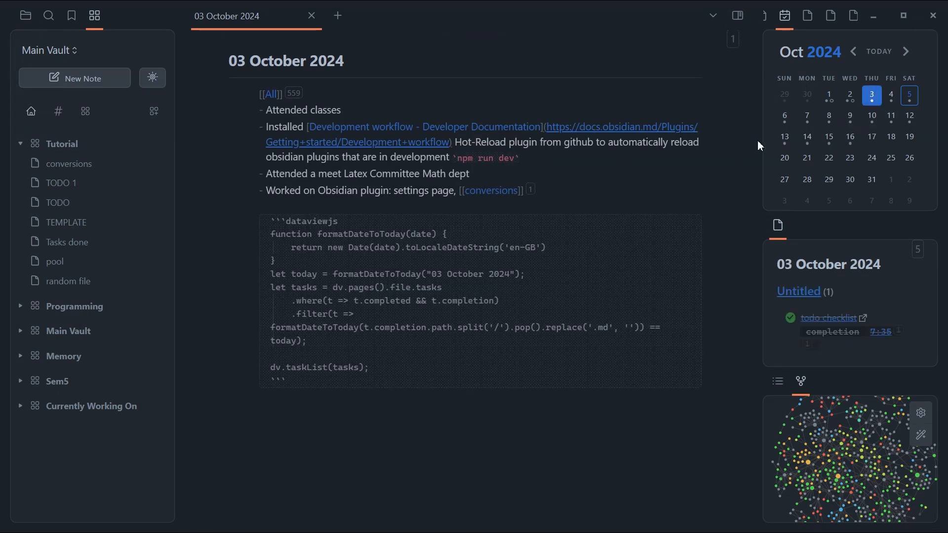
left_click(301, 411)
left_click_drag(272, 227, 336, 395)
key("BackSpace")
type("![[tasks")
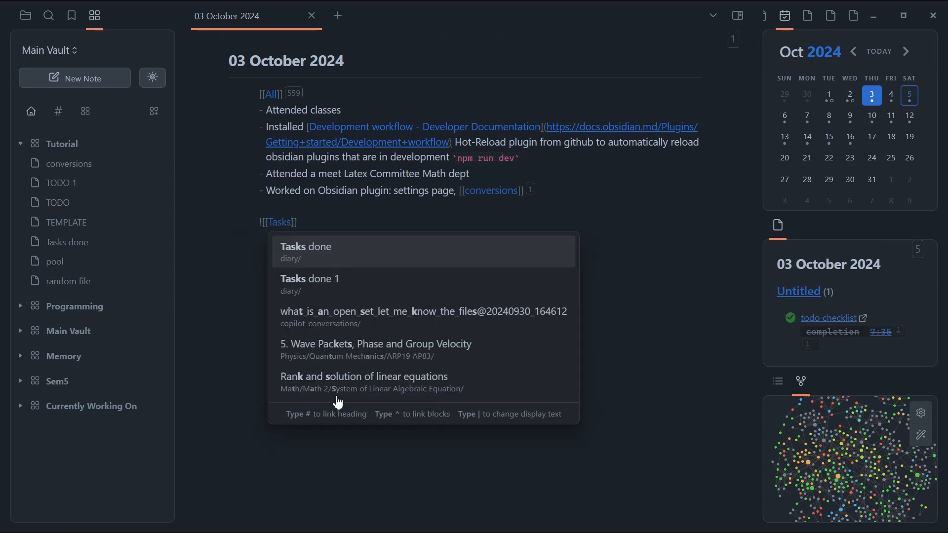
key("Return")
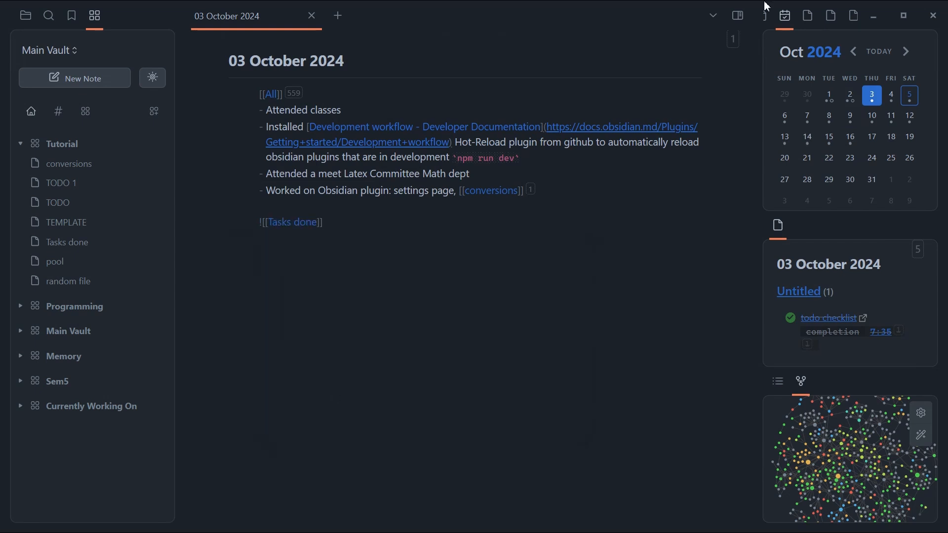
left_click(725, 47)
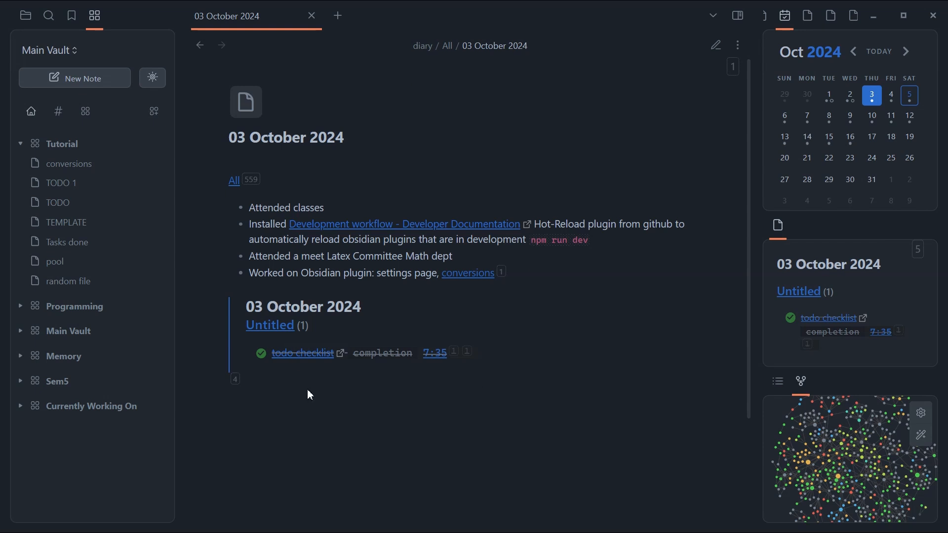
- In the 04 October 2024 note, replace the dataviewjs block with ![[Tasks done]] and show the note in reading view
left_click(892, 100)
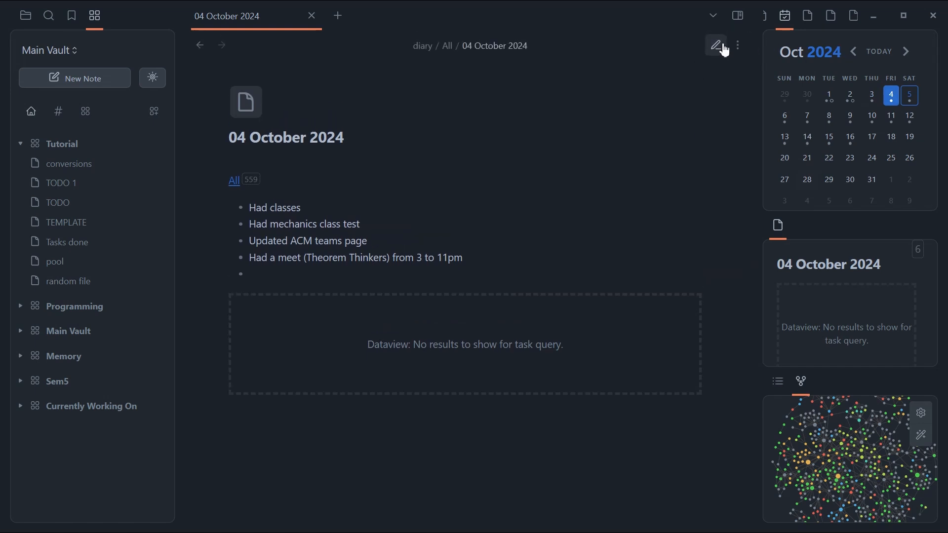
left_click(721, 46)
left_click_drag(362, 447, 250, 226)
key("BackSpace")
type("![[Tasks")
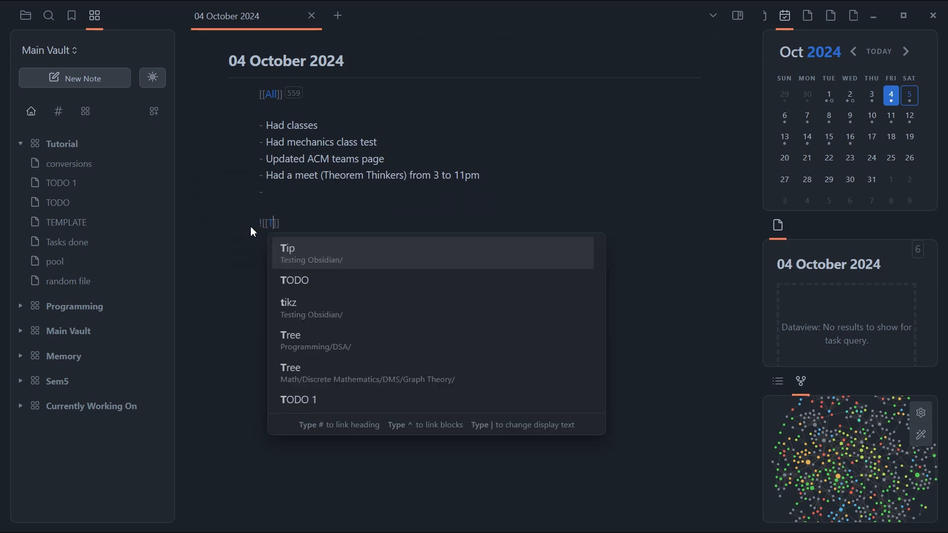
key("Return")
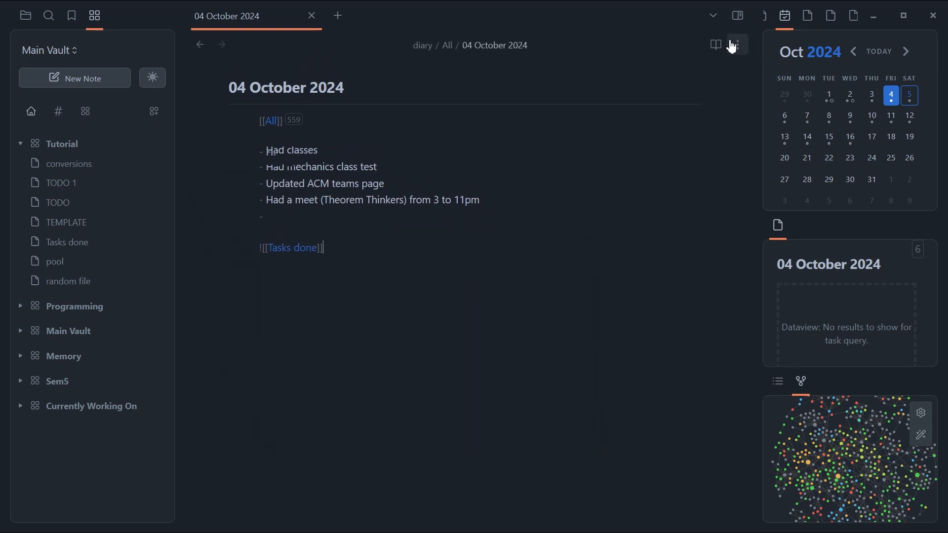
left_click(718, 46)
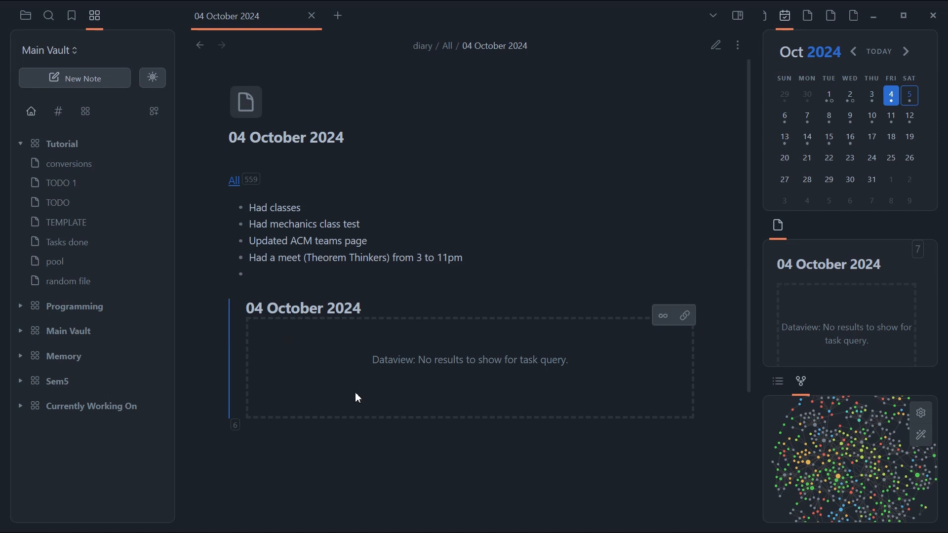
- Alternate between the 03 and 04 October 2024 notes and compare the date heading of the embedded and docked Tasks done
left_click(873, 96)
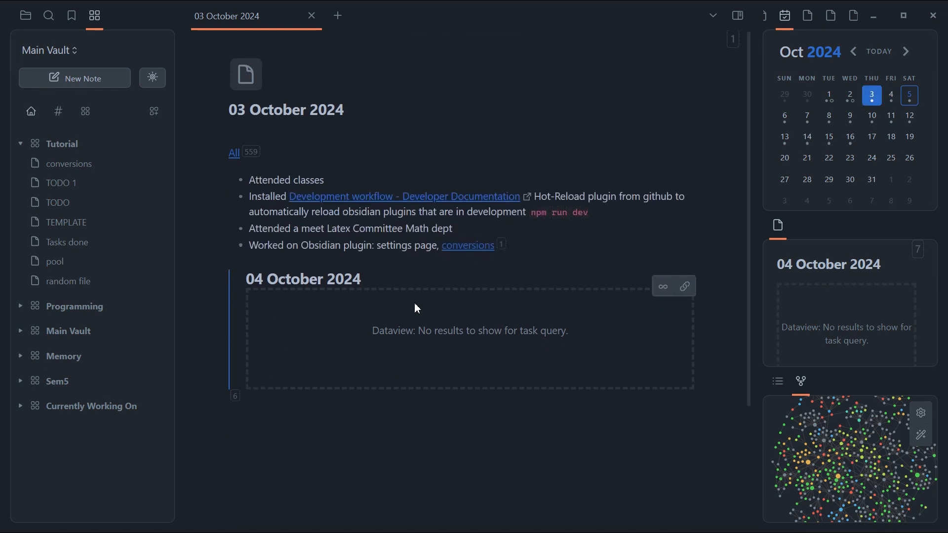
left_click(892, 97)
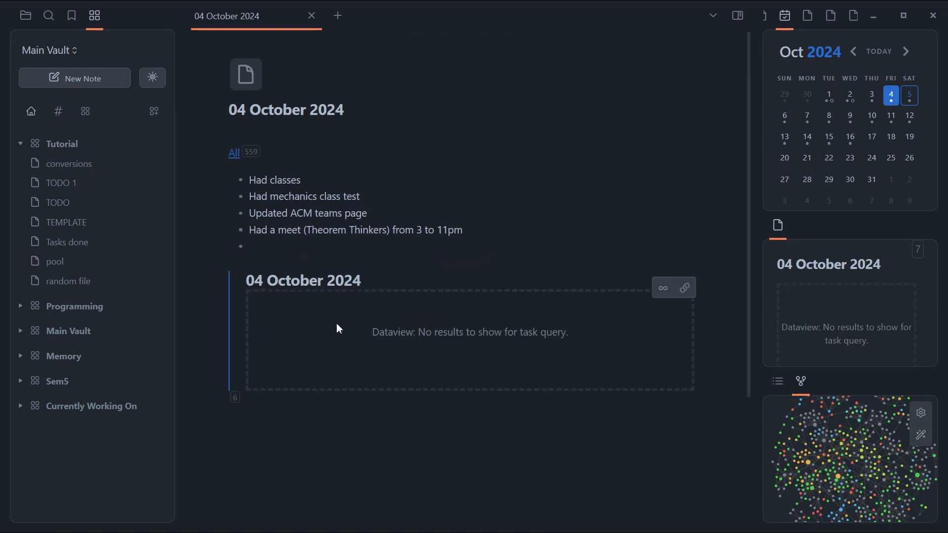
left_click(872, 95)
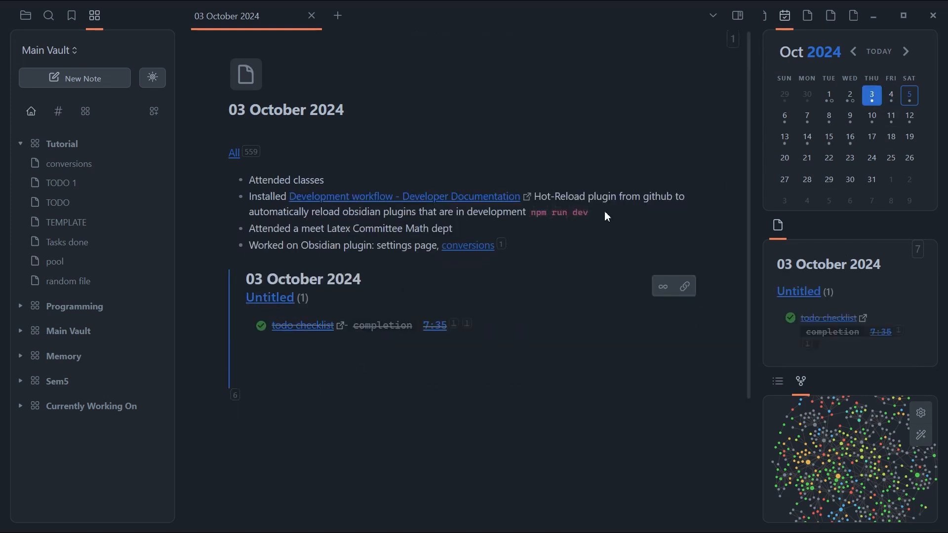
left_click(892, 96)
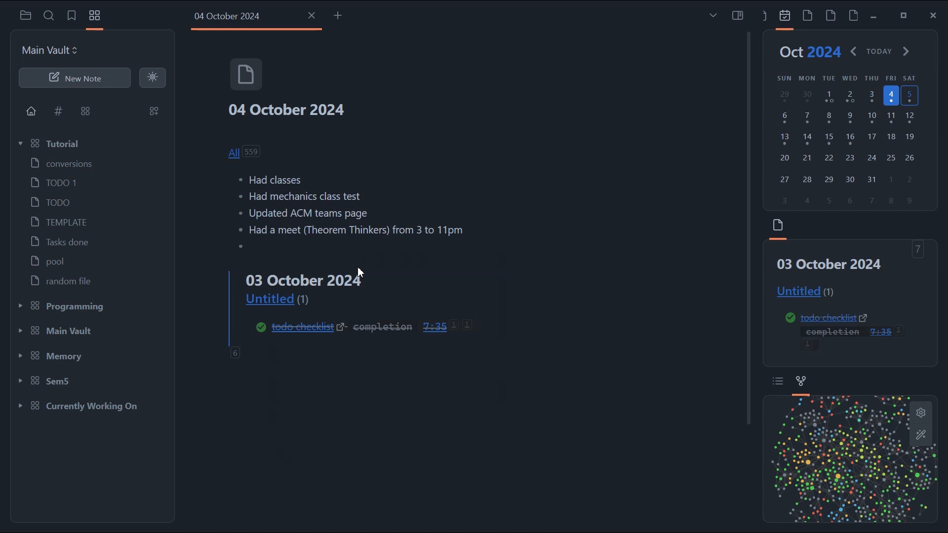
left_click(871, 97)
left_click(871, 98)
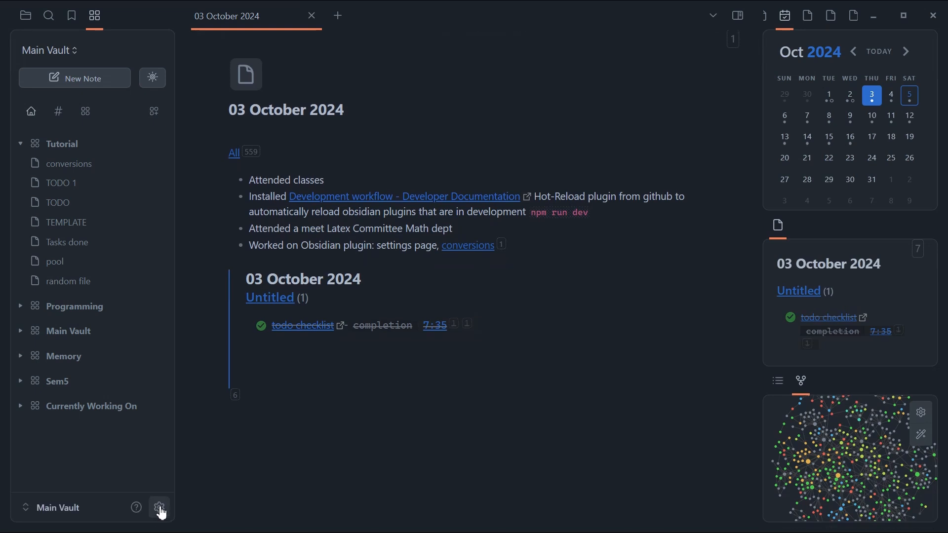
- Open the Tasks Dataview Plugin settings, select the conversions.md path in Setting #1, and close the settings
left_click(159, 509)
scroll(163, 391, "down", 8)
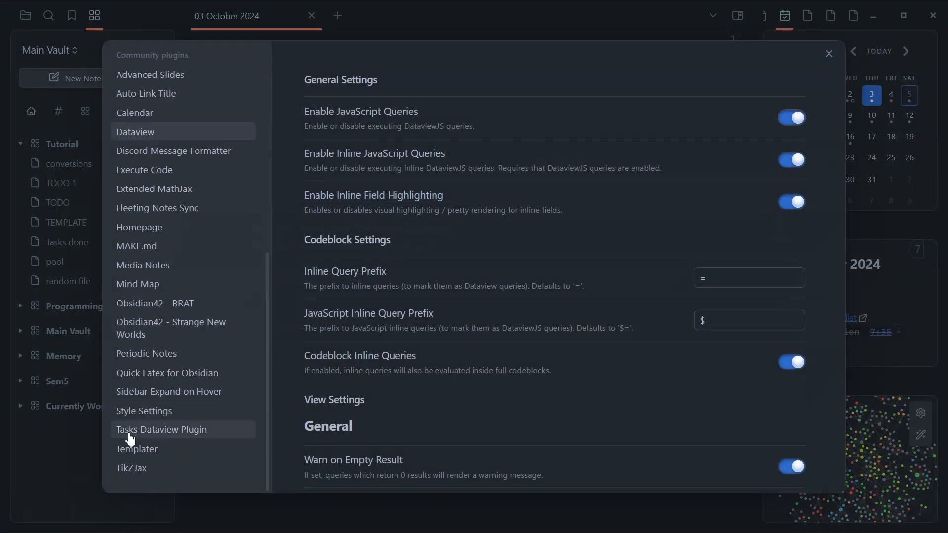
left_click(186, 437)
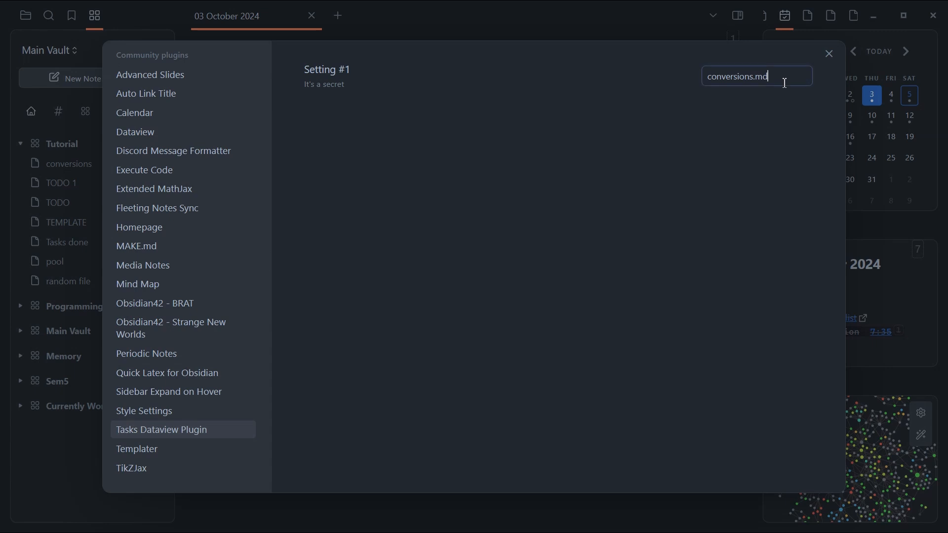
left_click_drag(785, 83, 710, 82)
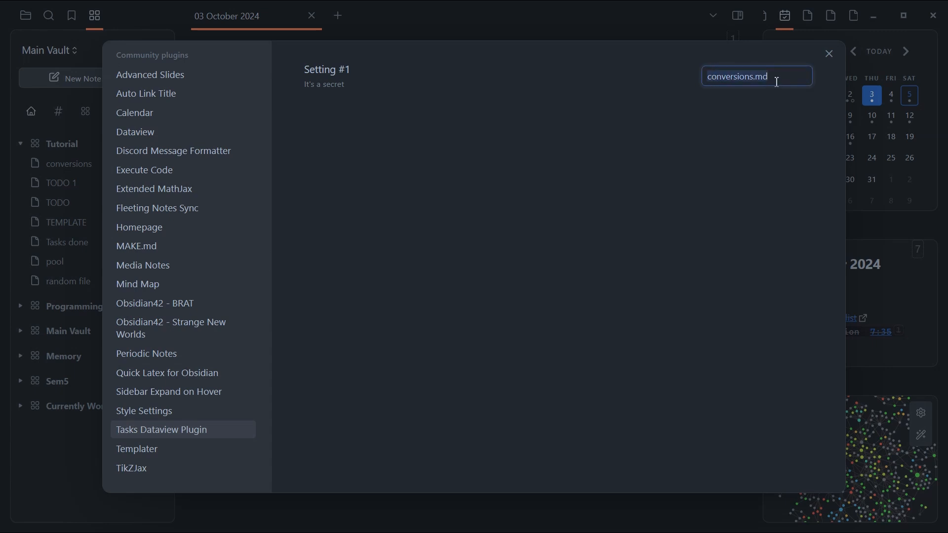
left_click(829, 54)
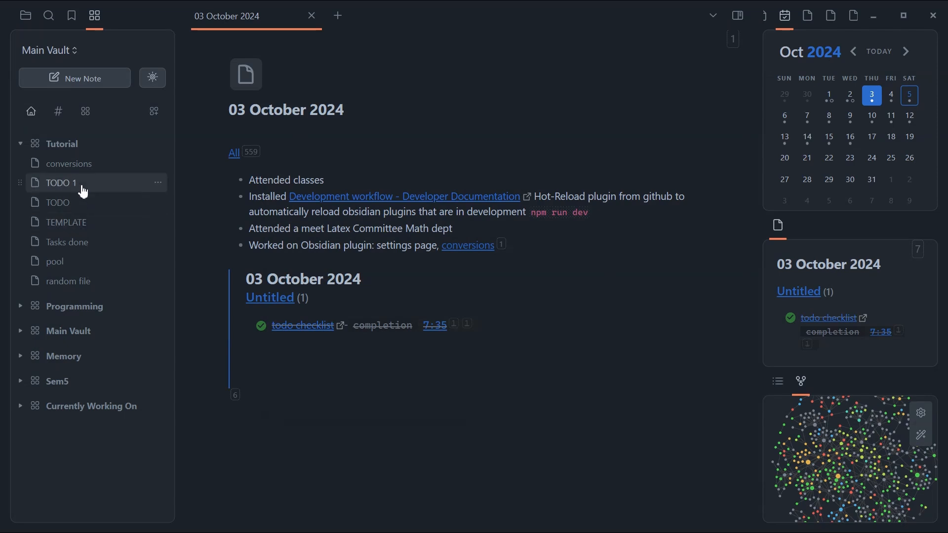
- Open conversions, highlight both of its rules, and recheck the Setting #1 path in the Tasks Dataview Plugin settings
left_click(83, 170)
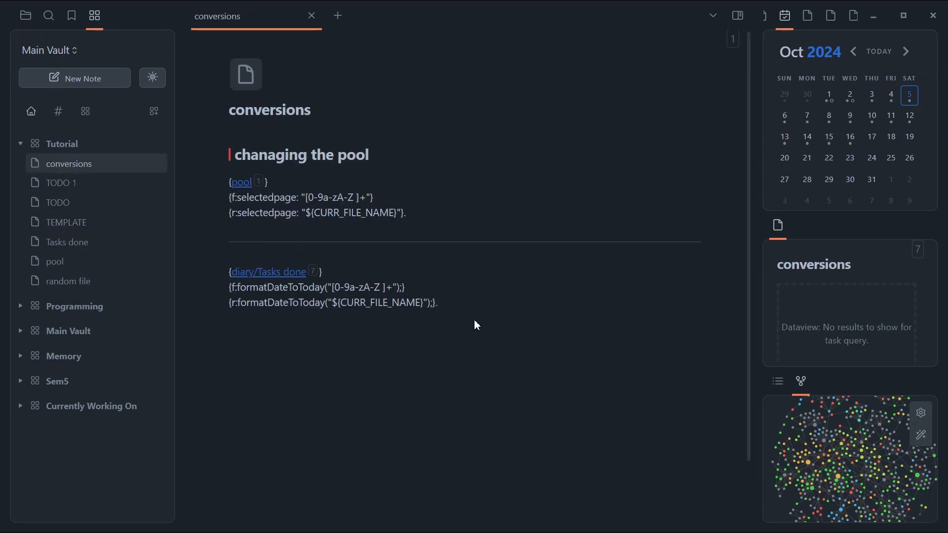
left_click_drag(475, 324, 205, 155)
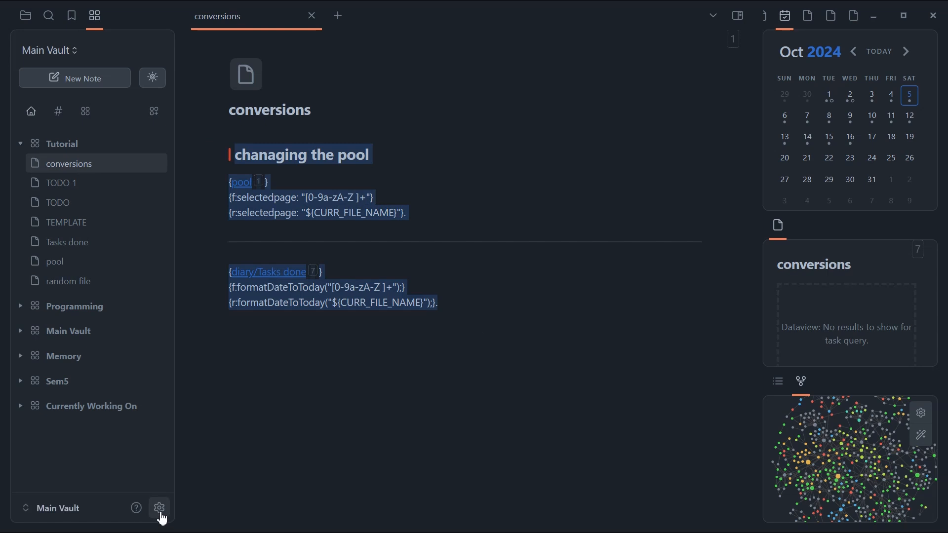
left_click(159, 508)
scroll(163, 464, "down", 8)
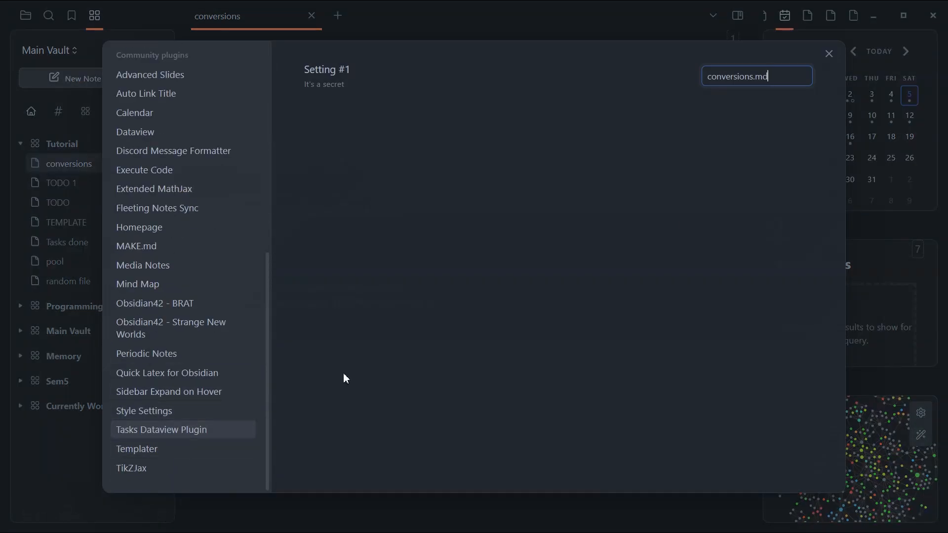
left_click(897, 237)
left_click(896, 236)
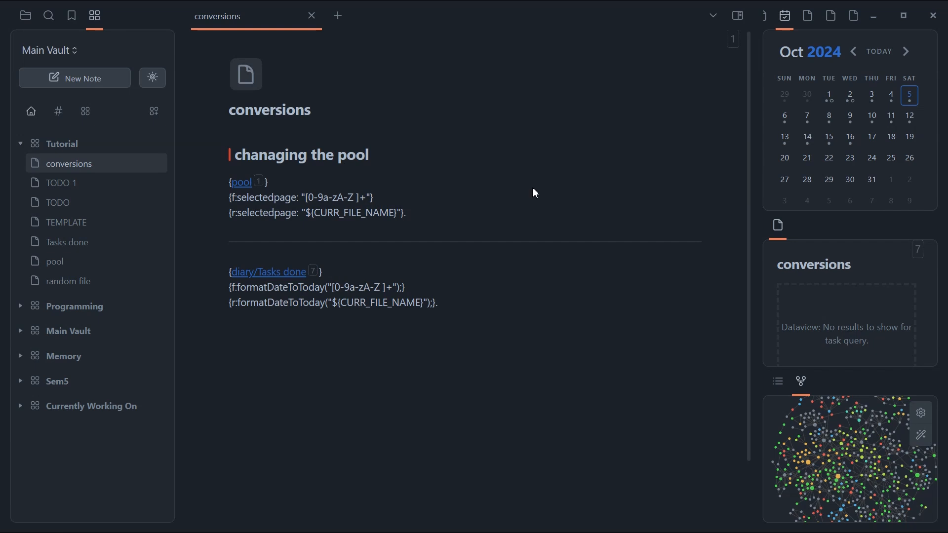
- Switch conversions to editing view and highlight the diary/Tasks done rule's link, find pattern, replacement text and closing period
left_click(715, 45)
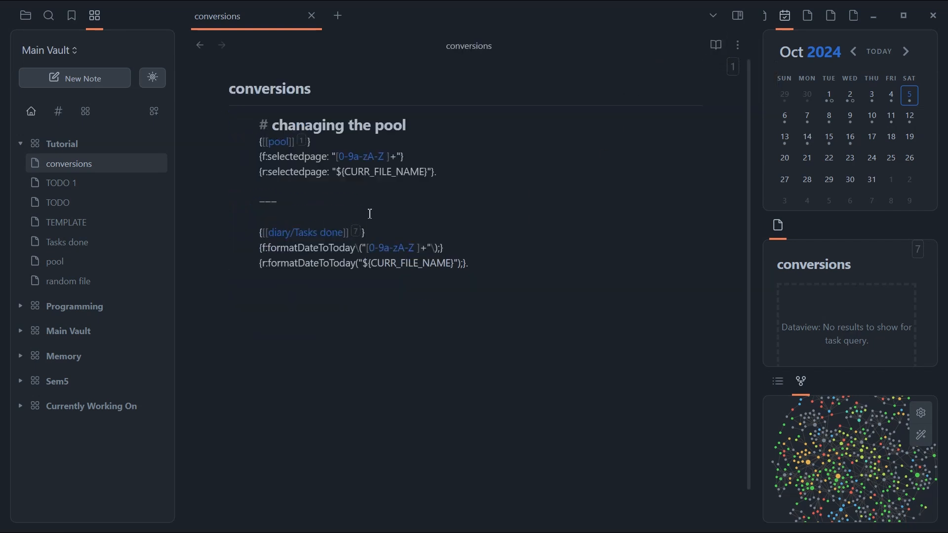
left_click_drag(379, 230, 259, 233)
scroll(254, 242, "down", 1)
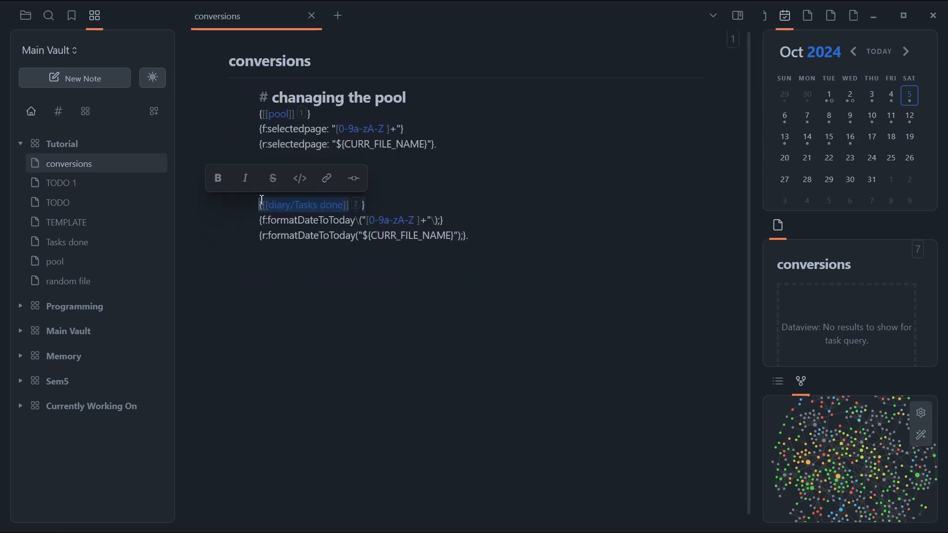
left_click_drag(260, 200, 356, 211)
left_click_drag(262, 221, 444, 220)
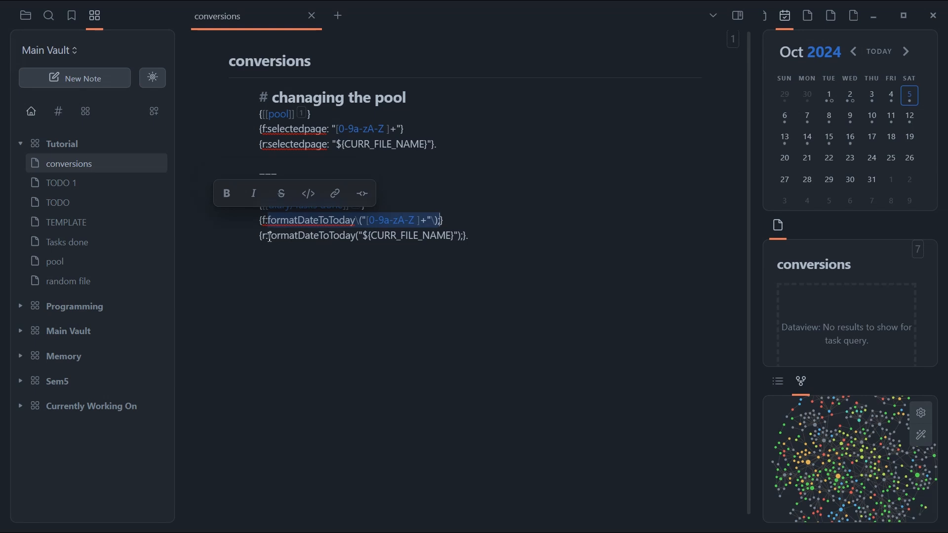
left_click_drag(270, 237, 459, 240)
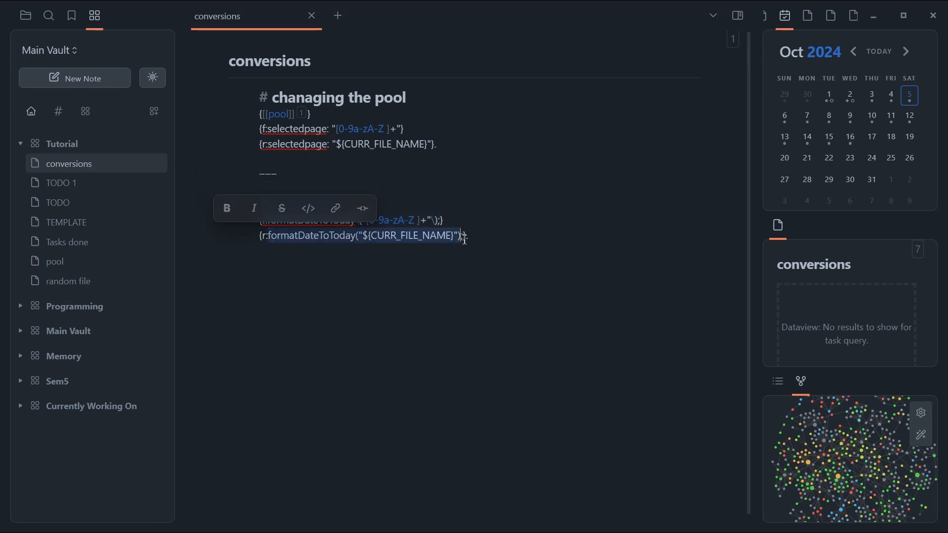
left_click(483, 239)
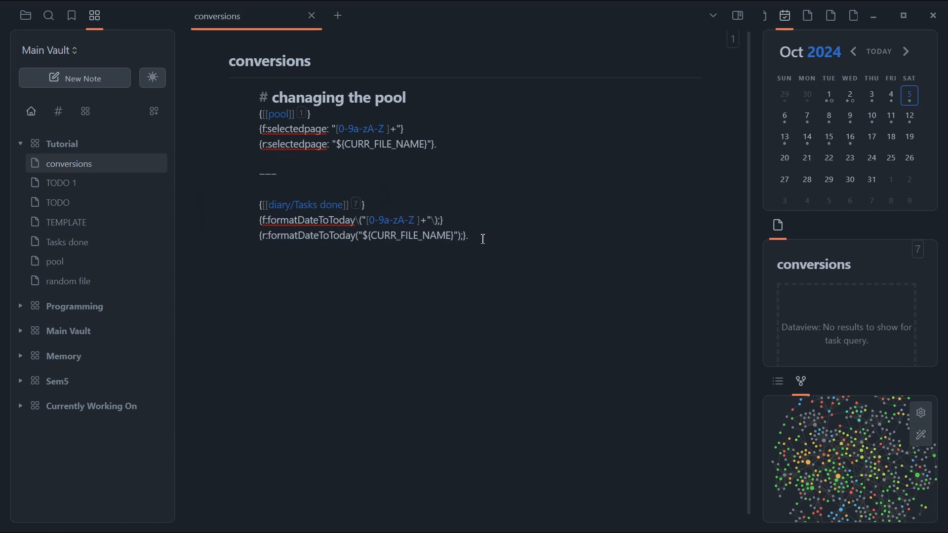
key("shift+Left")
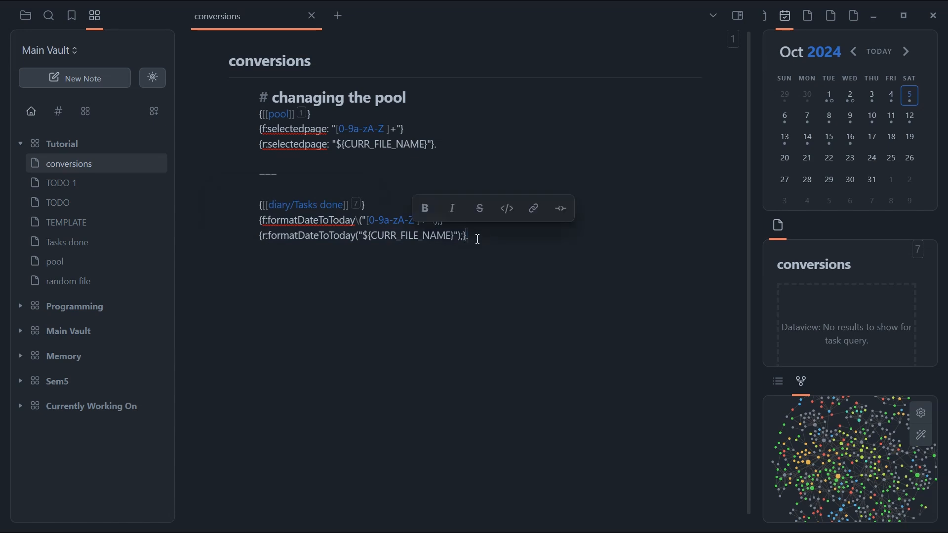
- Add a --- divider below the diary/Tasks done rule in conversions
left_click(488, 260)
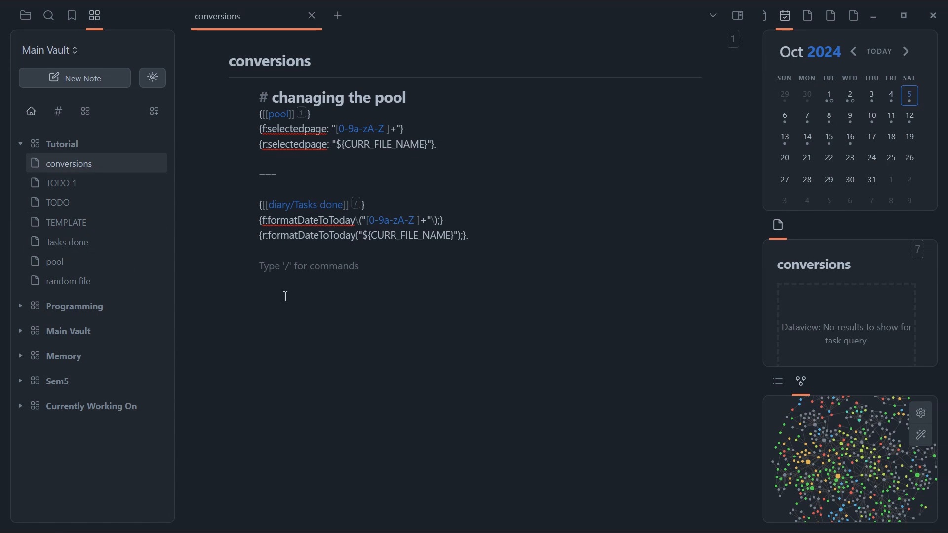
type("---")
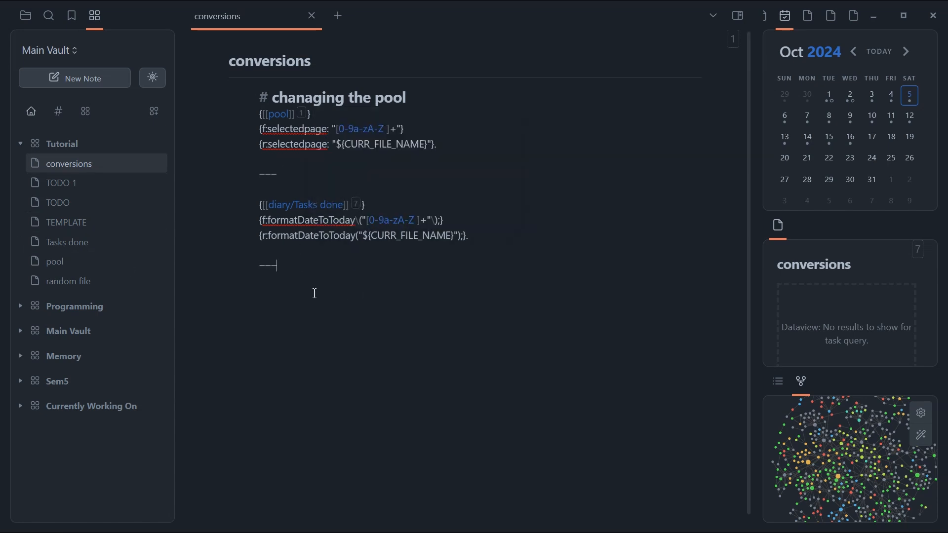
key("Return")
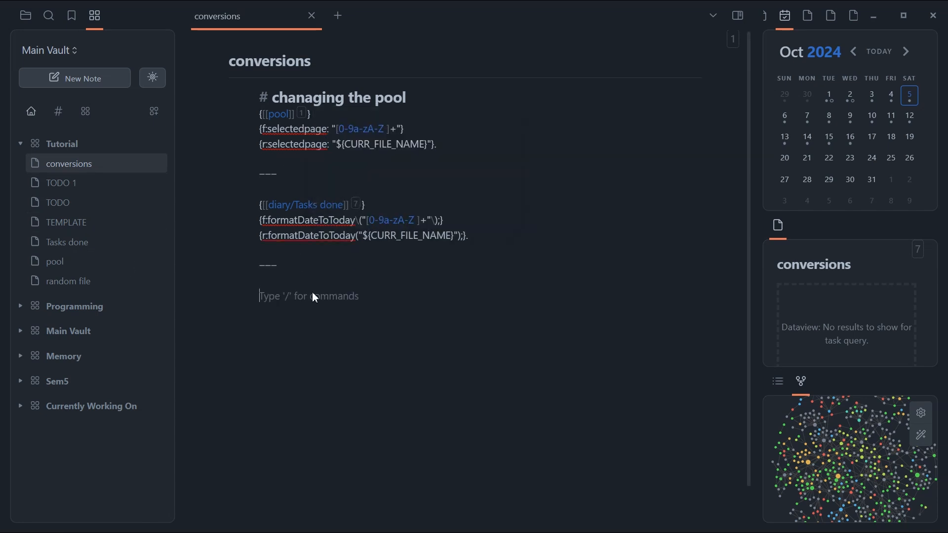
- Add the text ABC0 on a new line below the task list in random file and highlight it
left_click(99, 279)
key("Return")
key("Return")
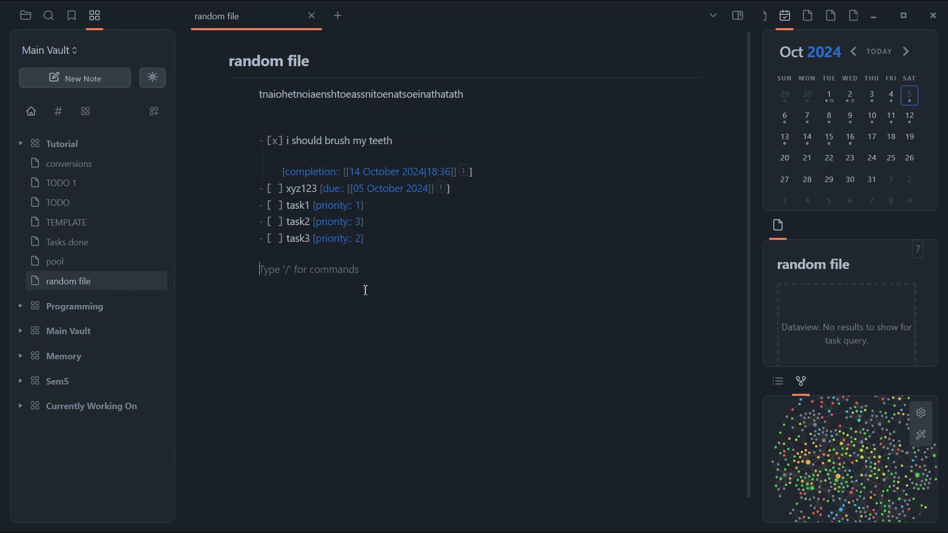
type("ABC0")
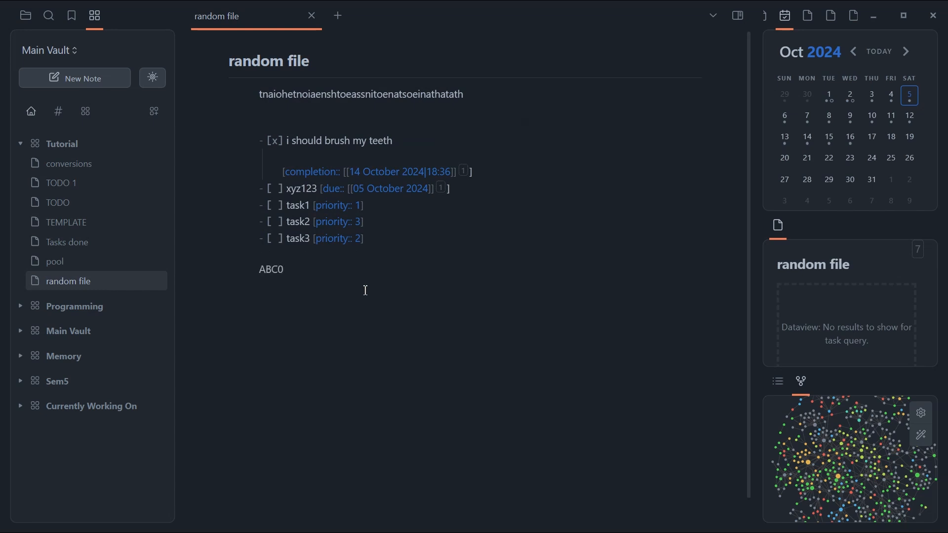
key("shift+Left")
key("Right")
left_click_drag(287, 270, 259, 271)
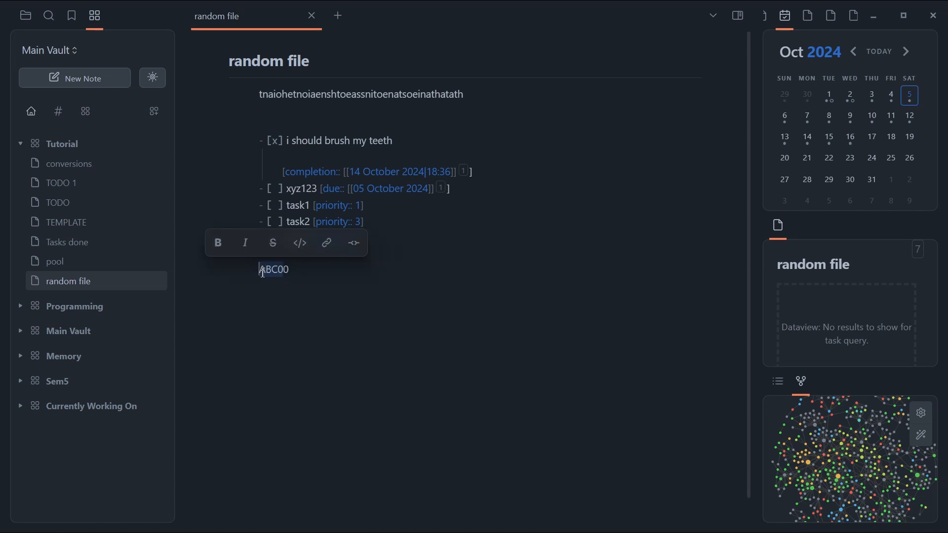
- At the end of conversions, add a rule for [[random file]] with the lines {f:ABC0} and {r:ABC00}
left_click(79, 171)
left_click(362, 299)
type("{{")
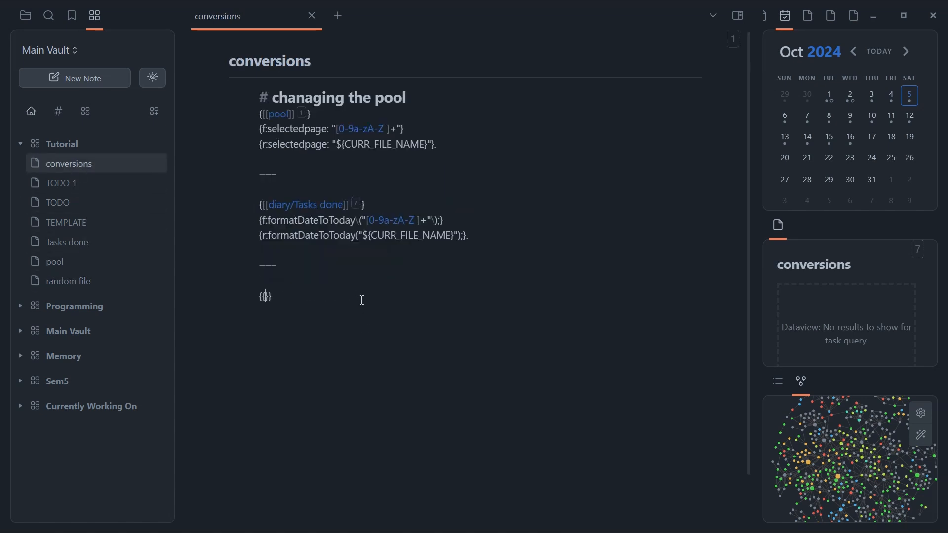
type("[[")
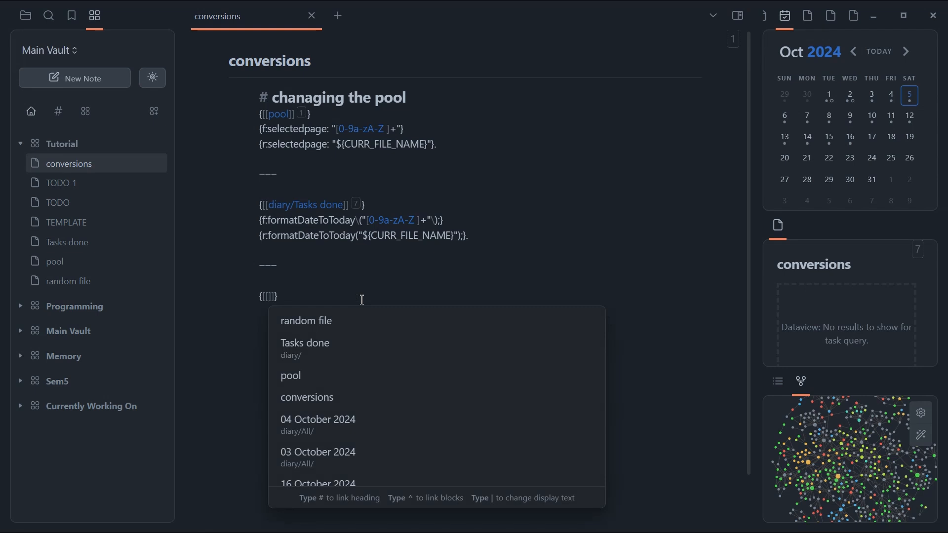
type("rand")
key("Return")
key("Return")
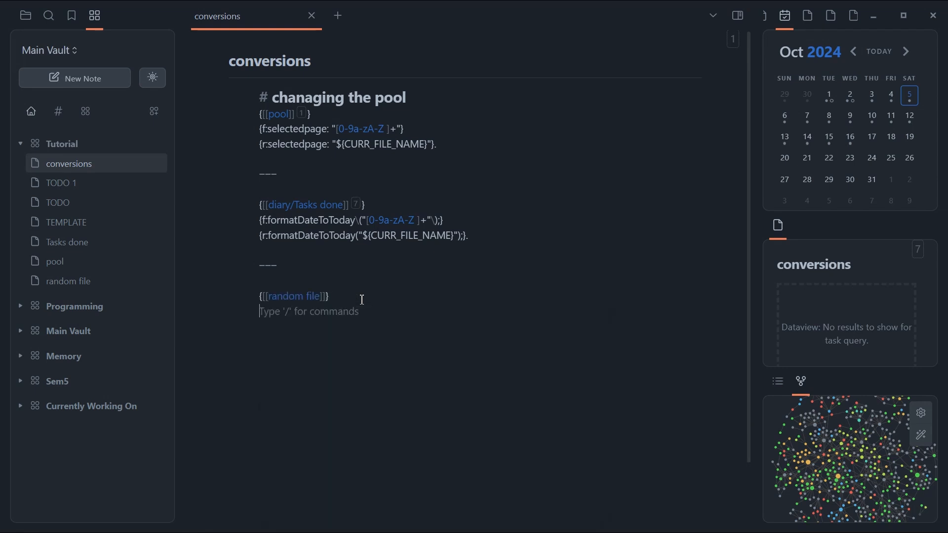
type("{f:ABC0")
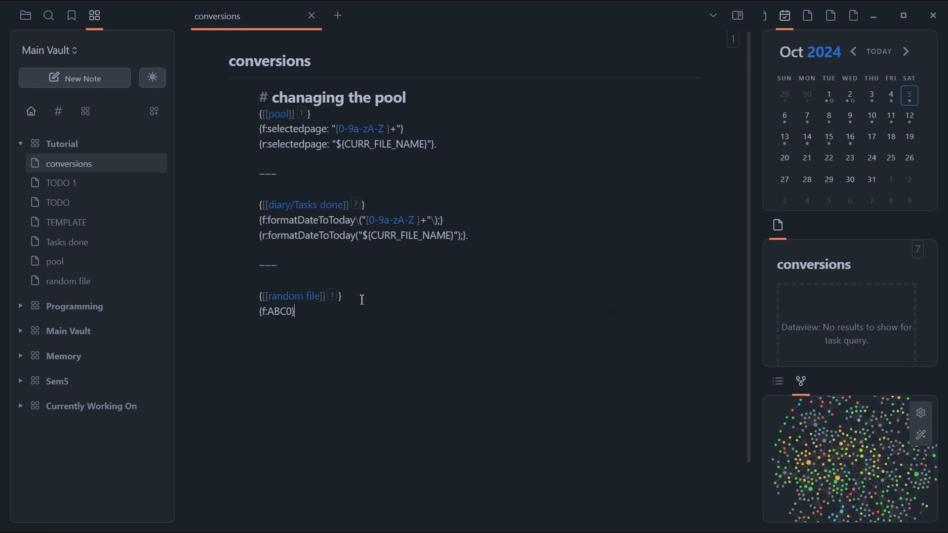
key("End")
key("Return")
type("{r:ABC00}.")
- Reload the app with the reload command
key("ctrl+p")
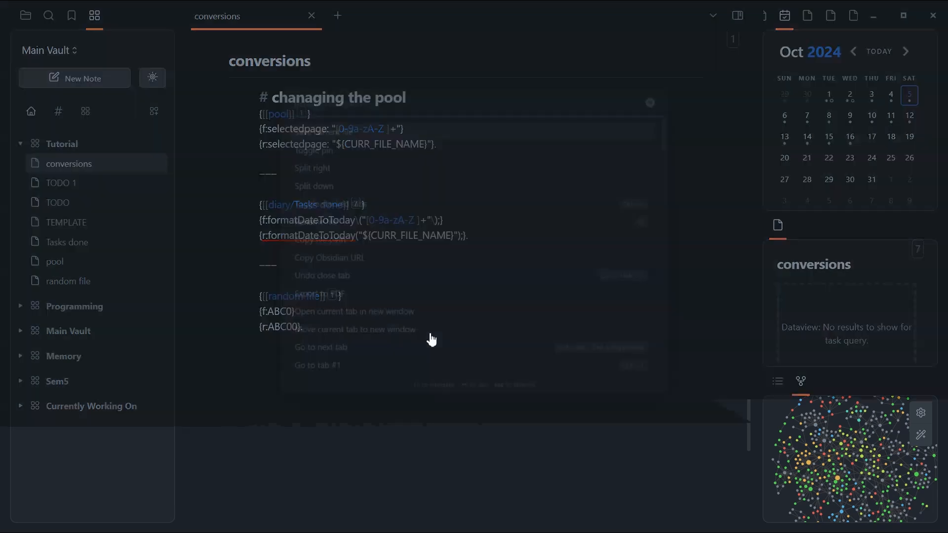
type("reload")
key("Return")
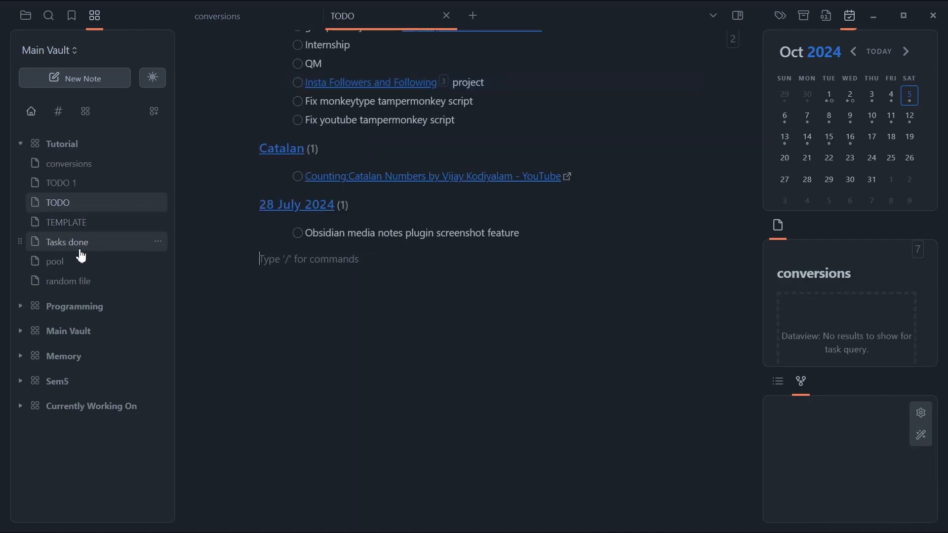
- Open random file in a split pane beside conversions and make conversions the active note
left_click(69, 280)
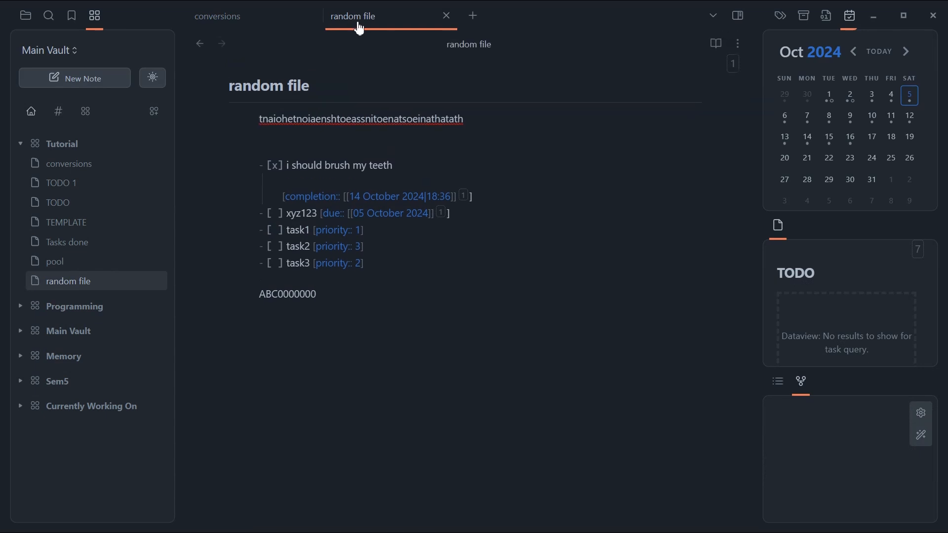
left_click_drag(354, 18, 572, 202)
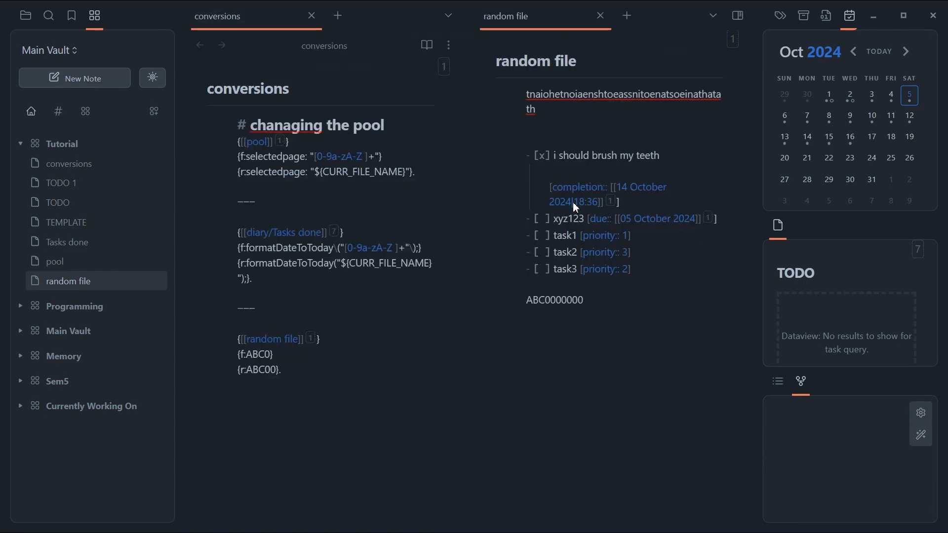
left_click(398, 408)
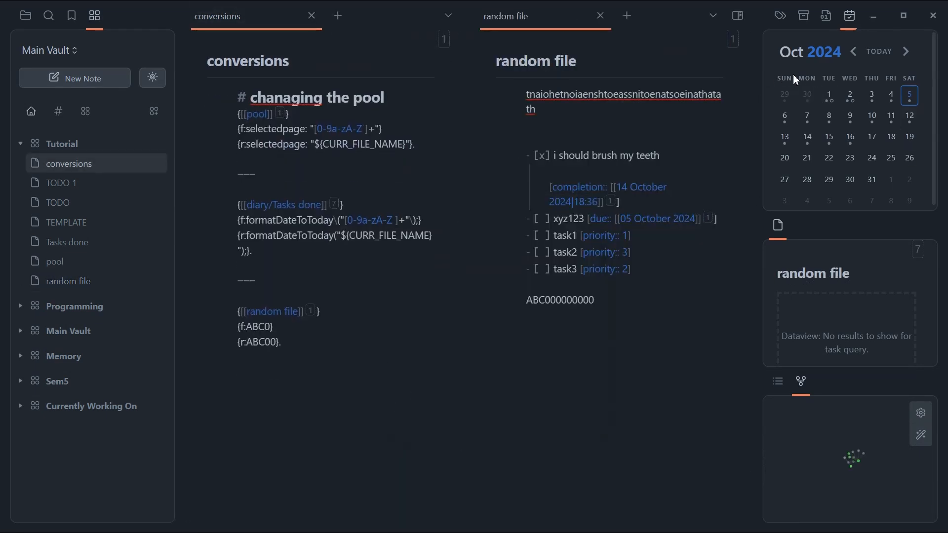
- Switch through several October 2024 daily notes and back to conversions, watching the ABC line in random file
left_click(829, 95)
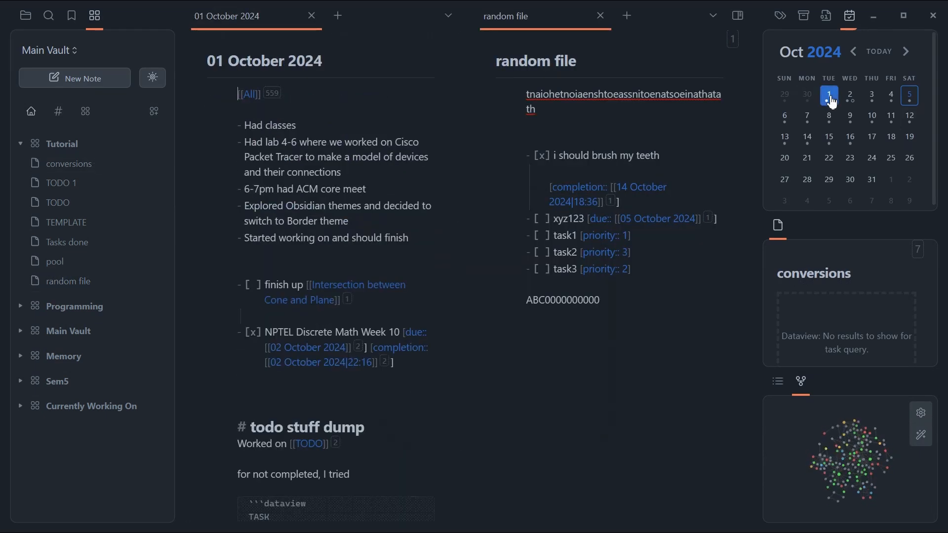
left_click(892, 95)
left_click(879, 103)
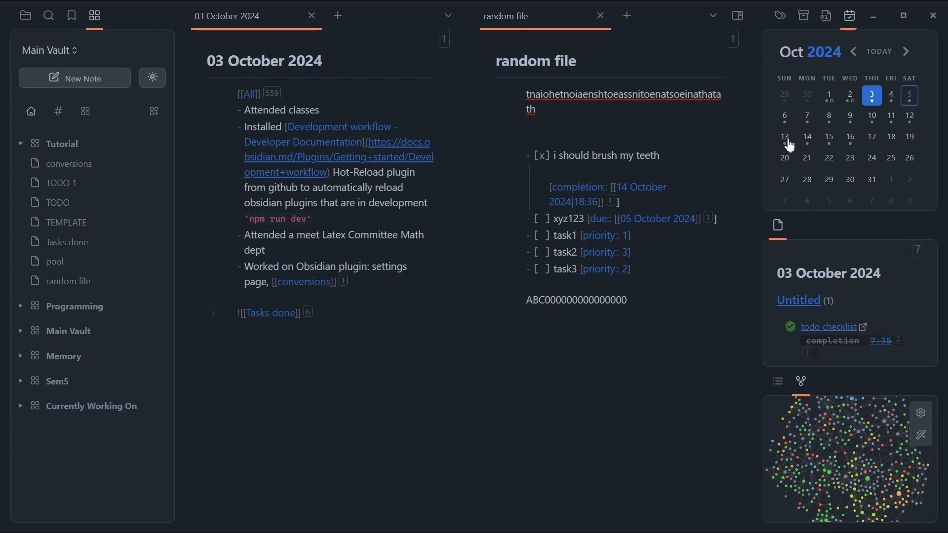
left_click(802, 124)
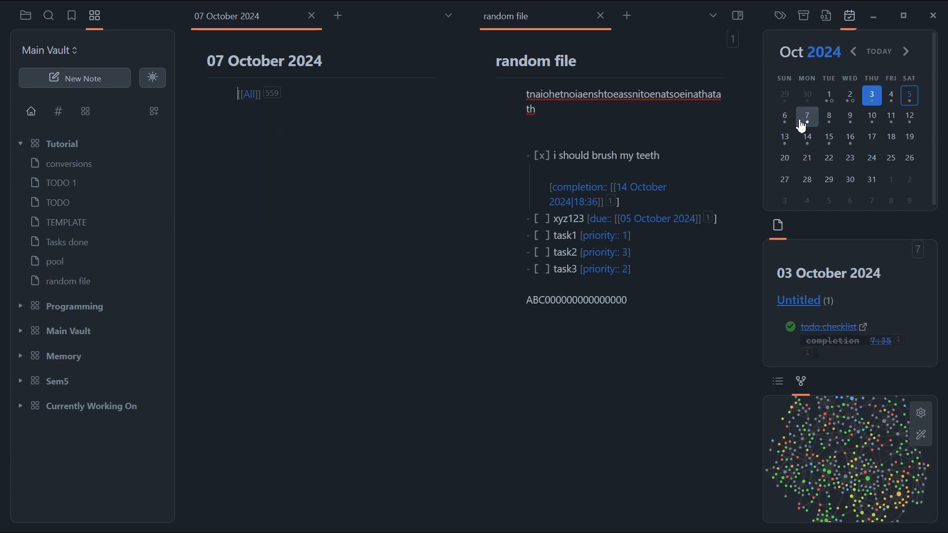
left_click(830, 118)
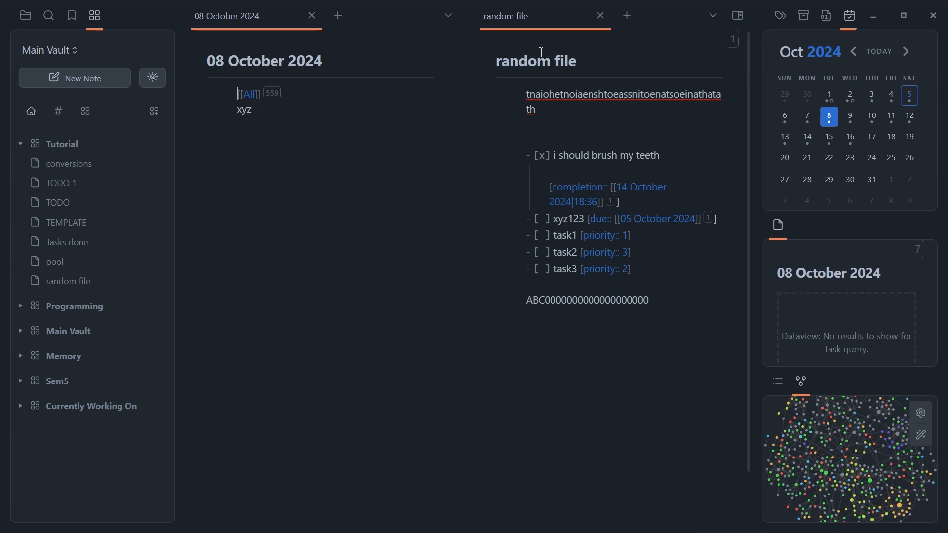
left_click(85, 171)
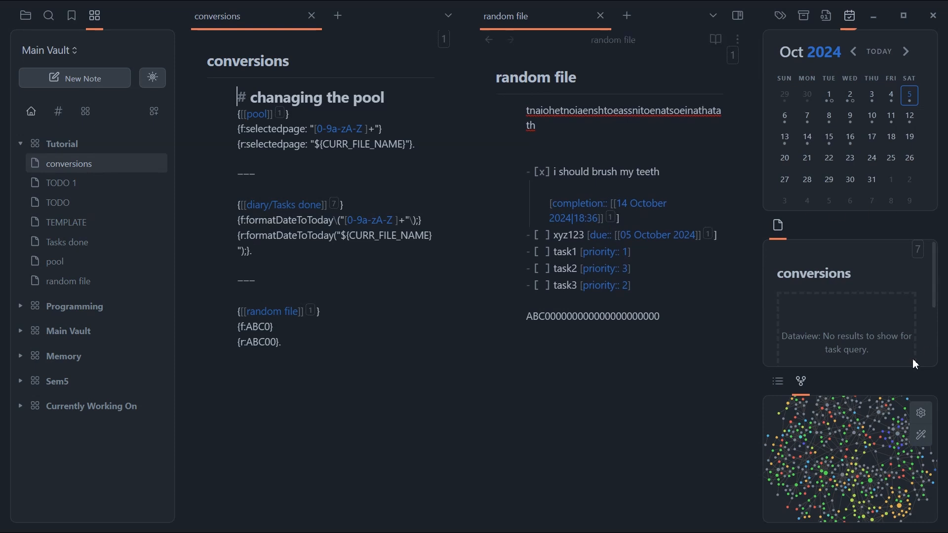
mouse_move(918, 250)
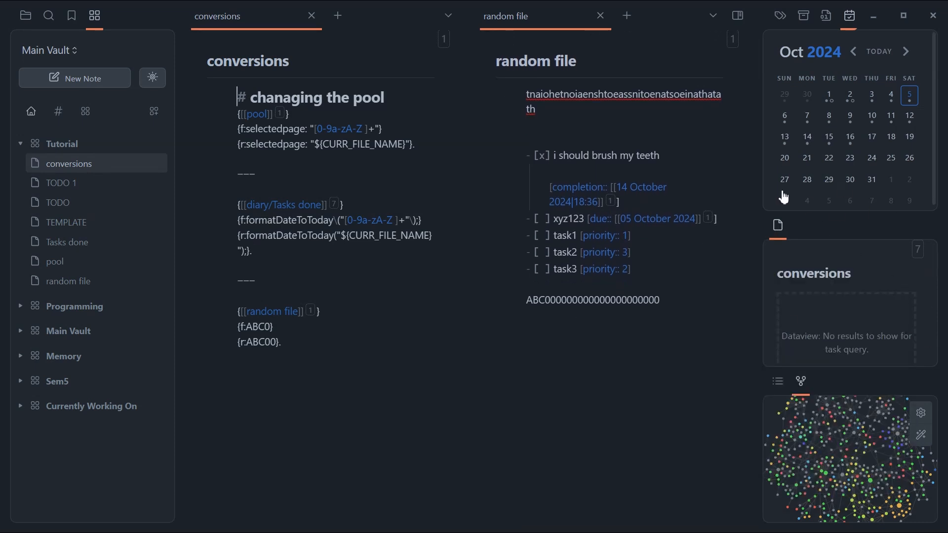
- Close the random file pane and highlight the find and replace lines of its rule in conversions
left_click(601, 16)
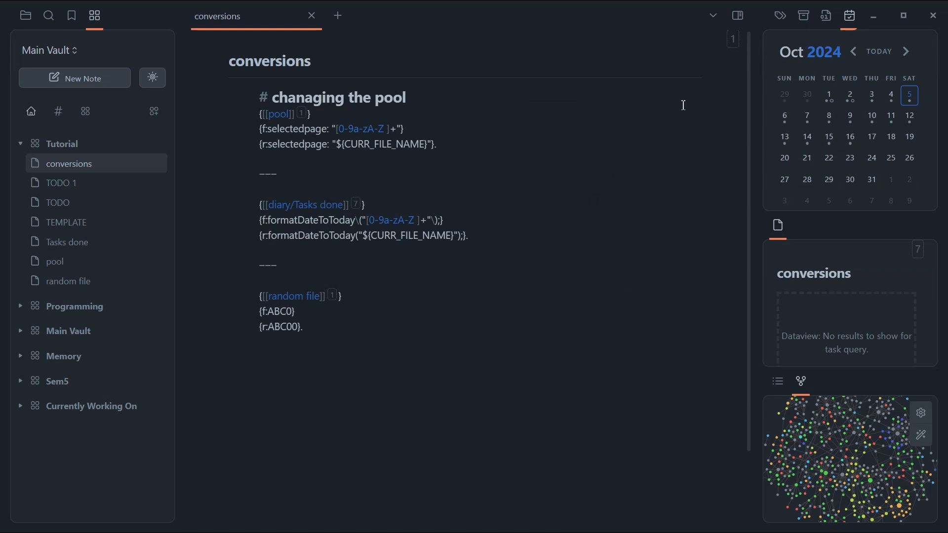
left_click_drag(324, 365, 237, 281)
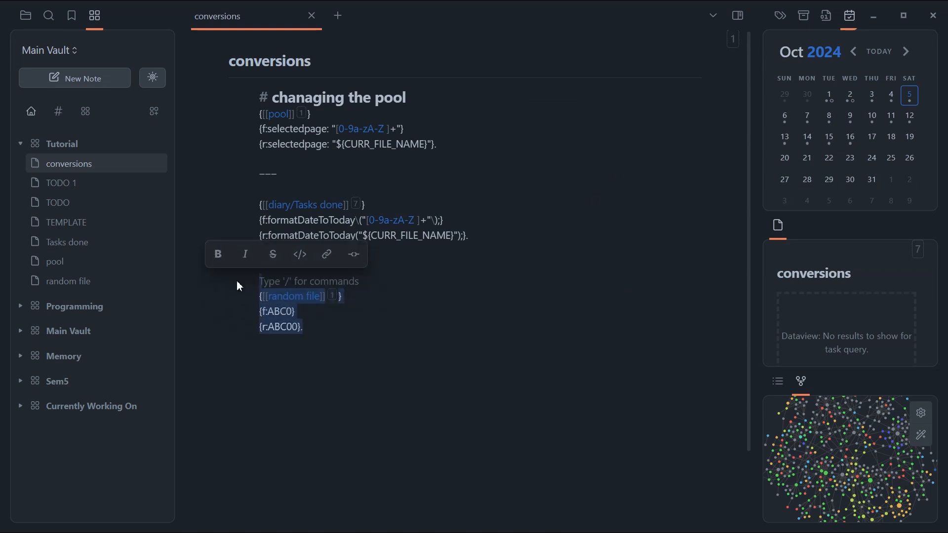
left_click(321, 338)
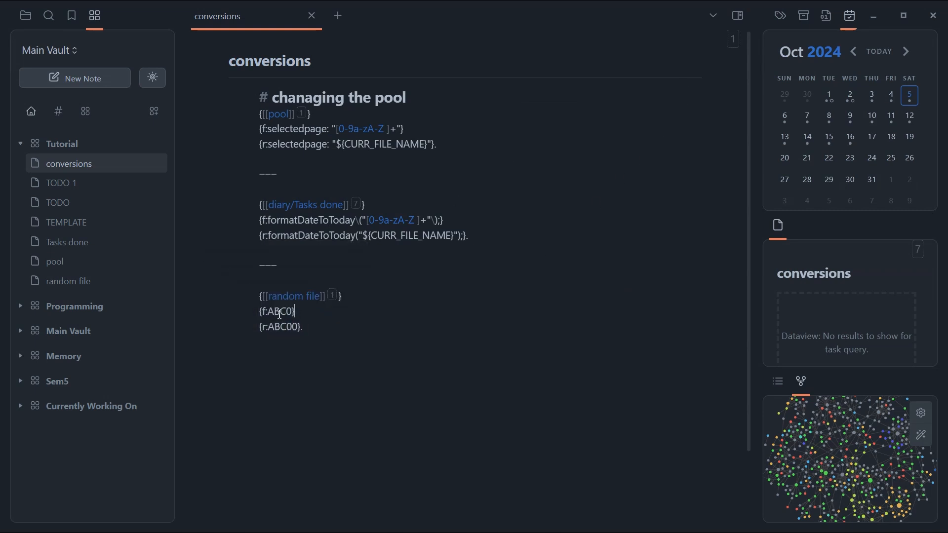
left_click_drag(280, 315, 262, 314)
left_click_drag(322, 329, 248, 328)
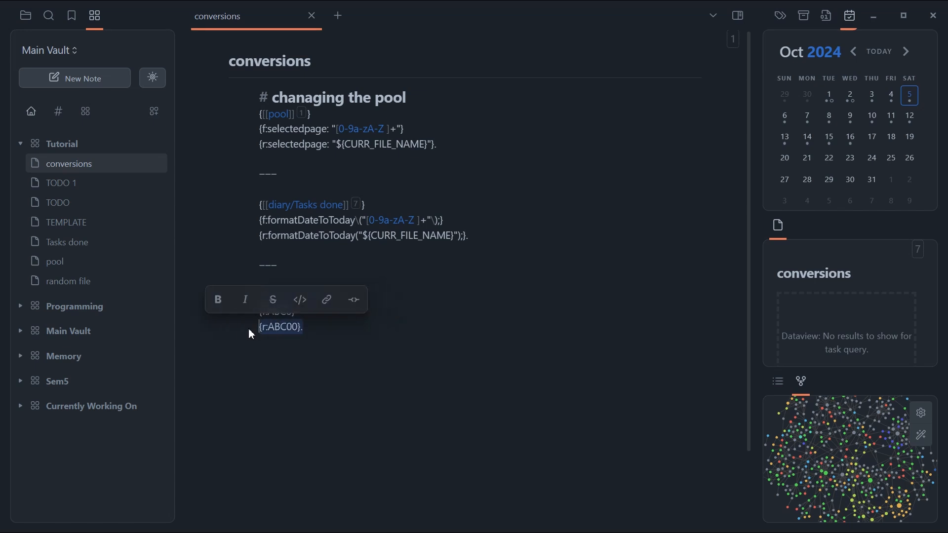
- Delete the random file rule and the --- divider above it from conversions
left_click(384, 349)
left_click_drag(389, 323, 260, 262)
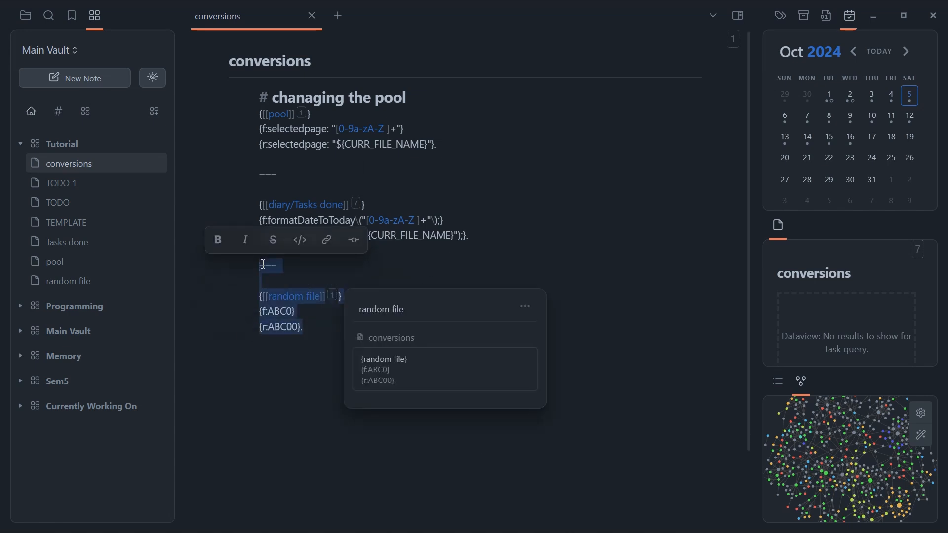
key("BackSpace")
- Switch to the Arc browser and show the todays-tasks repository on GitHub
key("alt+Tab")
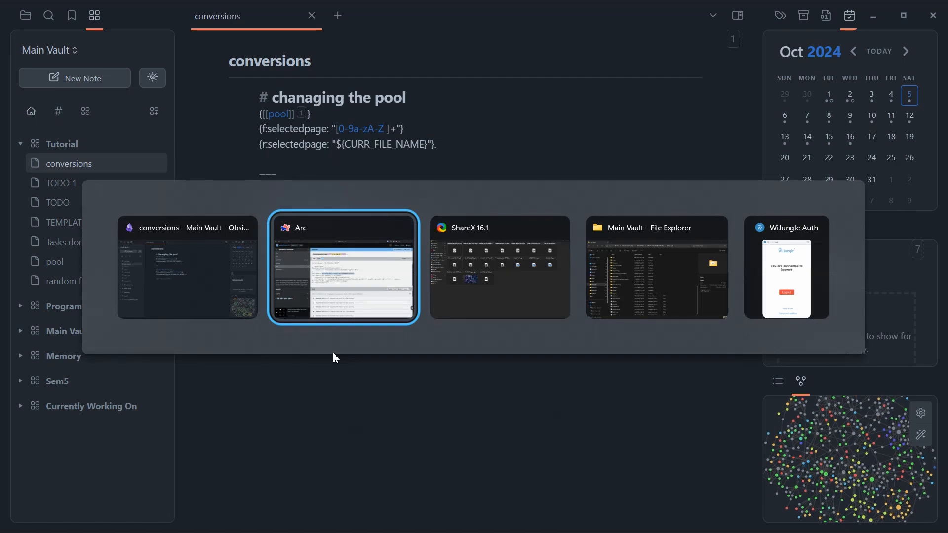
key("ctrl+s")
key("ctrl+Tab")
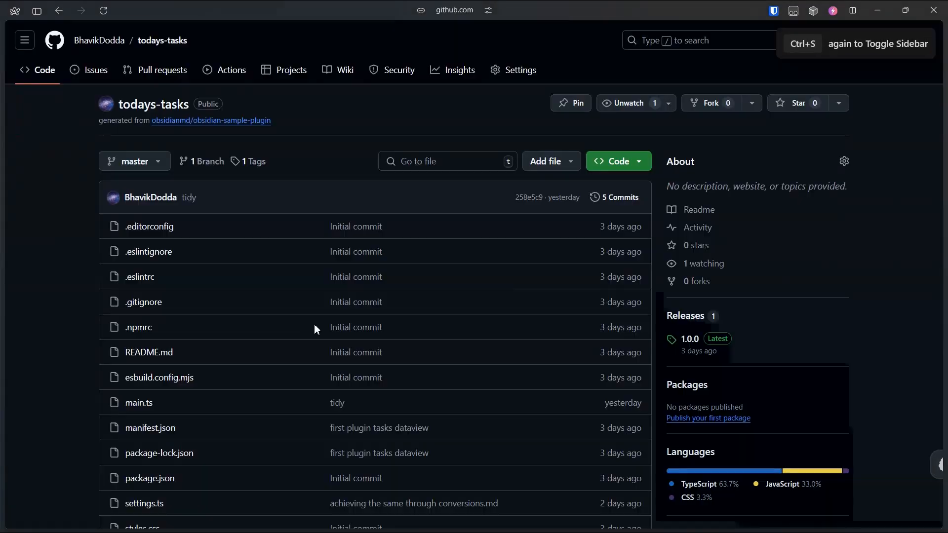
scroll(215, 269, "down", 1)
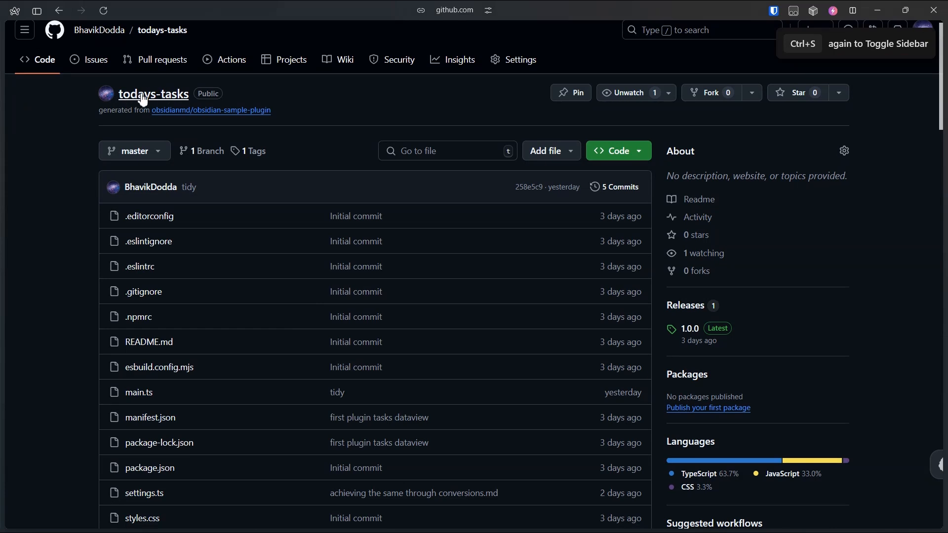
- Look through the file list, releases and README of the todays-tasks repository, and switch back to the conversions note in Obsidian
scroll(786, 386, "down", 3)
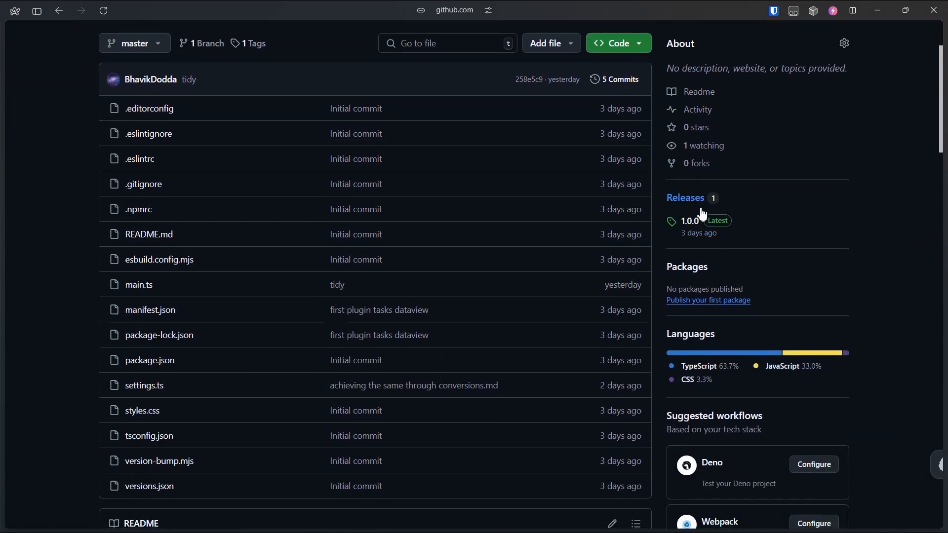
scroll(717, 245, "down", 5)
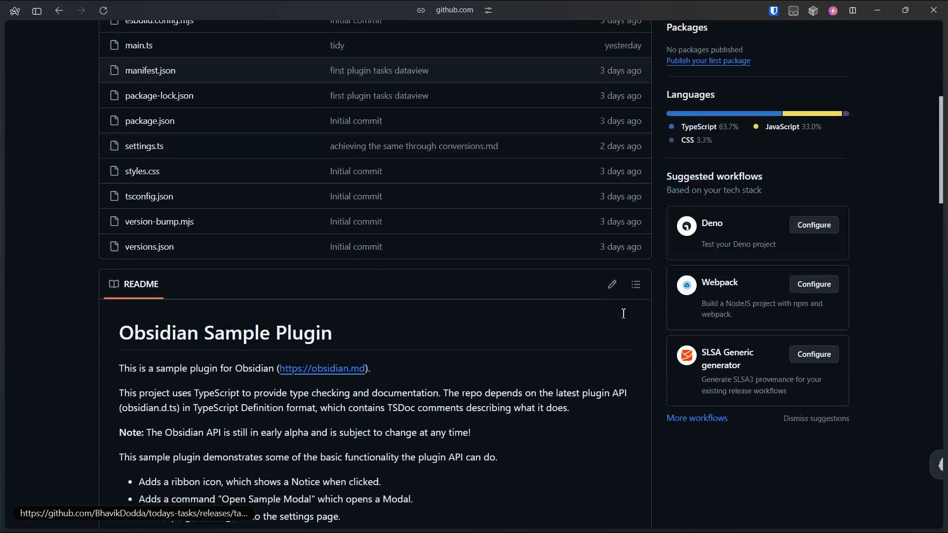
scroll(583, 311, "up", 8)
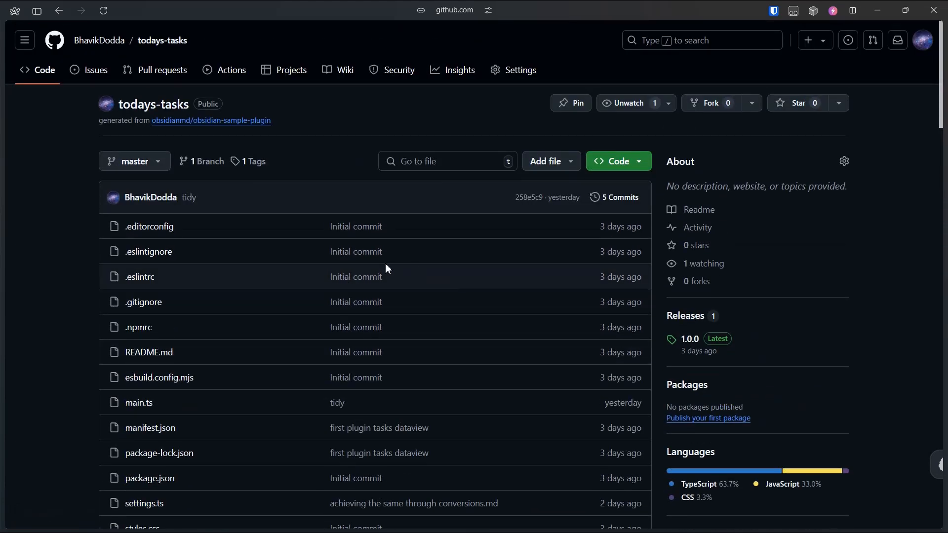
key("alt+Tab")
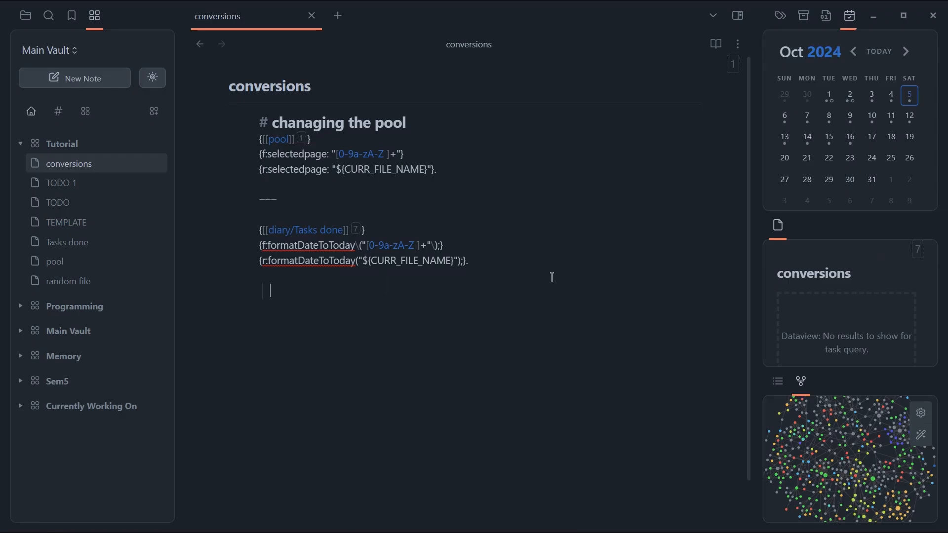
key("alt+Tab")
scroll(515, 287, "down", 2)
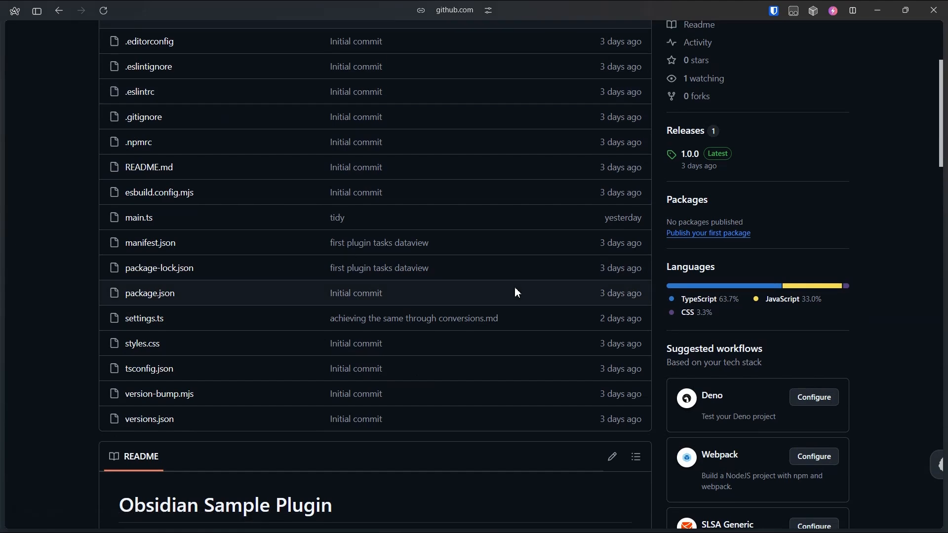
key("alt+Tab")
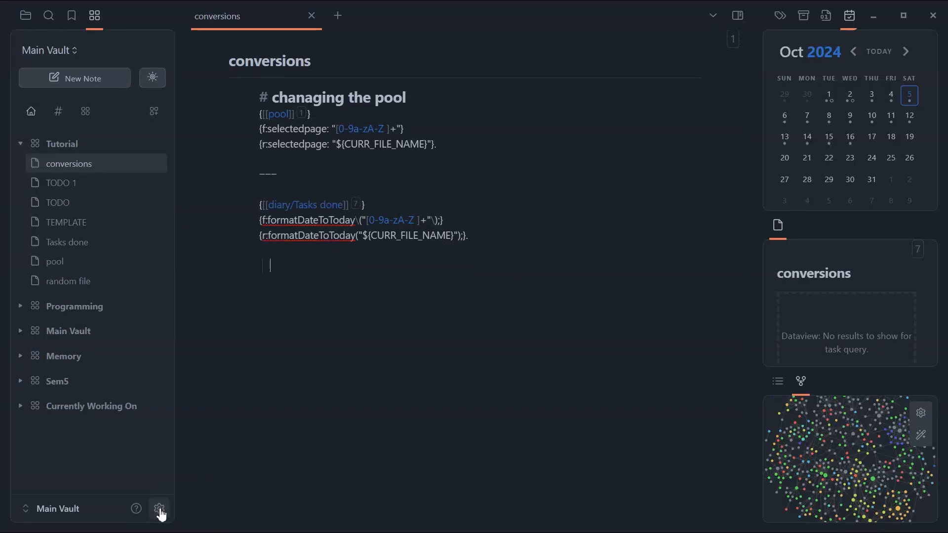